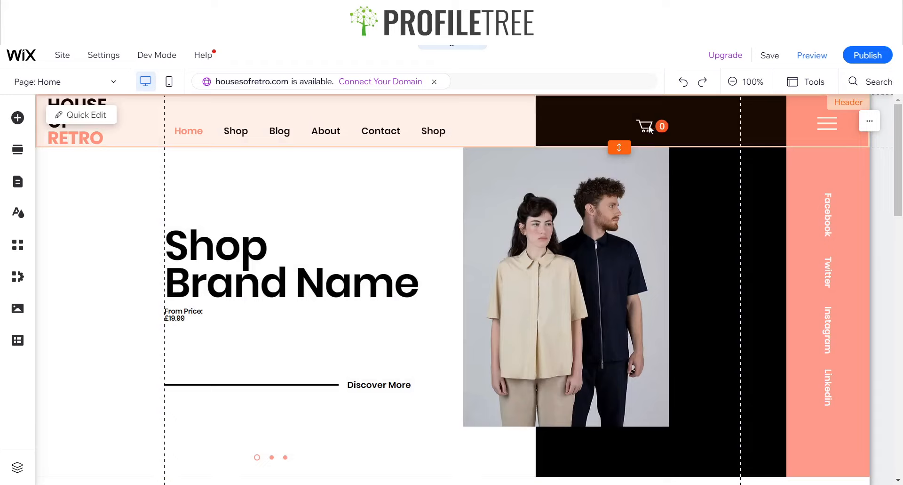
Inspect the finished header's strip, horizontal menu and logo text, and preview the site
left_click(614, 125)
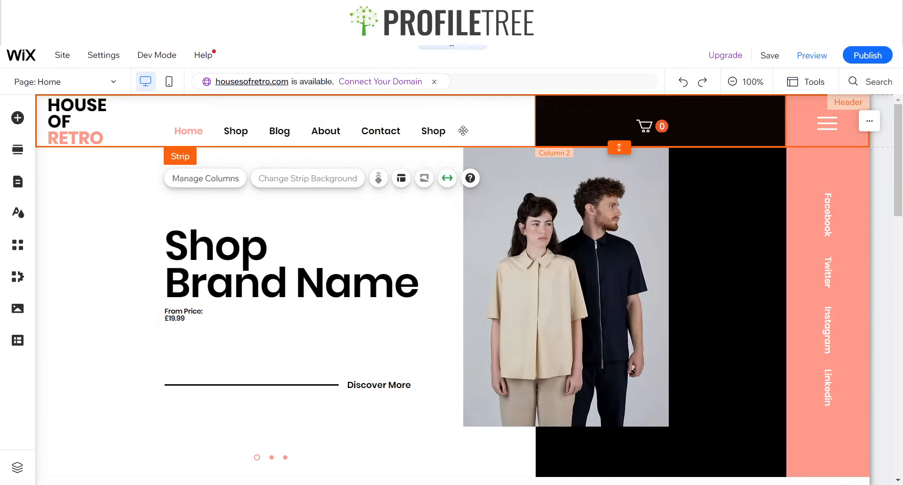
left_click(217, 136)
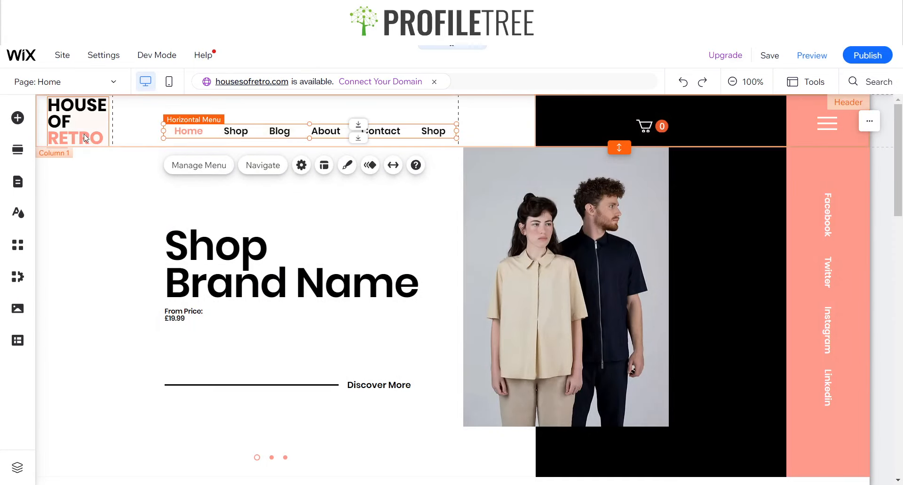
left_click(85, 138)
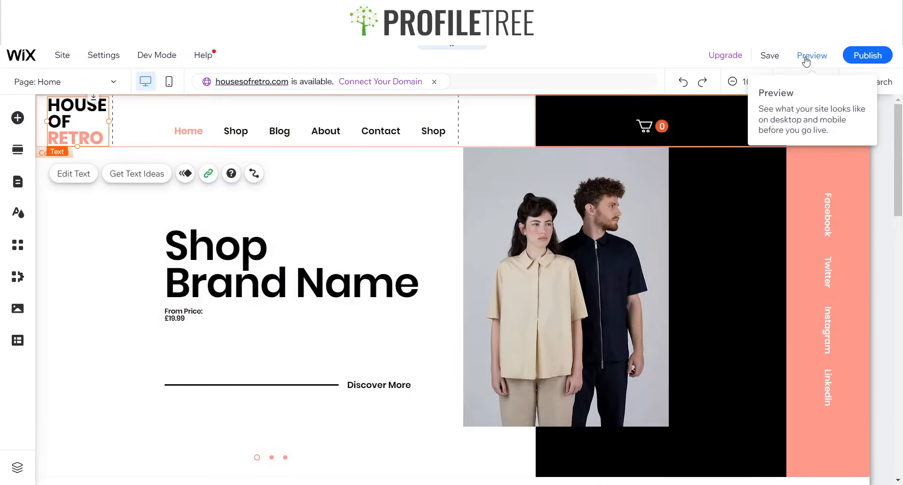
left_click(808, 56)
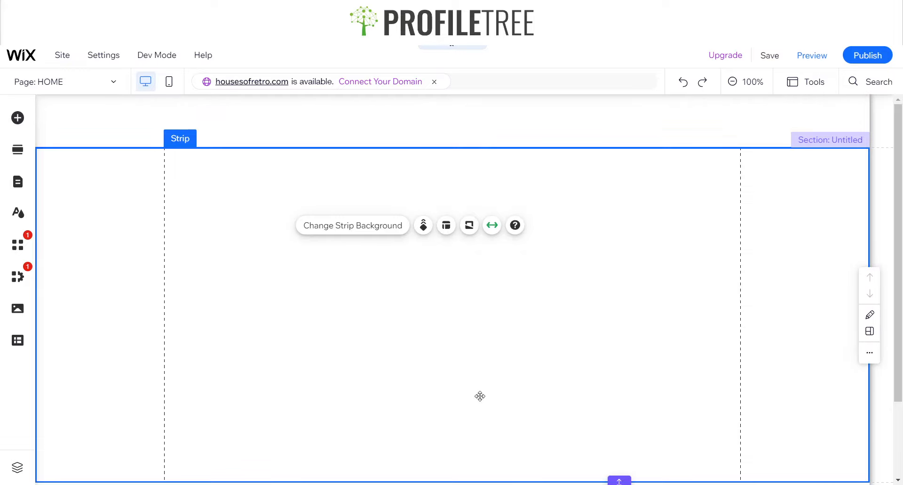
Delete the blank strip from the HOME page's section and shorten the section to about 376 px high
left_click(557, 430)
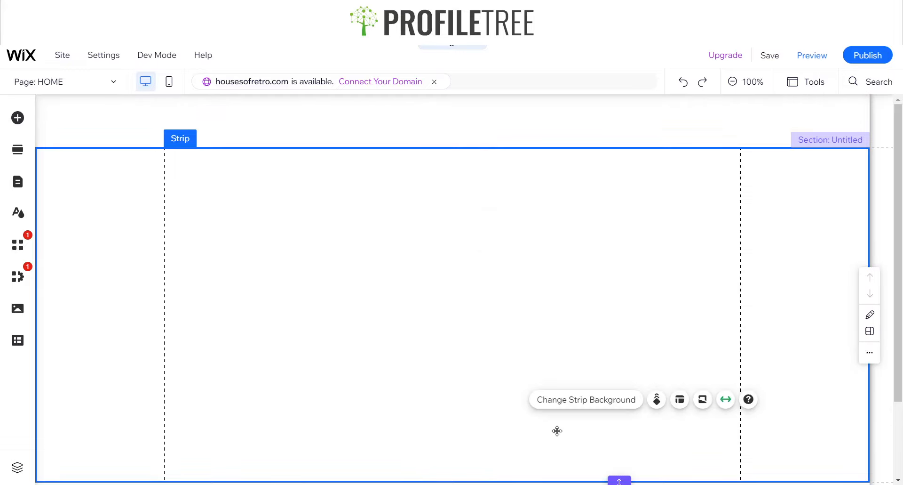
left_click(355, 295)
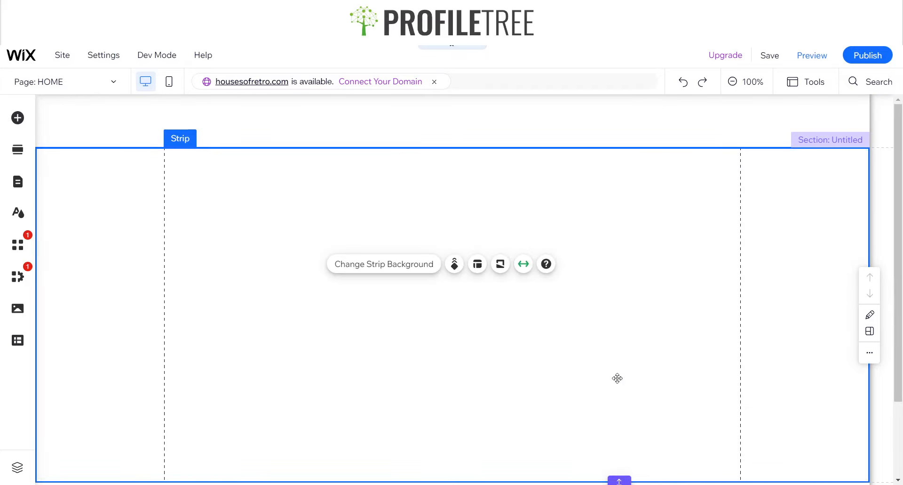
left_click(407, 339)
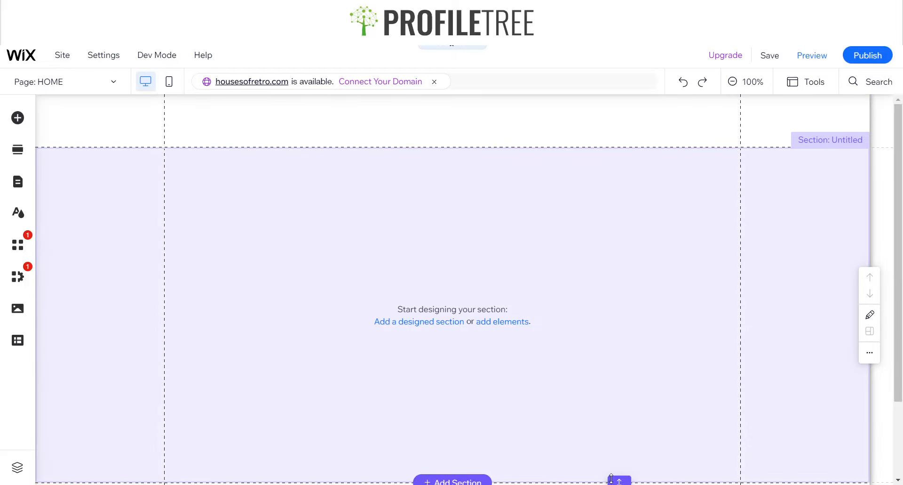
left_click_drag(619, 480, 606, 363)
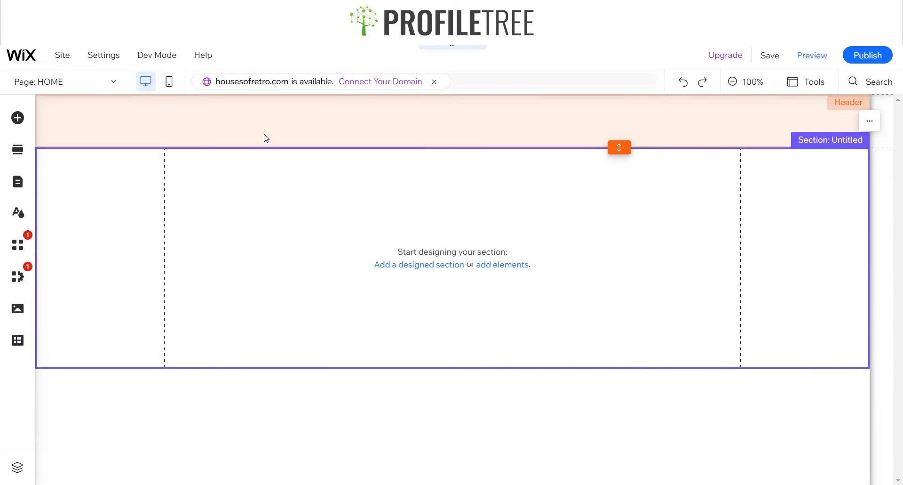
Inspect the blank page's header, middle section and footer areas one after another
left_click(263, 134)
left_click(271, 266)
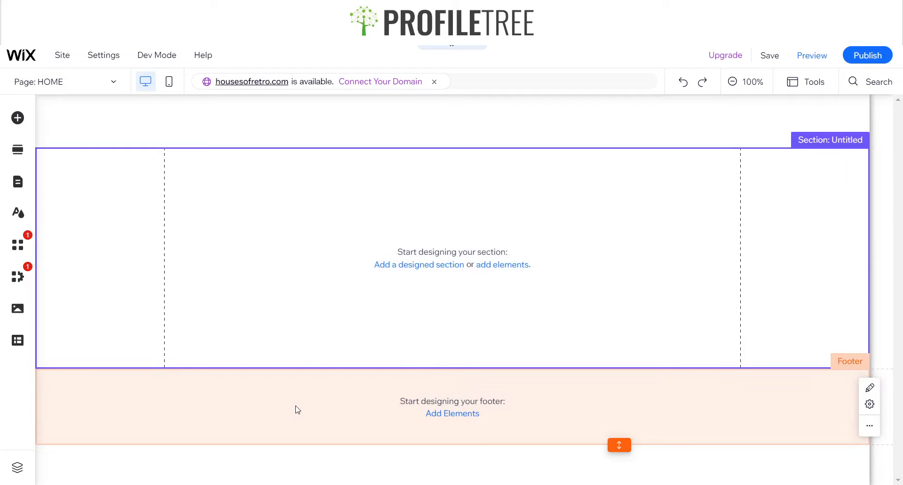
left_click(297, 411)
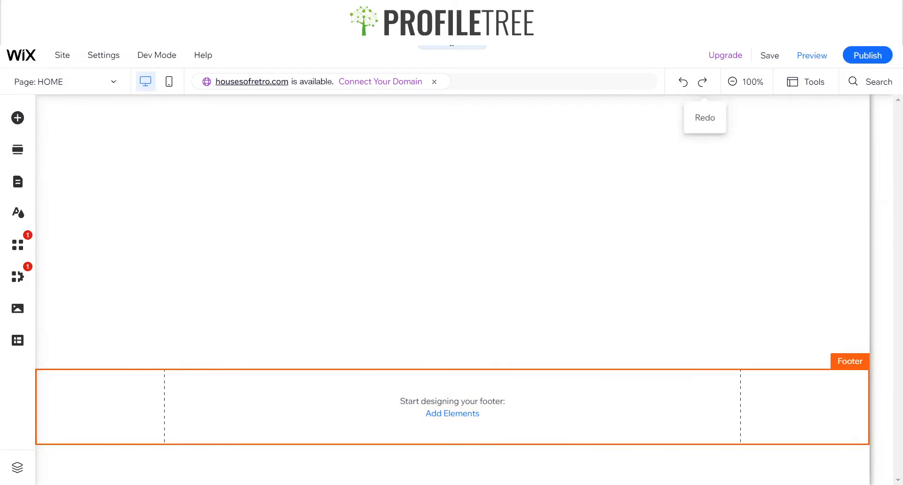
left_click(703, 82)
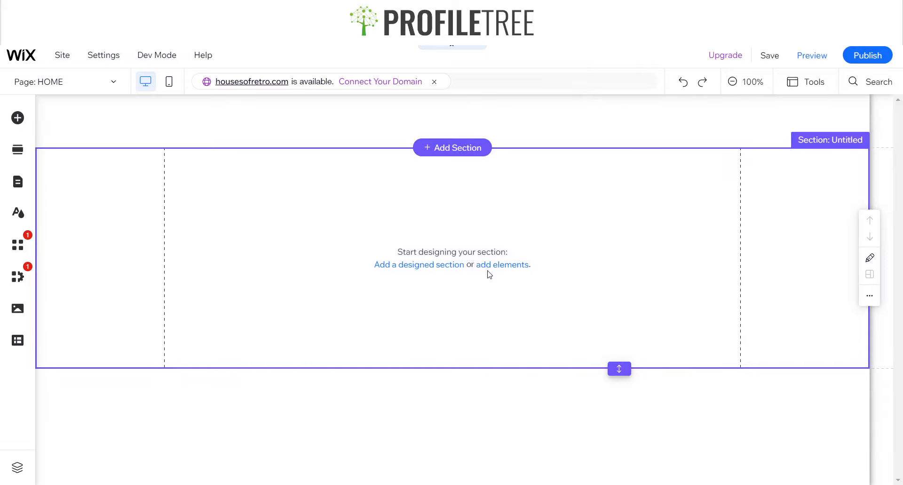
left_click(491, 274)
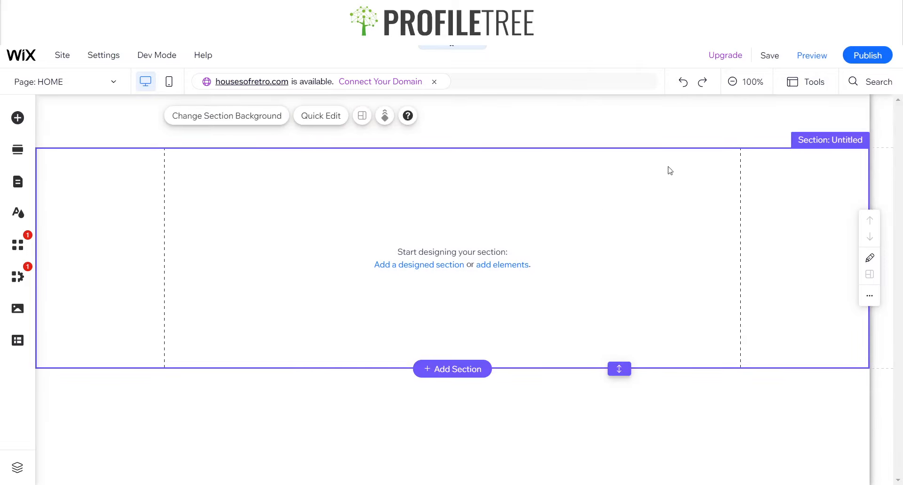
Show the floating Toolbar for editing element size and position
left_click(819, 87)
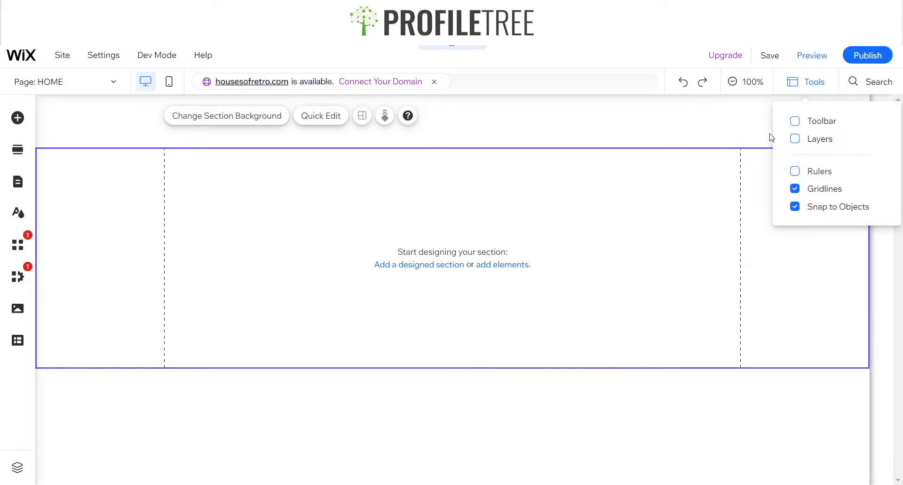
left_click(805, 122)
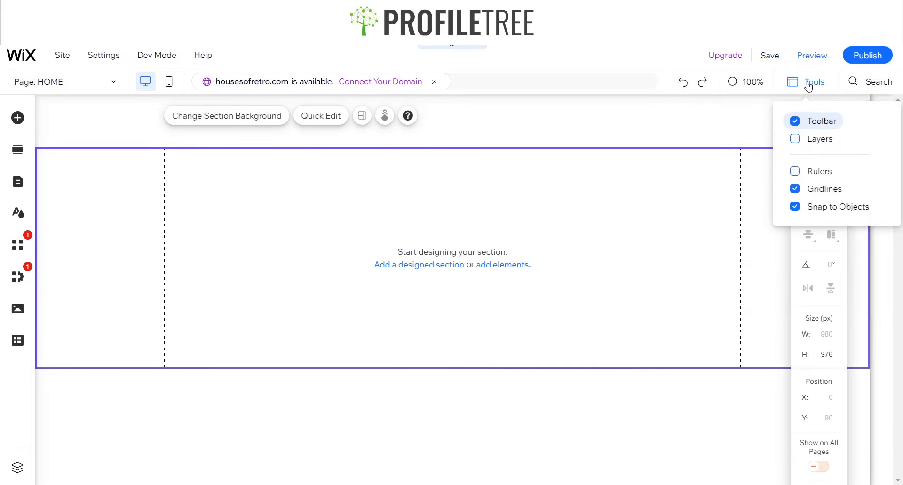
left_click(712, 111)
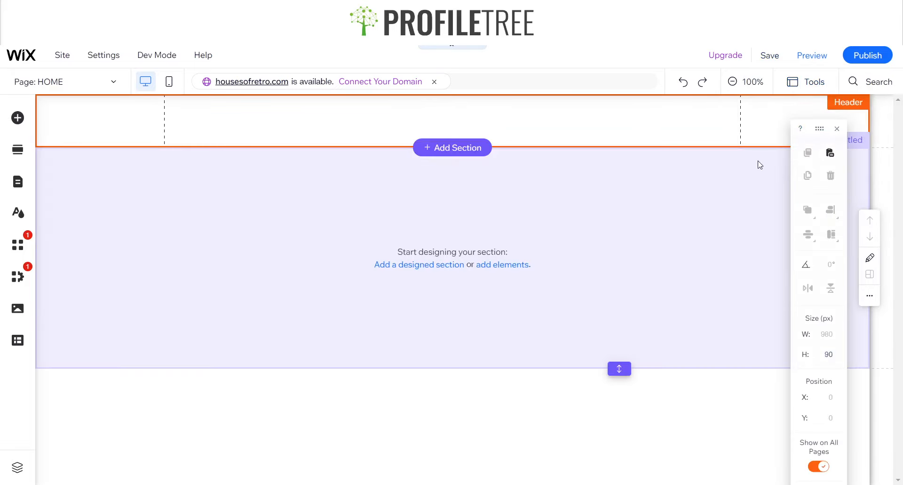
Check the height values of the middle section, footer and header
left_click(760, 164)
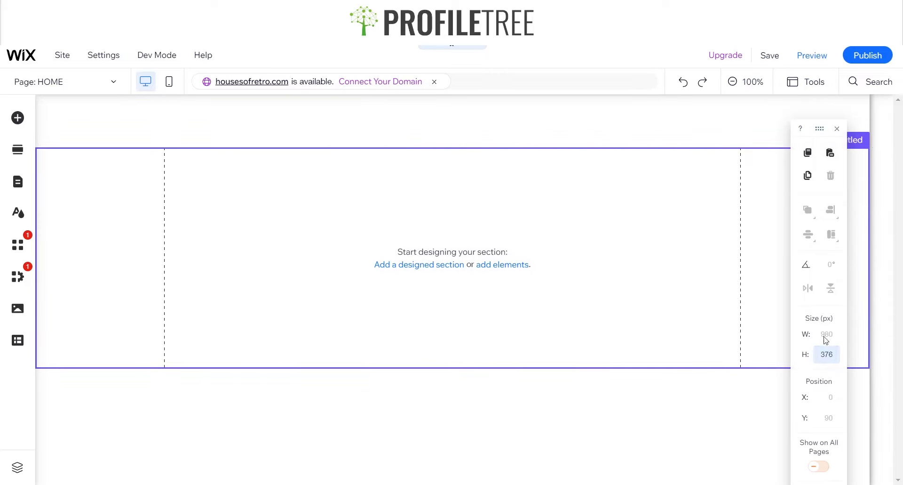
left_click(705, 398)
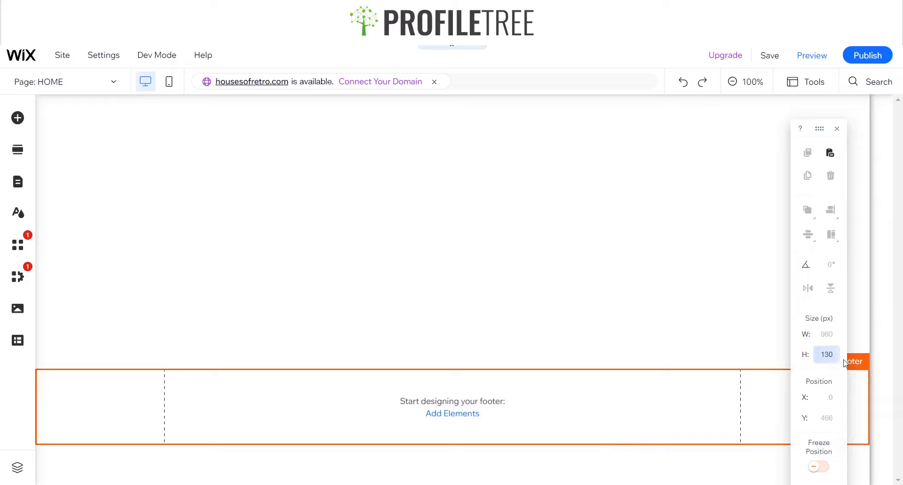
left_click(639, 127)
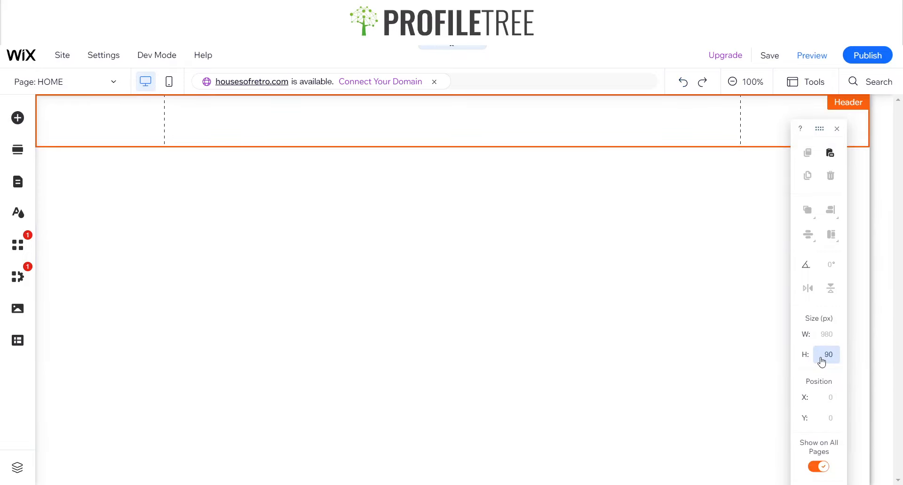
Try a height of 40 px on the middle section, and finally set it to 570 px
left_click(739, 311)
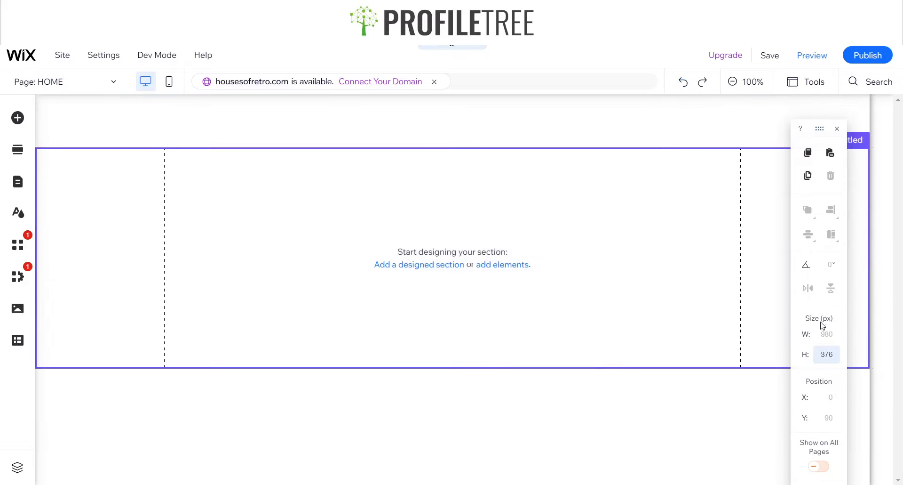
left_click(831, 354)
type("40")
key("Return")
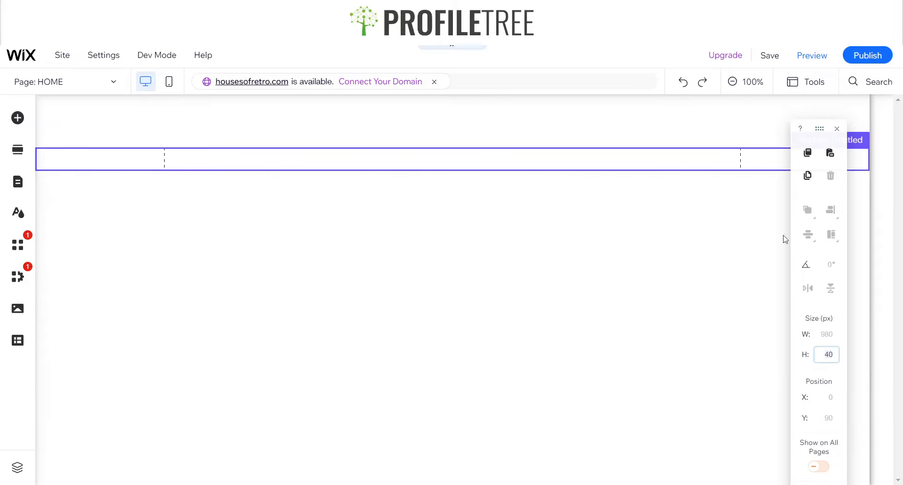
type("570")
key("Return")
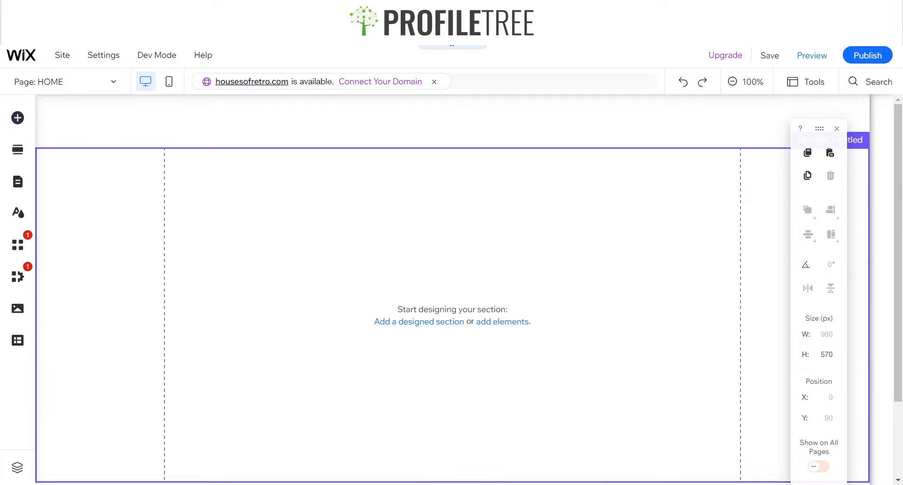
Add the blank white Classic strip at the top of the empty section and set its height to 570 px
left_click(502, 321)
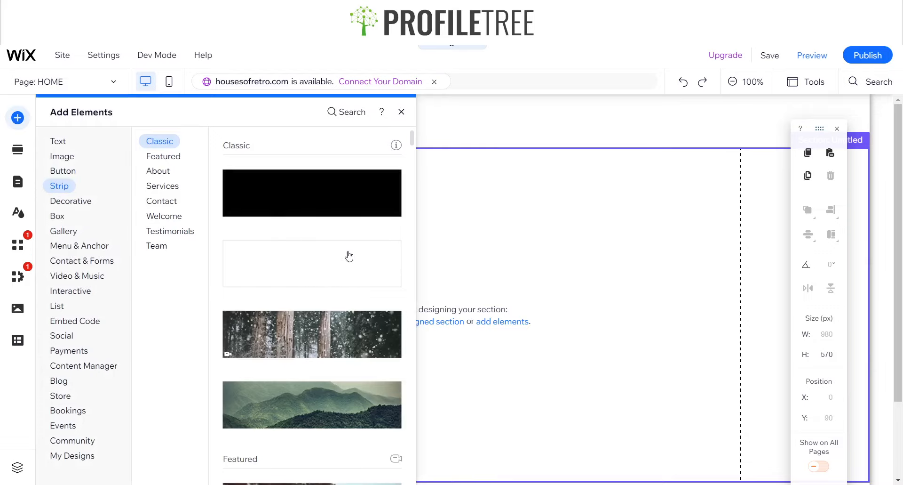
left_click(325, 256)
left_click_drag(481, 318, 480, 298)
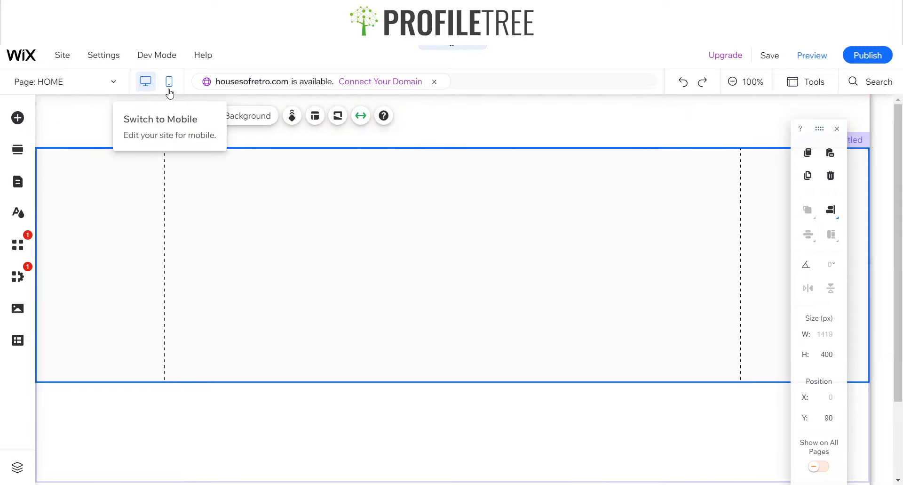
left_click(399, 280)
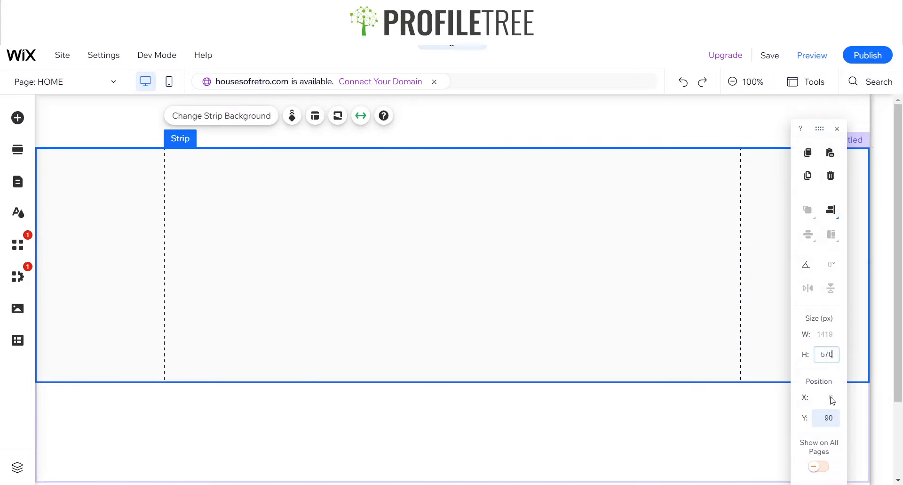
key("Return")
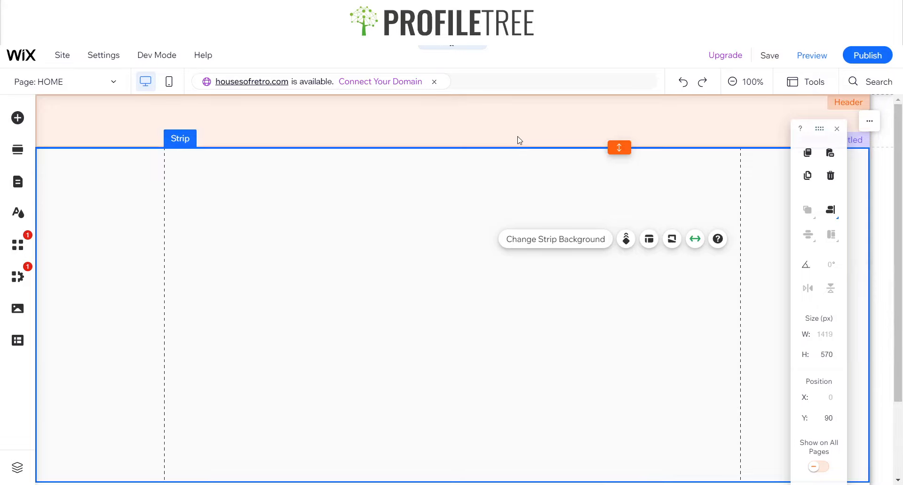
left_click(519, 140)
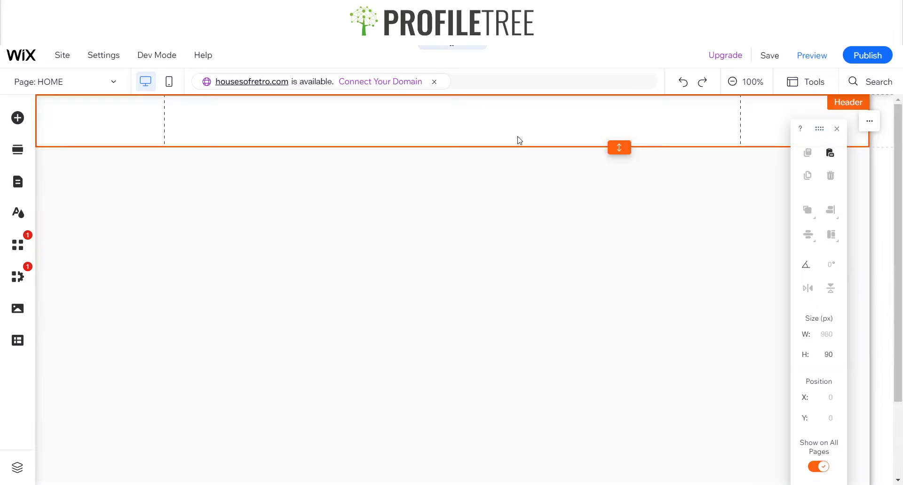
left_click(299, 325)
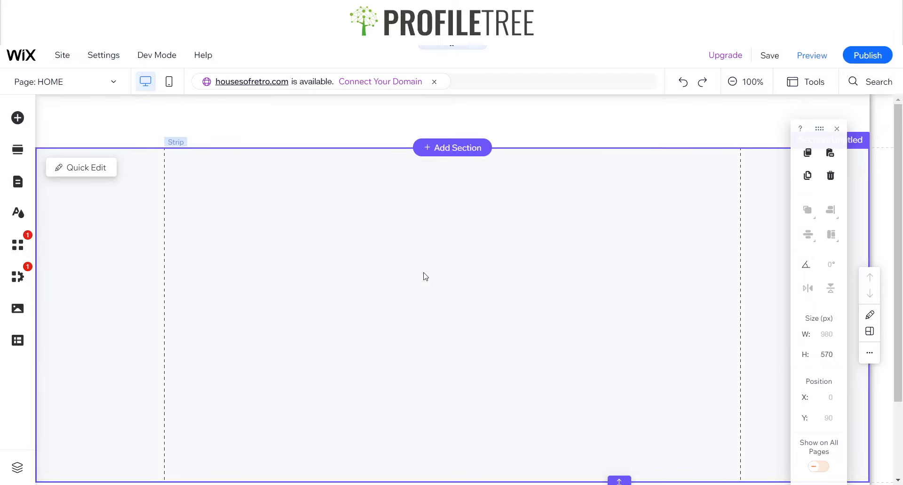
Add a second column to the blank strip through its layout settings
left_click(424, 273)
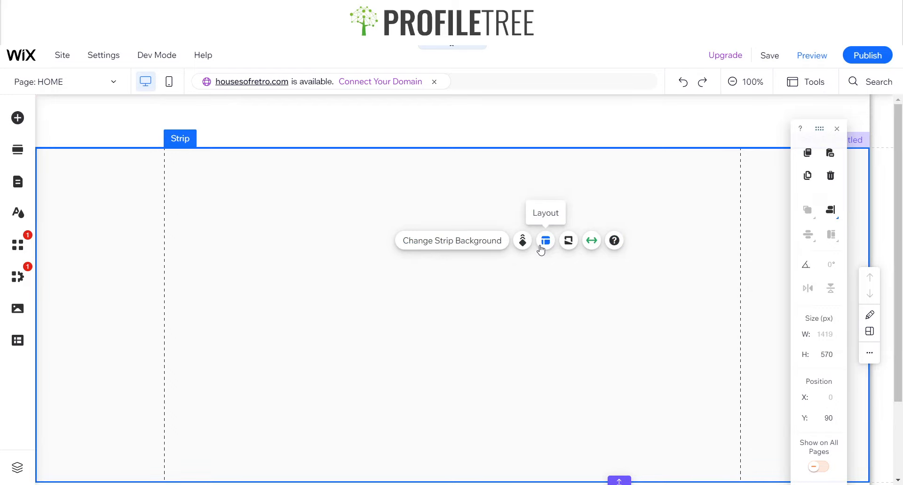
key("ctrl+plus")
key("ctrl+plus")
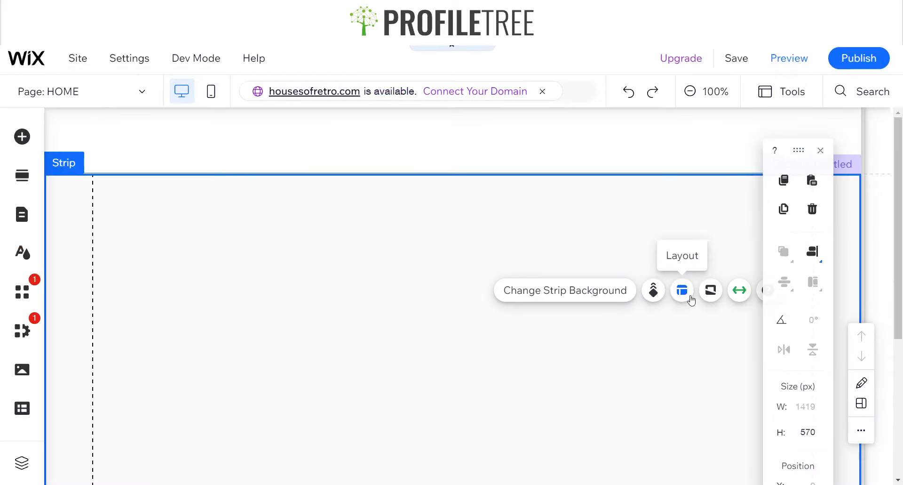
left_click(689, 296)
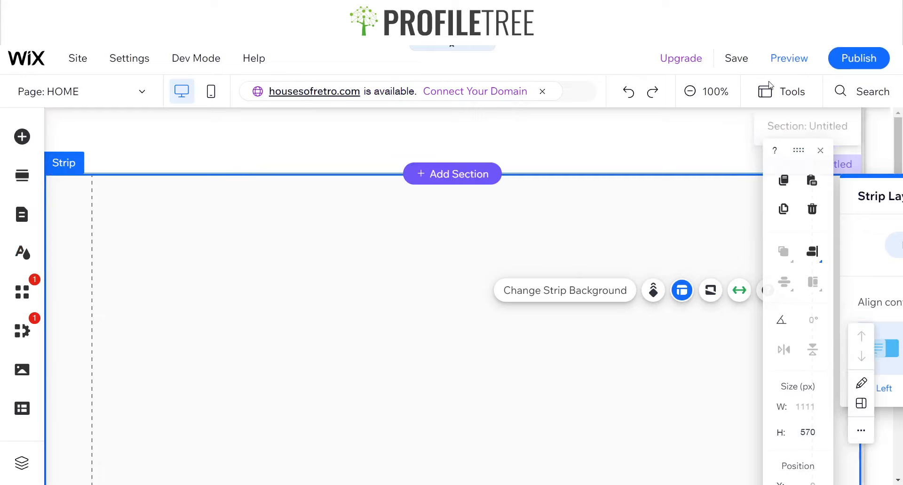
left_click_drag(885, 192, 277, 207)
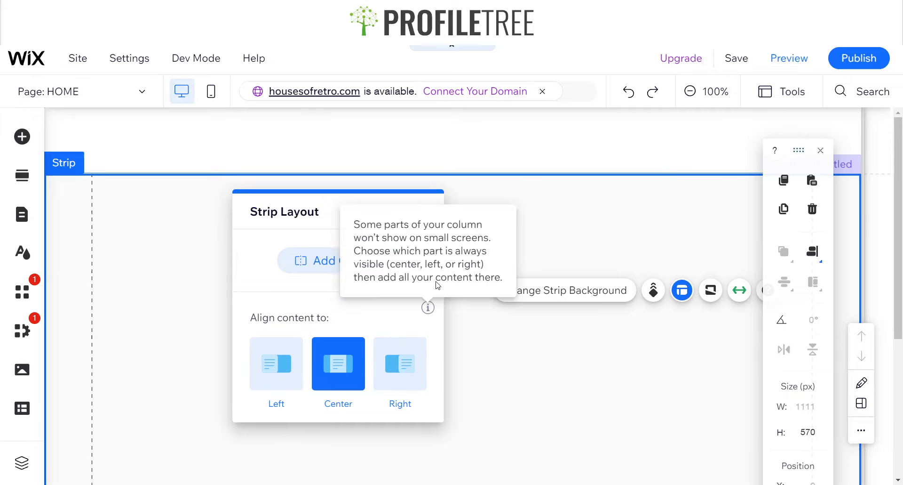
left_click(343, 261)
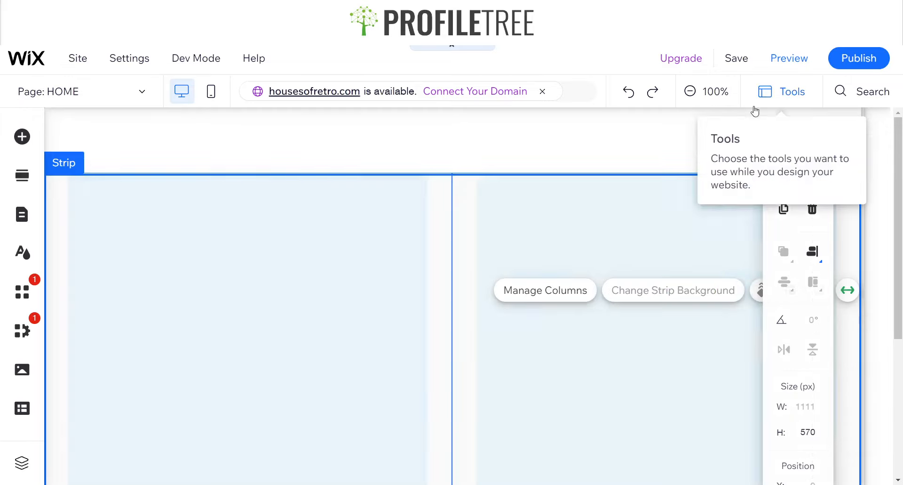
key("ctrl+minus")
key("ctrl+minus")
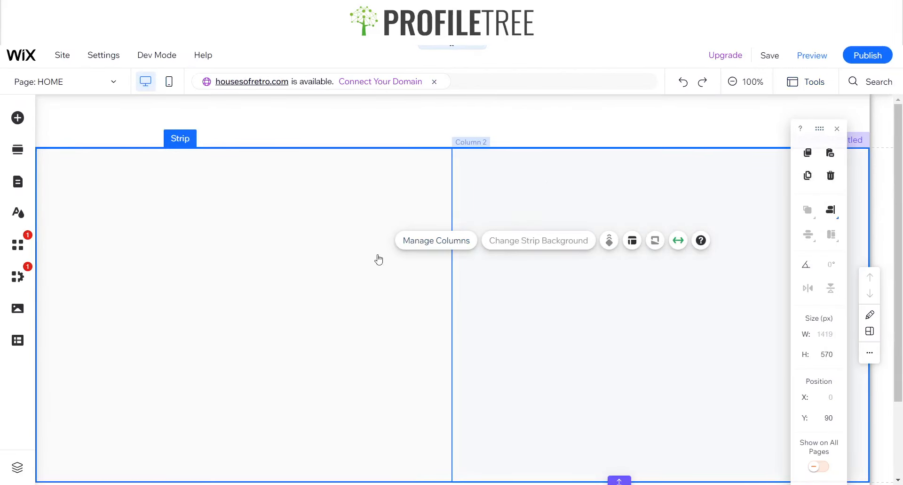
Select each of the strip's two columns in turn to examine them, ending on the first column
left_click(258, 213)
left_click(651, 235)
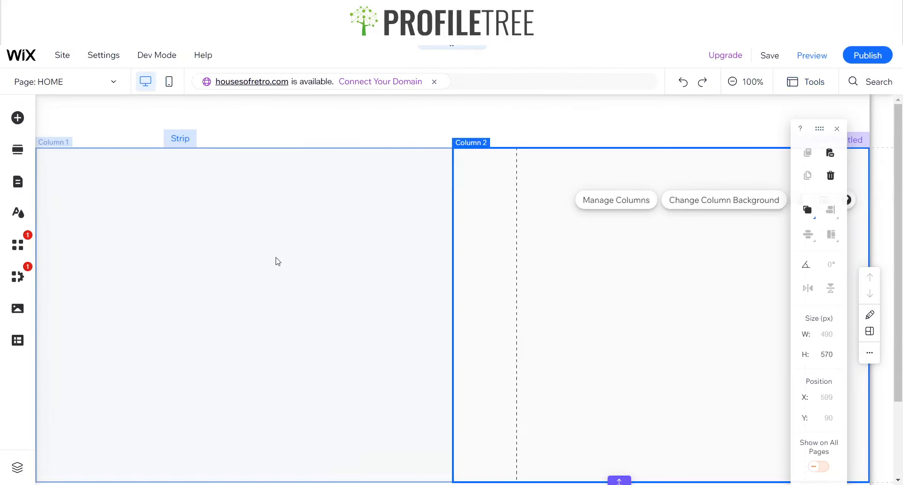
left_click(276, 258)
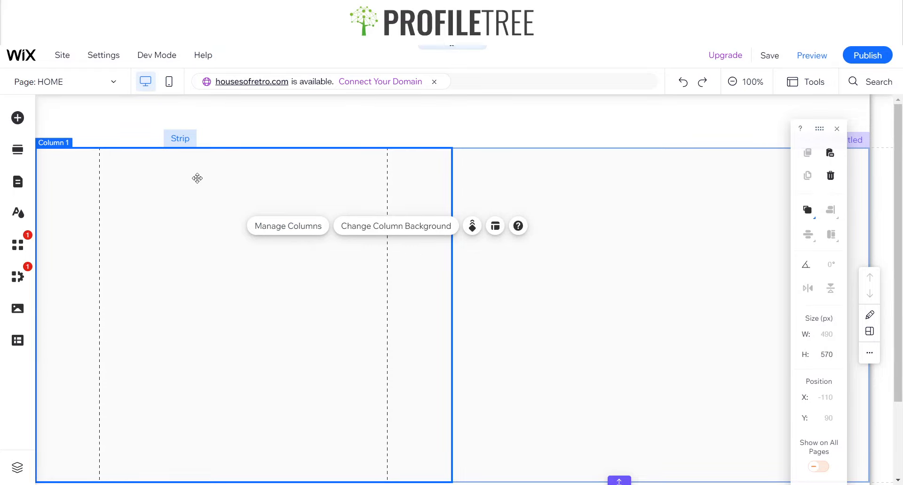
Select the strip's second column and examine how the section, strip and columns are nested in the Layers list
left_click(605, 300)
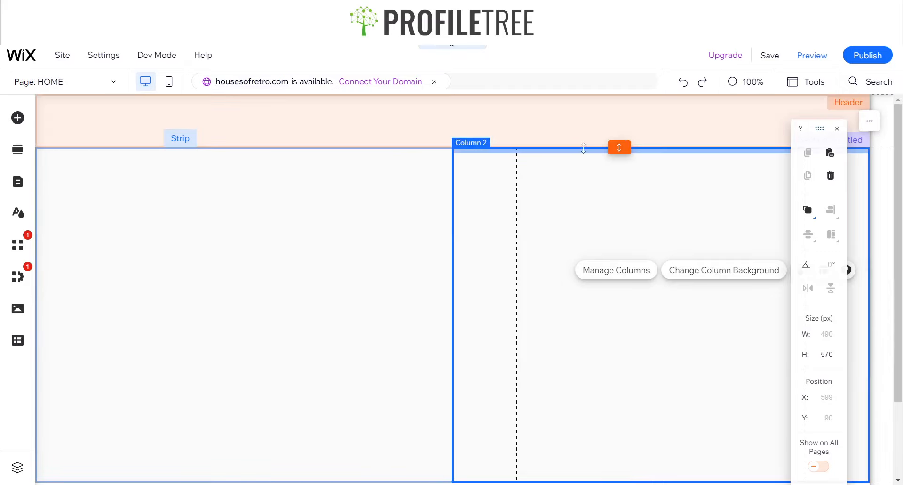
left_click(818, 84)
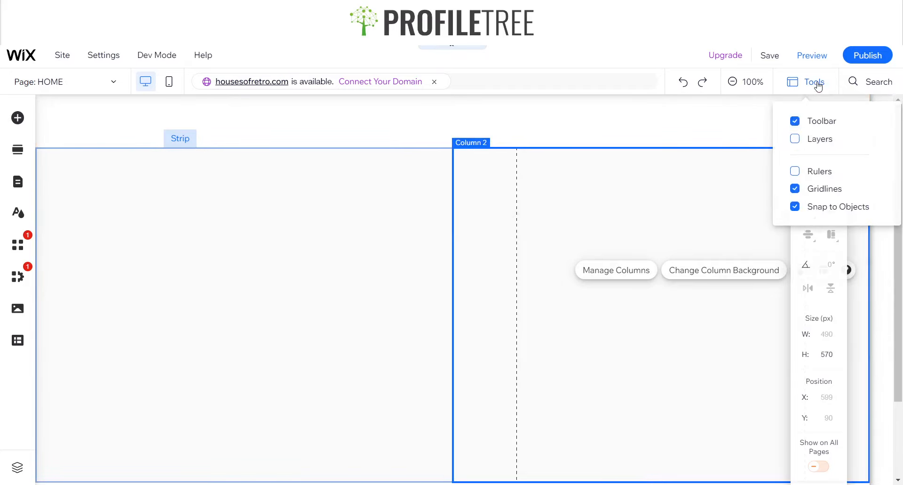
left_click(819, 138)
left_click_drag(476, 138, 441, 133)
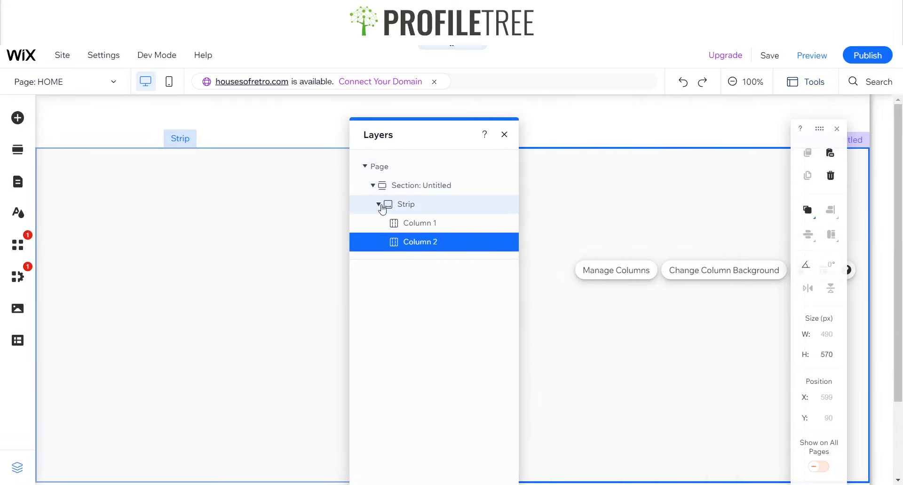
left_click(504, 134)
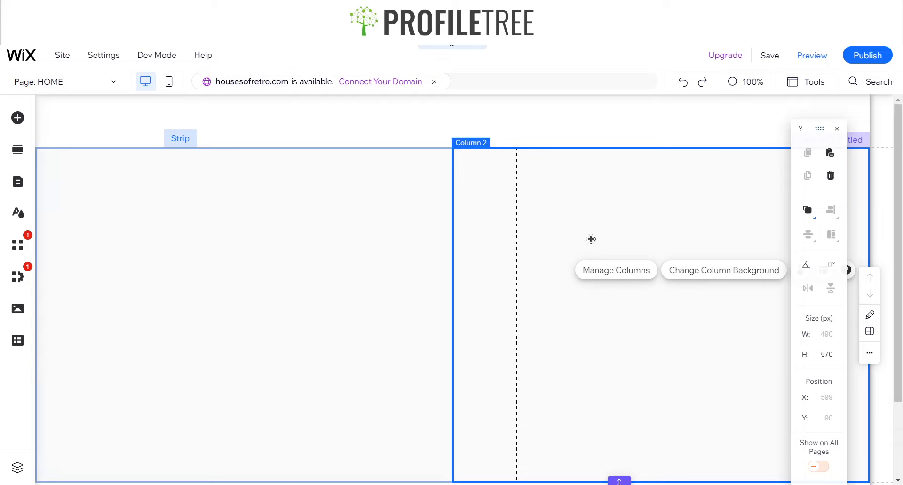
Add a third column to the strip through its column management settings
left_click(246, 253)
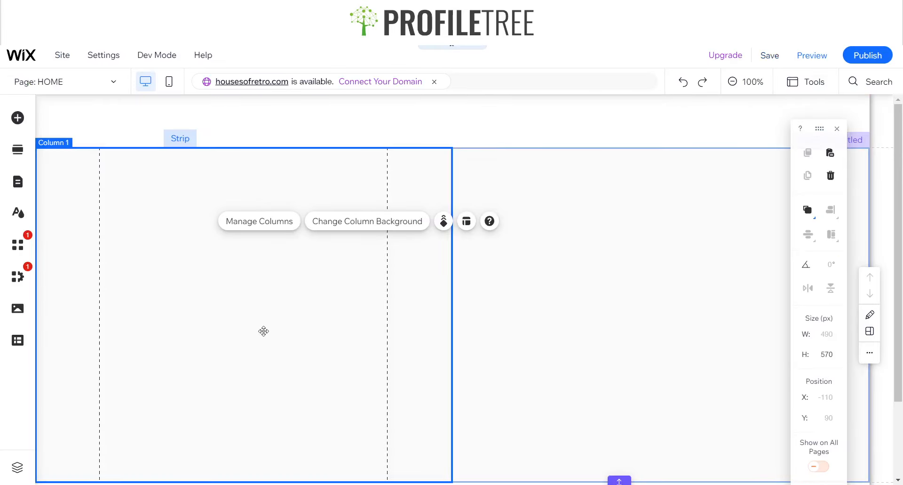
left_click_drag(264, 330, 256, 259)
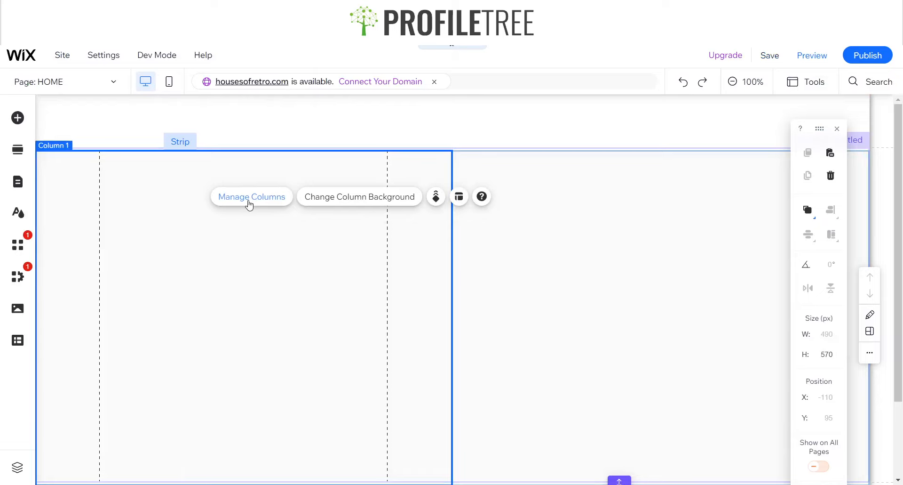
left_click(249, 202)
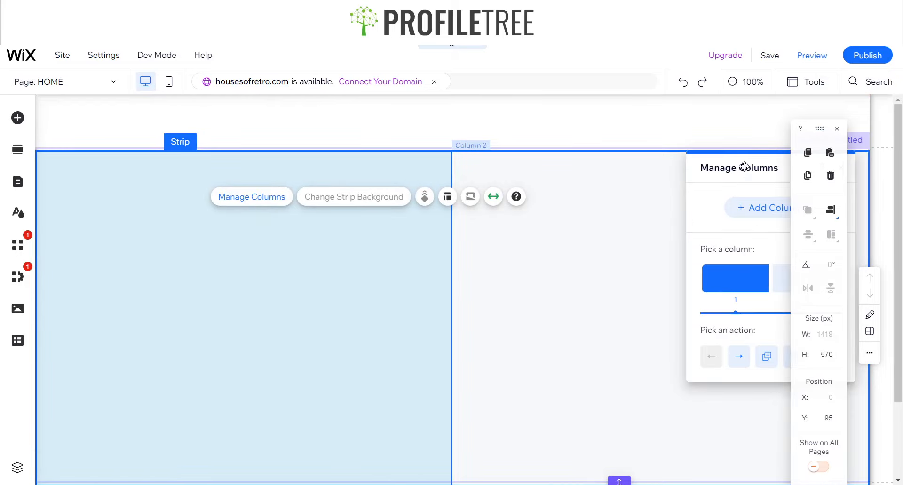
left_click_drag(741, 166, 394, 185)
left_click(414, 224)
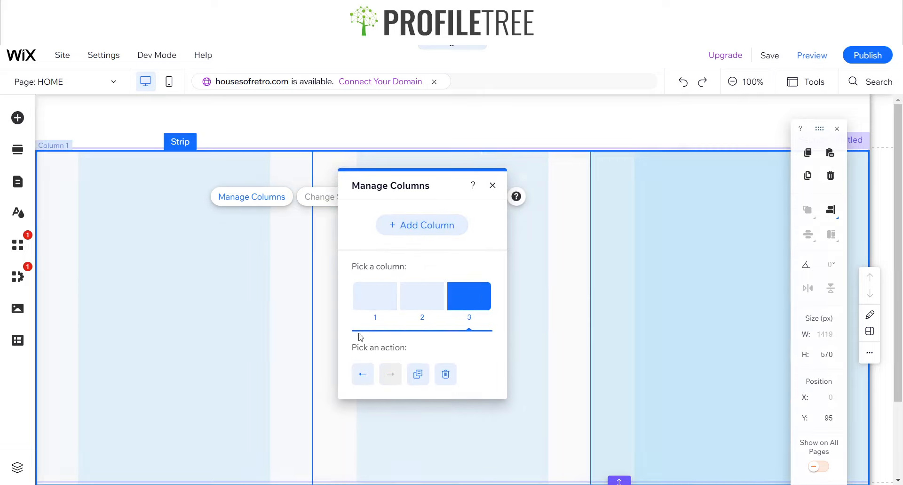
left_click(493, 185)
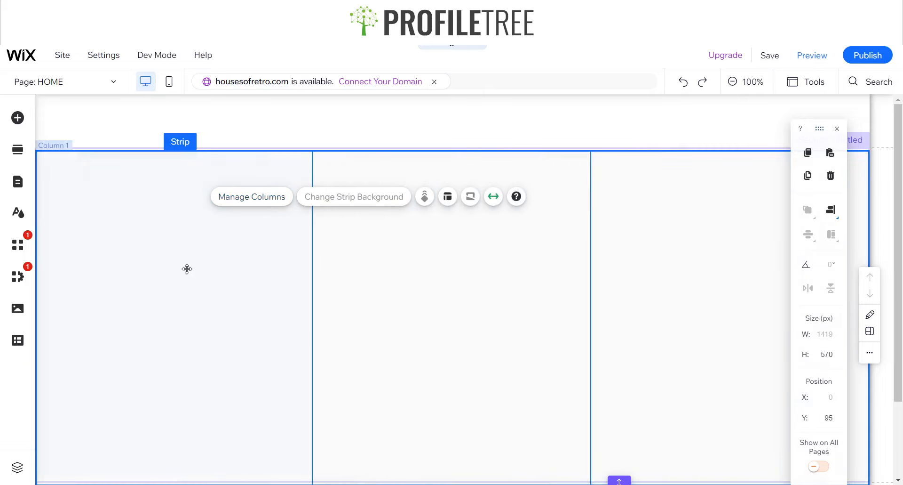
Select each of the strip's three columns in turn and examine their order in the Layers list
left_click(278, 261)
left_click(446, 281)
left_click(729, 281)
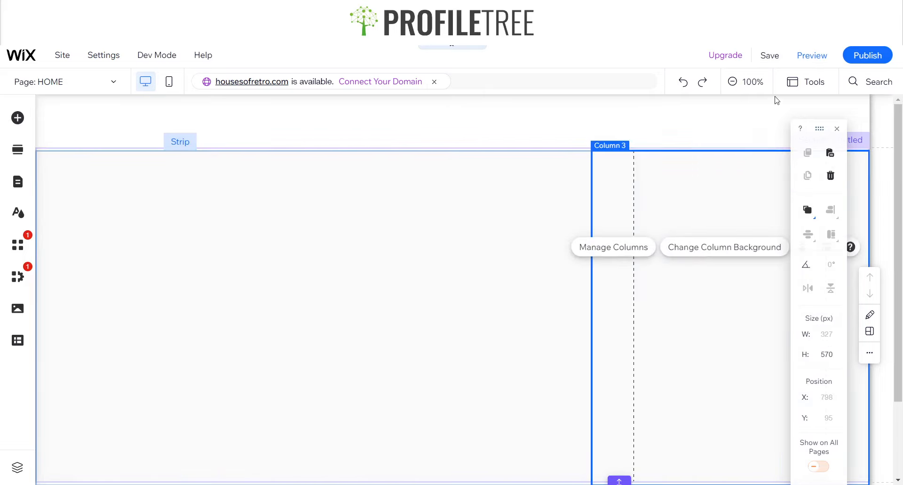
left_click(813, 83)
left_click(804, 144)
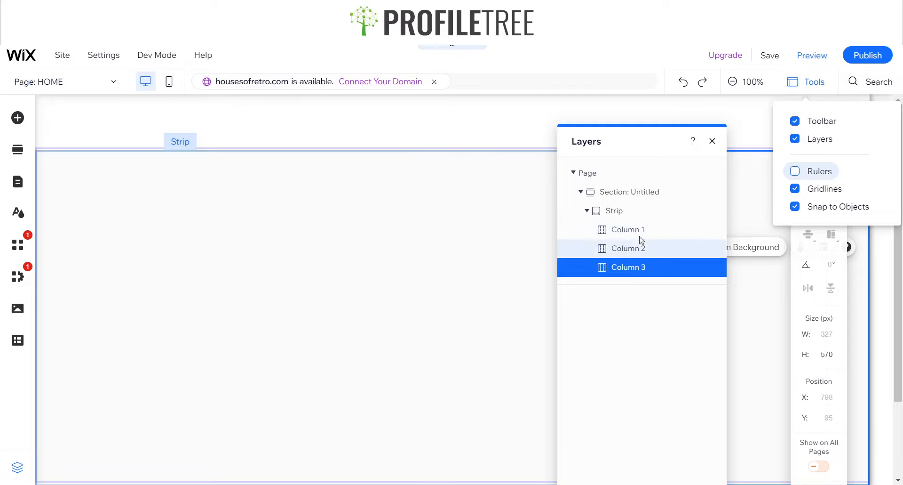
left_click(712, 141)
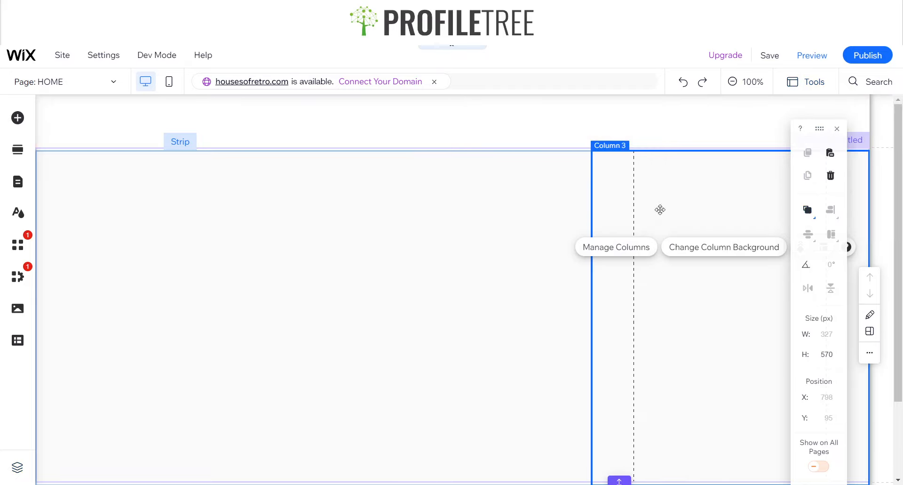
Reselect the second and first columns to examine the strip's three-column arrangement
left_click(423, 223)
left_click(136, 260)
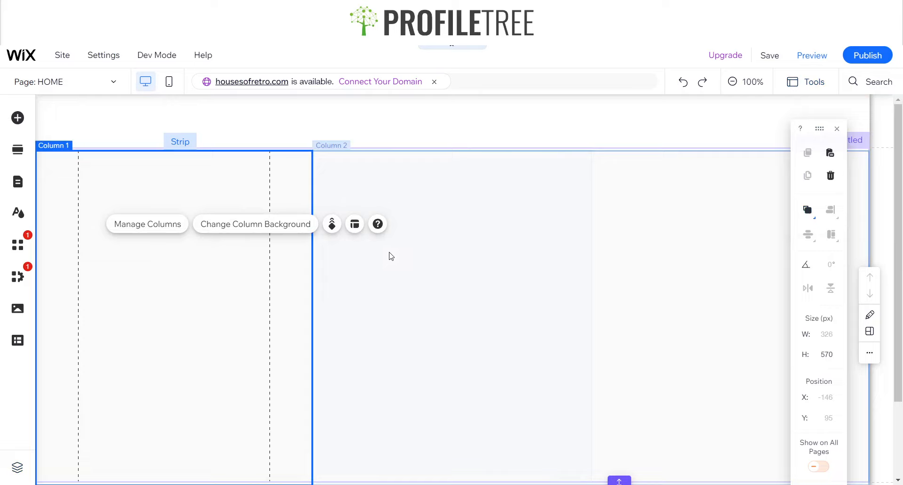
scroll(496, 246, "down", 1)
scroll(489, 247, "up", 1)
scroll(520, 284, "down", 1)
scroll(519, 285, "up", 1)
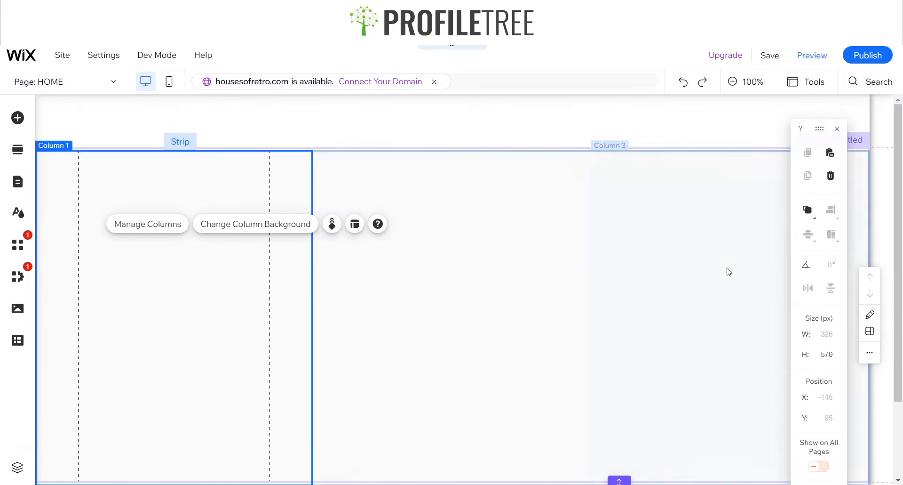
left_click(491, 277)
left_click(214, 270)
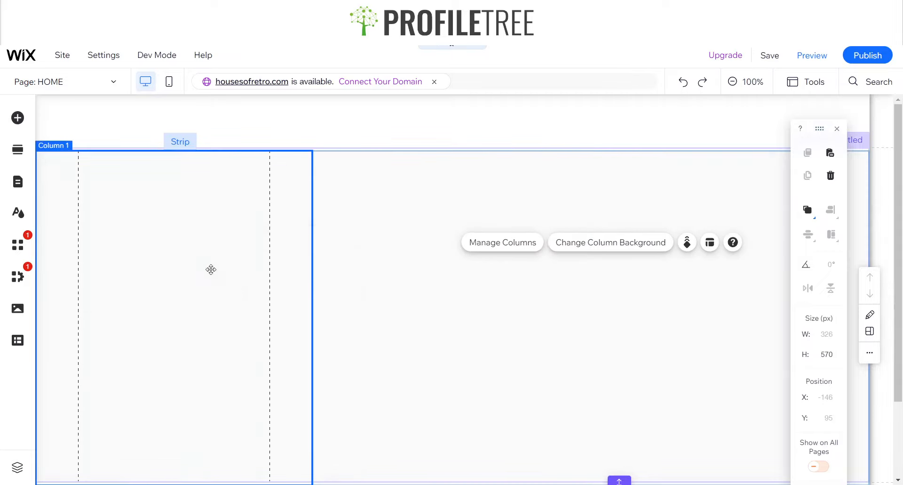
Move the strip up to Y 90 px and view the first column's content alignment options
left_click_drag(201, 301, 201, 298)
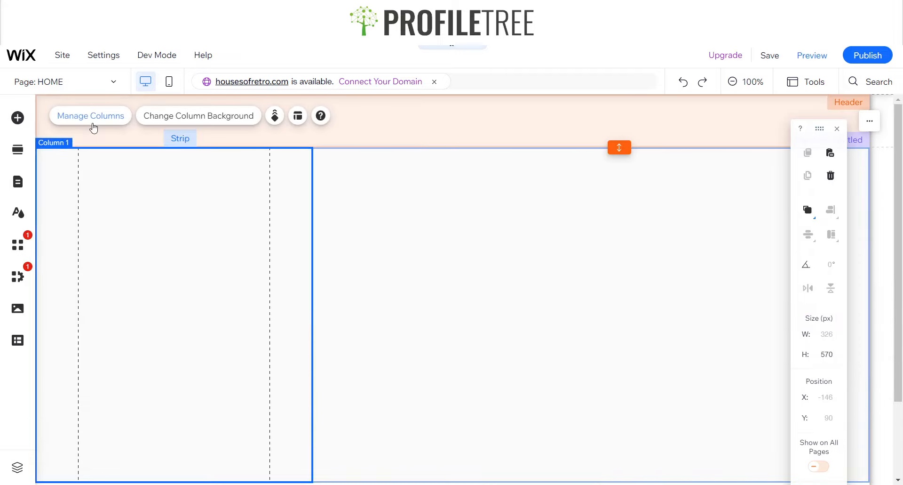
left_click(298, 116)
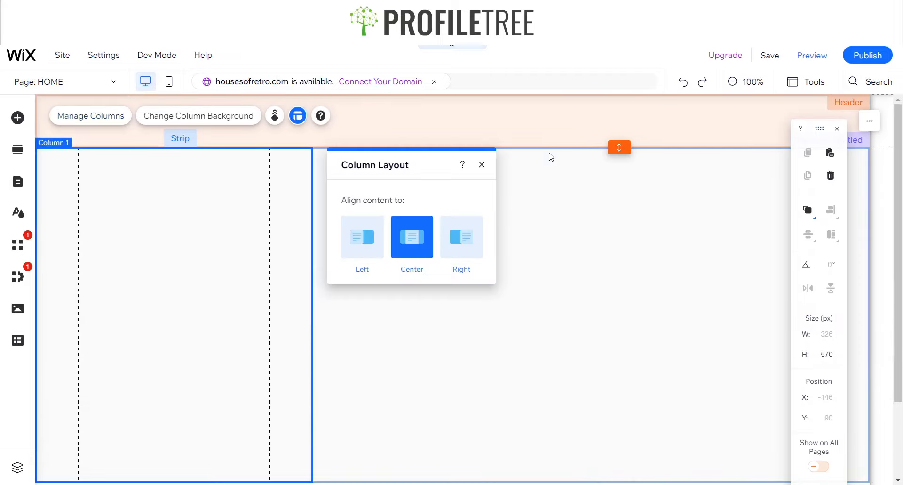
left_click(481, 164)
Apply the 20-20-60 column proportions to the strip and reverse the layout so the widest column comes first
left_click(170, 203)
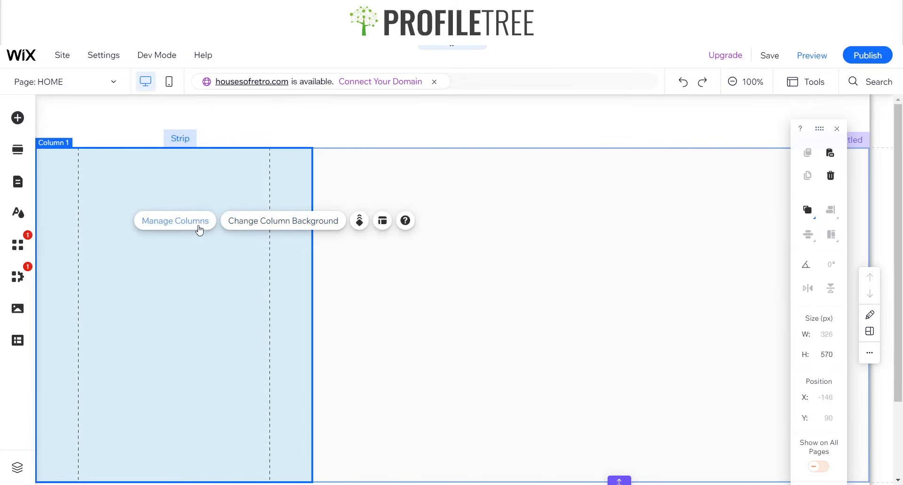
left_click(199, 230)
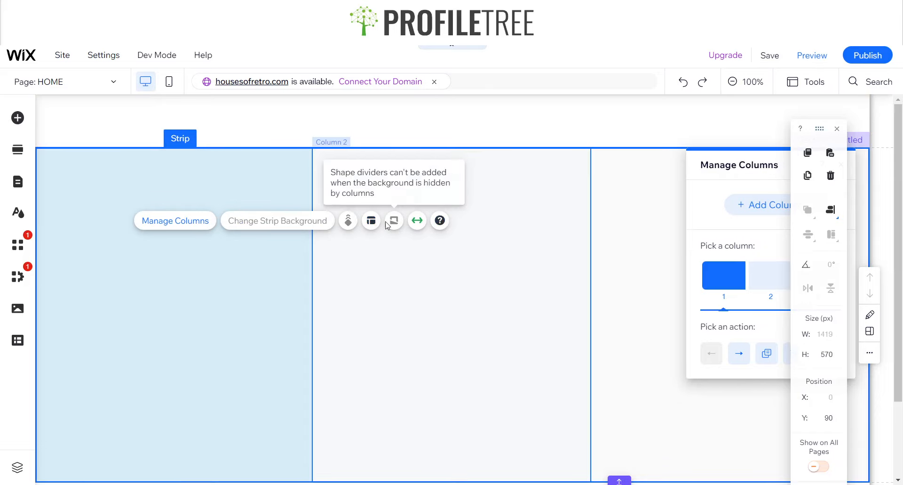
left_click(372, 221)
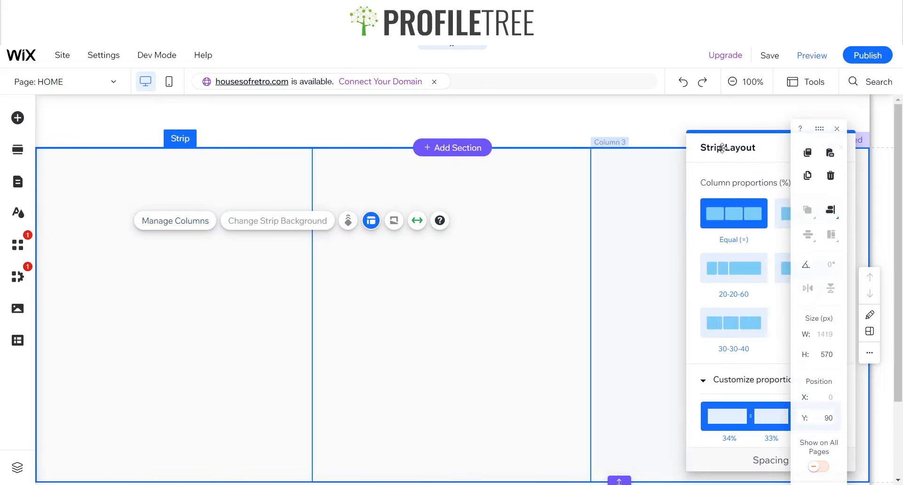
left_click_drag(723, 148, 418, 121)
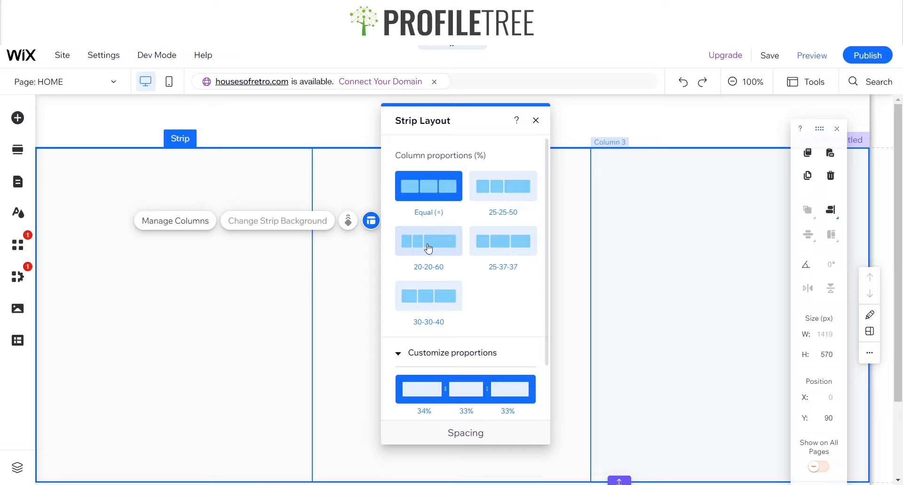
left_click(437, 244)
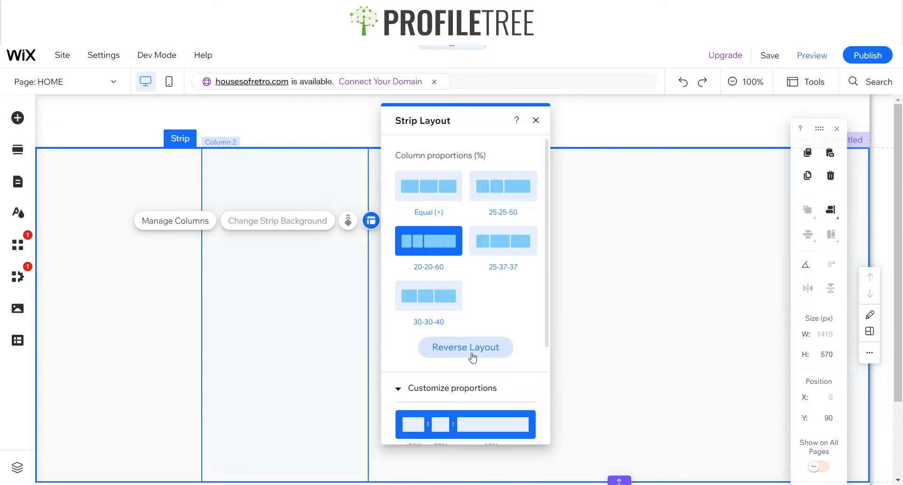
left_click(472, 356)
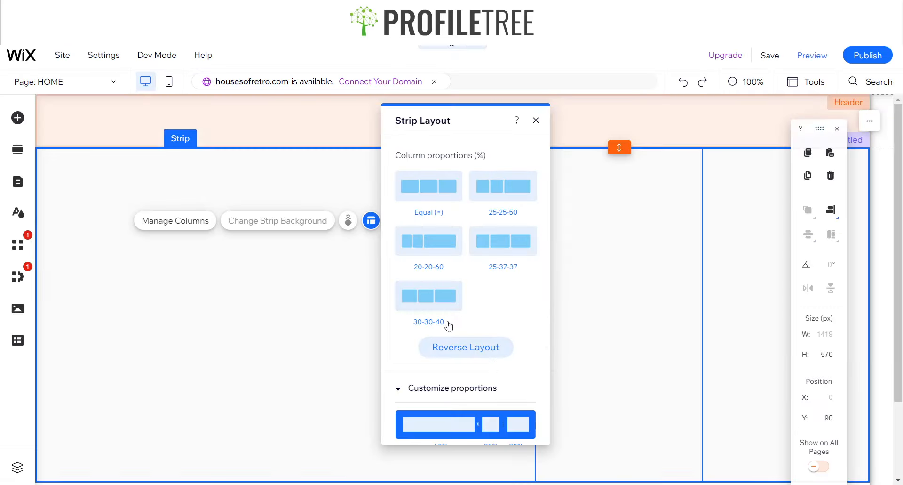
Customize the strip's column proportions to 60%, 30% and 10%, hide the floating toolbar, and check the spacing options
scroll(502, 240, "down", 3)
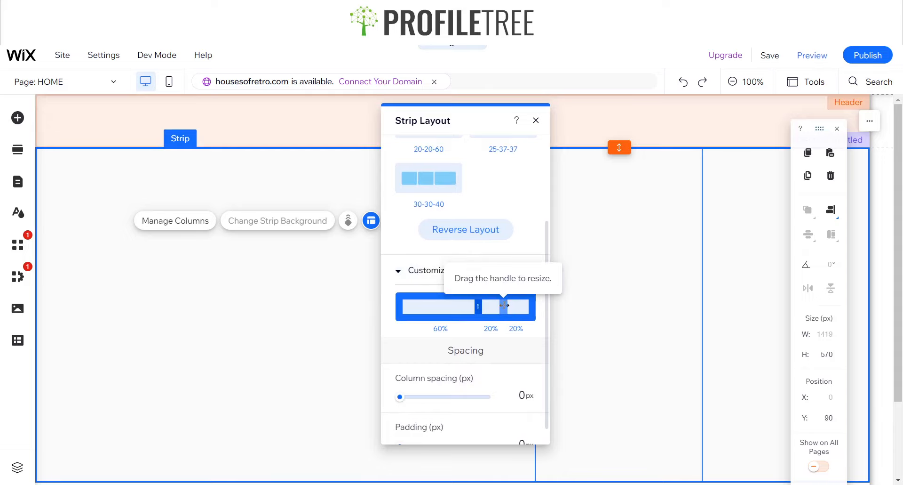
left_click_drag(503, 305, 517, 305)
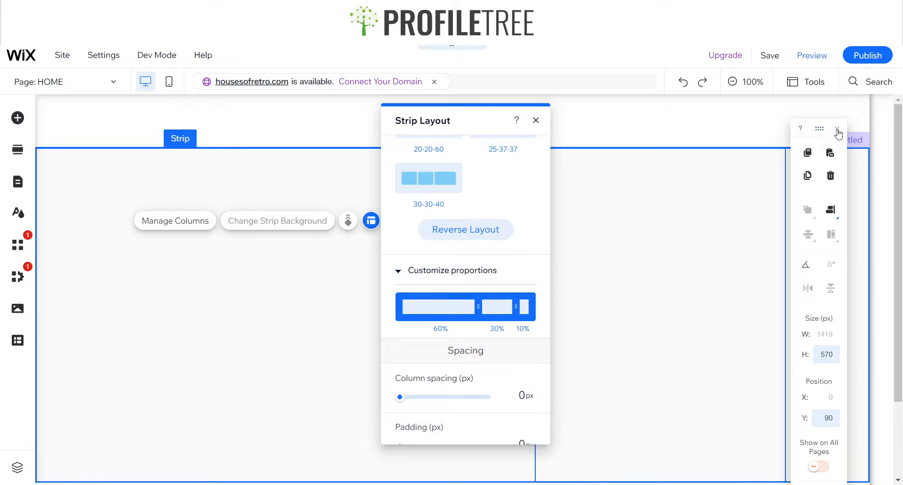
left_click(837, 129)
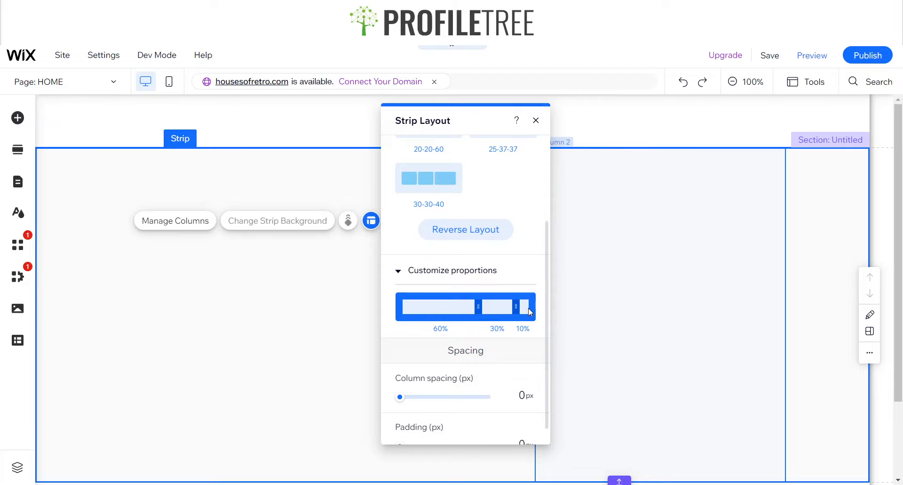
scroll(406, 389, "down", 1)
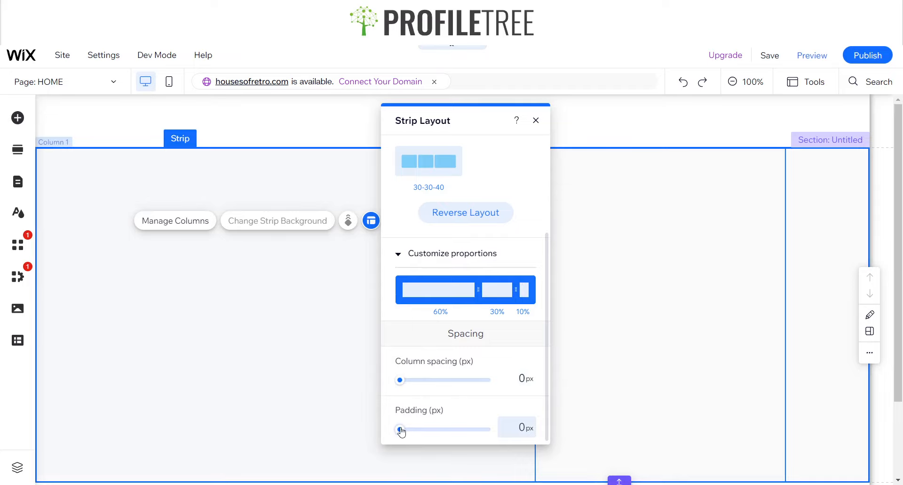
scroll(425, 348, "up", 5)
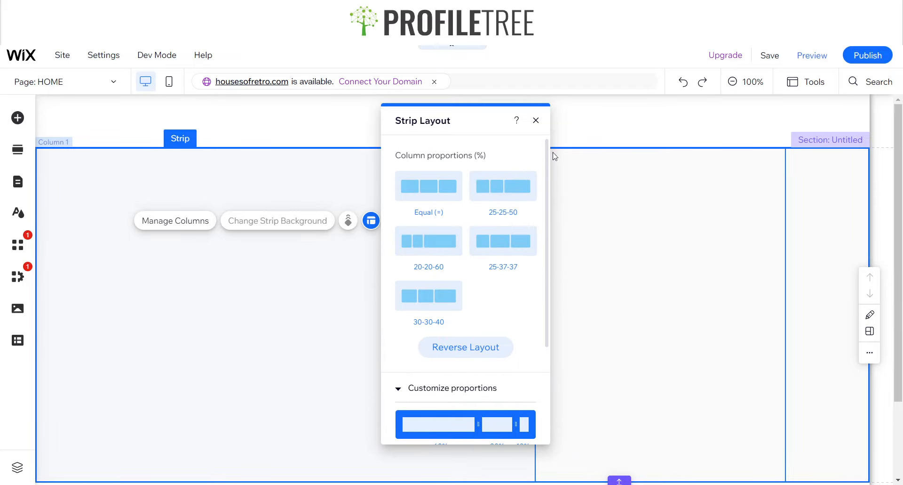
left_click(536, 121)
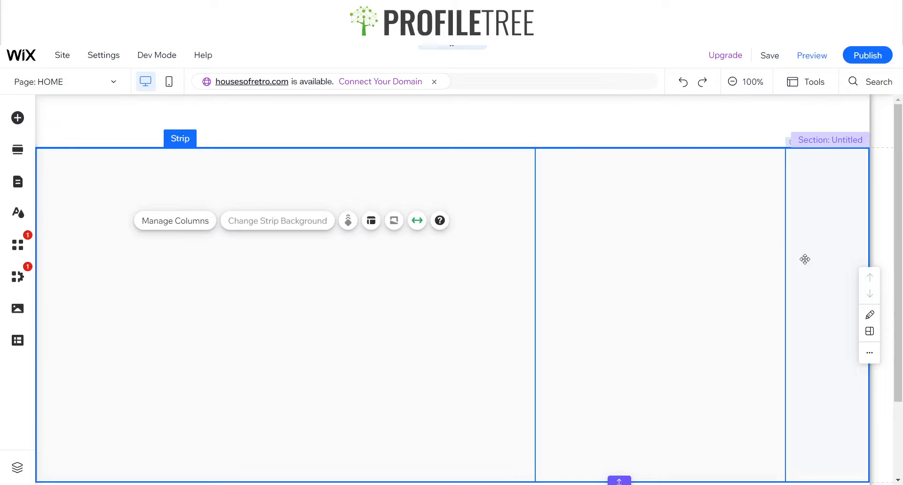
Set the second column's background to the solid black theme color #000000 and look through the preset backgrounds
left_click(637, 300)
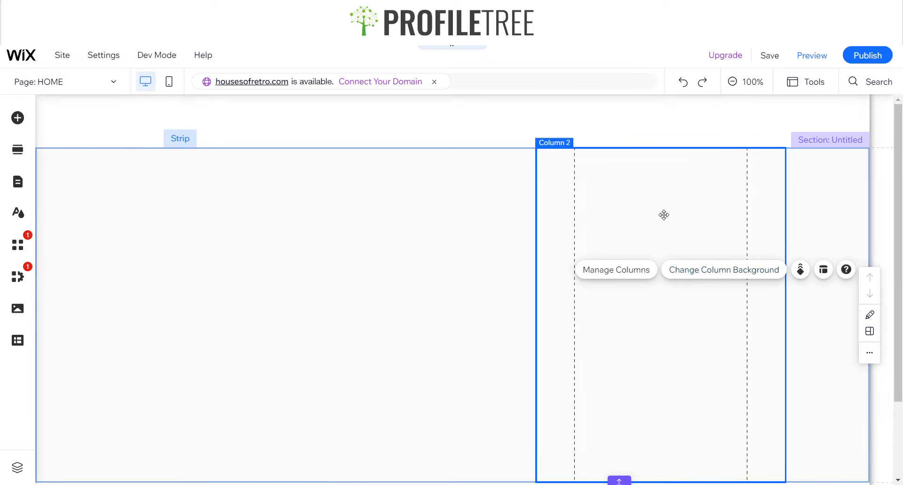
left_click(735, 276)
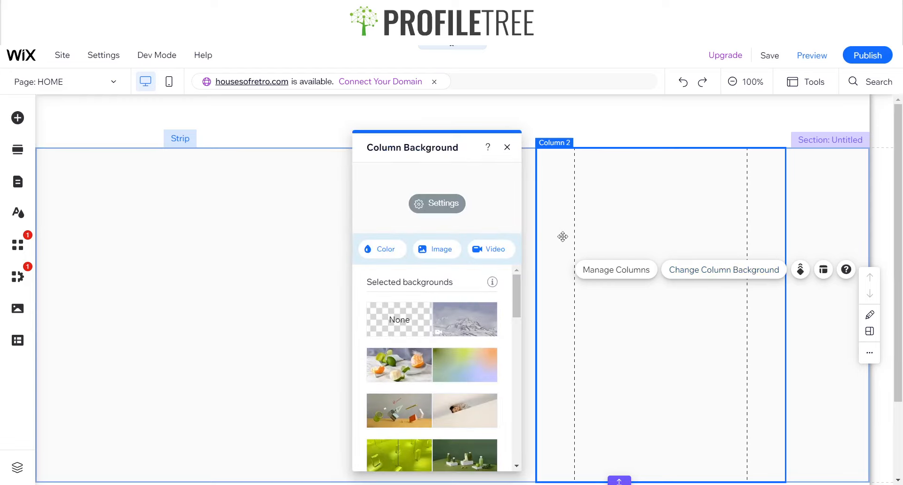
left_click(400, 250)
left_click(514, 324)
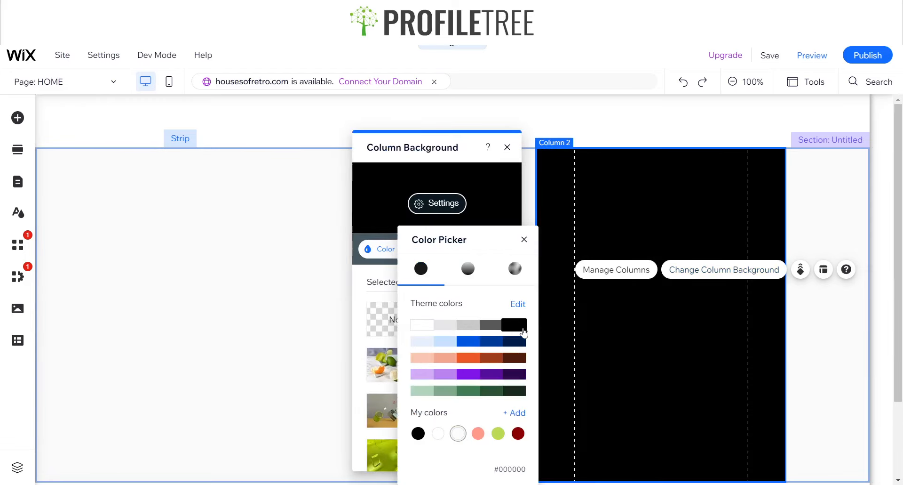
left_click(524, 239)
scroll(459, 374, "down", 5)
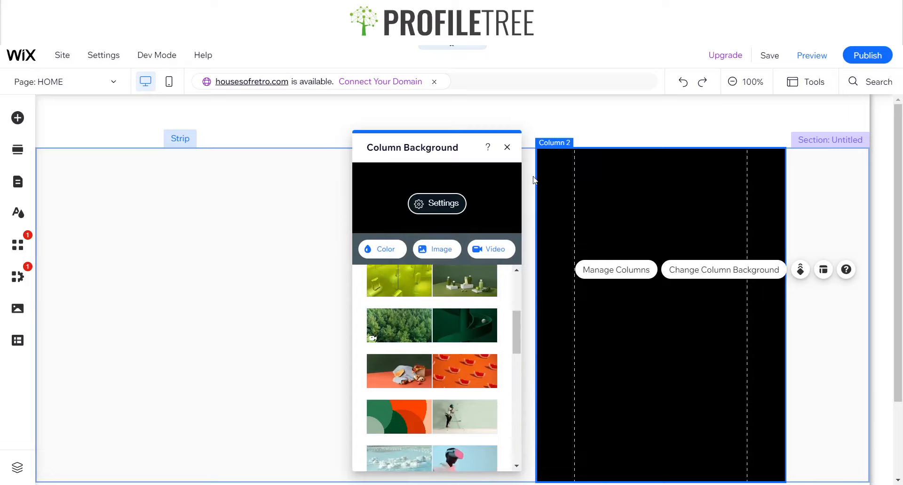
left_click(507, 147)
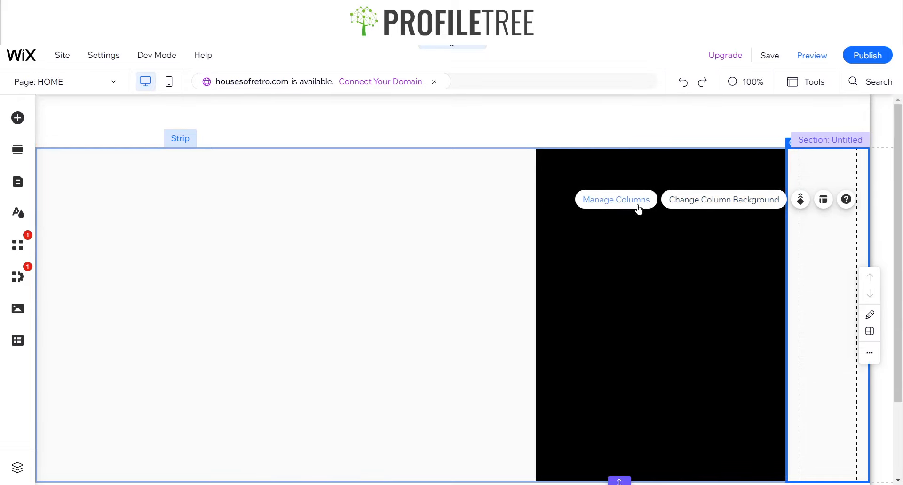
Set the third column's background to the saved salmon color #FF9A8A
left_click(760, 199)
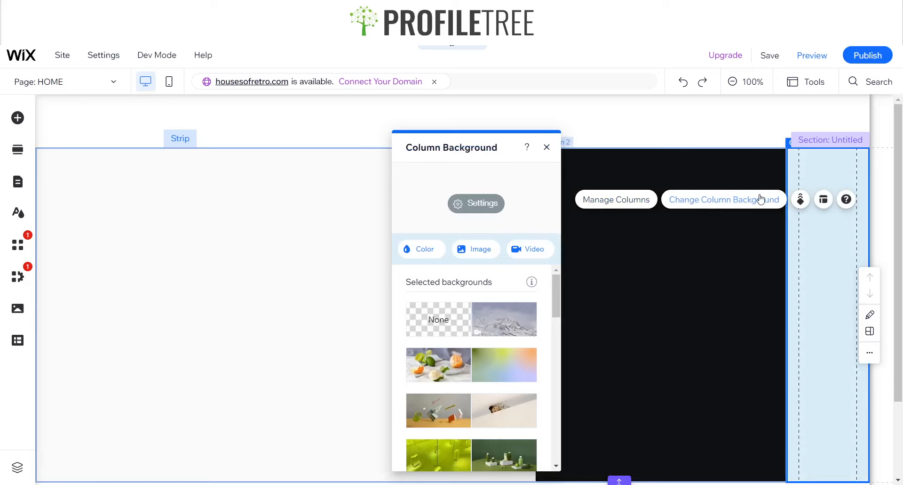
left_click(425, 254)
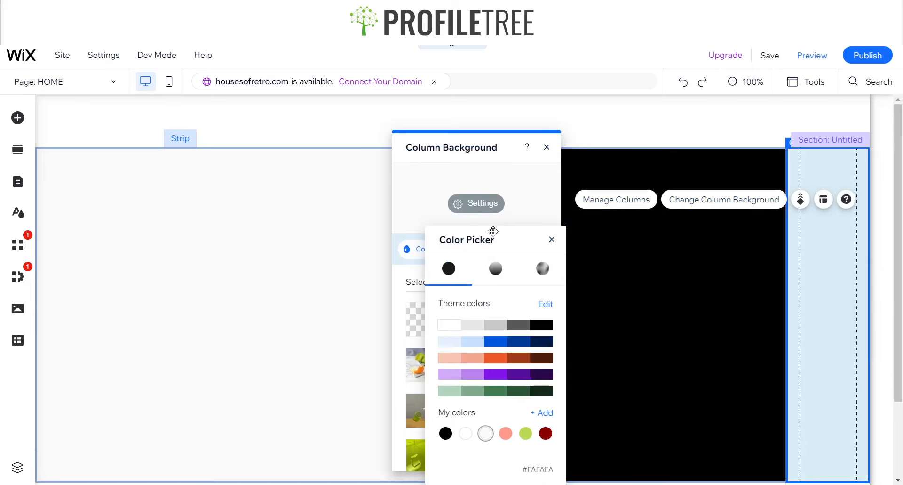
left_click_drag(493, 231, 372, 127)
left_click(384, 330)
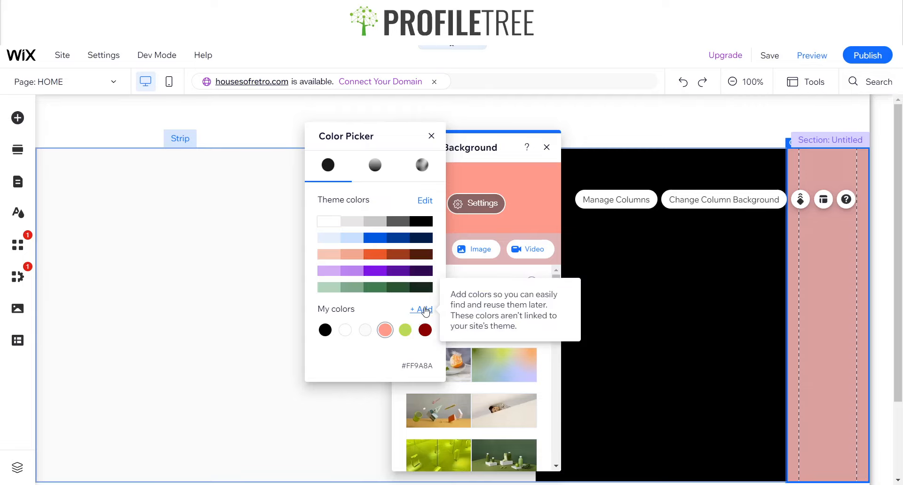
Start a custom color for the third column's background and shift its hue to #FFD88A
left_click(426, 310)
left_click_drag(635, 251, 629, 143)
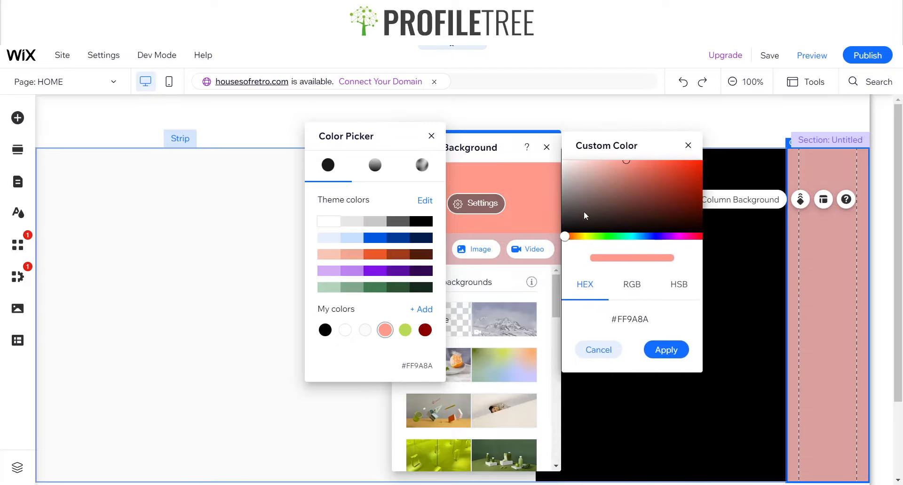
mouse_move(575, 238)
left_mouse_down()
mouse_move(682, 237)
mouse_move(579, 238)
left_mouse_up()
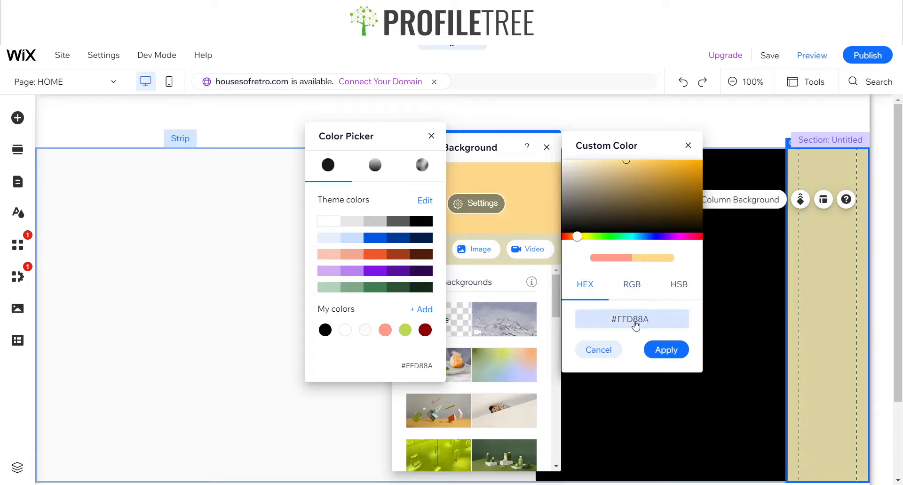
Search Bing in a new browser tab for "Peach colour code"
key("ctrl+t")
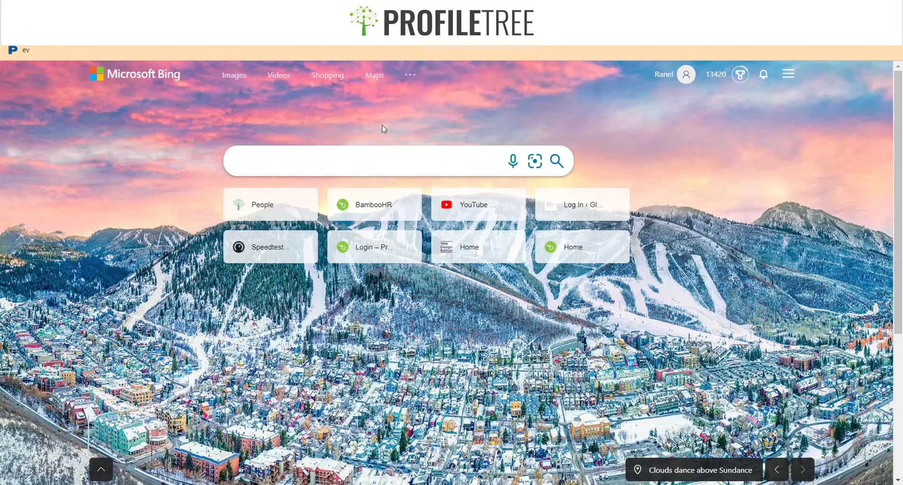
type("PEach")
key("BackSpace")
key("BackSpace")
key("BackSpace")
key("BackSpace")
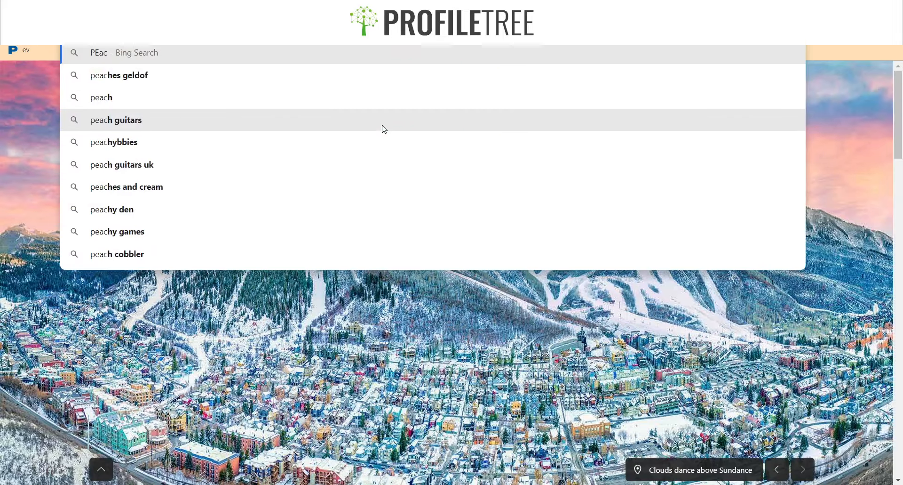
type("each c")
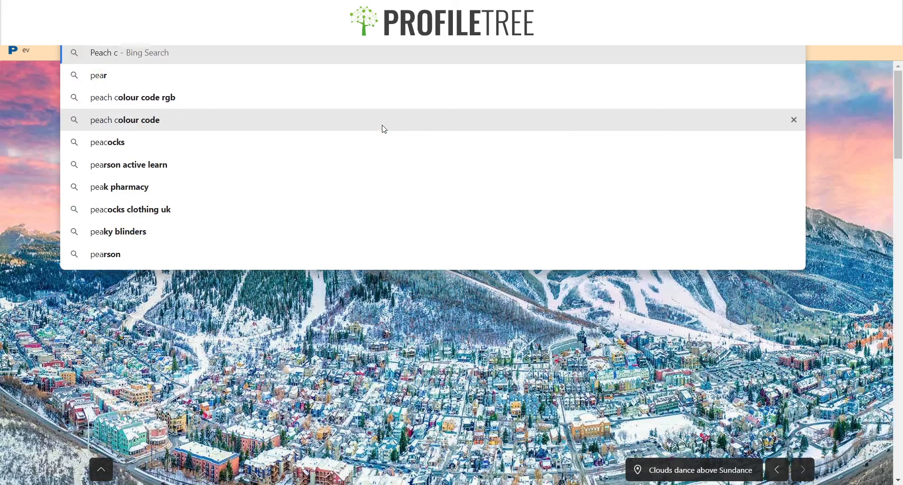
type("olour code")
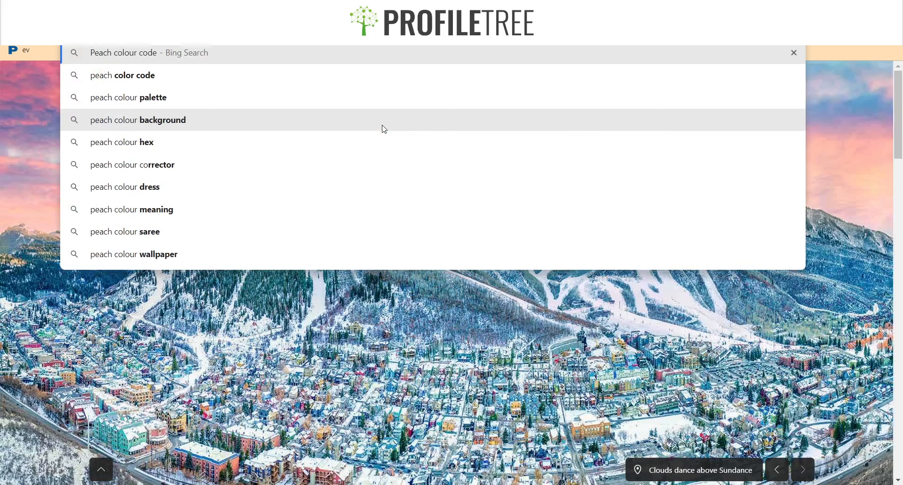
key("Return")
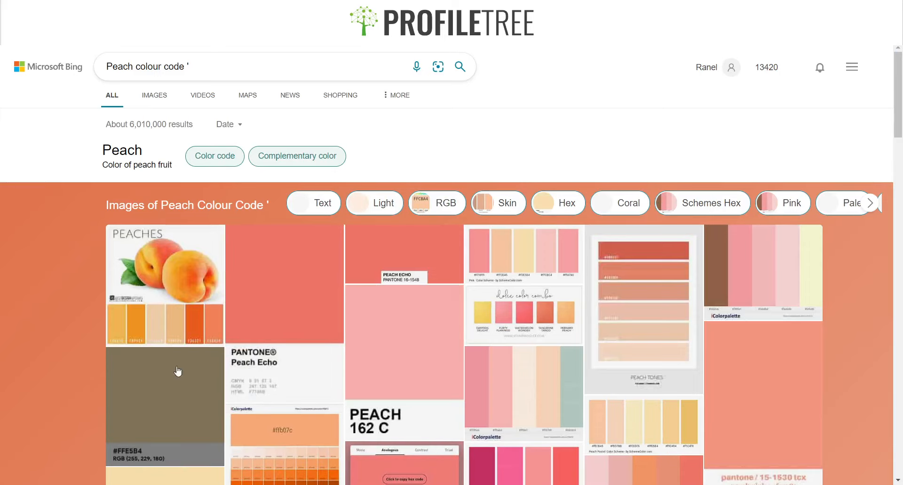
Copy the peach hex code FFE5B4 from the search results
scroll(157, 335, "down", 3)
scroll(156, 334, "down", 3)
left_click_drag(251, 325, 114, 321)
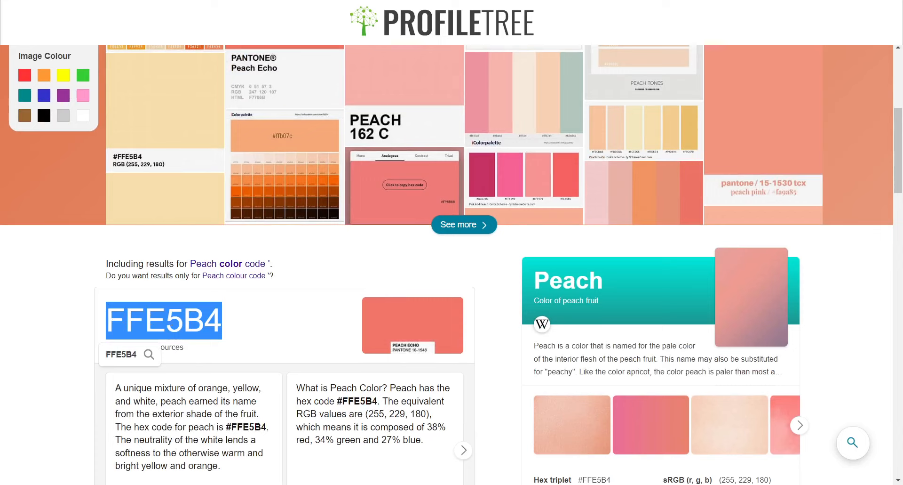
key("alt+Tab")
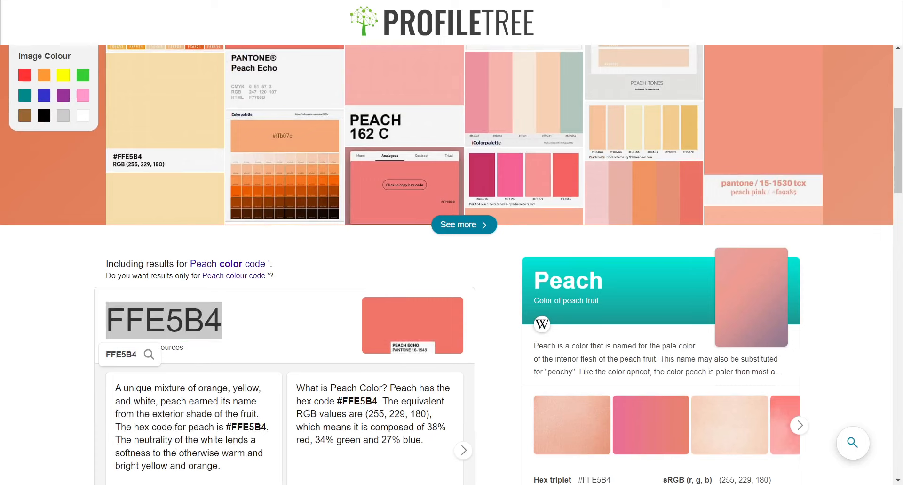
key("alt+Tab")
left_click(234, 322)
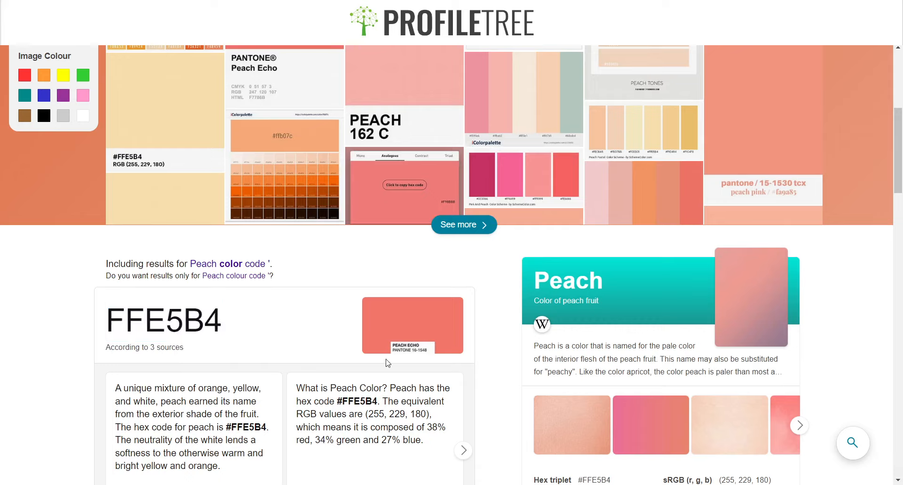
left_click_drag(226, 324, 90, 316)
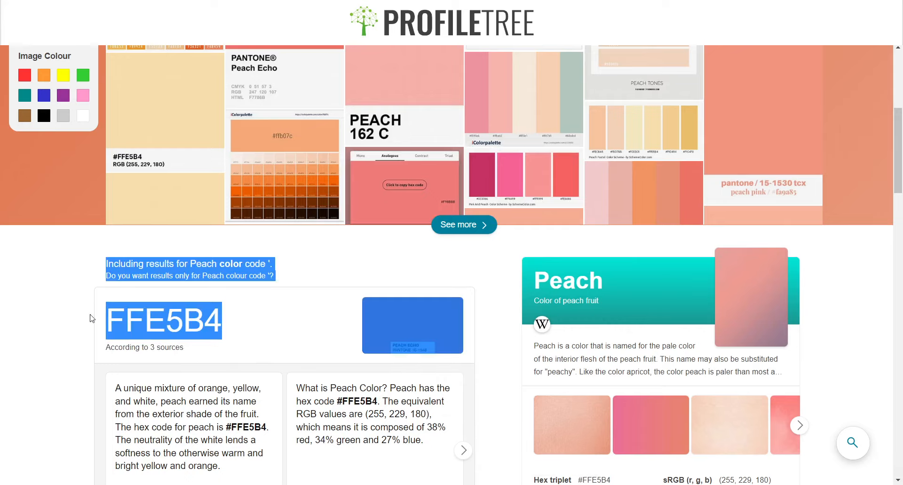
left_click(217, 314)
left_click_drag(217, 314, 105, 320)
key("ctrl+c")
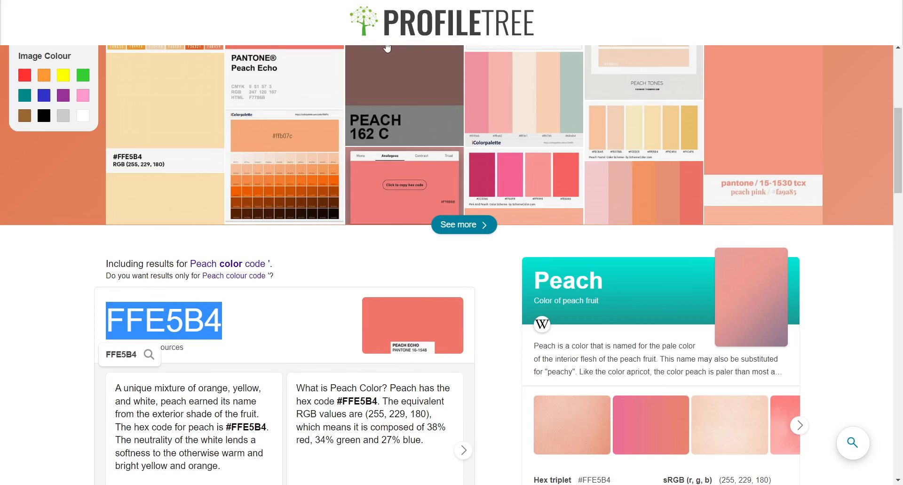
Return to the Wix editor and set the custom color's hex value to FFE5B4
key("alt+Tab")
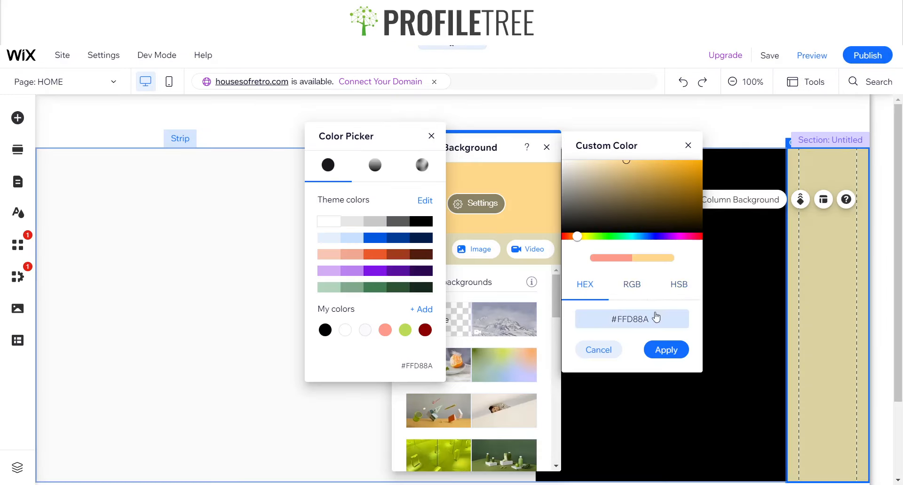
left_click(642, 312)
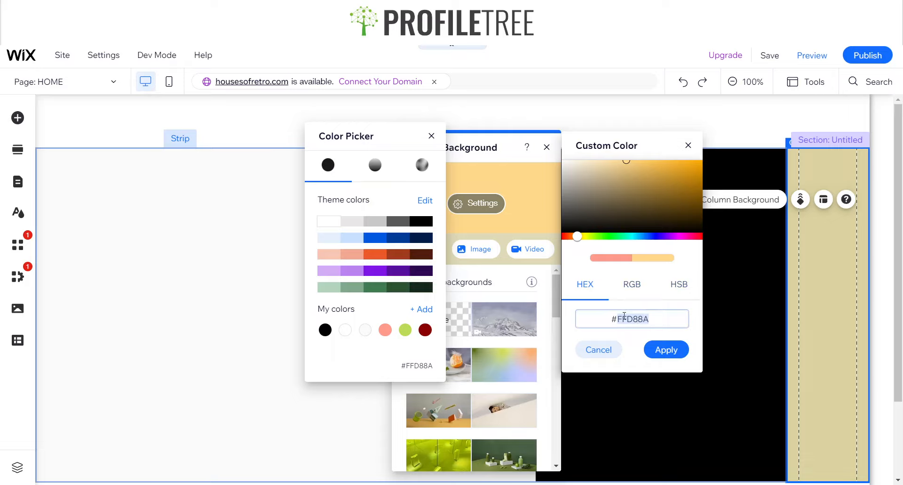
key("ctrl+v")
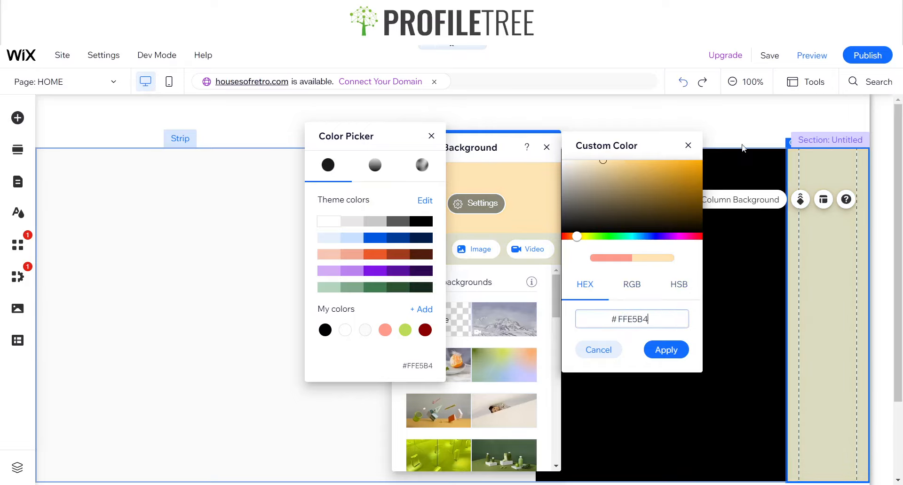
Switch back to the Bing results and look over the peach color swatches and details
key("alt+Tab")
mouse_move(413, 350)
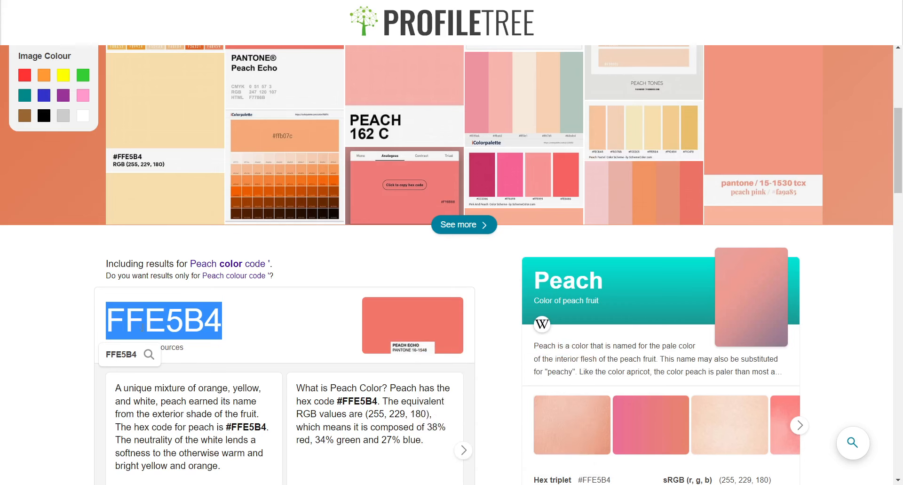
scroll(267, 338, "down", 3)
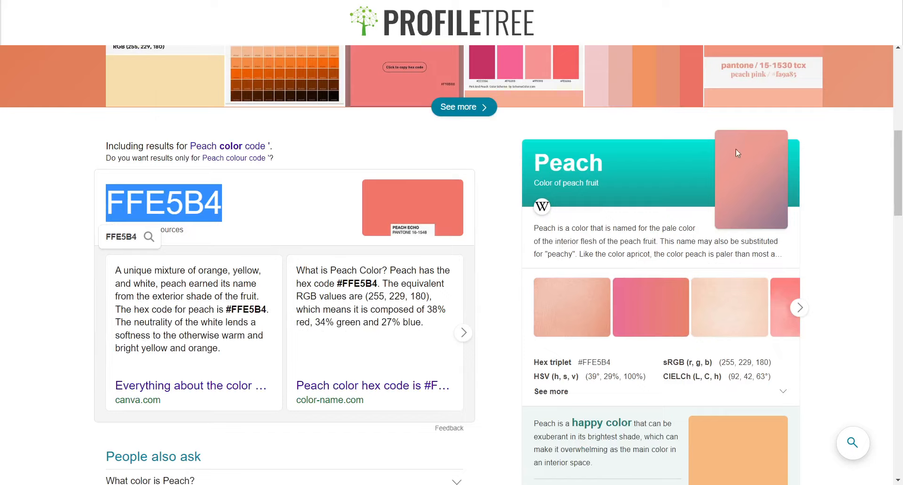
scroll(735, 148, "up", 1)
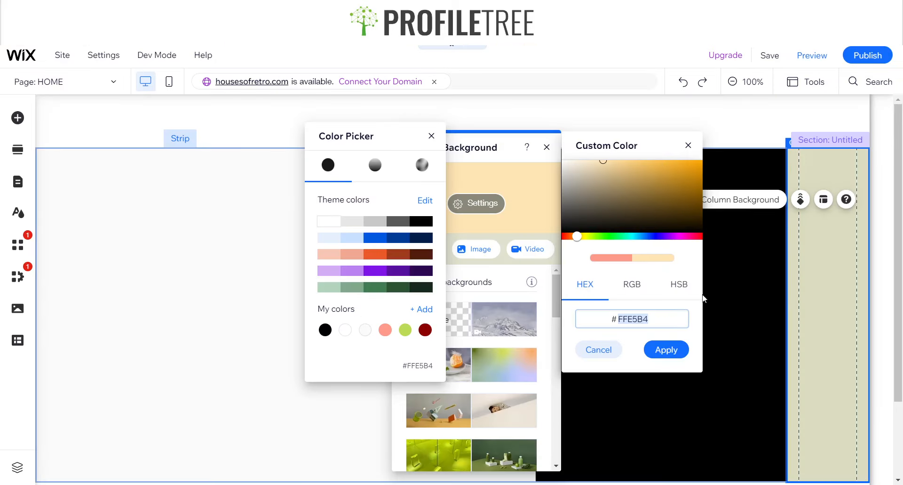
Restore the third column's original color #FF9A8A and close the column background settings
left_click(606, 260)
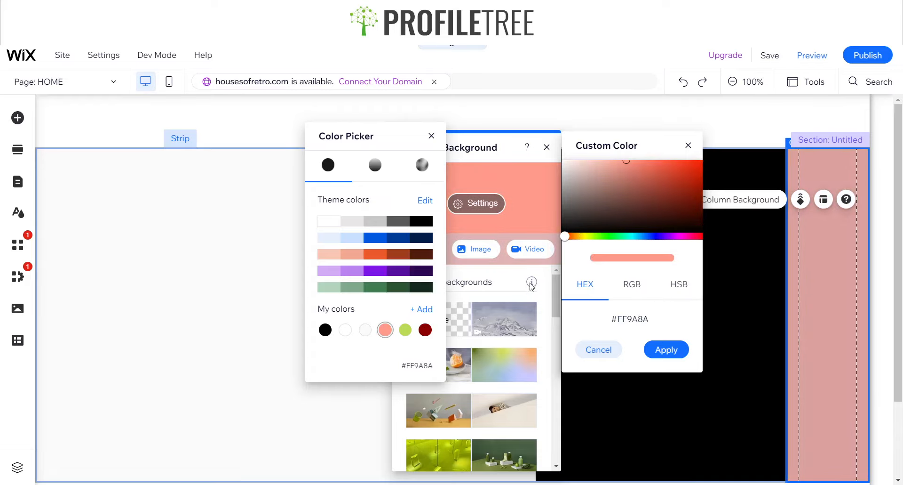
left_click(548, 146)
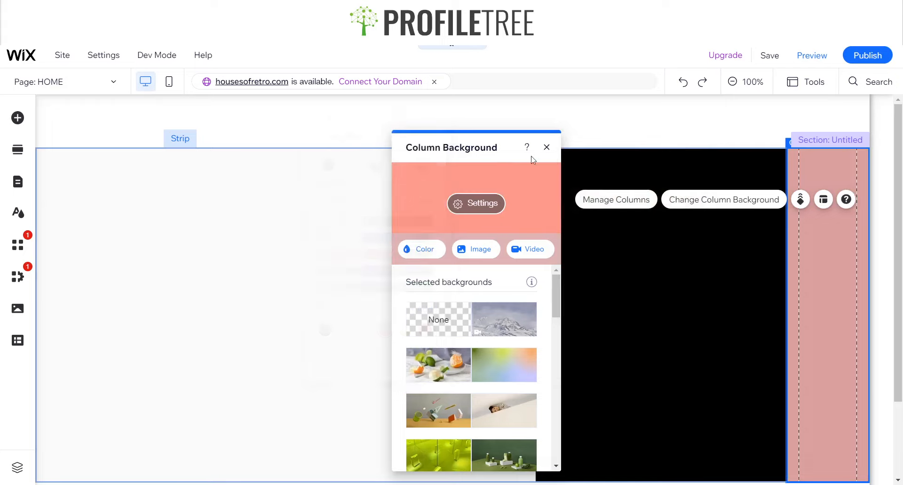
left_click(549, 148)
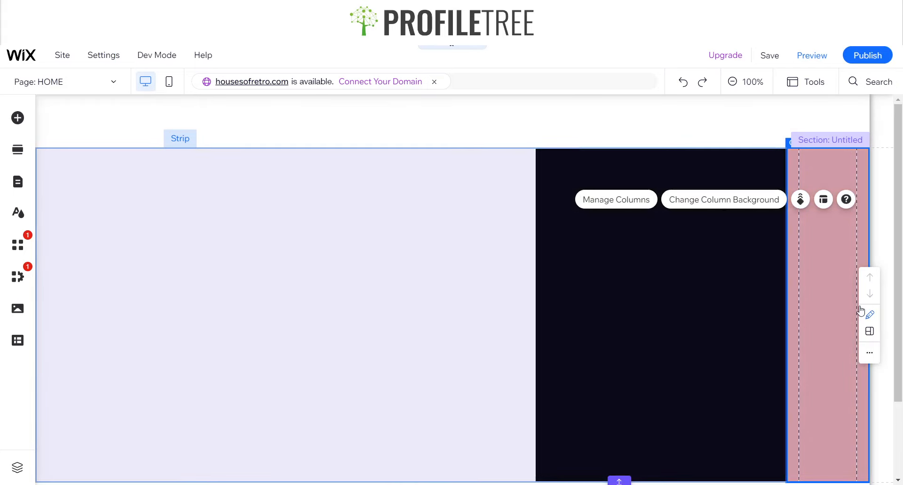
Examine the section's content backgrounds and layout options in Quick Edit
left_click(866, 310)
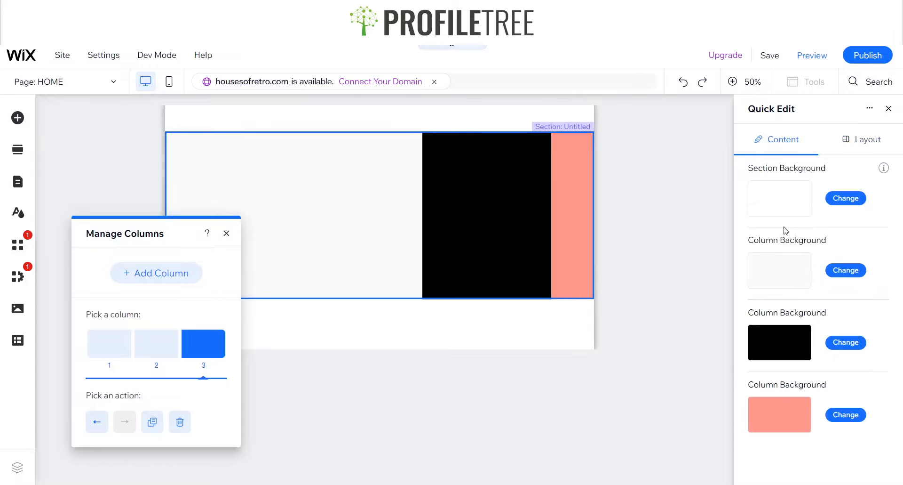
left_click(887, 110)
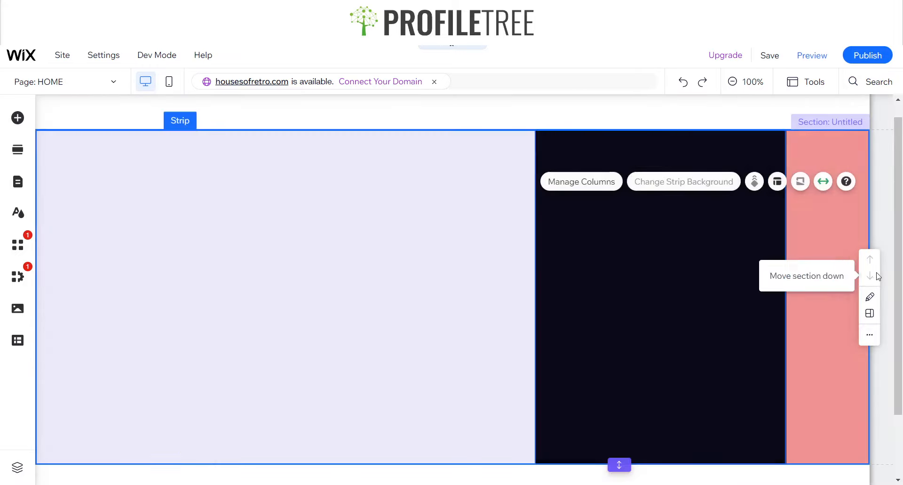
left_click(870, 300)
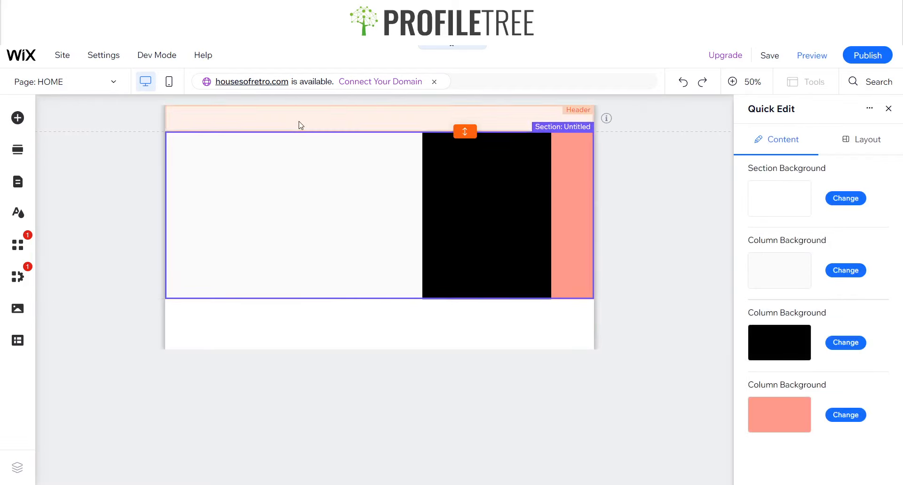
left_click(685, 212)
left_click(507, 254)
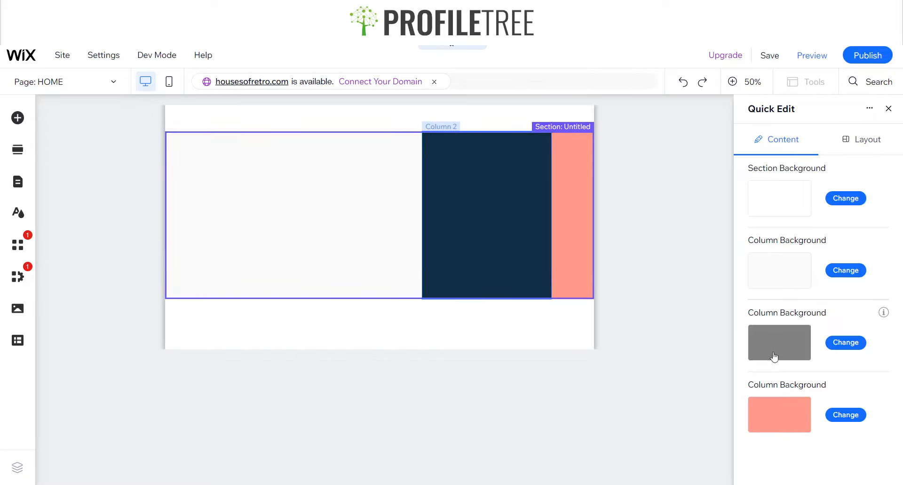
left_click(864, 140)
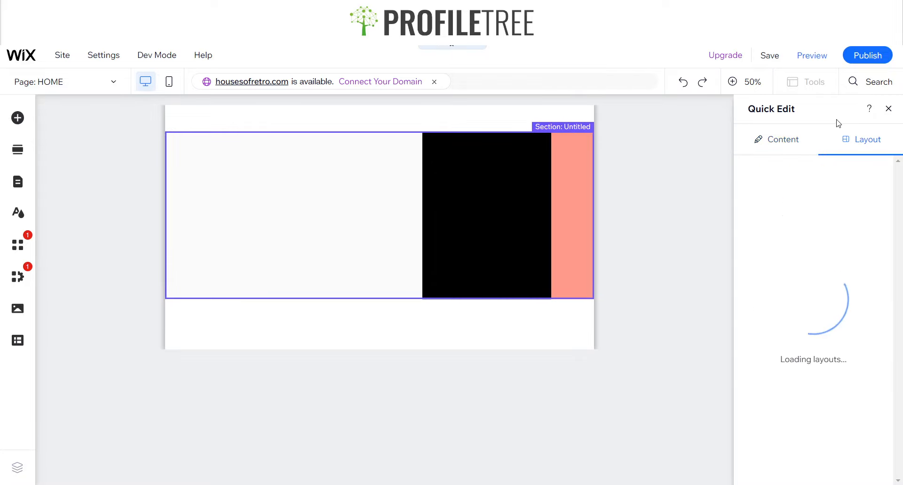
left_click(800, 133)
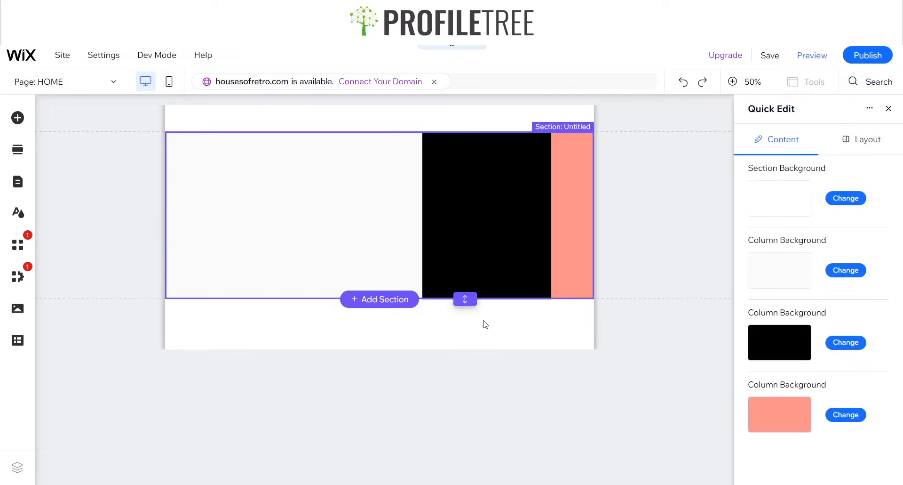
left_click(889, 108)
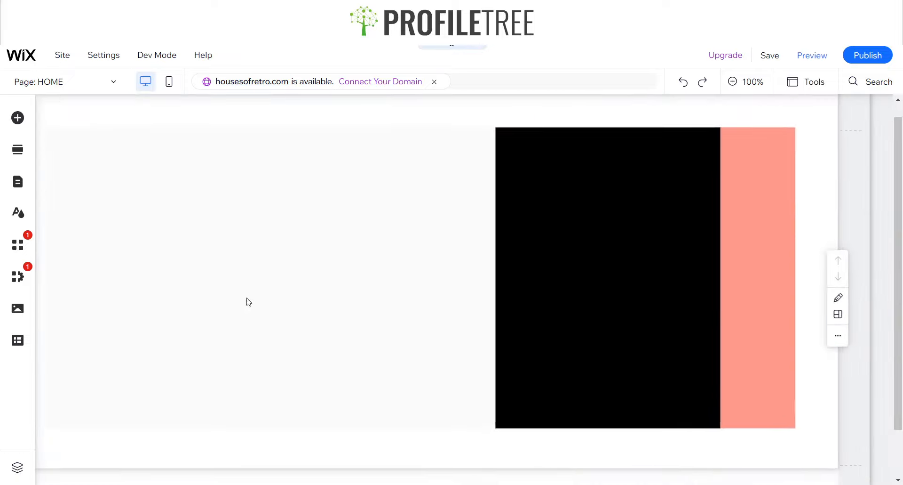
Preview the home page on desktop to check the three-column strip, and return to the editor
left_click(799, 62)
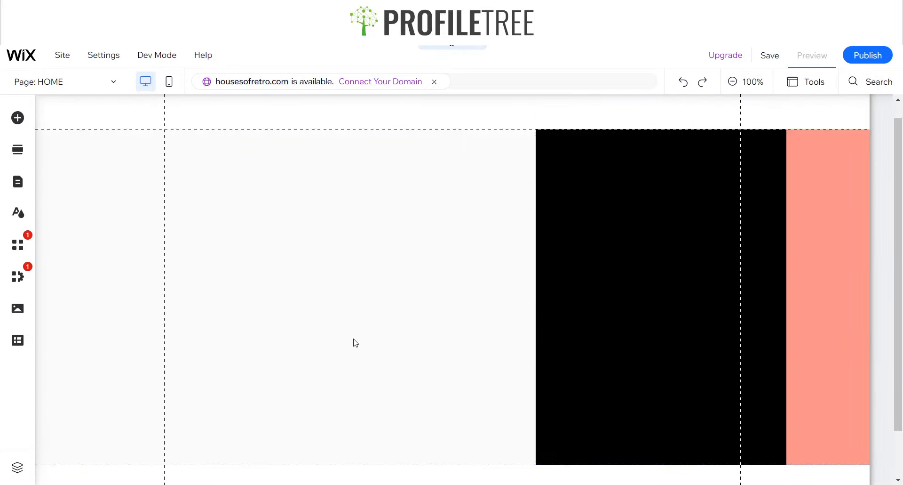
scroll(309, 307, "up", 1)
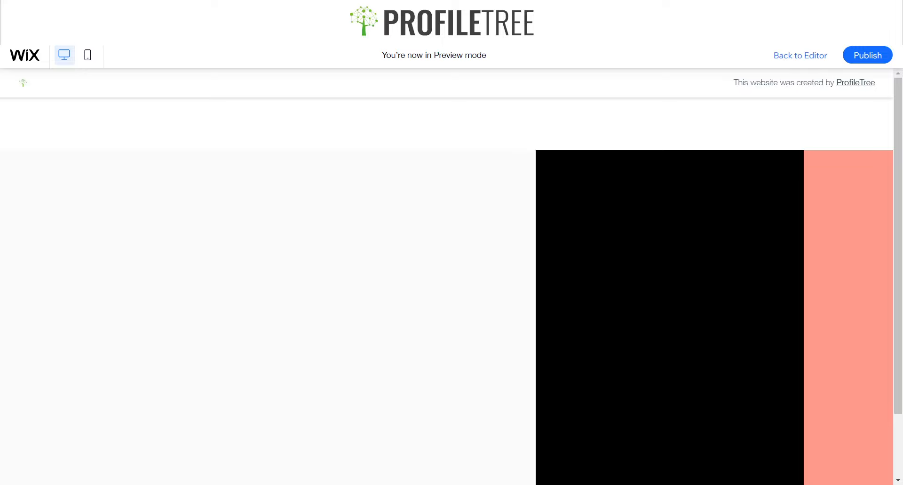
left_click(806, 55)
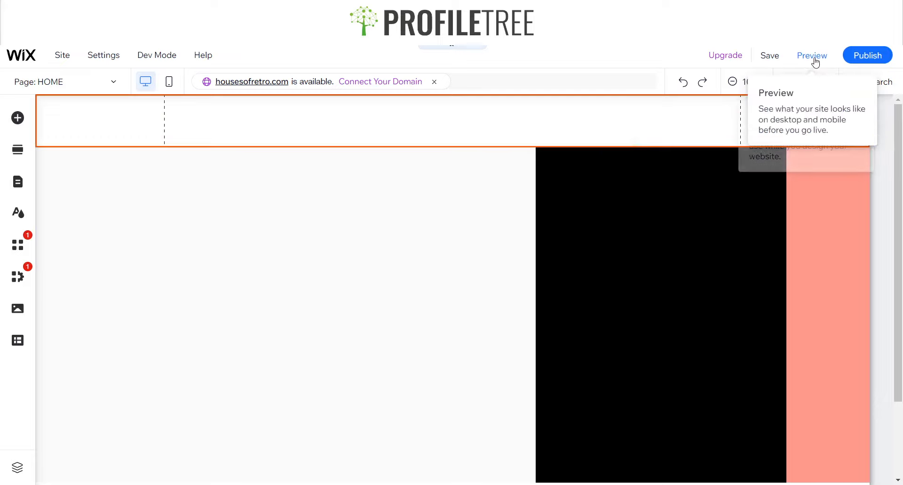
left_click(813, 56)
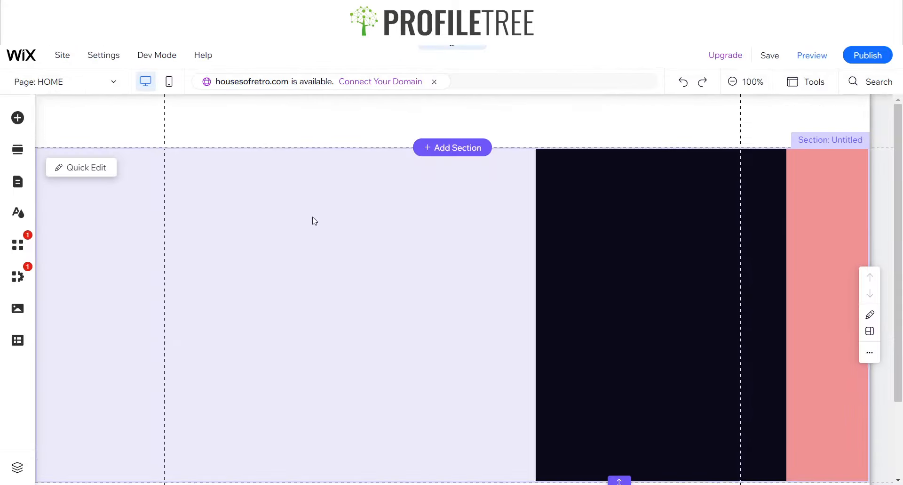
Set the first column's background color to white #FFFFFF and close the column background settings
left_click(338, 226)
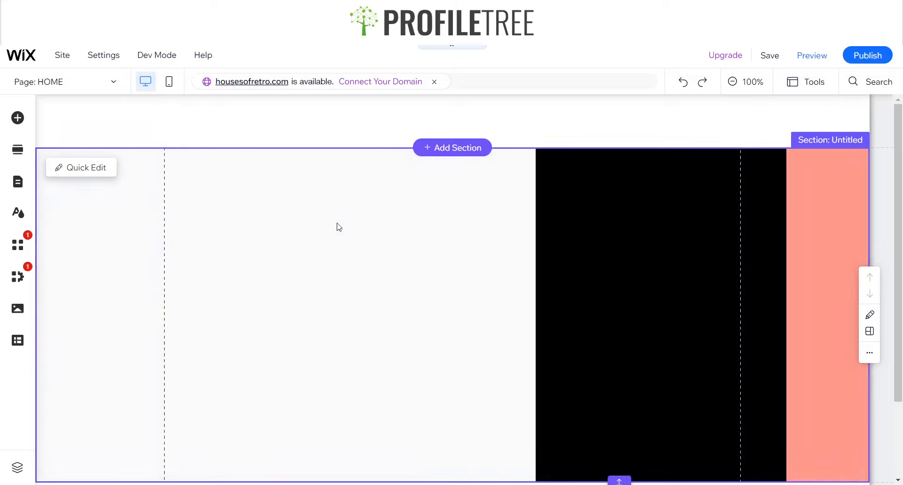
left_click(347, 239)
left_click(222, 296)
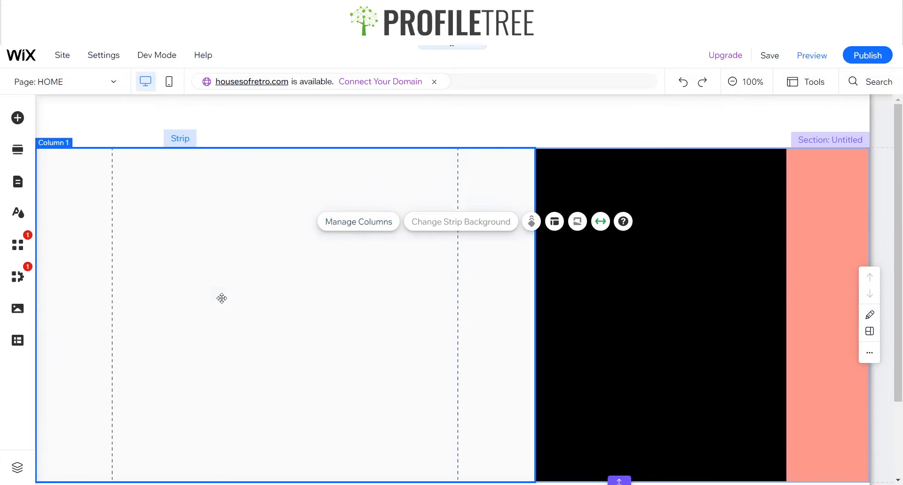
left_click(330, 284)
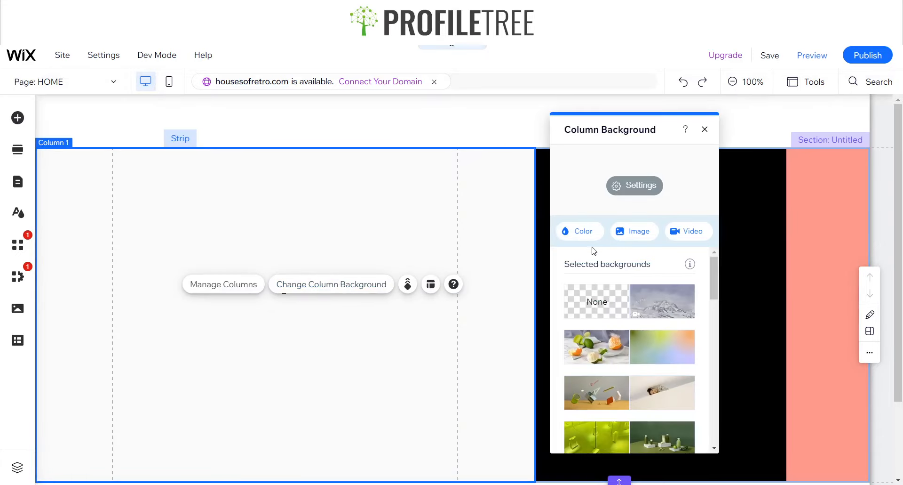
left_click(581, 231)
left_click(610, 324)
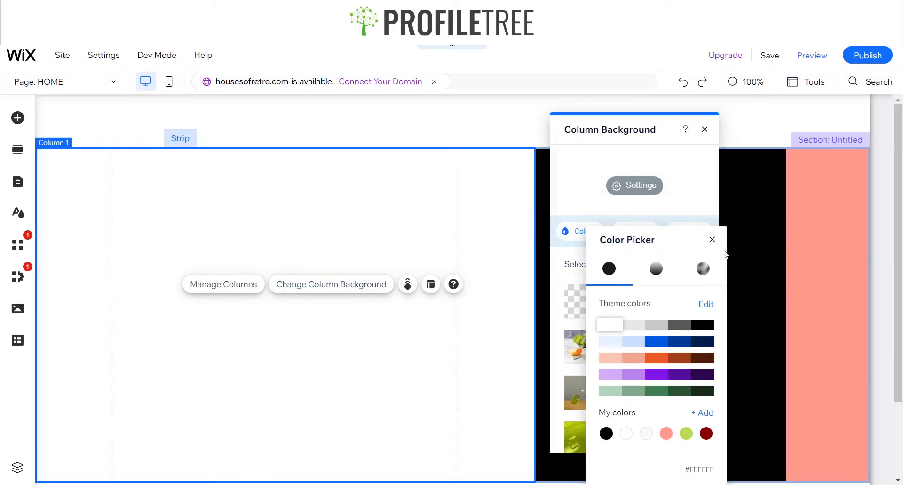
left_click(712, 239)
left_click(704, 129)
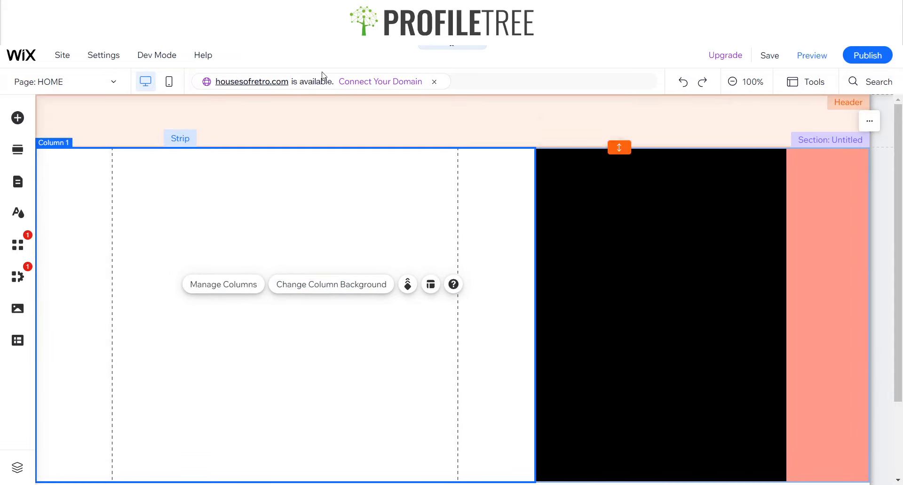
left_click(262, 125)
left_click(478, 283)
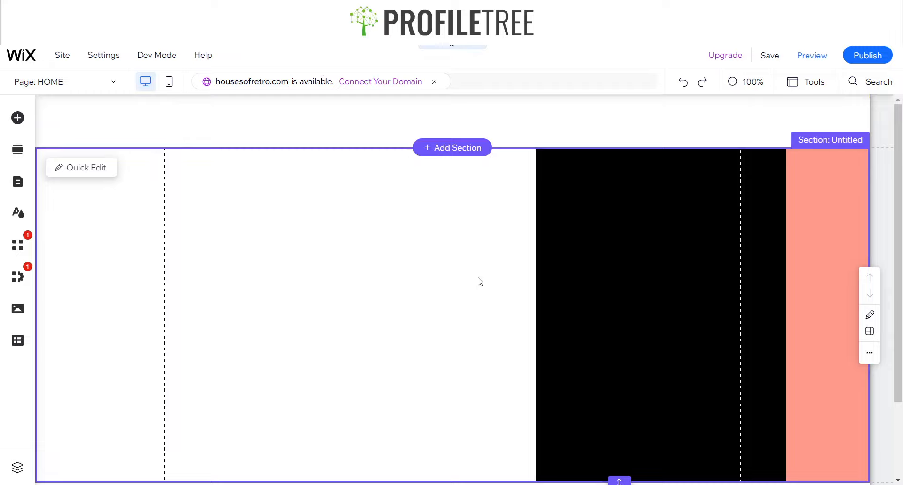
left_click(345, 136)
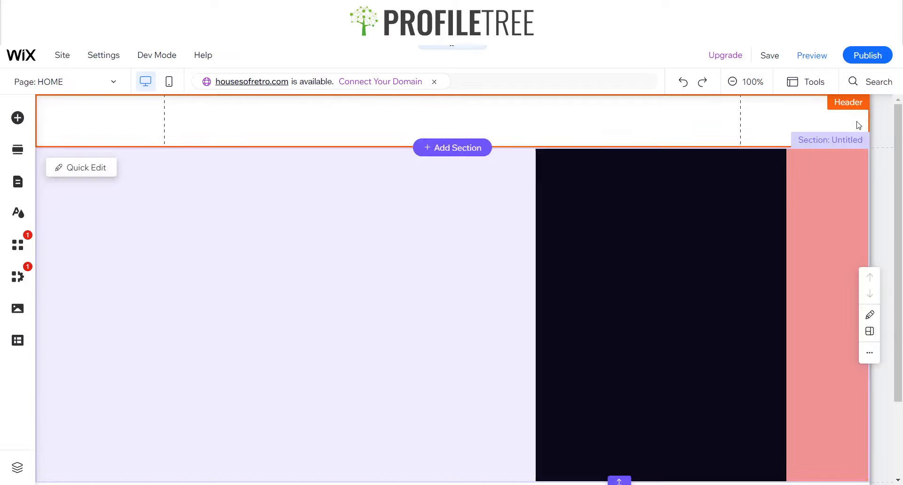
left_click(870, 121)
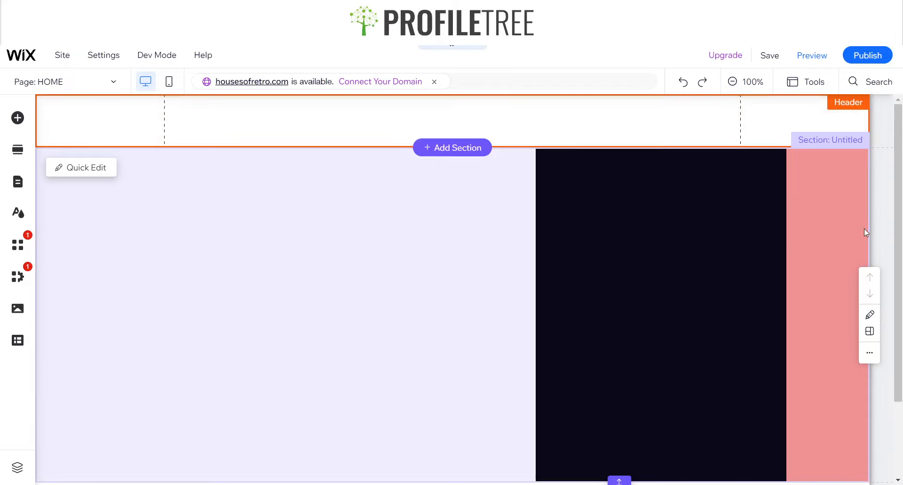
left_click(870, 314)
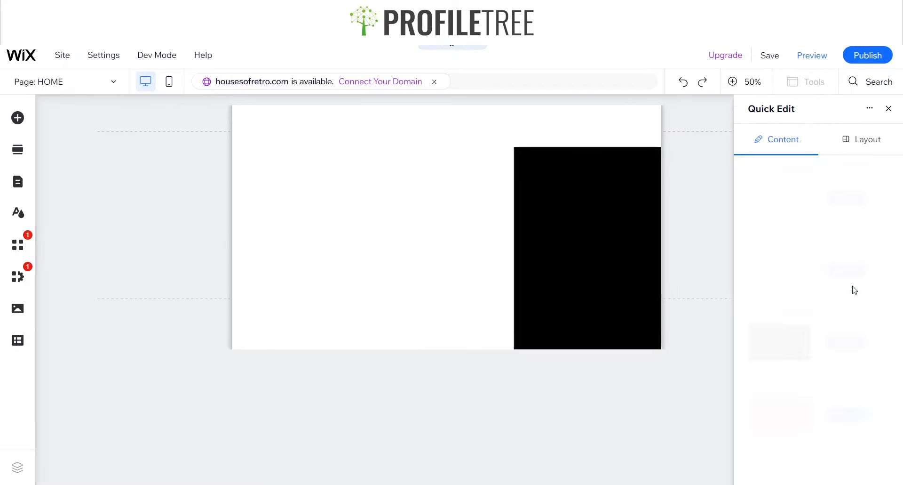
Add the plain white Classic strip to the header and align it with the header's upper edge
left_click(400, 115)
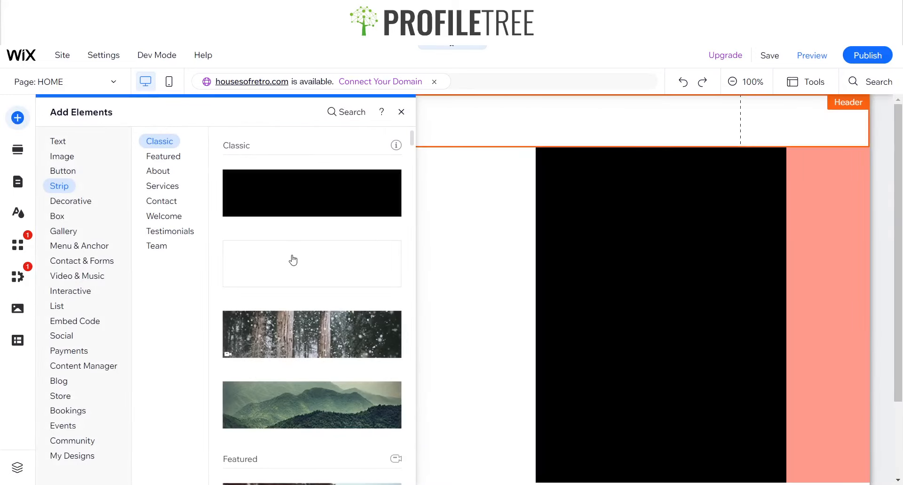
left_click(292, 258)
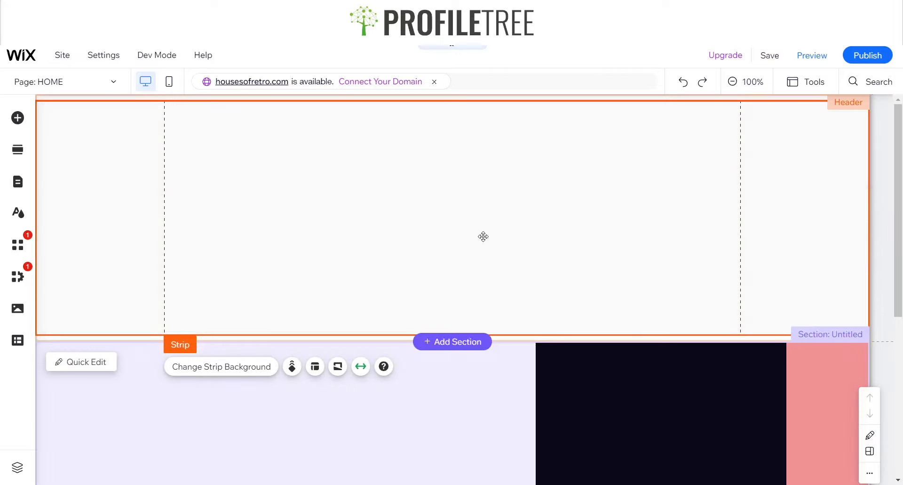
left_click_drag(455, 244, 510, 202)
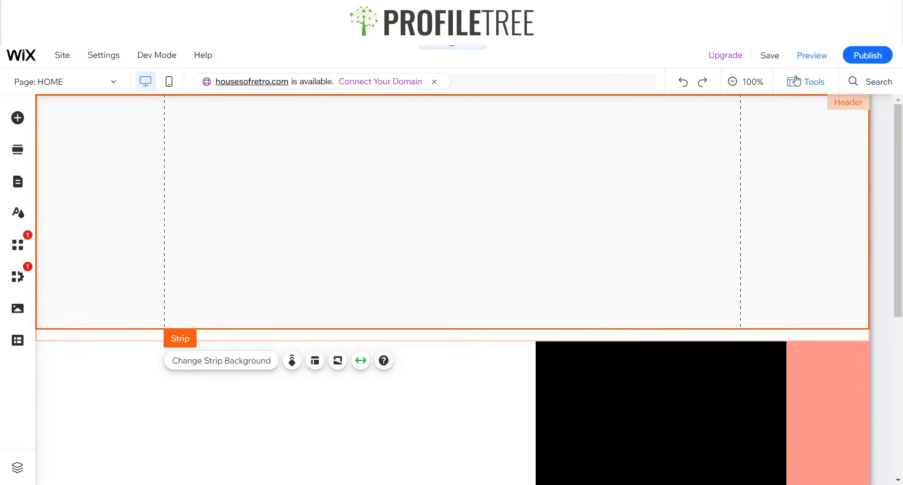
Set the header strip's height to 90 px
left_click(797, 81)
left_click(800, 123)
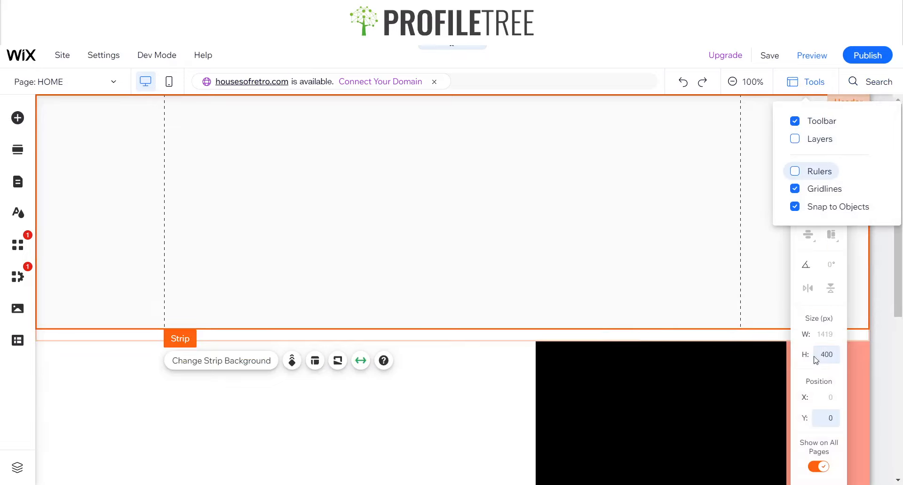
left_click(835, 355)
type("90")
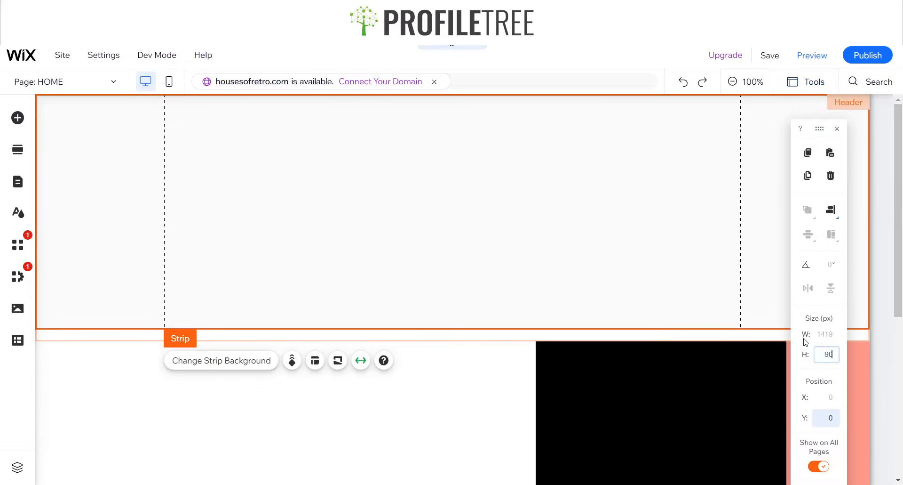
key("Return")
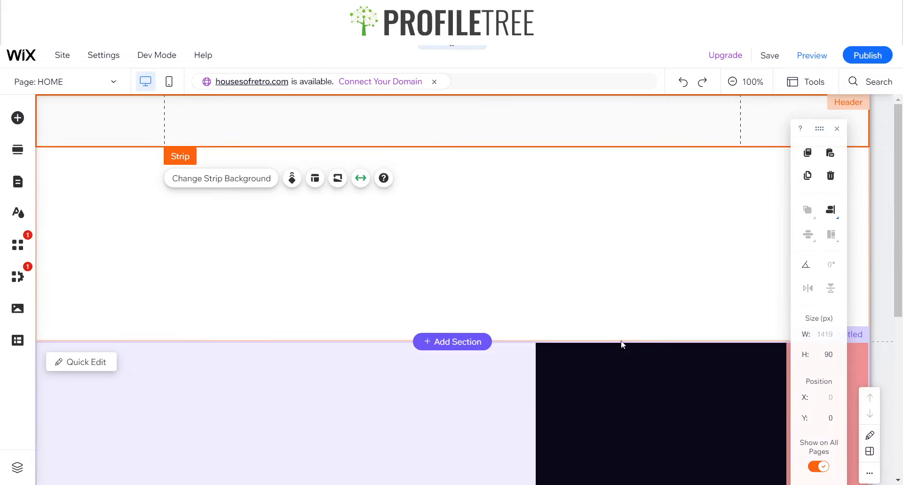
Reduce the header's height to 90 px to fit its strip
left_click(619, 310)
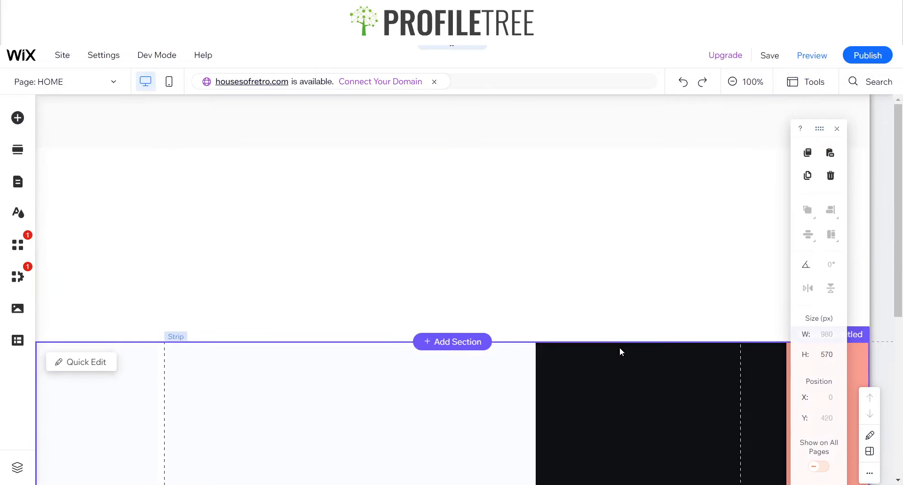
left_click(619, 346)
left_click(624, 338)
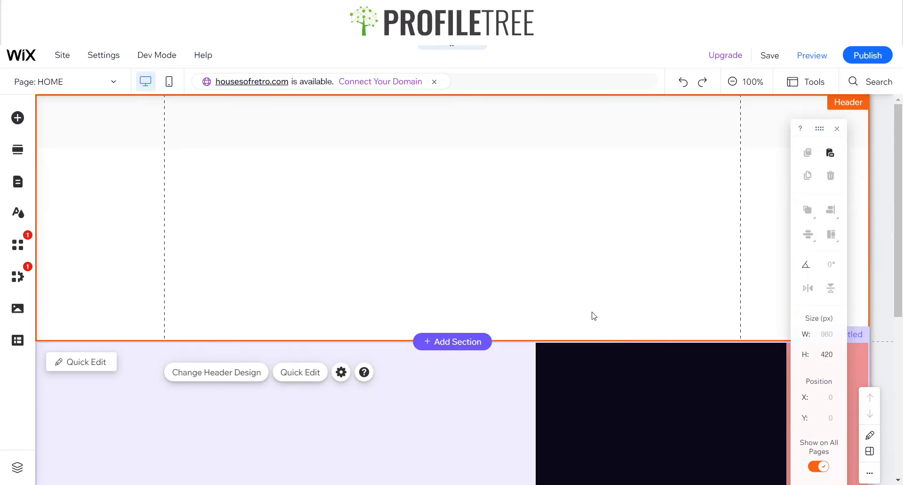
scroll(594, 316, "down", 4)
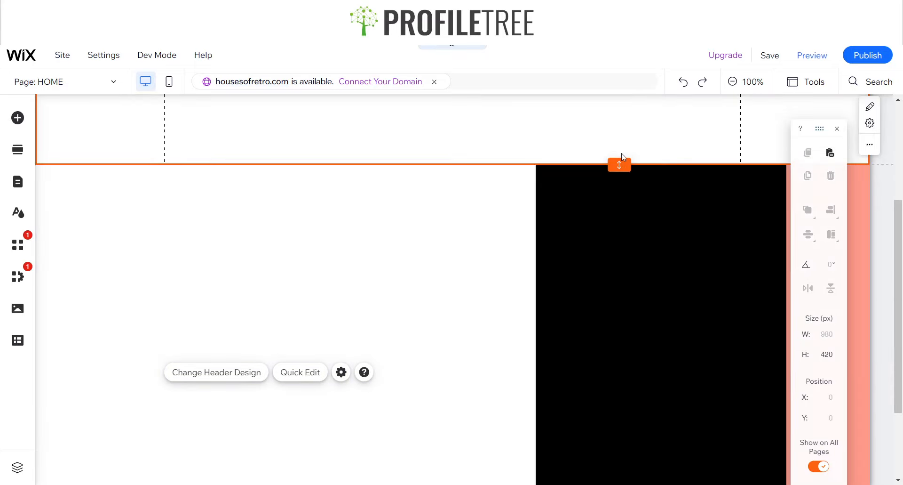
double_click(620, 166)
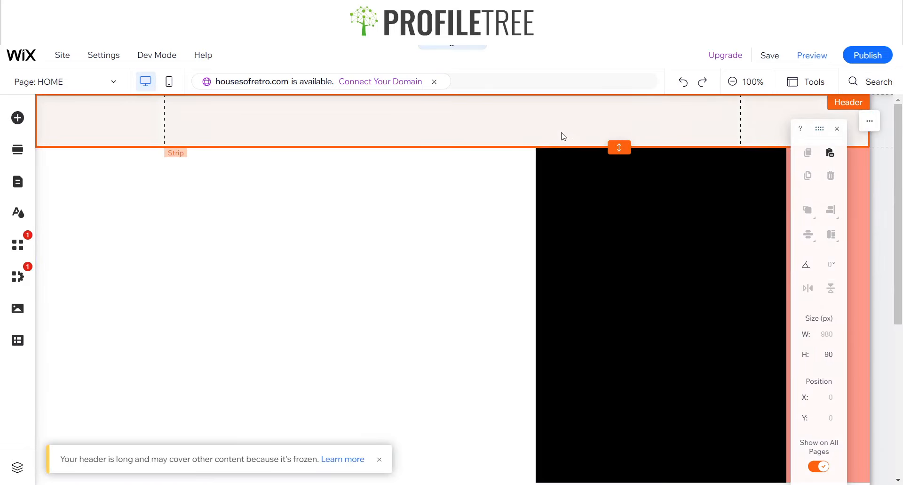
Split the header strip into three columns
left_click(332, 104)
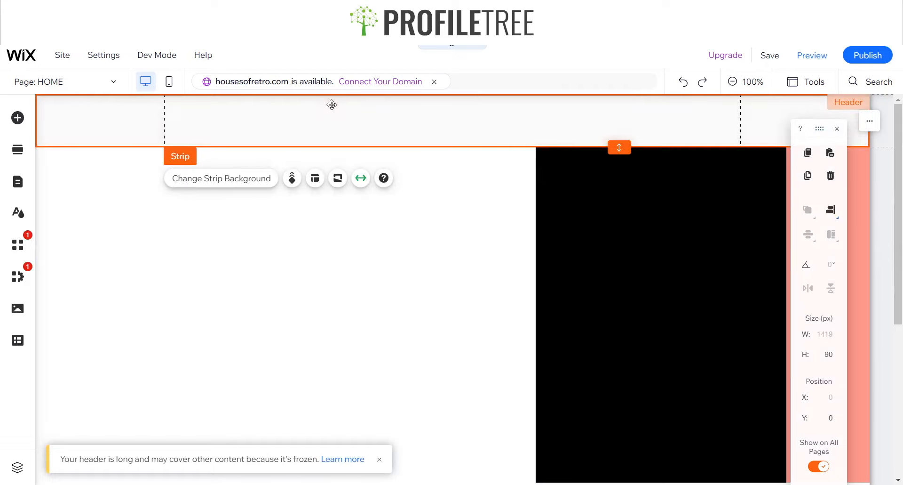
left_click(315, 178)
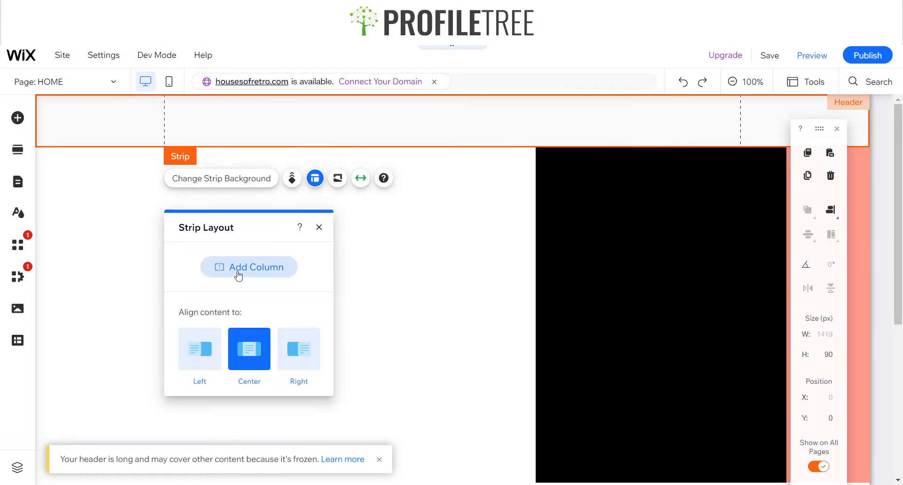
left_click(239, 276)
left_click(348, 115)
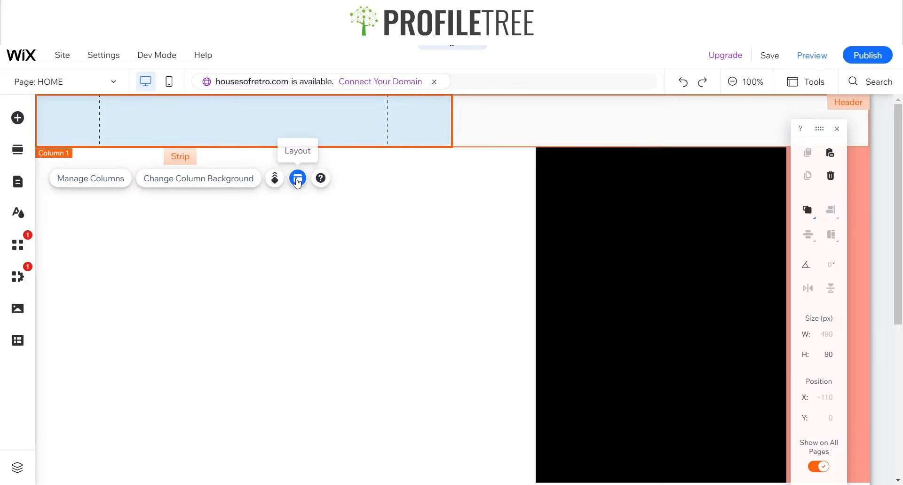
left_click(298, 178)
left_click(92, 184)
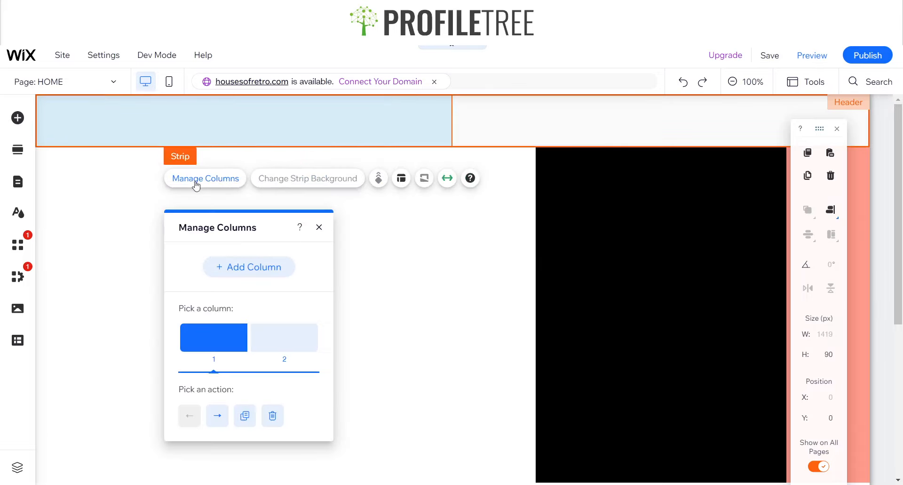
left_click(402, 178)
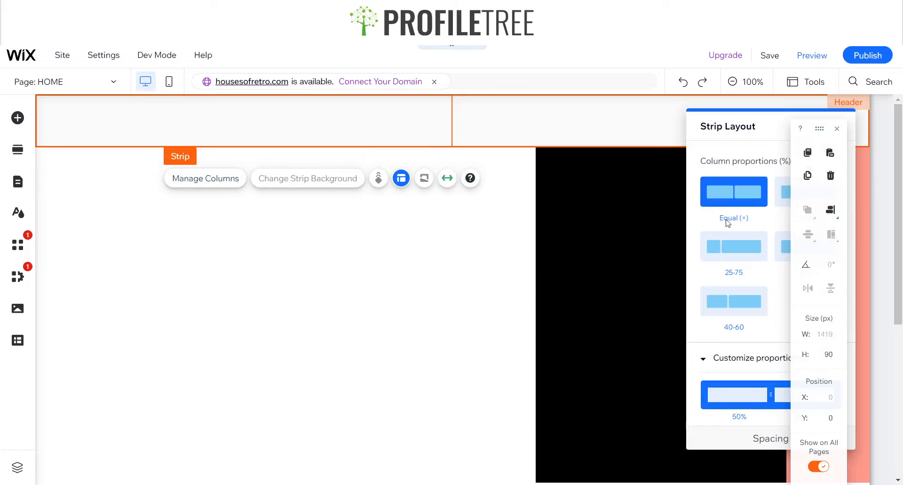
left_click(837, 129)
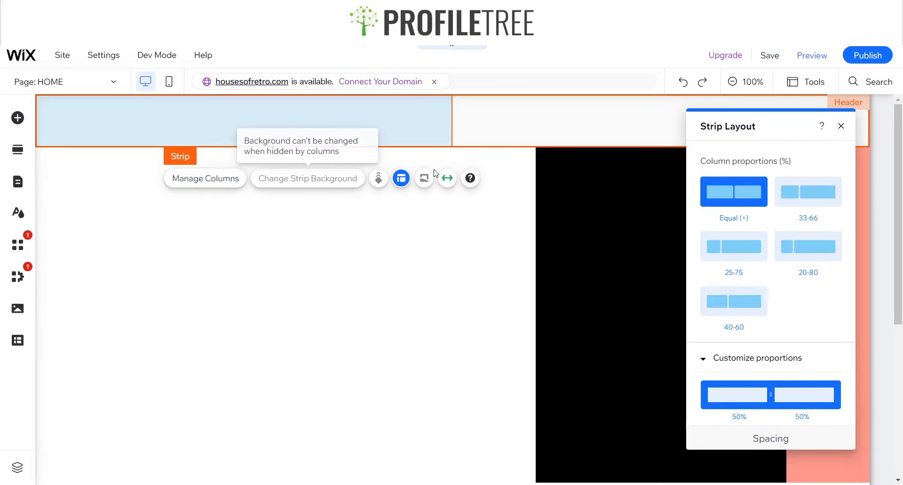
left_click(841, 126)
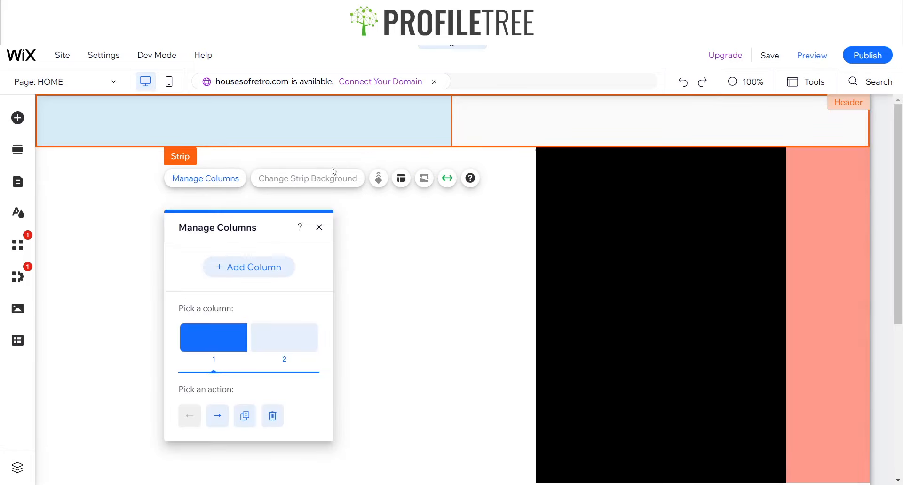
left_click(252, 265)
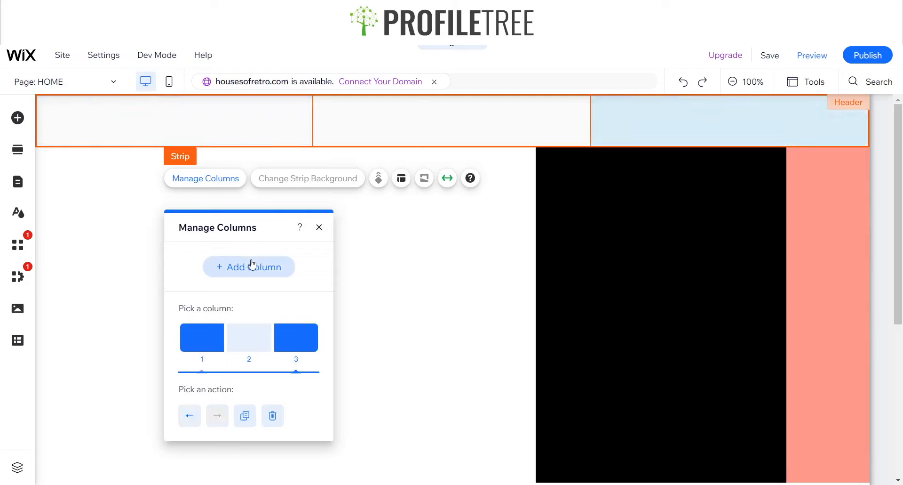
Set the header strip's column proportions to 60%, 30% and 10%, and close the strip layout settings
left_click(400, 185)
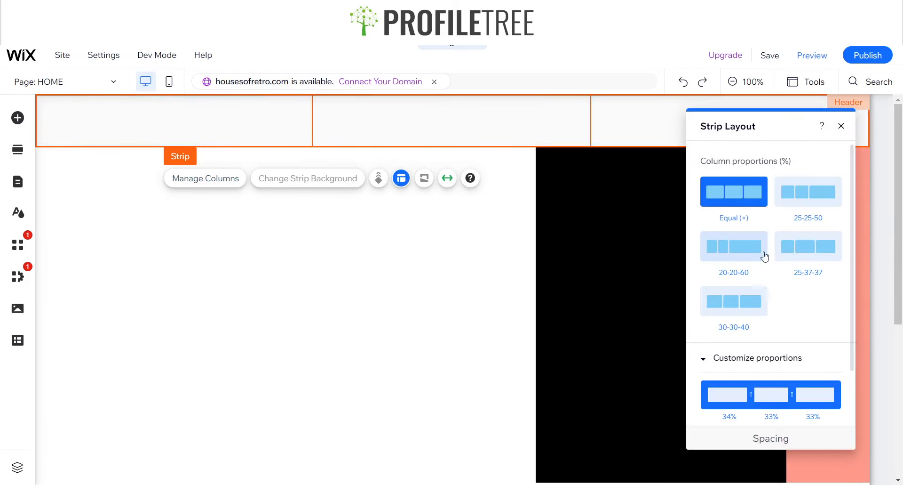
left_click(734, 246)
left_click(756, 353)
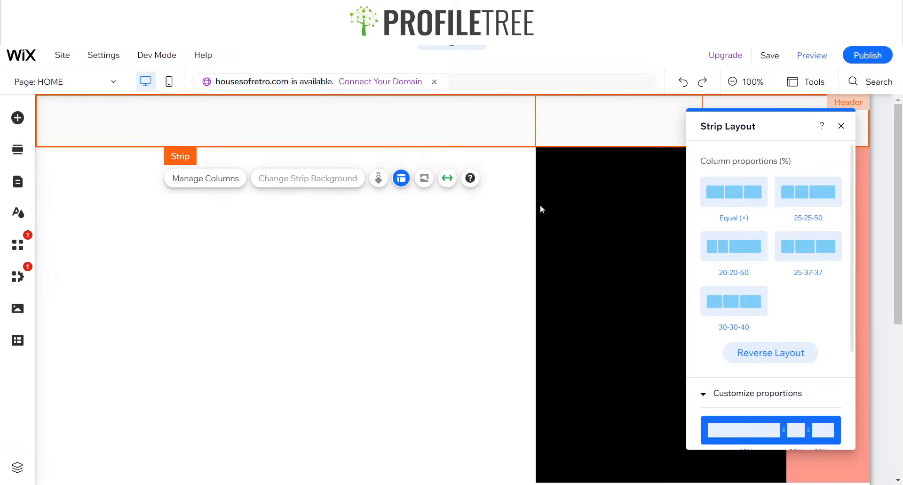
left_click_drag(787, 122, 544, 129)
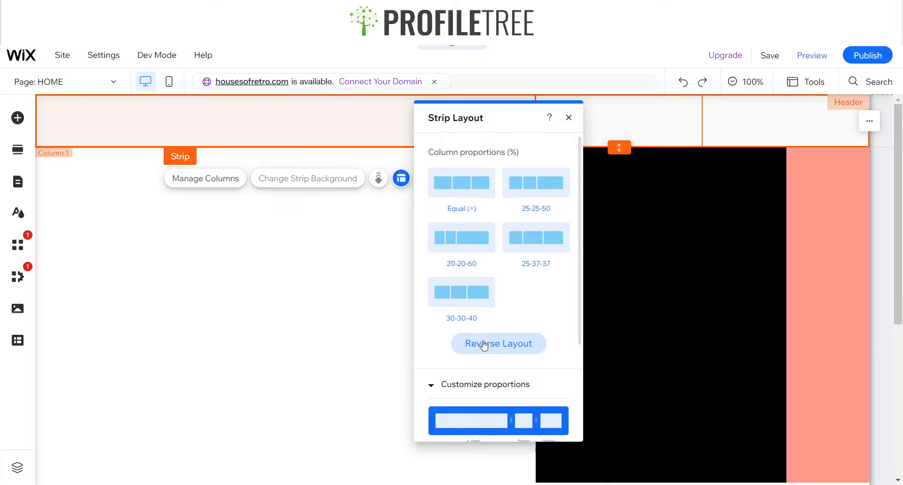
scroll(517, 353, "down", 1)
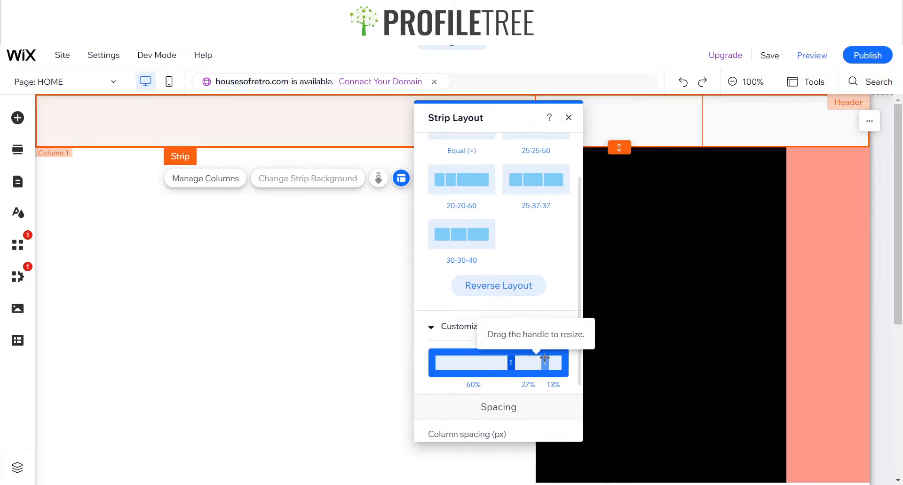
left_click_drag(544, 358, 548, 357)
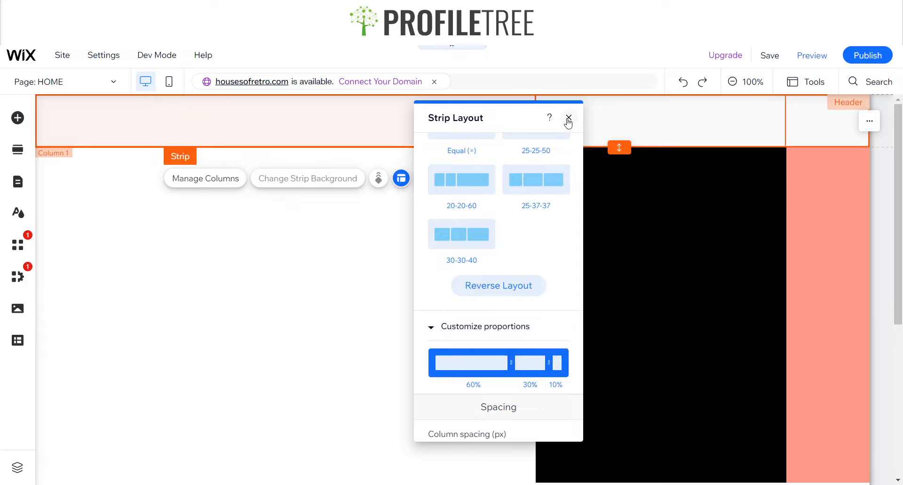
left_click(569, 119)
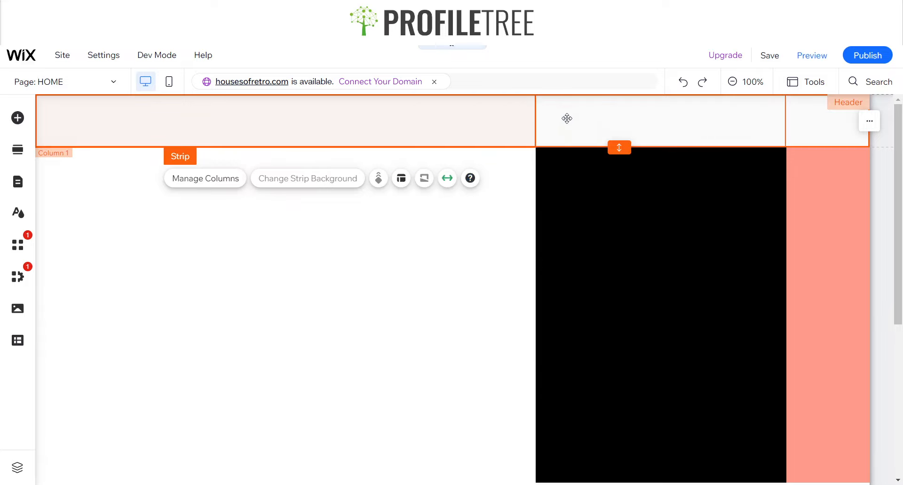
Set the background of the header strip's narrow third column to the saved salmon color #FF9A8A
left_click(820, 131)
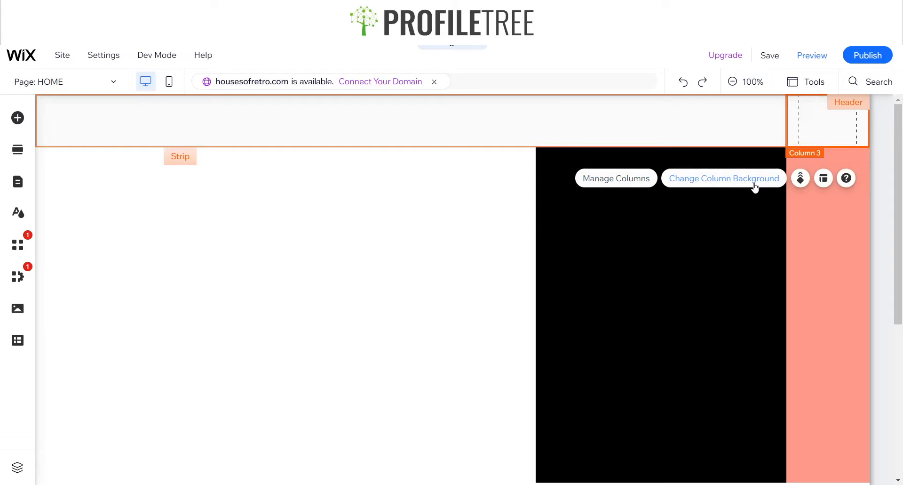
left_click(754, 187)
left_click(425, 229)
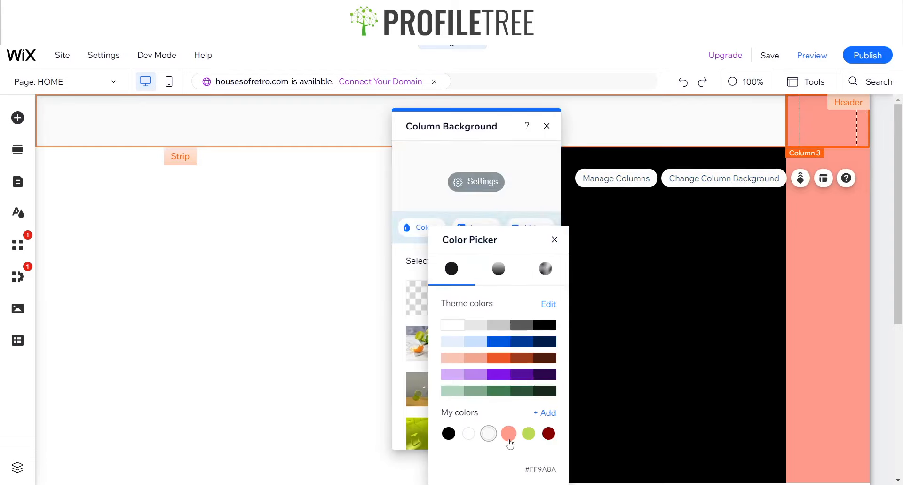
left_click(509, 440)
left_click(554, 239)
left_click(546, 125)
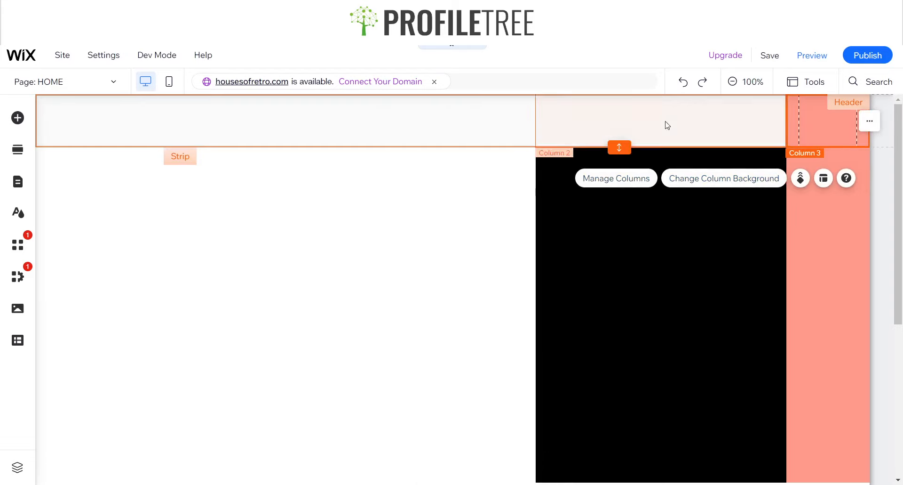
Set the background of the header strip's middle column to black #000000
left_click(667, 125)
left_click(685, 177)
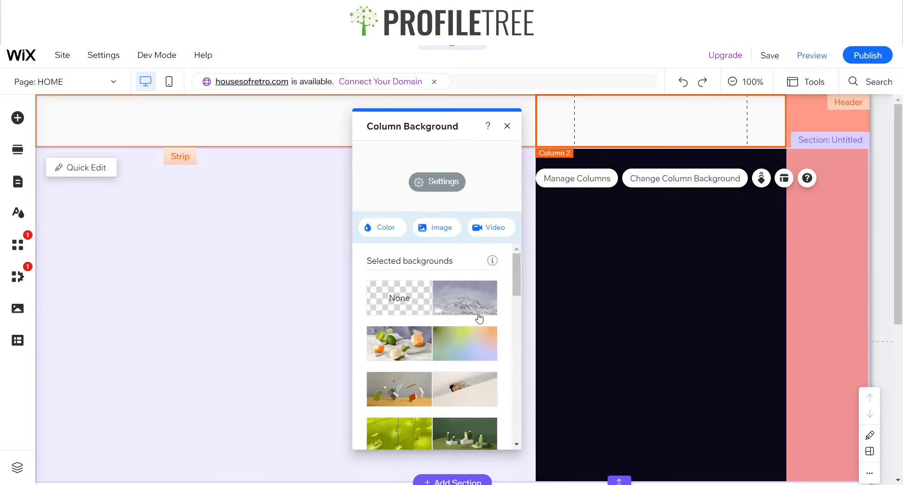
left_click(382, 227)
left_click(500, 325)
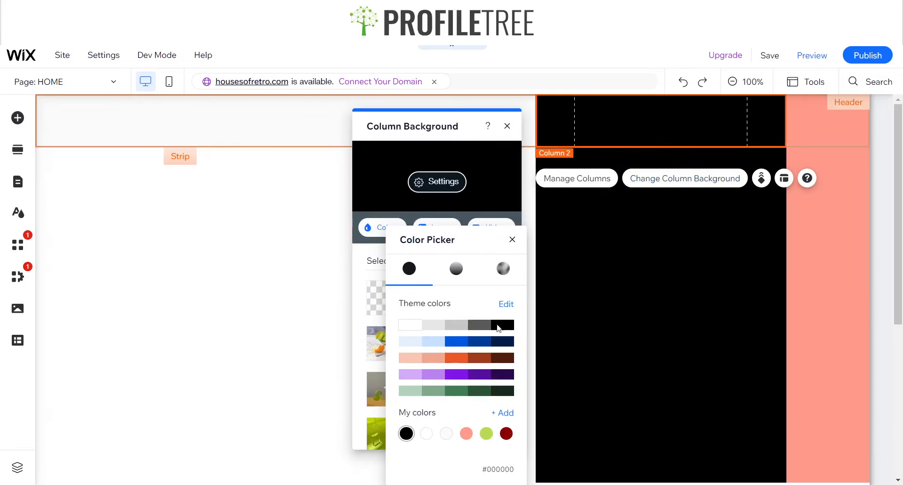
left_click(512, 240)
left_click(507, 126)
Set the background of the header strip's wide first column to white
left_click(410, 139)
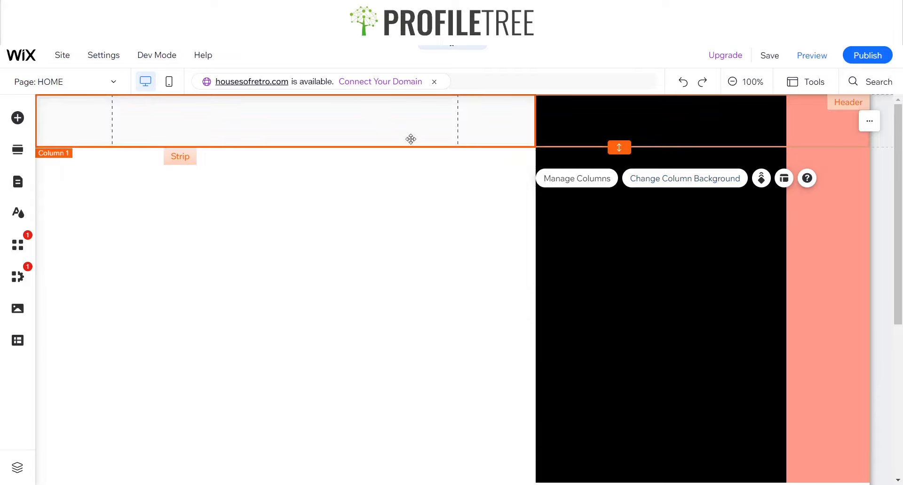
left_click(379, 173)
left_click(312, 138)
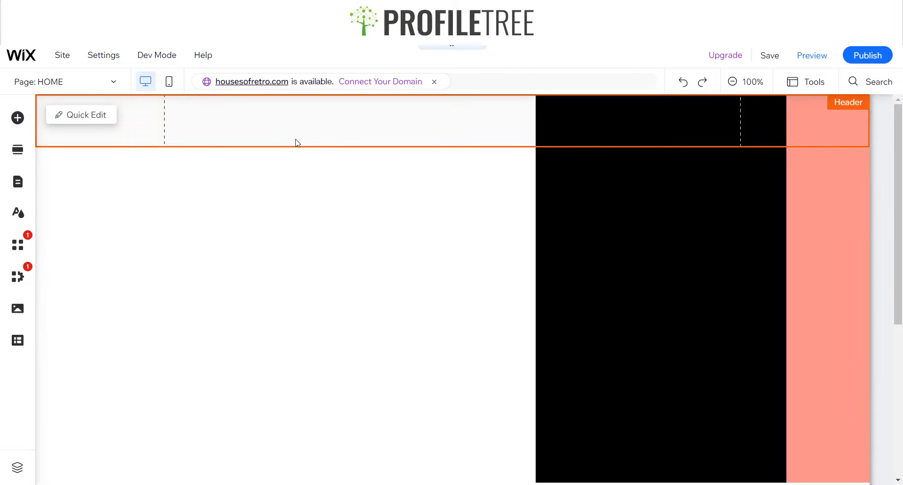
left_click(283, 128)
left_click(286, 111)
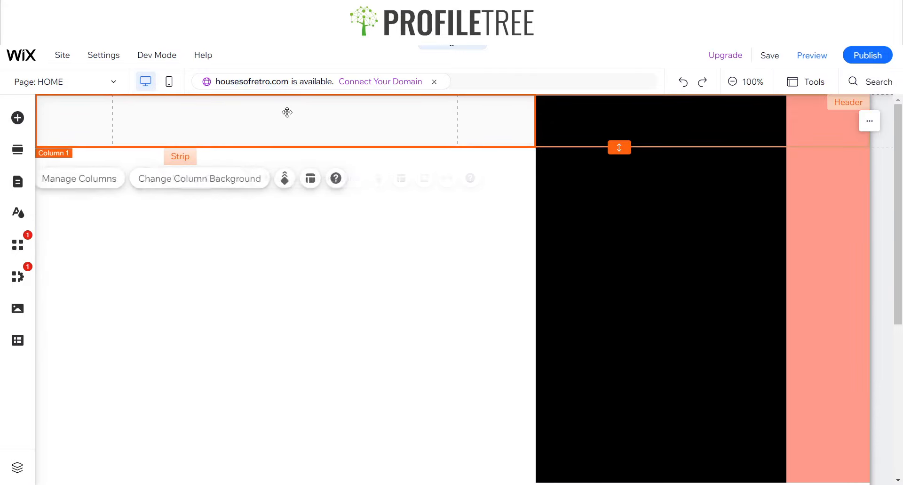
left_click(193, 183)
left_click(227, 131)
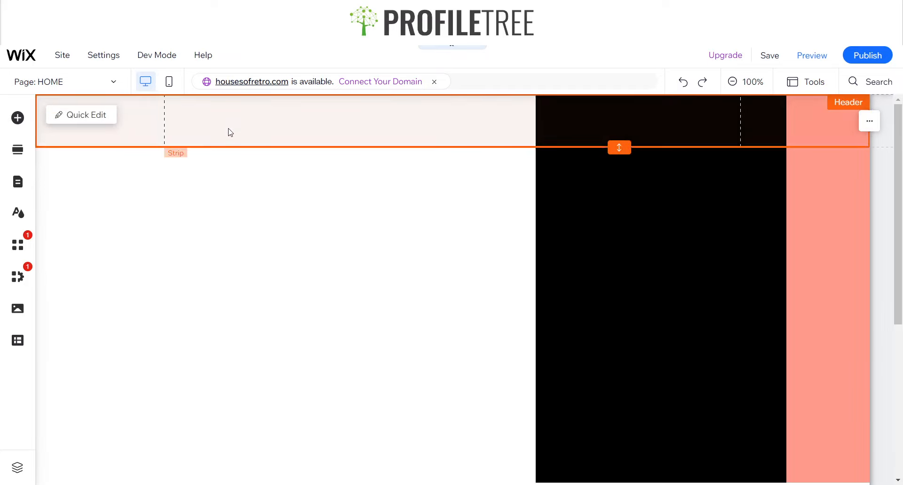
left_click(167, 109)
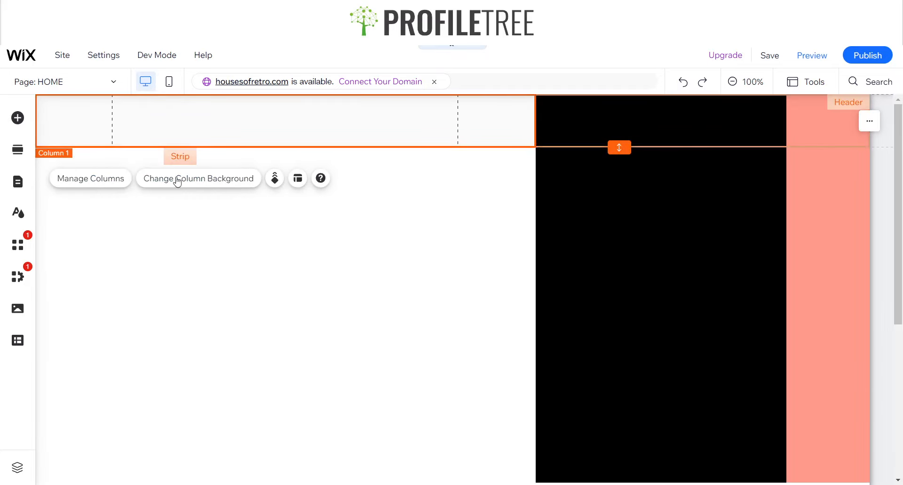
left_click(176, 183)
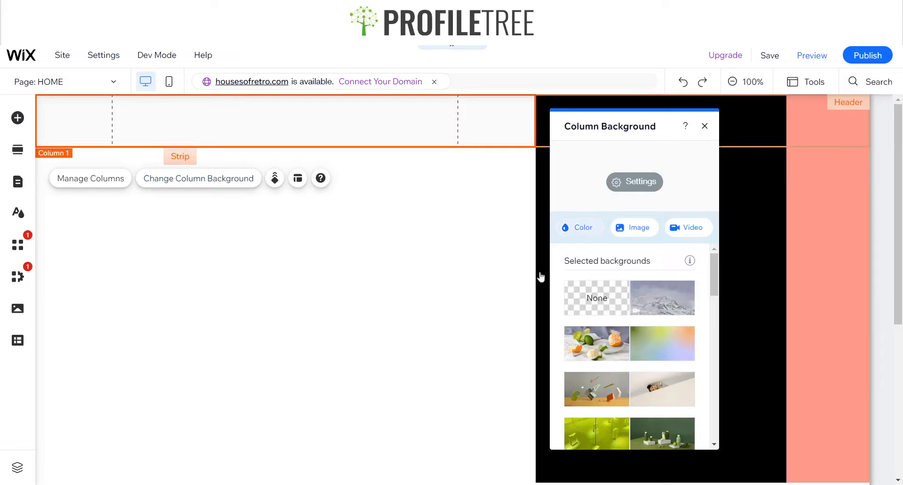
left_click(578, 227)
left_click(714, 238)
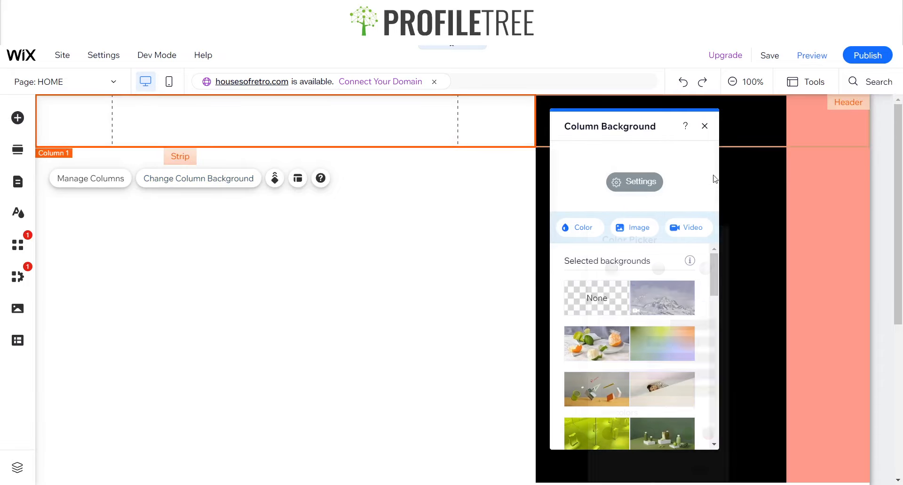
left_click(705, 126)
Preview the page and check how the header columns line up with the strip beneath
left_click(813, 56)
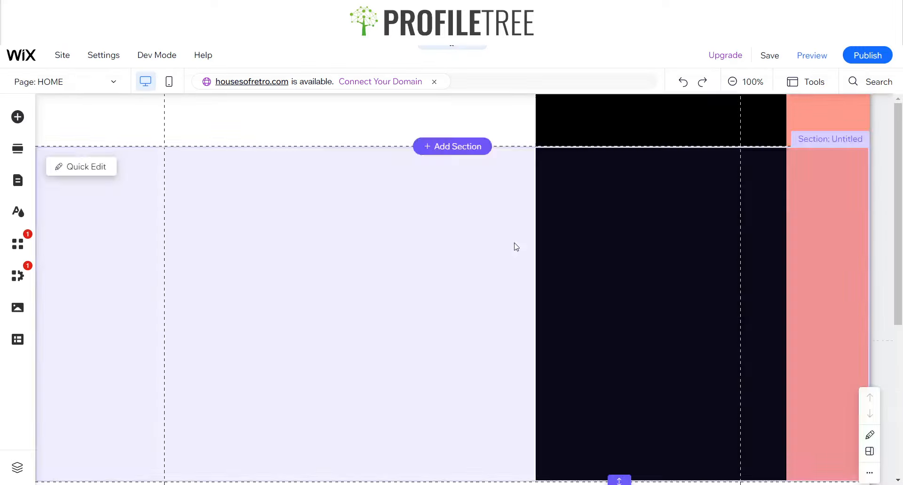
scroll(446, 213, "down", 3)
scroll(636, 391, "up", 3)
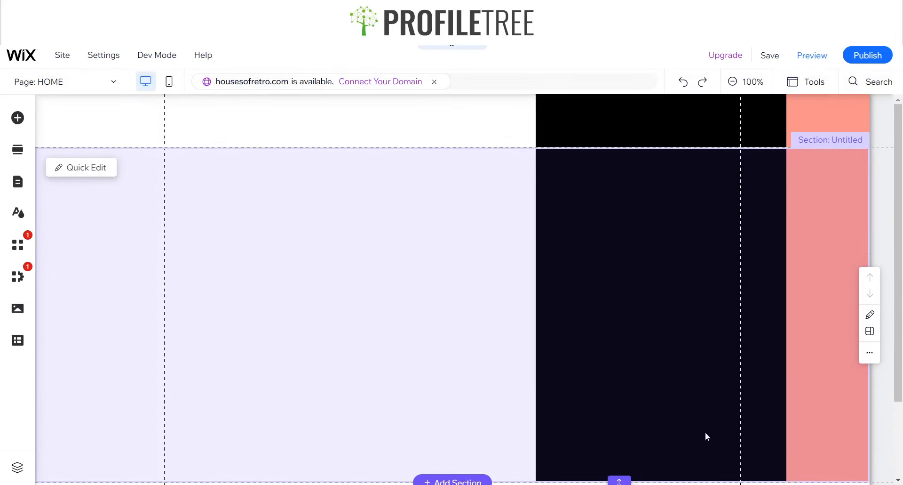
scroll(704, 433, "down", 2)
scroll(588, 274, "up", 2)
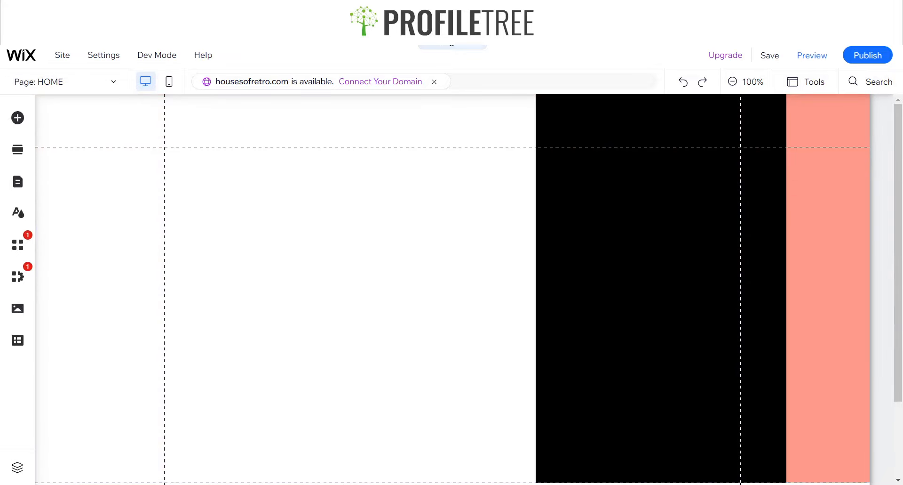
left_click(348, 8)
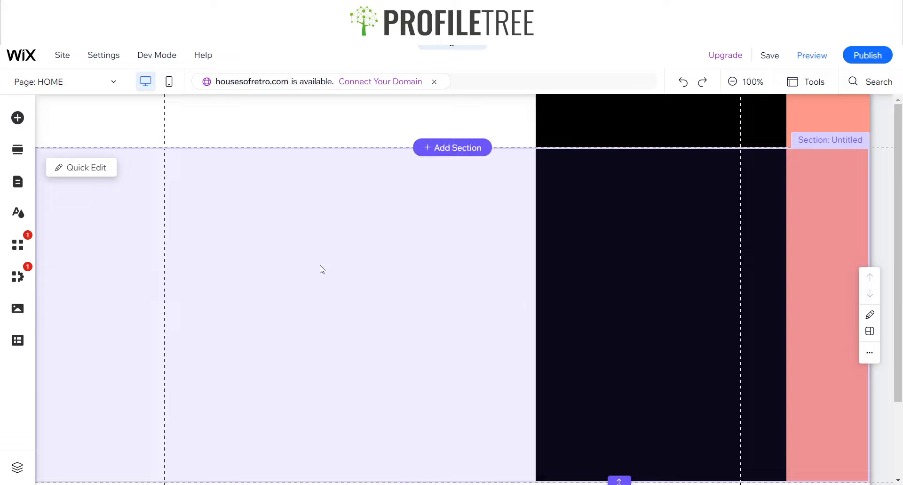
Select the first column of the strip below the header and search the editor for "Slider"
left_click(315, 267)
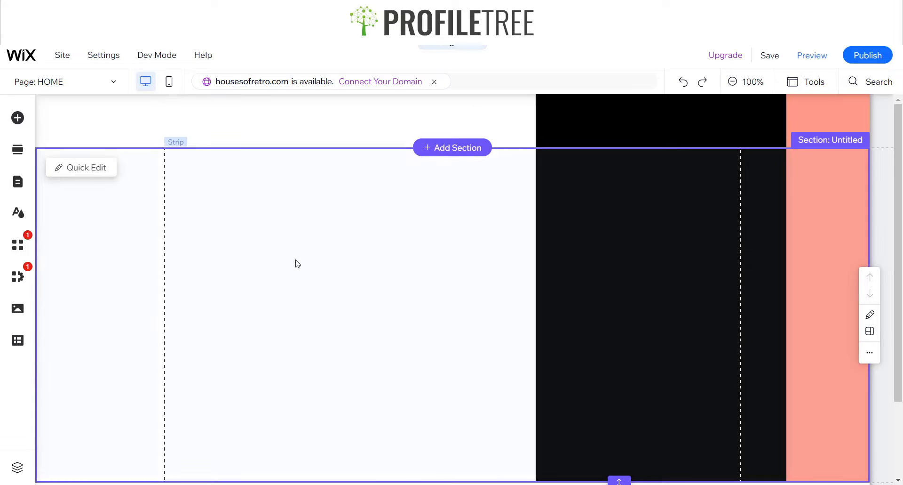
left_click(314, 260)
left_click(221, 213)
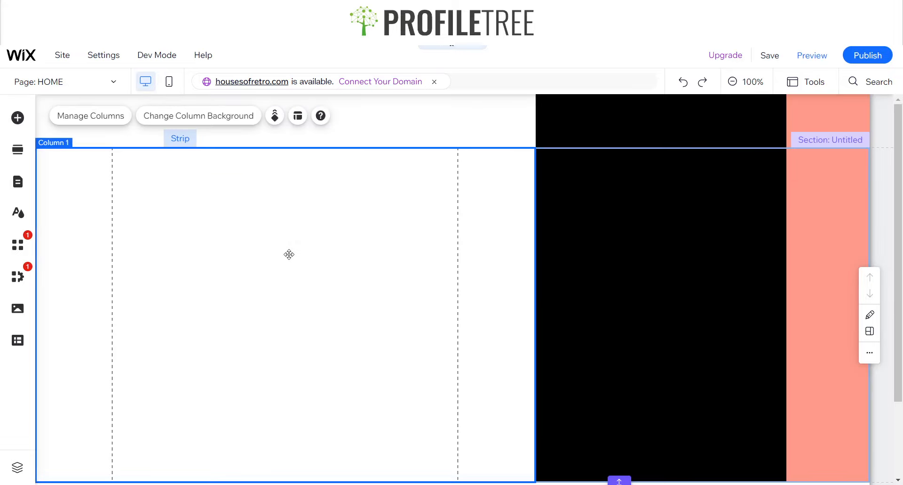
left_click(18, 117)
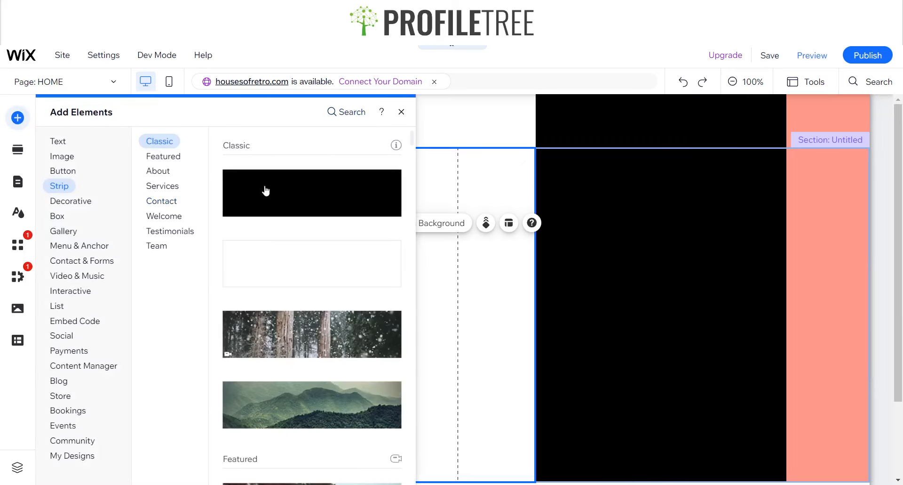
left_click(354, 117)
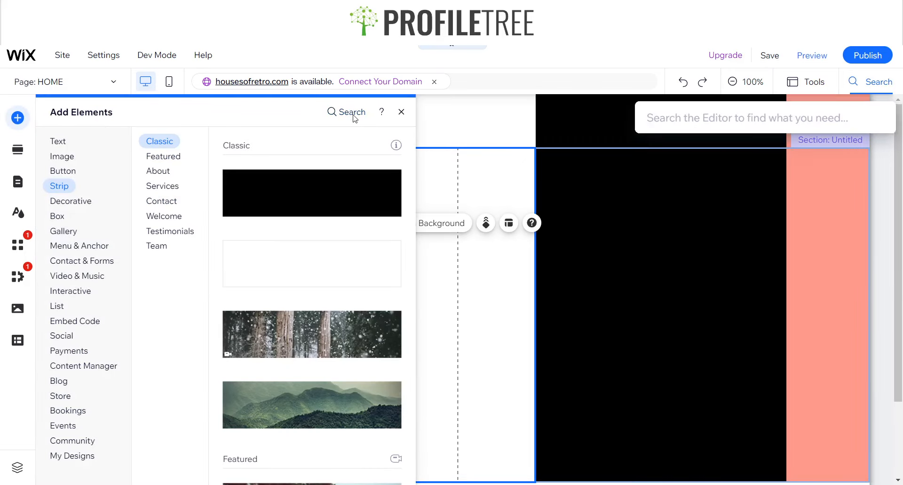
type("Slider")
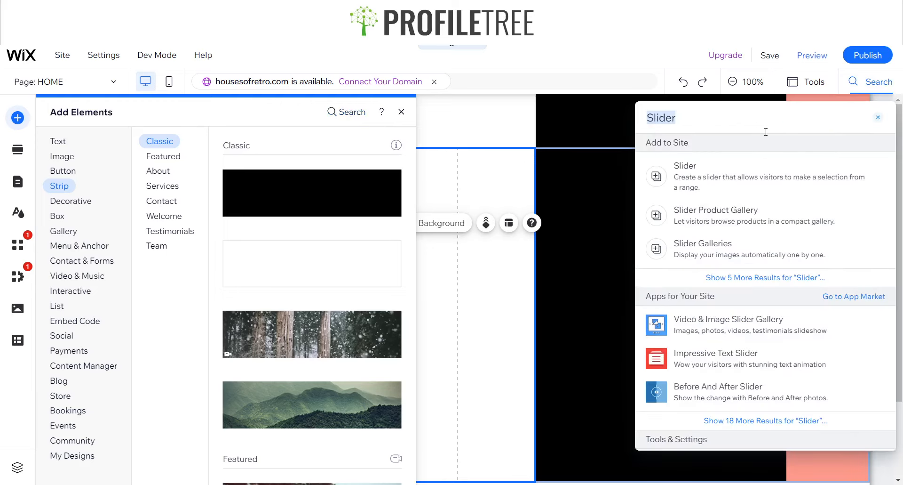
left_click(700, 185)
left_click(713, 183)
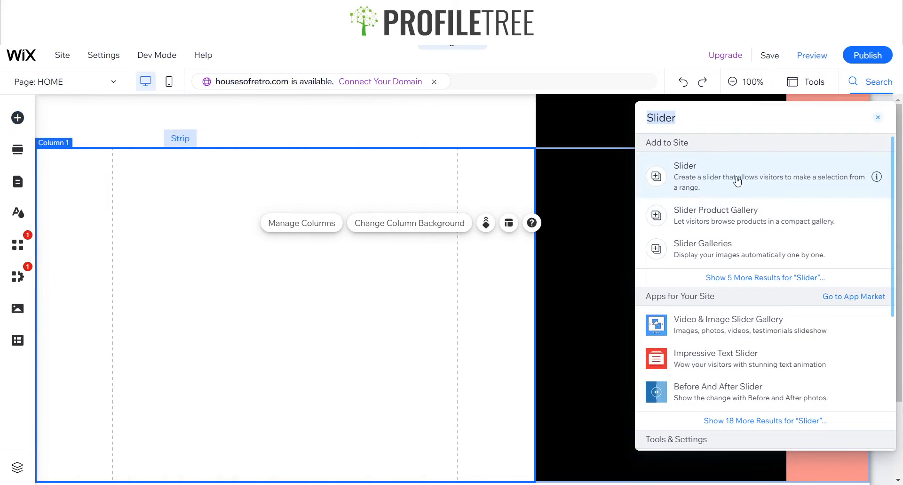
left_click(737, 181)
left_click(877, 122)
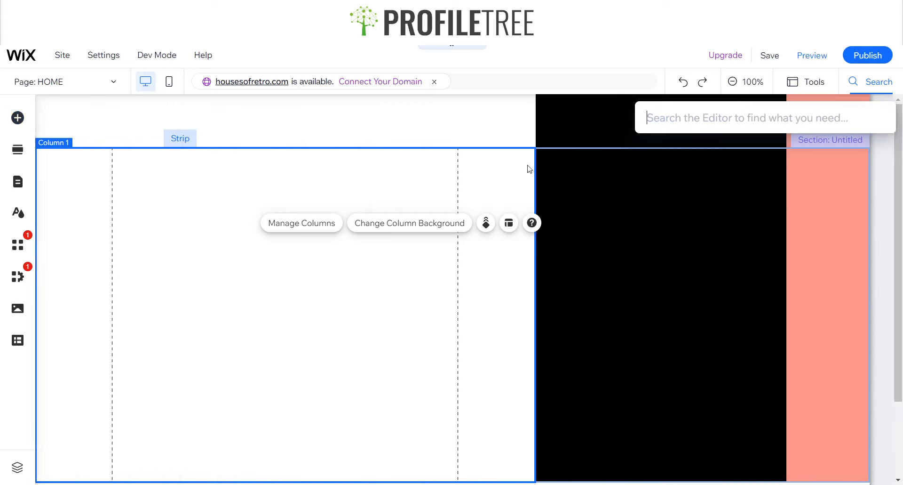
Look through the Gallery and Embed Code element categories for a slideshow element
left_click(18, 117)
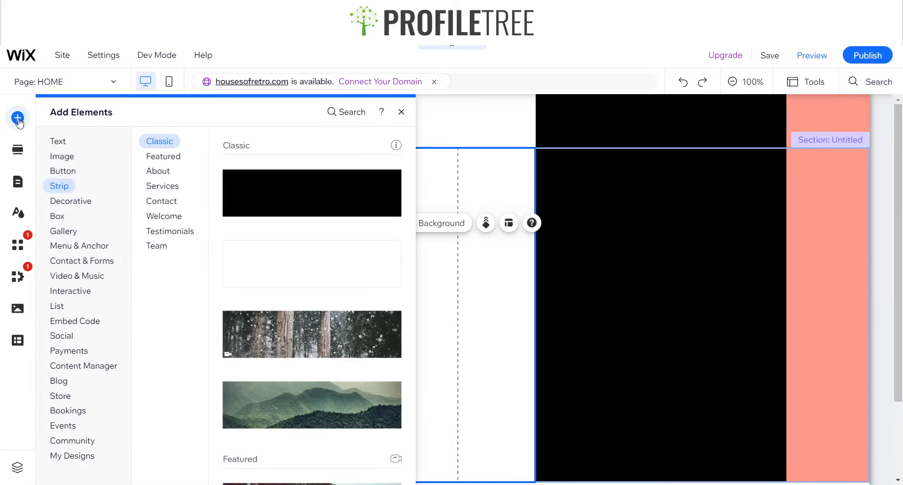
left_click(59, 246)
left_click(62, 234)
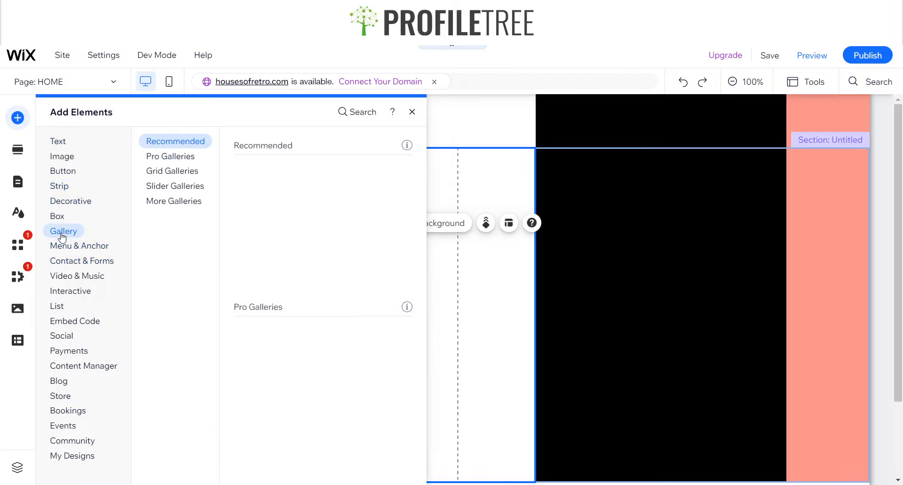
left_click(66, 356)
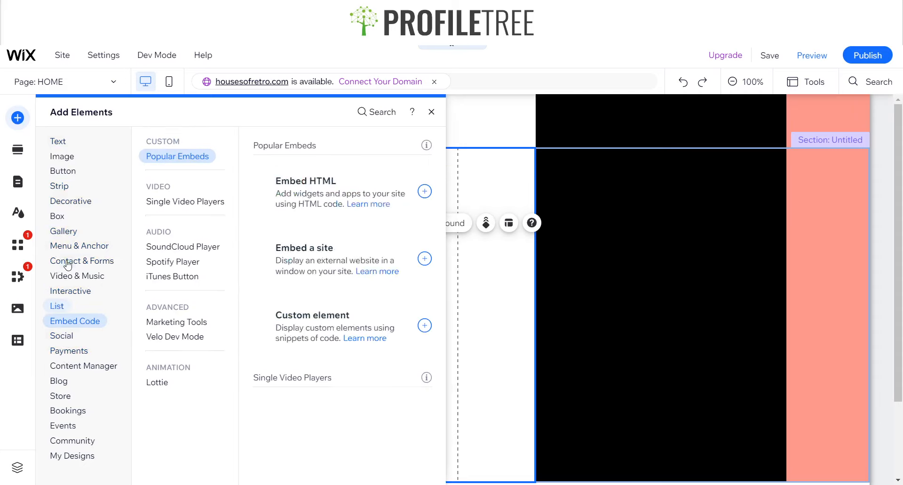
mouse_move(56, 176)
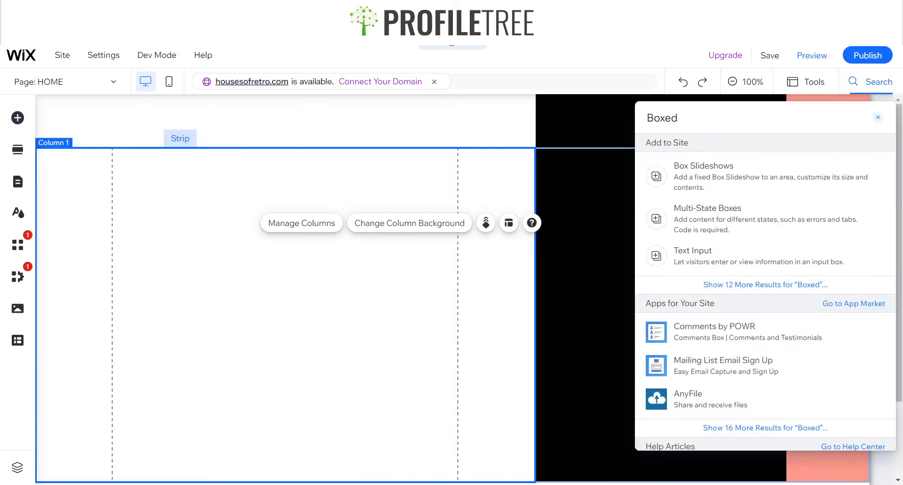
Find Box Slideshows by searching the editor for "Boxed" and add the Popular Recipes slideshow to the page section
left_click_drag(679, 118, 534, 139)
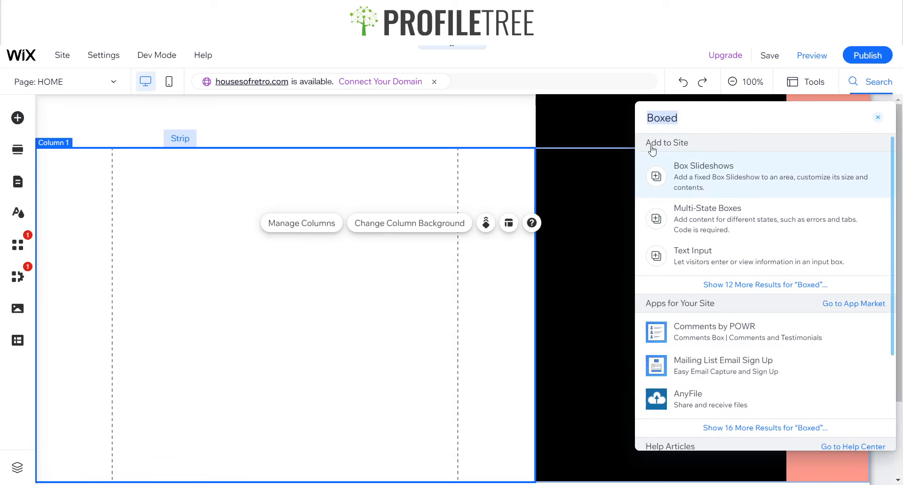
left_click(709, 188)
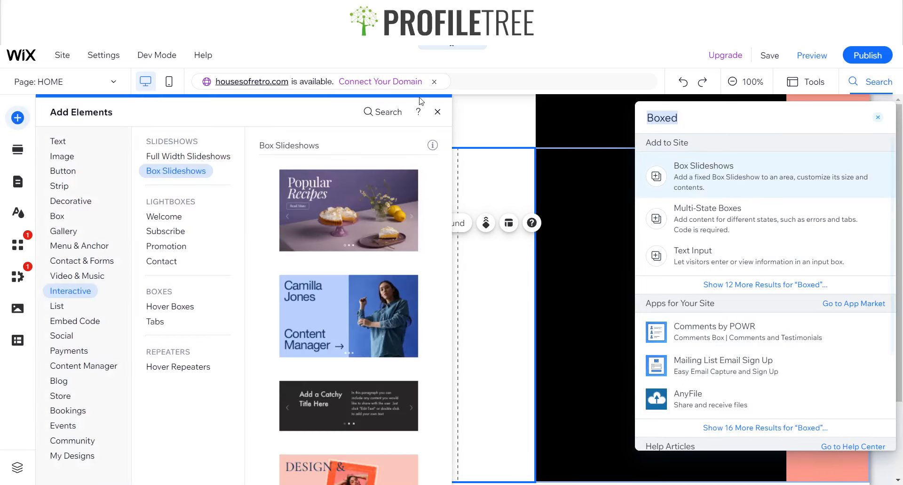
left_click(437, 113)
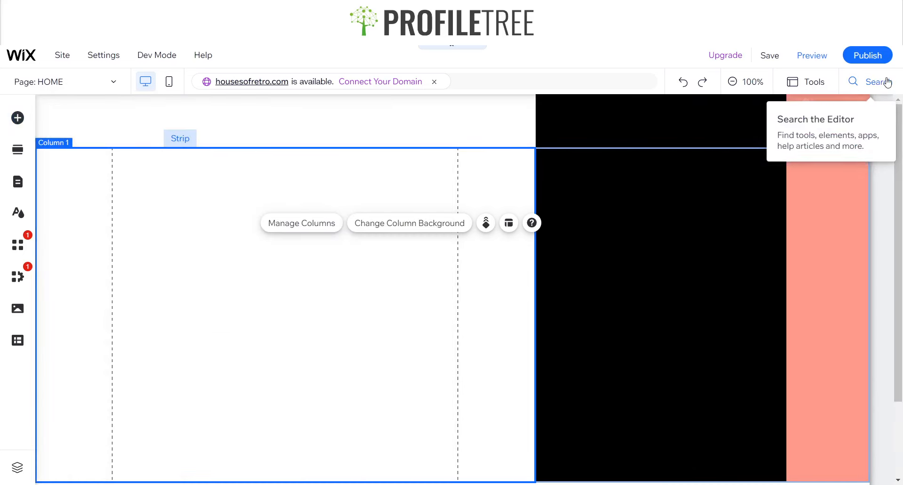
left_click(879, 81)
left_click(697, 175)
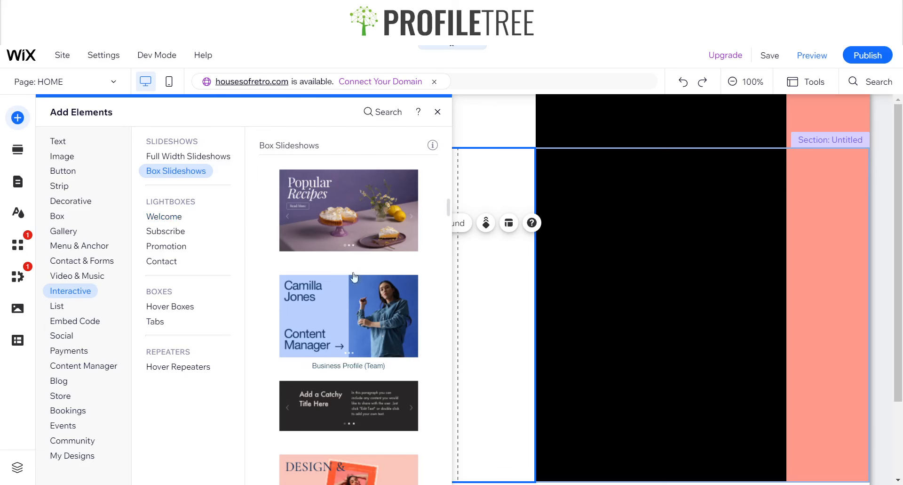
left_click(350, 206)
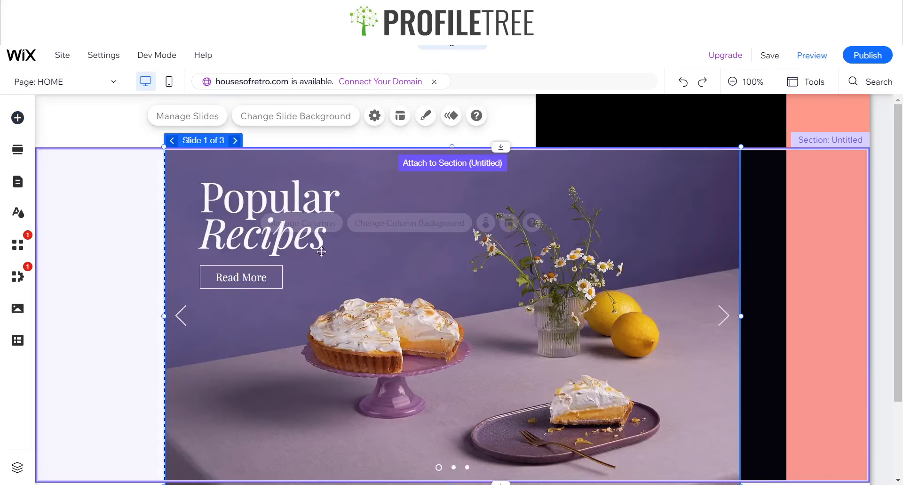
Fit the slideshow to the position and width of the strip's white first column and preview the page
left_click_drag(561, 274, 417, 269)
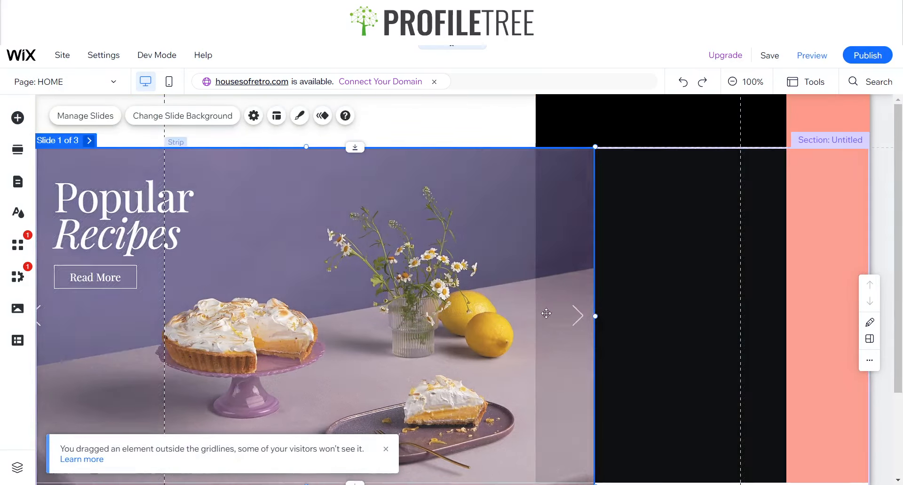
left_click_drag(594, 312, 536, 313)
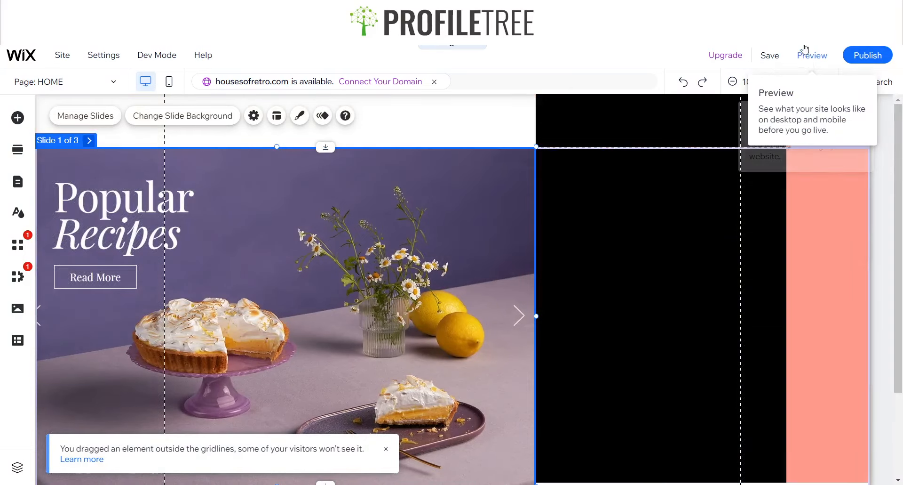
left_click(806, 51)
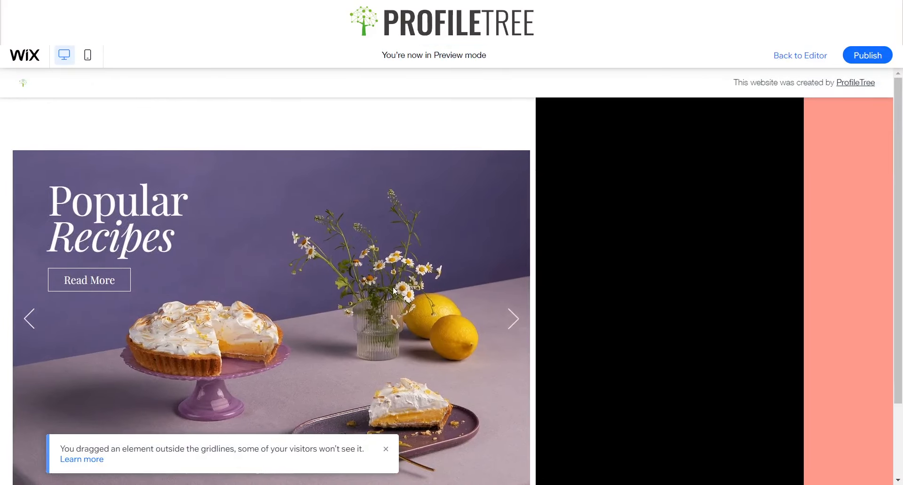
Move the slideshow further left, widen it to the edge of the black column, and preview the page
key("ctrl+shift+p")
left_click(440, 314)
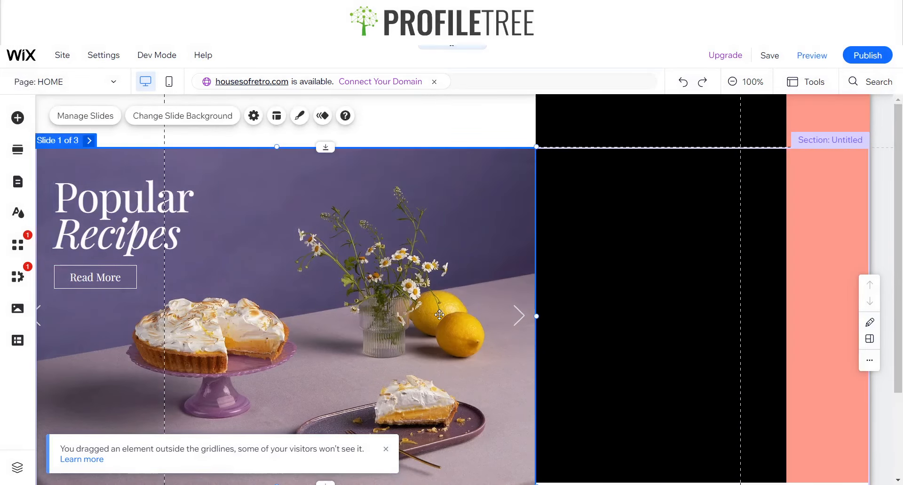
left_click_drag(440, 314, 423, 313)
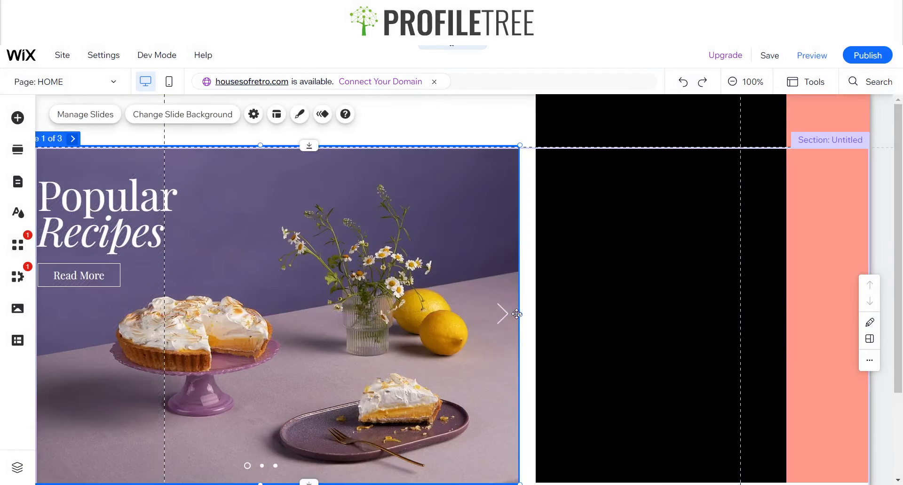
left_click_drag(521, 313, 536, 313)
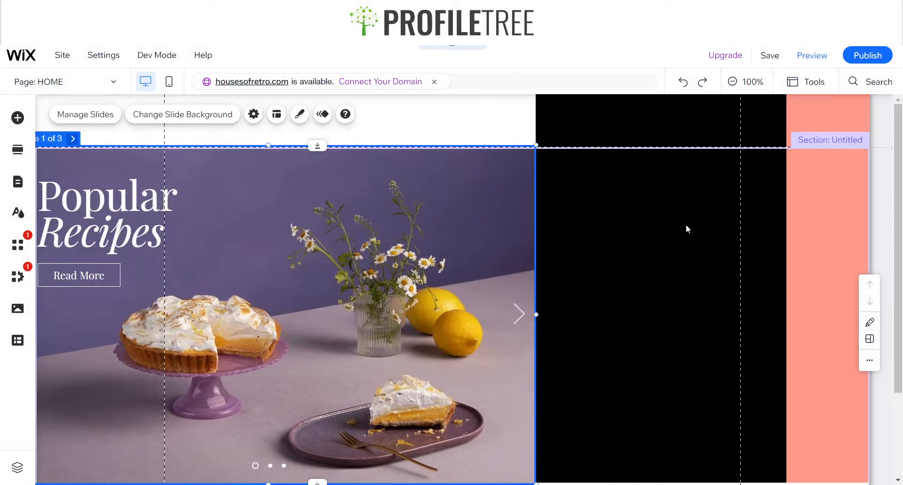
left_click(803, 53)
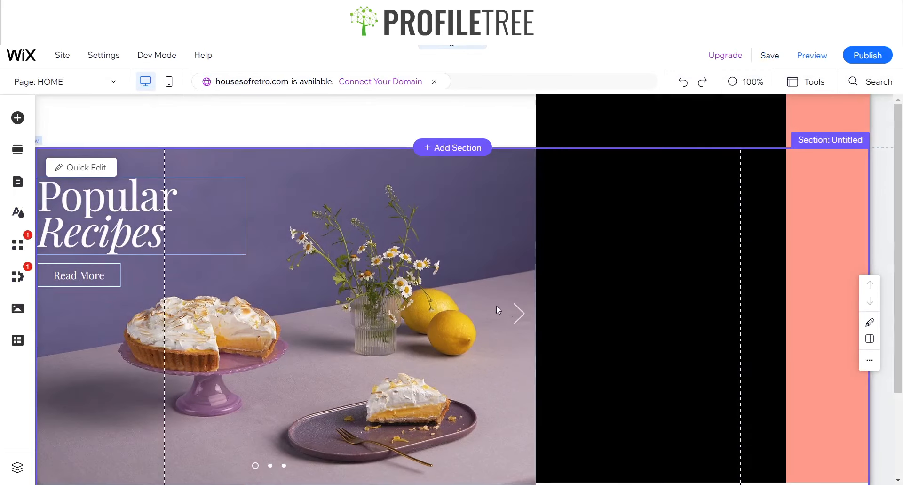
Nudge the slideshow slightly upward, refit its right edge against the black column, and preview the page
scroll(496, 307, "down", 1)
left_click(473, 301)
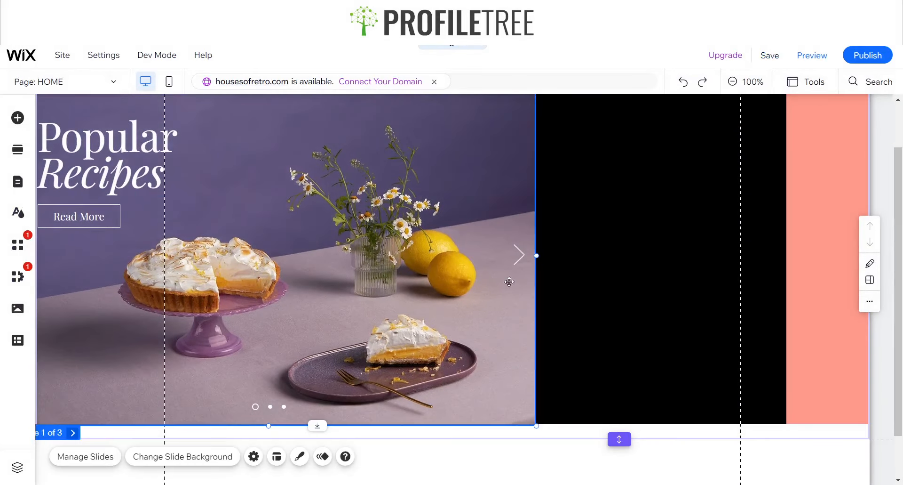
left_click_drag(486, 299, 485, 297)
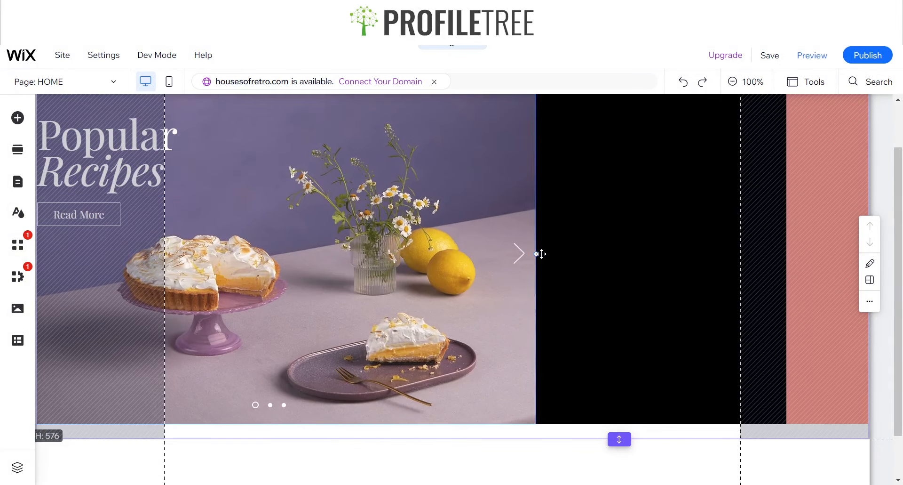
left_click_drag(541, 254, 538, 254)
left_click(807, 60)
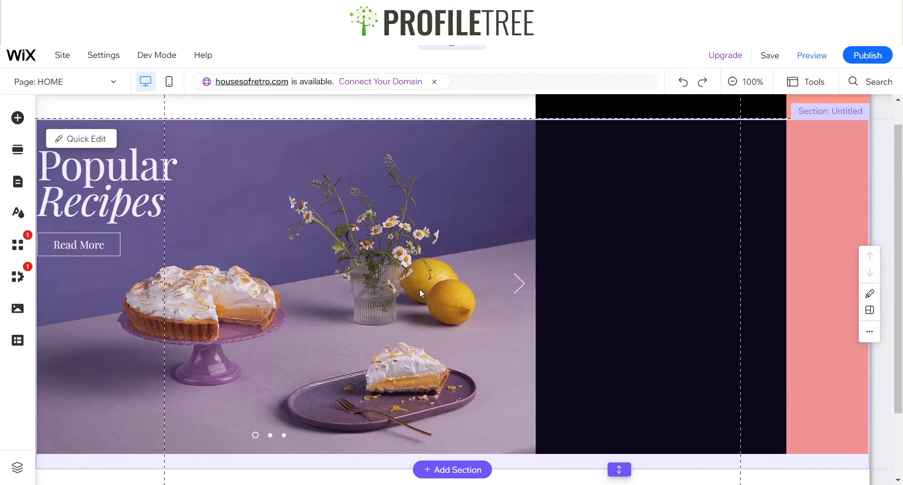
scroll(420, 293, "up", 1)
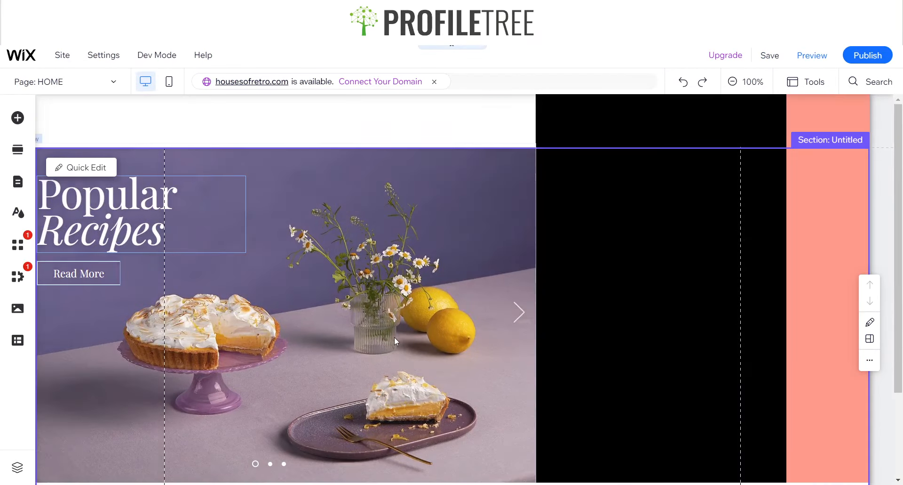
left_click(405, 347)
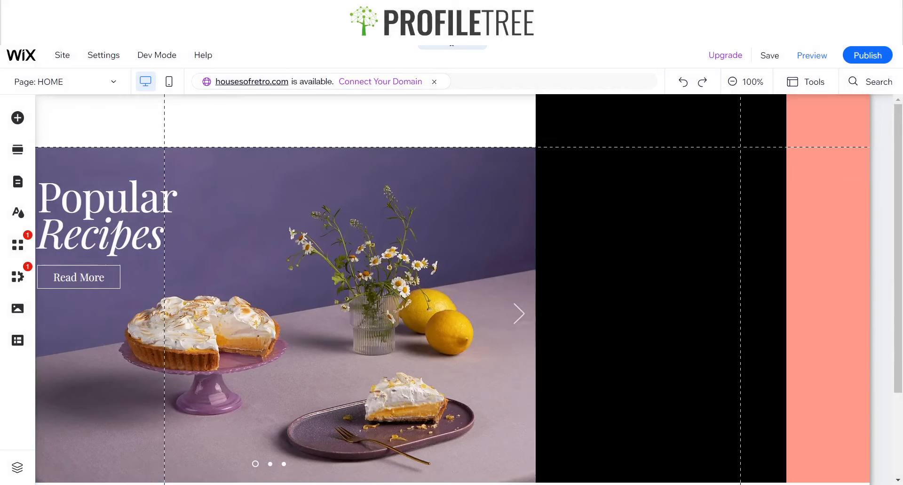
Examine the heading, line and Discover More button on the first slide of the finished House of Retro page
left_click(100, 199)
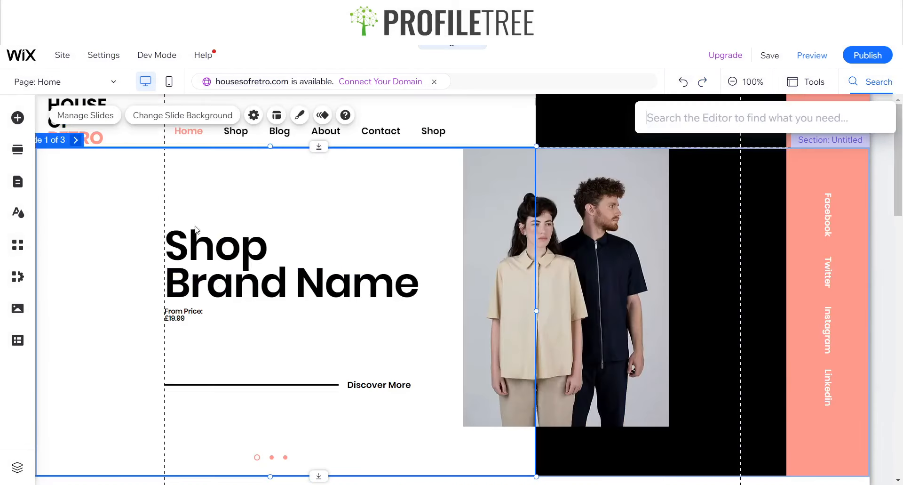
left_click(244, 263)
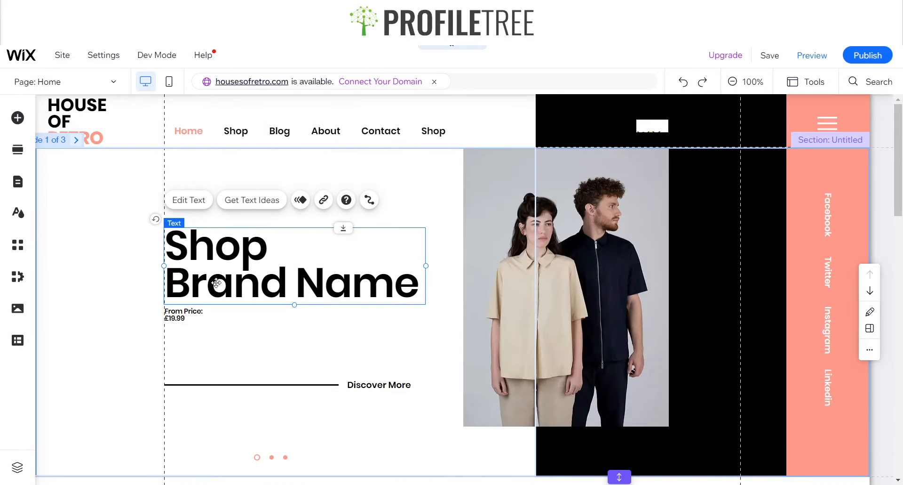
left_click(283, 387)
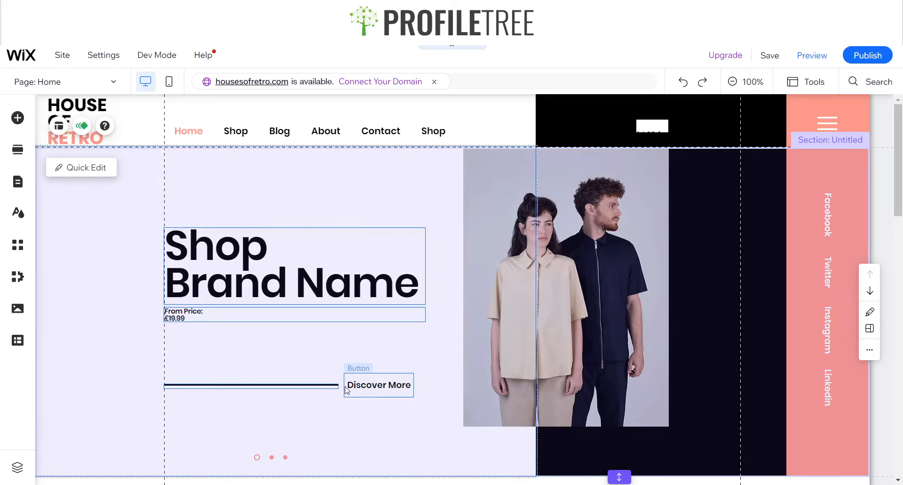
left_click(372, 387)
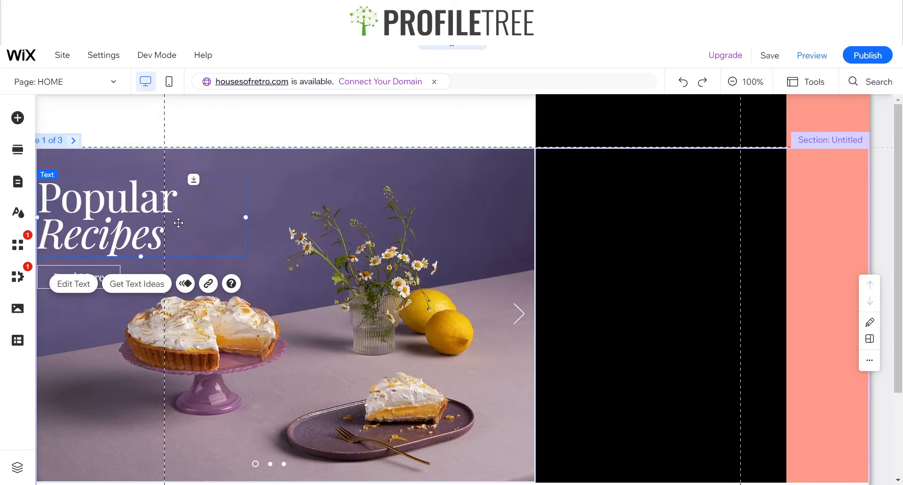
Delete the Popular Recipes heading and the Read More button from the first slide
key("Delete")
left_click(84, 275)
key("Delete")
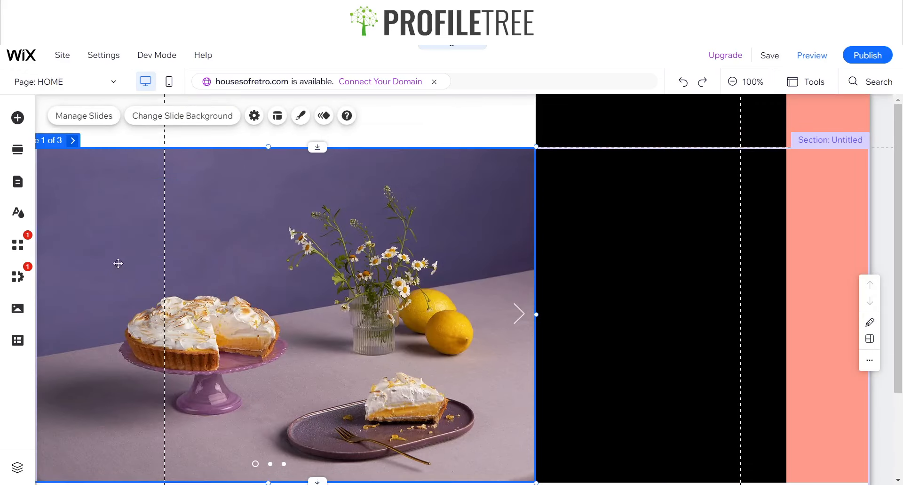
Set the first slide's background to solid white #FFFFFF and preview the page
left_click(170, 120)
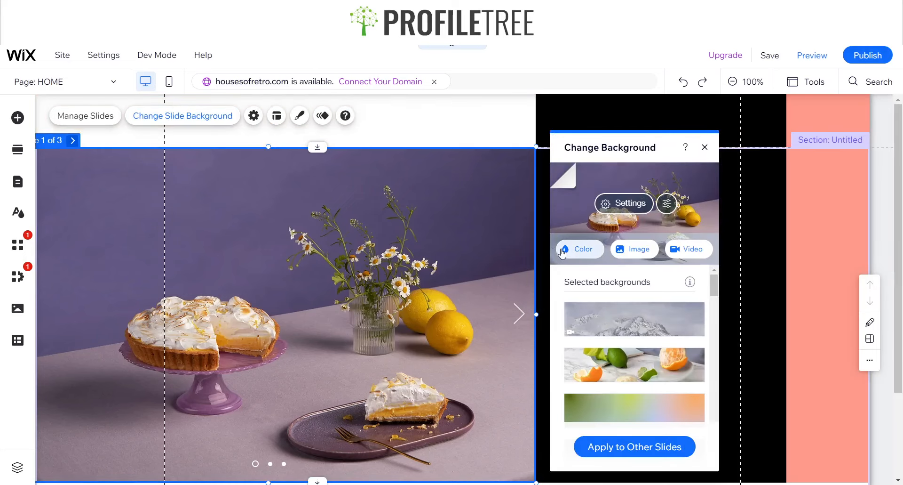
left_click(564, 248)
left_click(583, 324)
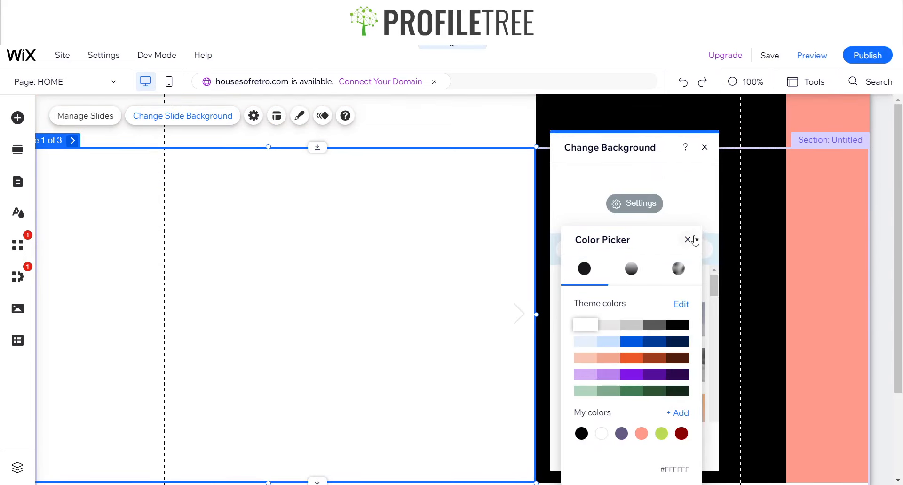
left_click(689, 239)
left_click(813, 55)
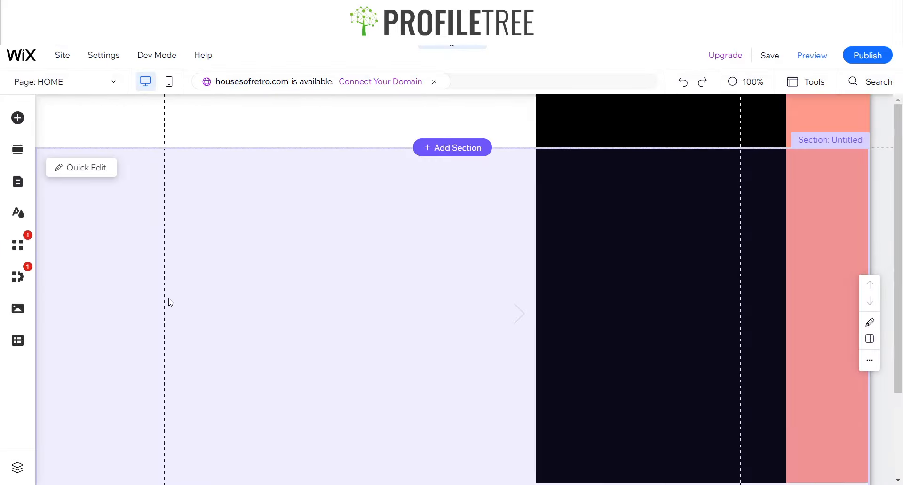
Paste the finished page's slideshow into the section and align its Shop Brand Name heading with the left gridline
left_click(168, 298)
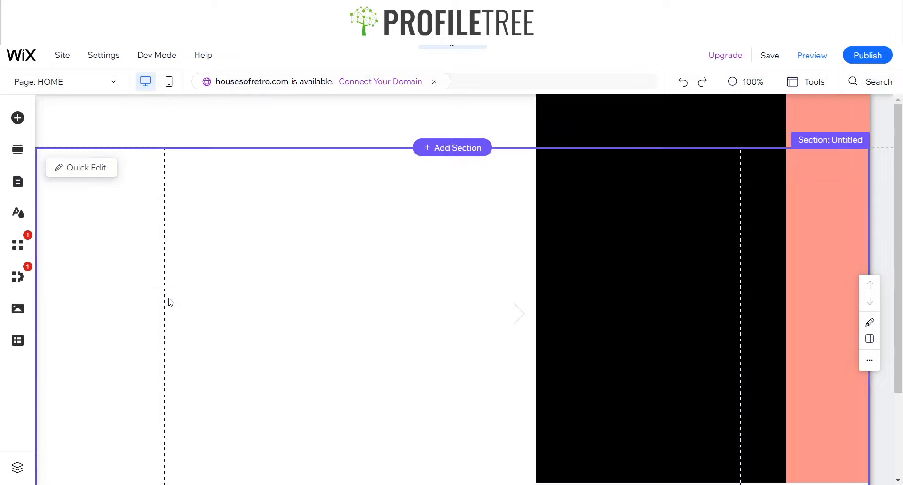
left_click(260, 283)
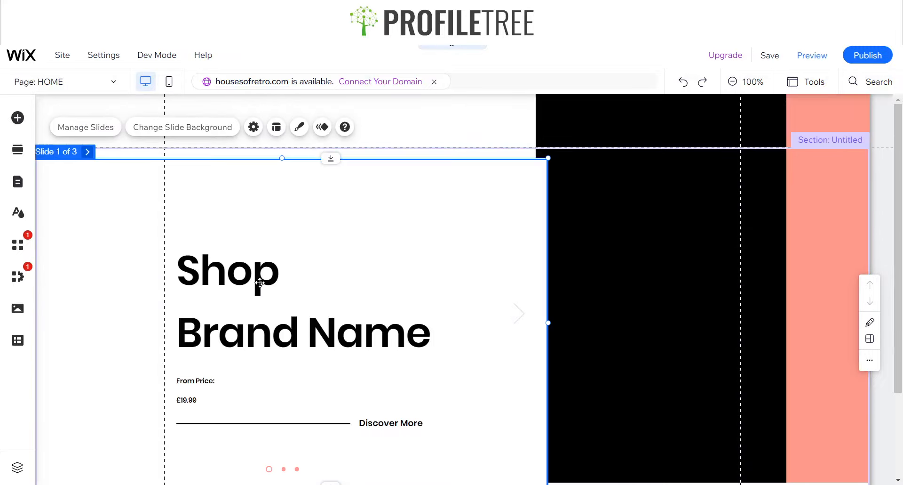
left_click(230, 309)
left_click_drag(230, 309, 223, 288)
left_click(495, 254)
Fit the pasted slideshow's right, top and bottom edges to the strip's first column and close the gap below the strip
left_click_drag(547, 323, 535, 320)
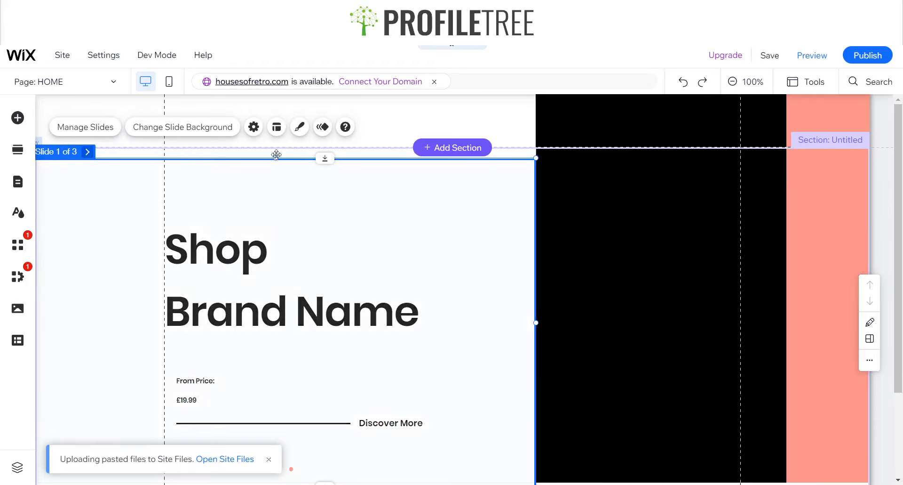
left_click_drag(276, 157, 276, 146)
scroll(482, 250, "down", 3)
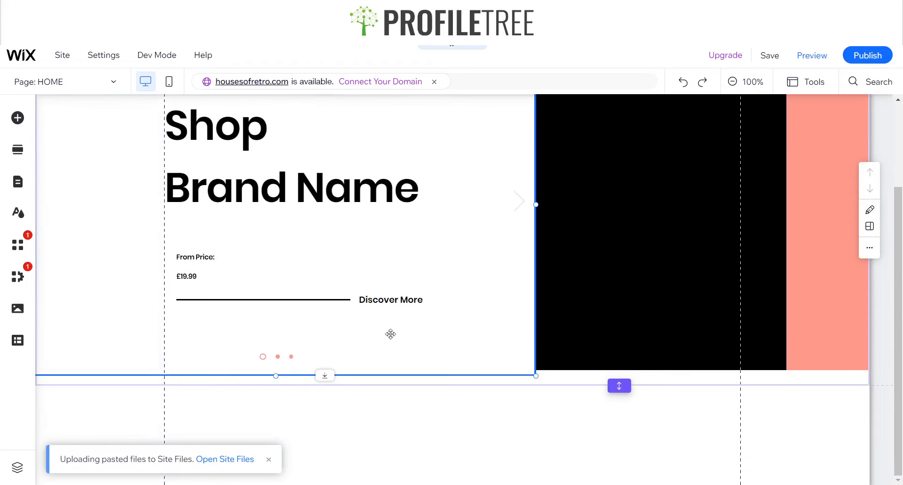
left_click_drag(276, 374, 276, 370)
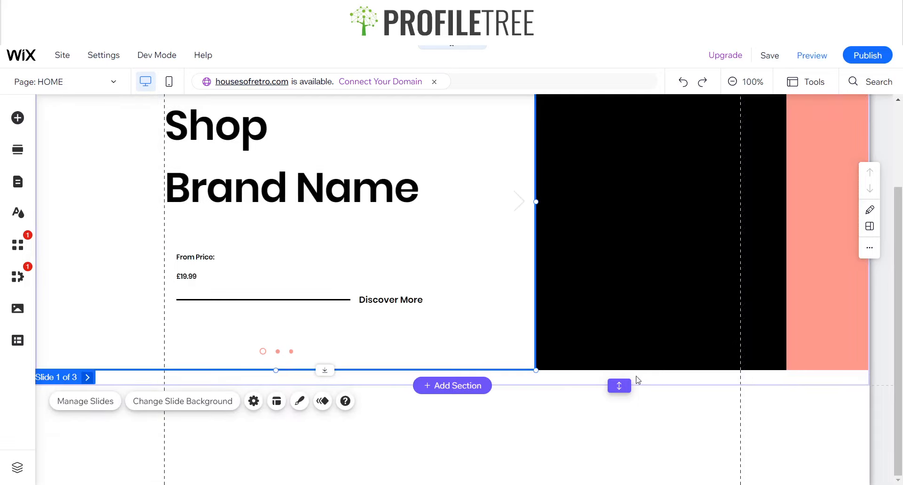
double_click(616, 386)
scroll(264, 230, "up", 1)
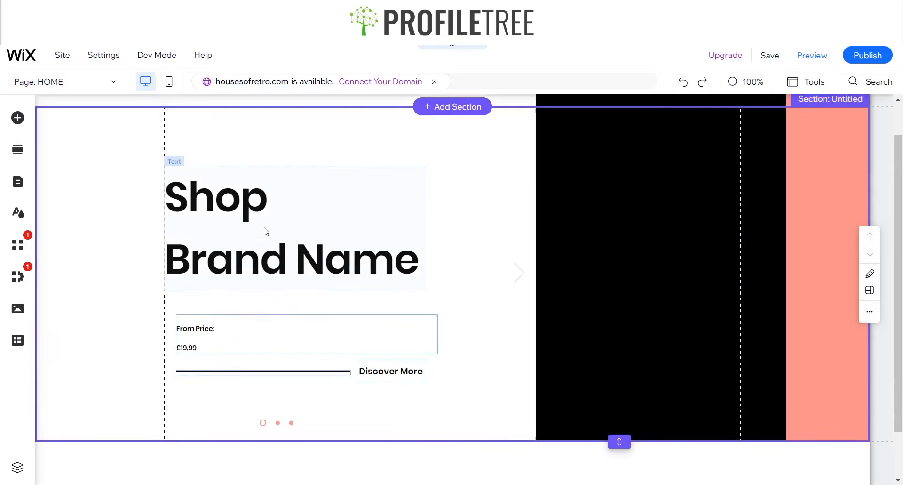
Align the price text with the left gridline under the heading and check its text settings
left_click(267, 331)
left_click_drag(266, 331, 252, 304)
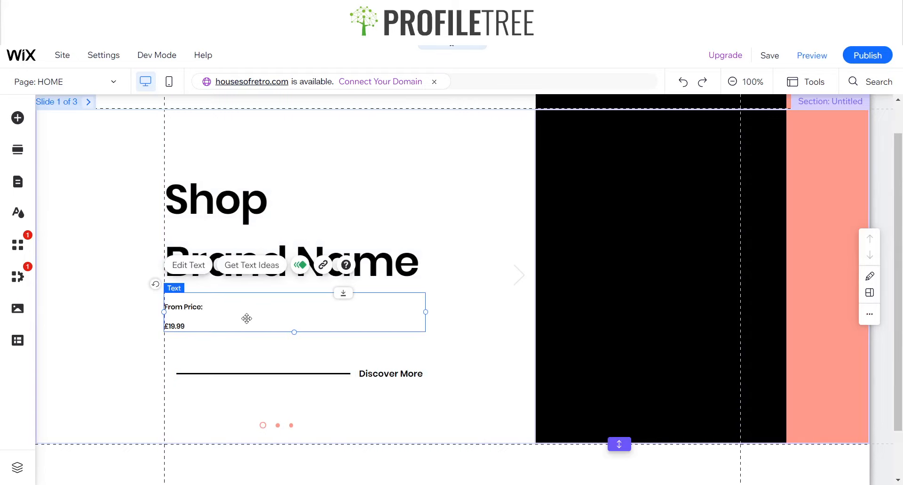
double_click(232, 317)
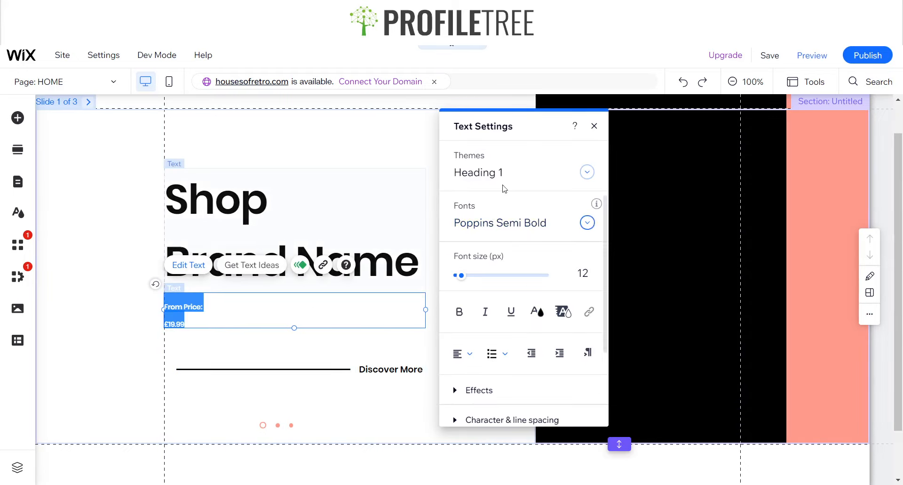
left_click(591, 126)
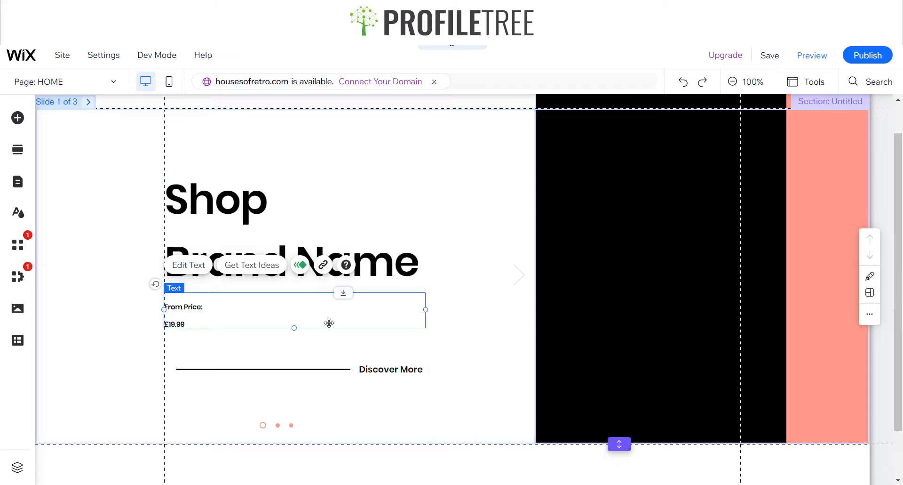
Delete the price text and the Shop Brand Name heading from the first slide
key("Delete")
left_click(292, 271)
key("Delete")
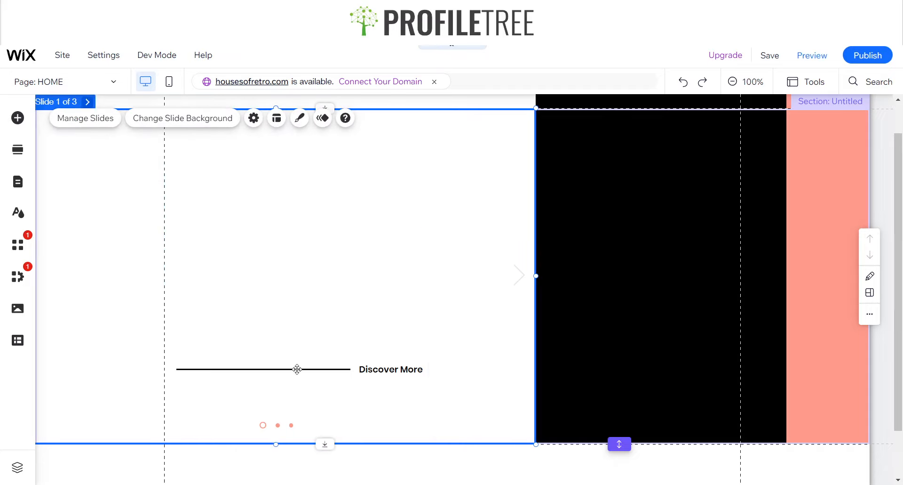
Align the black line with the left gridline and move the Discover More button beside its end
left_click(297, 370)
left_click_drag(297, 370, 285, 371)
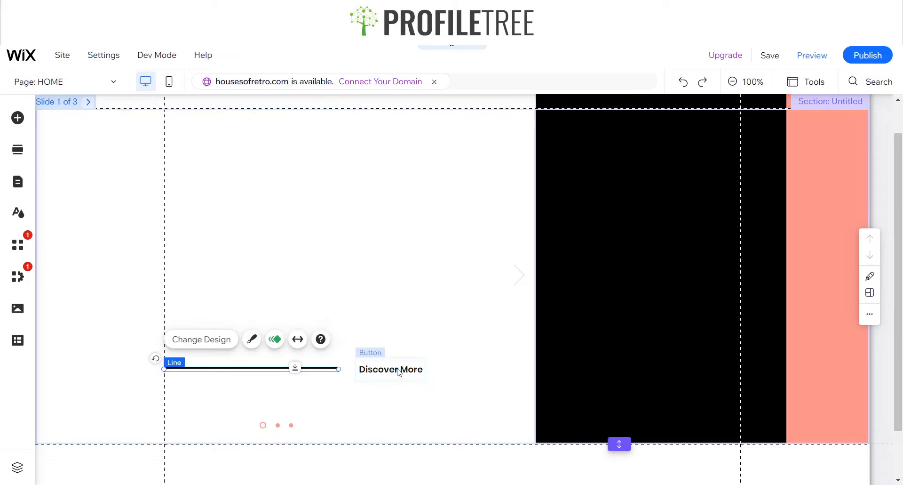
left_click(404, 368)
left_click_drag(404, 368, 385, 362)
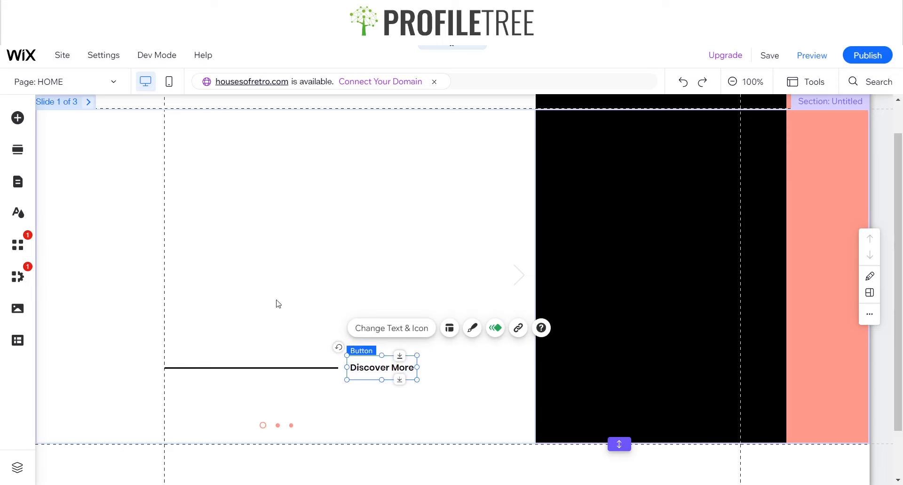
Add a Heading 3 text element to the first slide, starting at the left gridline in its upper part
left_click(84, 135)
left_click(21, 121)
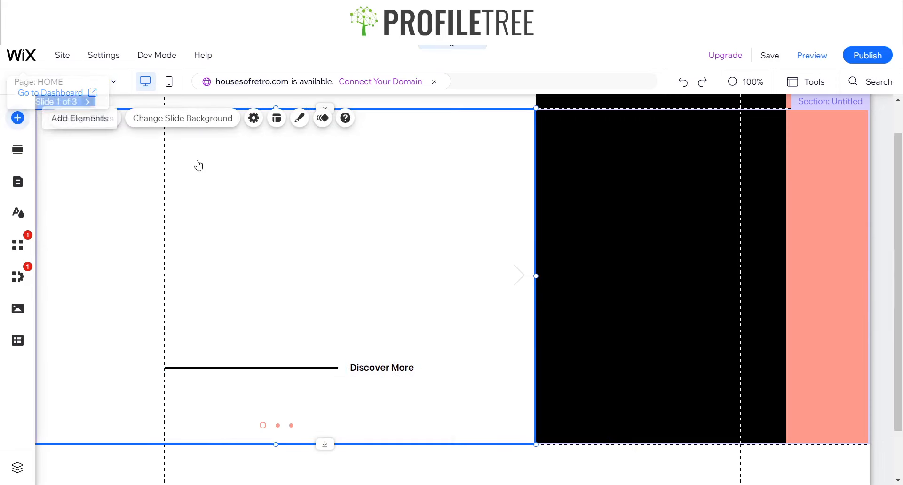
left_click(56, 141)
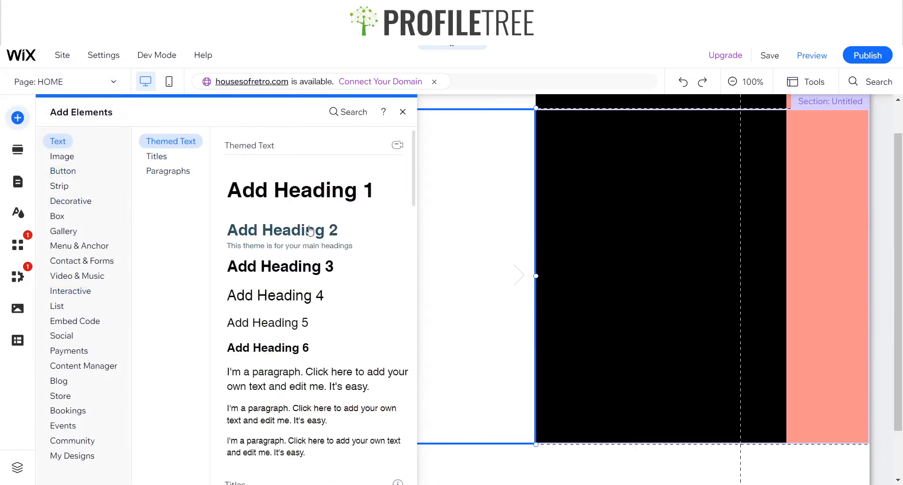
left_click_drag(267, 268, 278, 237)
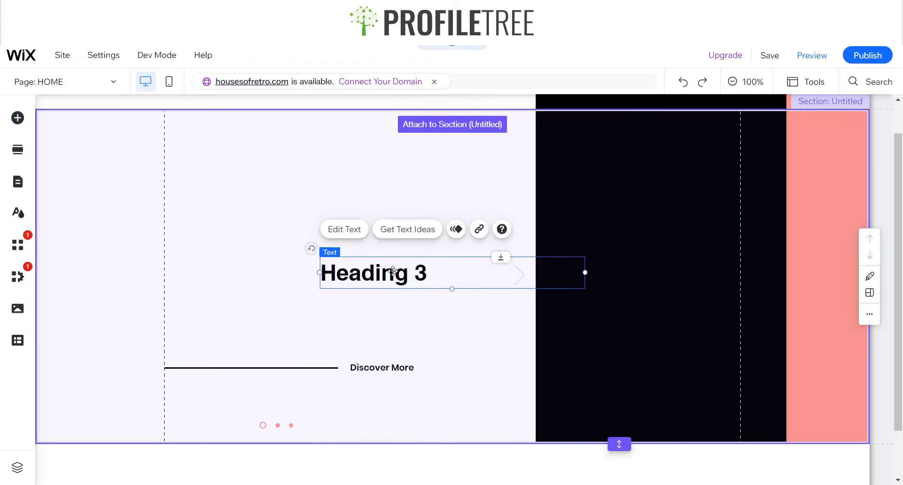
left_click_drag(392, 270, 235, 185)
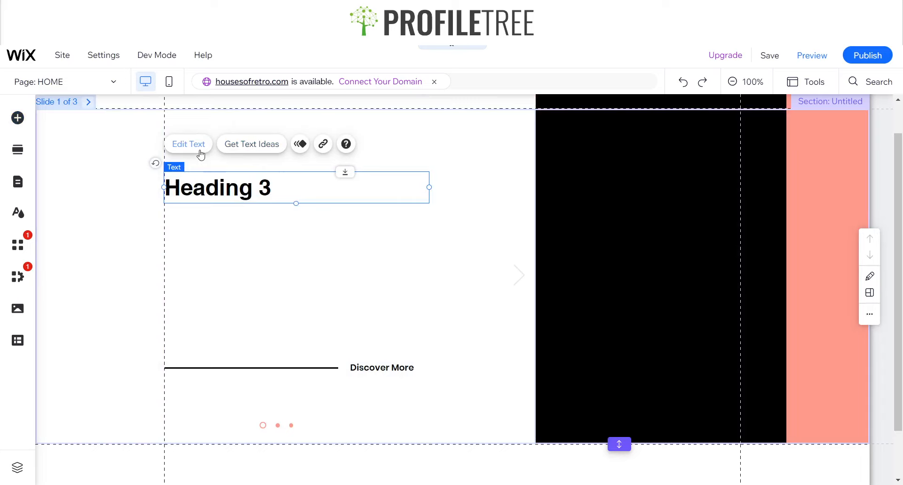
Replace the heading's text with "Shop" and "Brand Name" on two lines and select all of it
left_click(200, 152)
type("Shop")
key("Return")
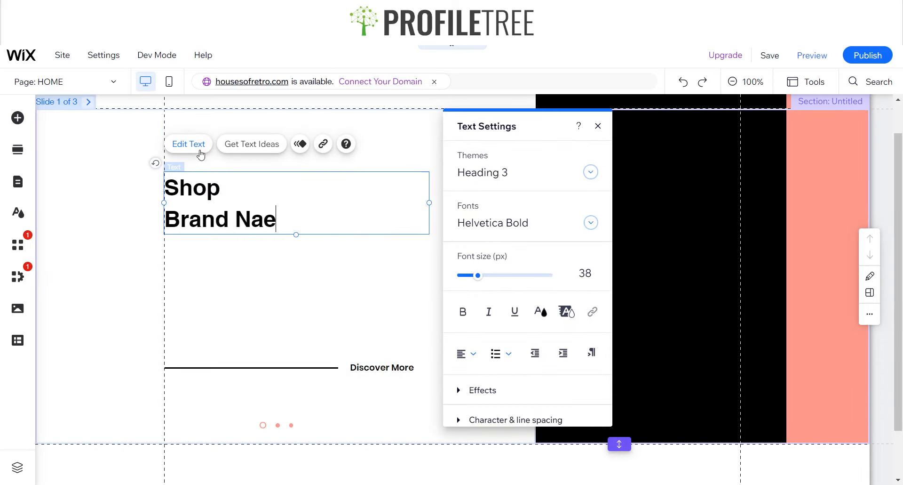
type("Brand Name")
key("ctrl+a")
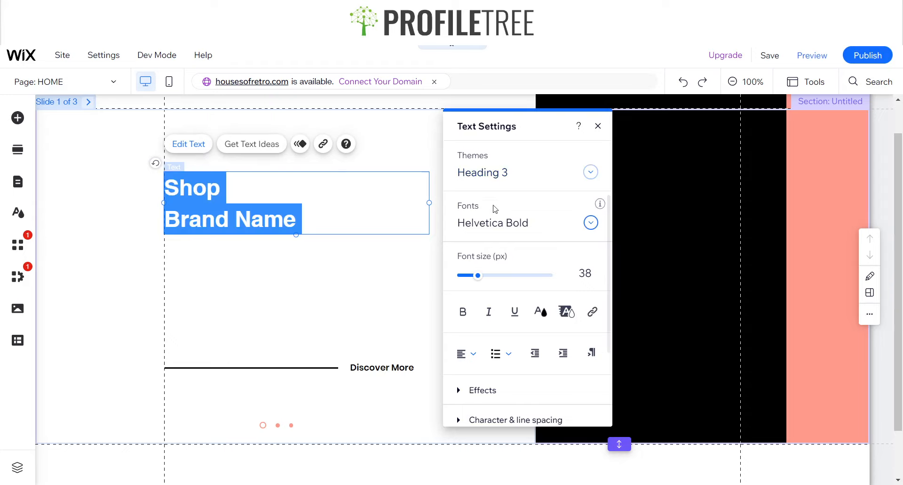
Set the Shop Brand Name heading's font to Poppins Semi Bold and its font size to 50 px
left_click(494, 221)
type("P")
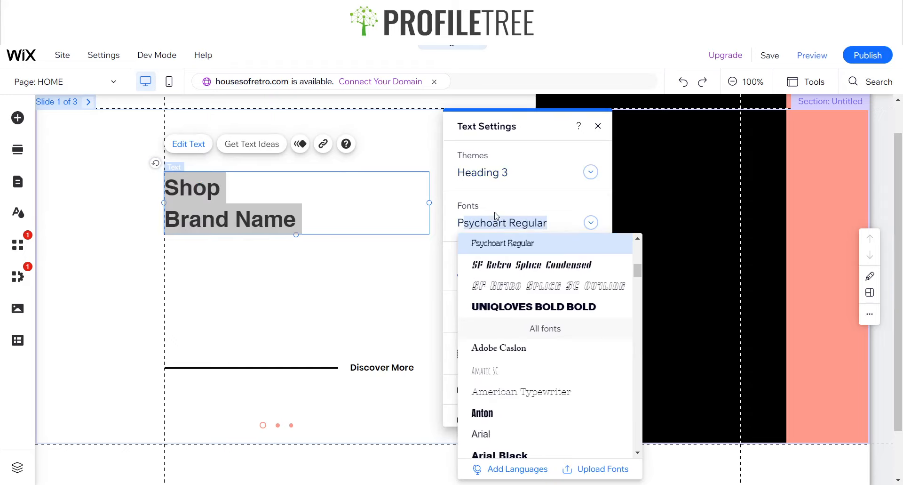
type("oppins Semi Bold")
left_click(557, 264)
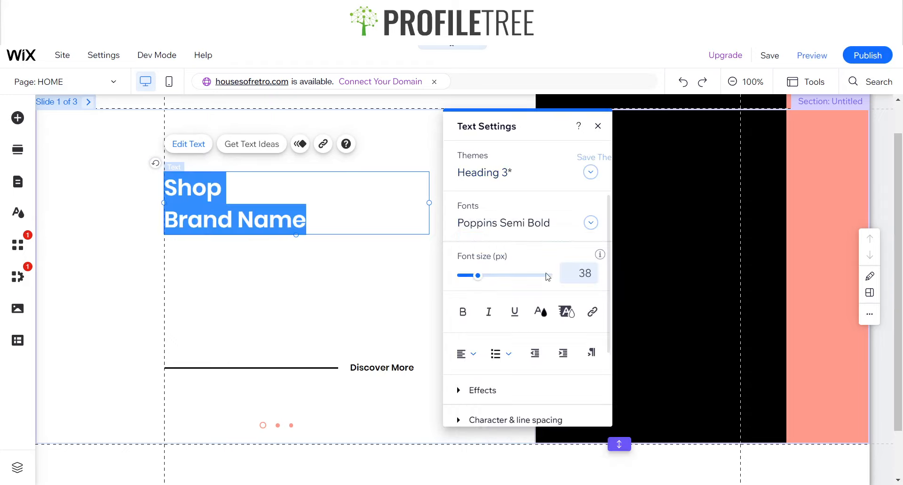
left_click(589, 271)
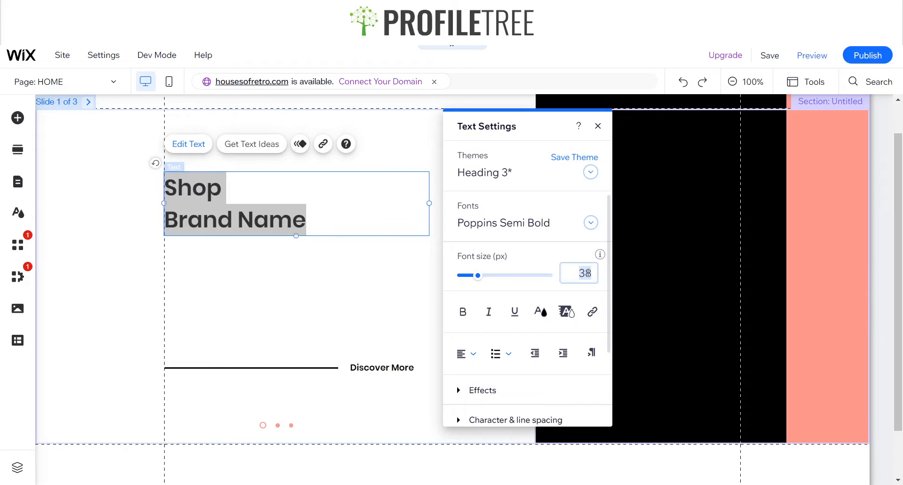
type("50")
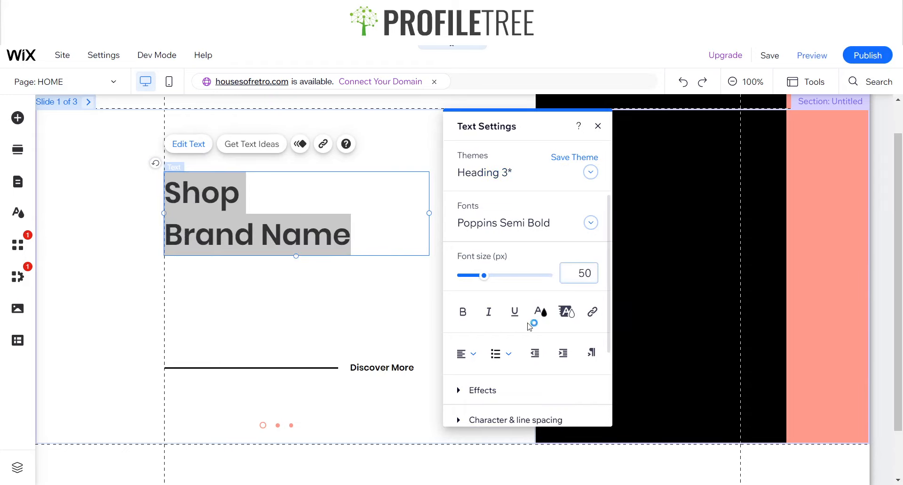
Tighten the Shop Brand Name heading's custom line spacing, trying 1.1 and 0.8 and settling on 1
left_click(456, 418)
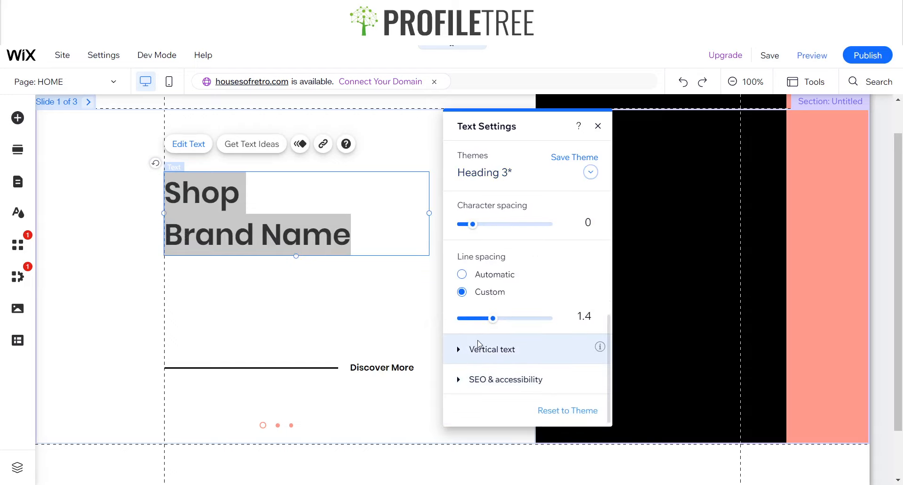
left_click_drag(493, 320, 483, 320)
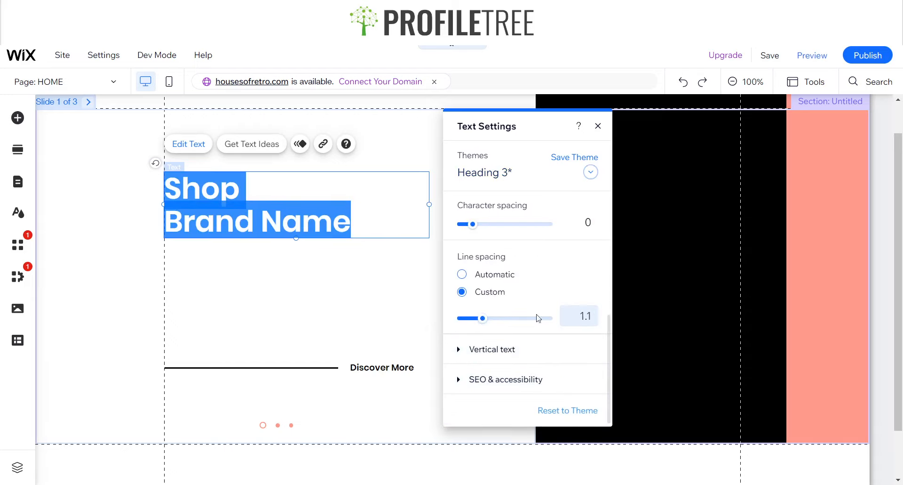
left_click(576, 320)
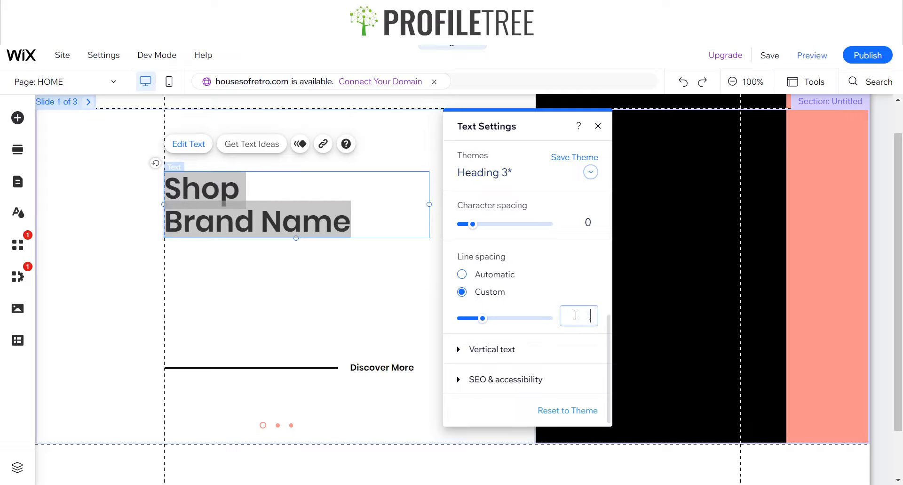
type("0.8")
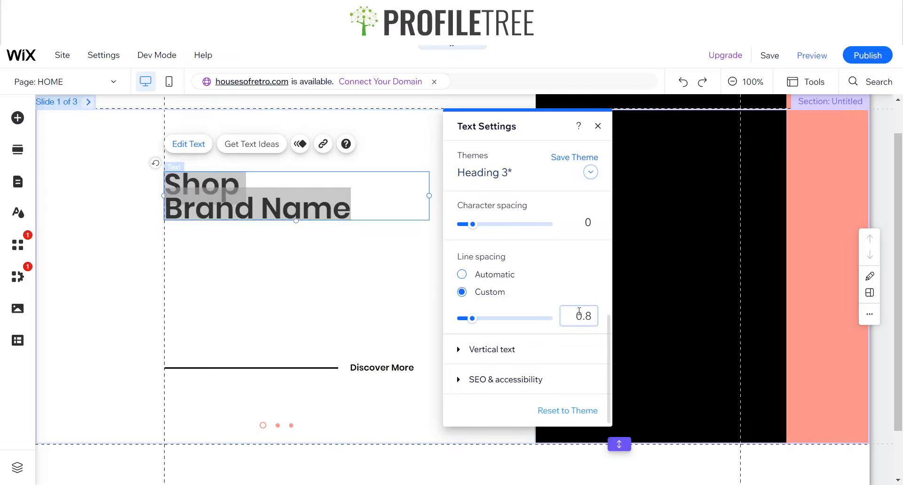
type("1")
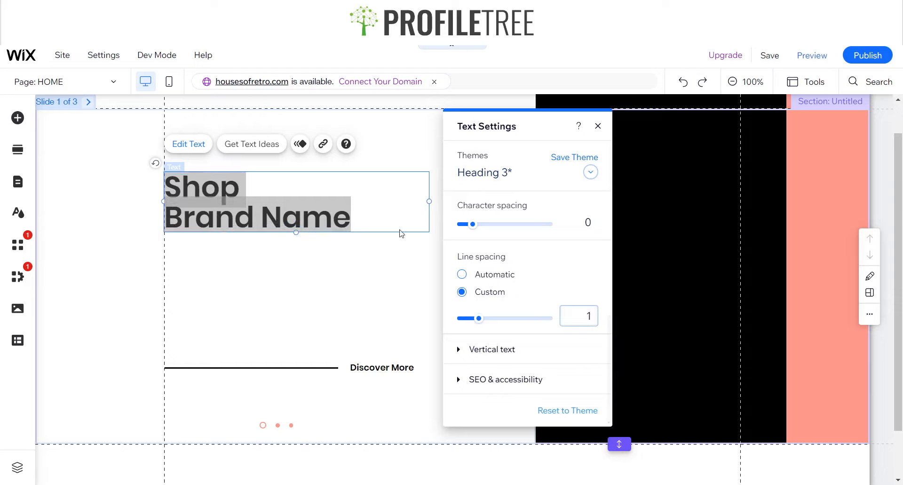
Set the Shop Brand Name heading's font size to 60 px and close the text settings
scroll(583, 226, "up", 5)
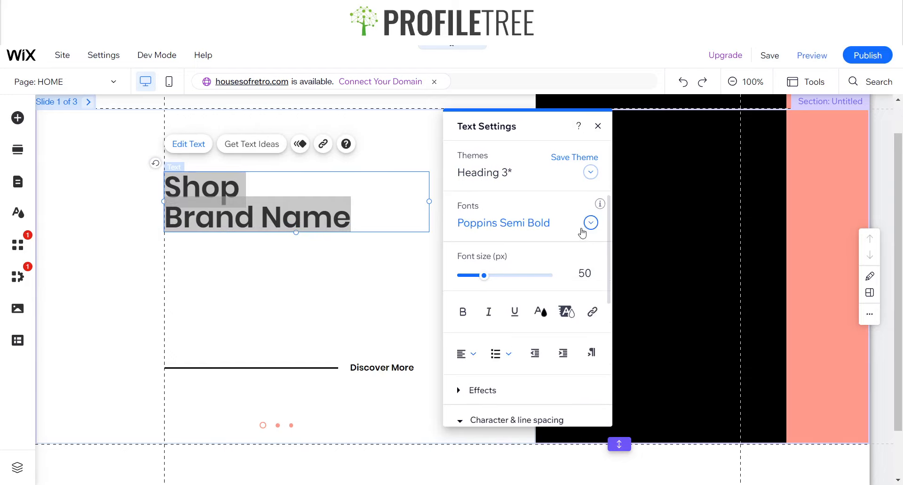
left_click(591, 277)
type("60")
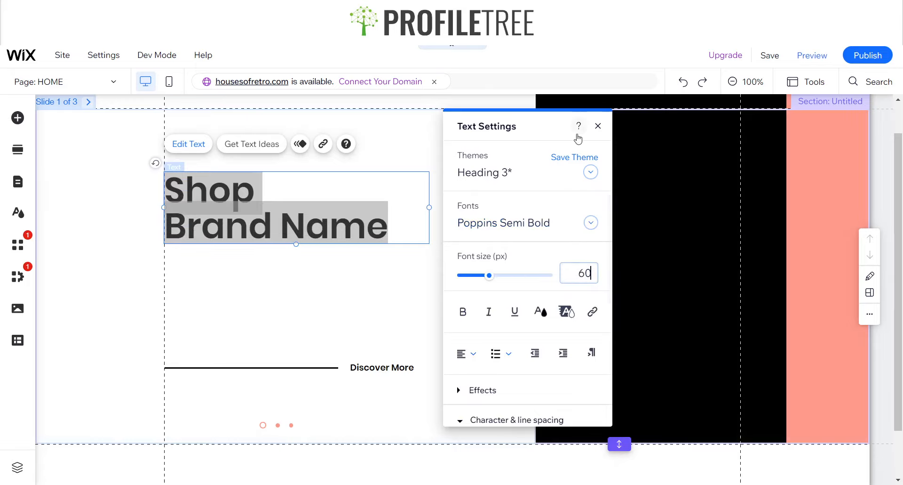
left_click(596, 125)
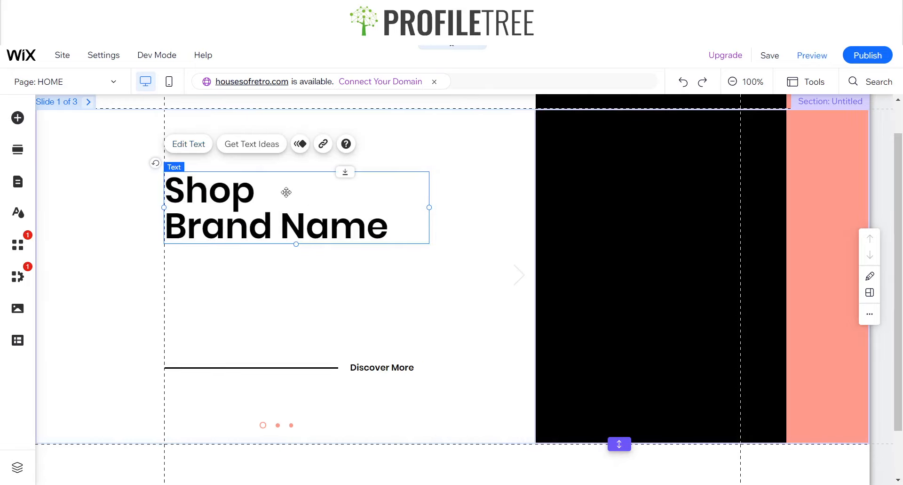
Add a Heading 6 text element directly below the Shop Brand Name heading, near the left gridline
left_click(295, 306)
left_click(17, 118)
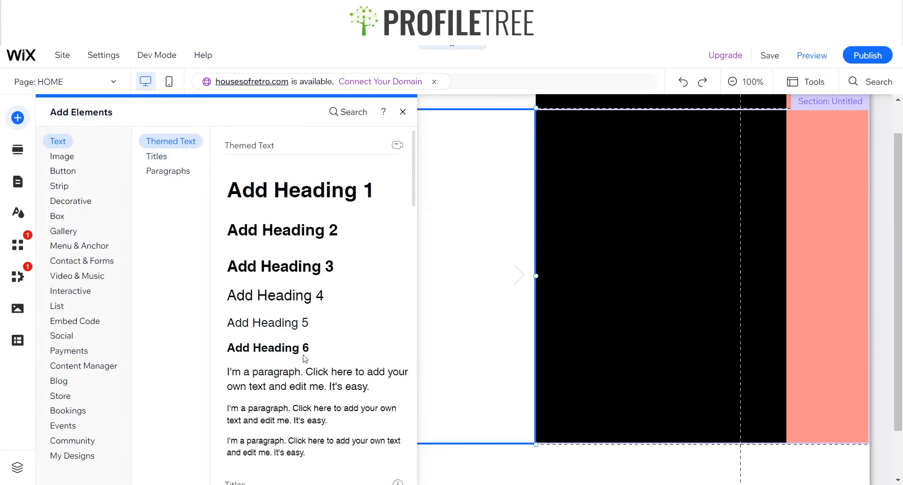
left_click_drag(285, 347, 242, 262)
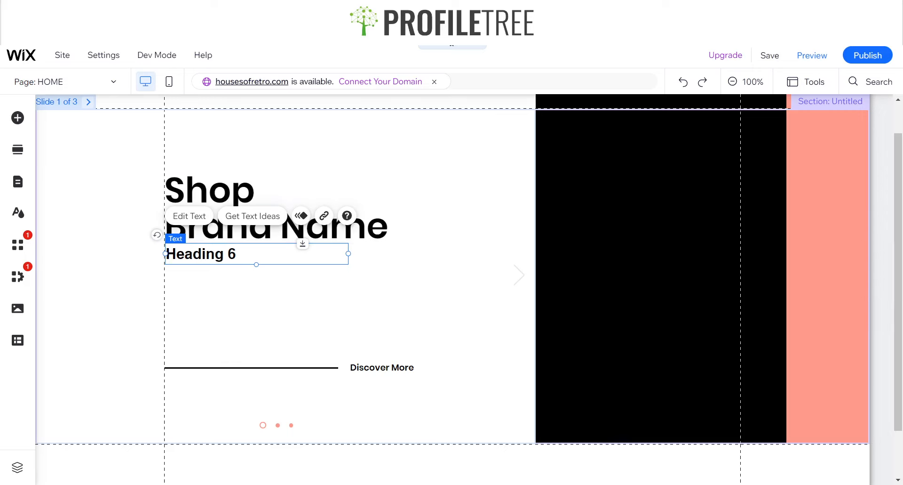
Check the finished reference page, and replace the Heading 6 text with "From Price:" and "£19.99" on two lines
left_click(188, 7)
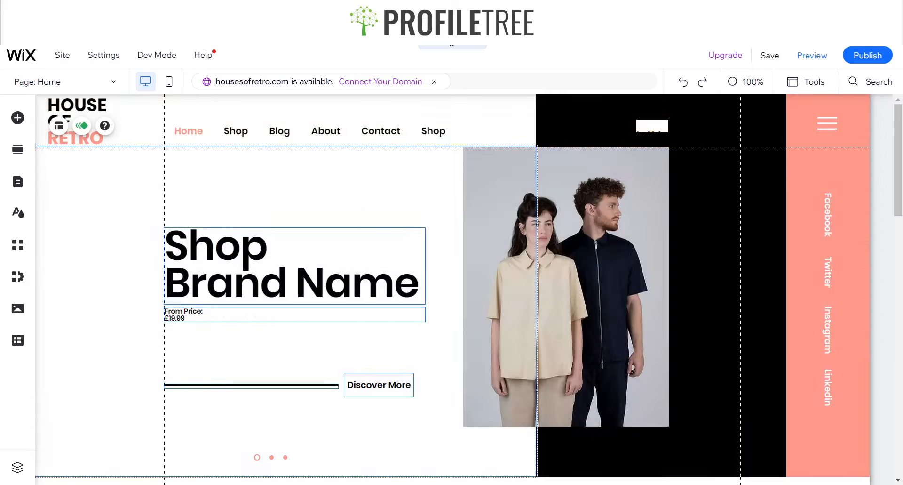
left_click(301, 7)
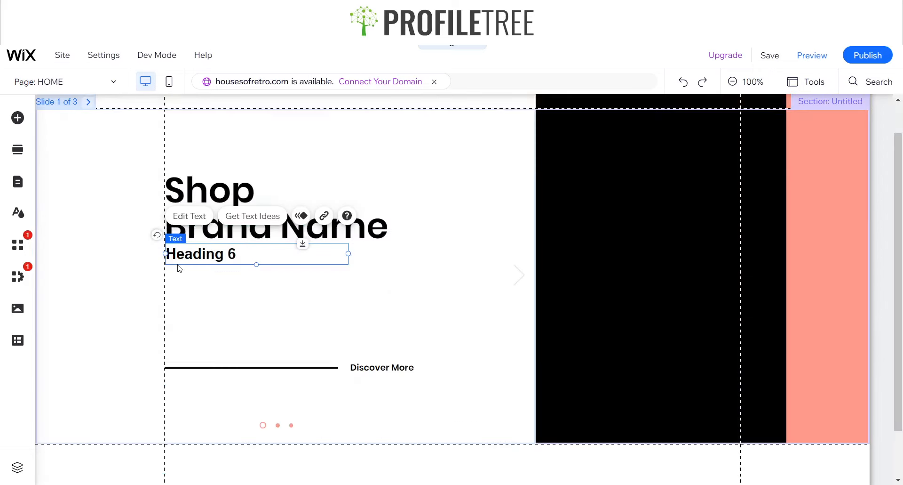
double_click(226, 253)
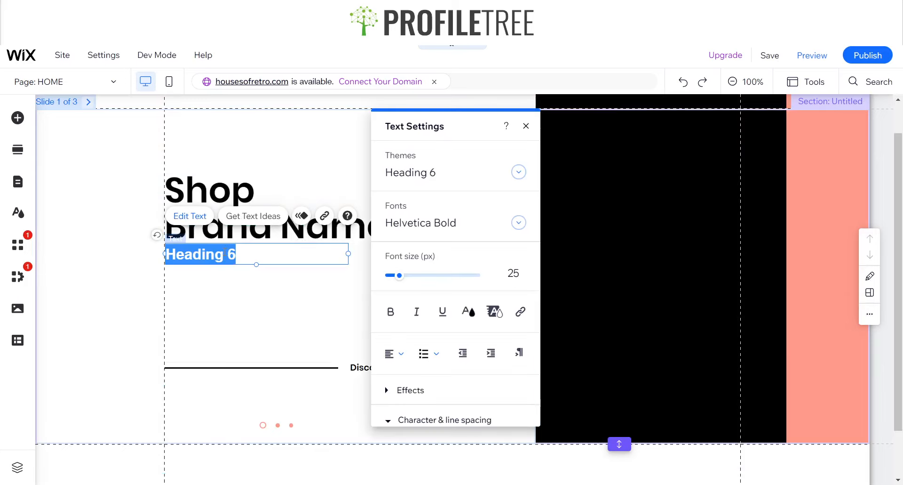
type("From Price:")
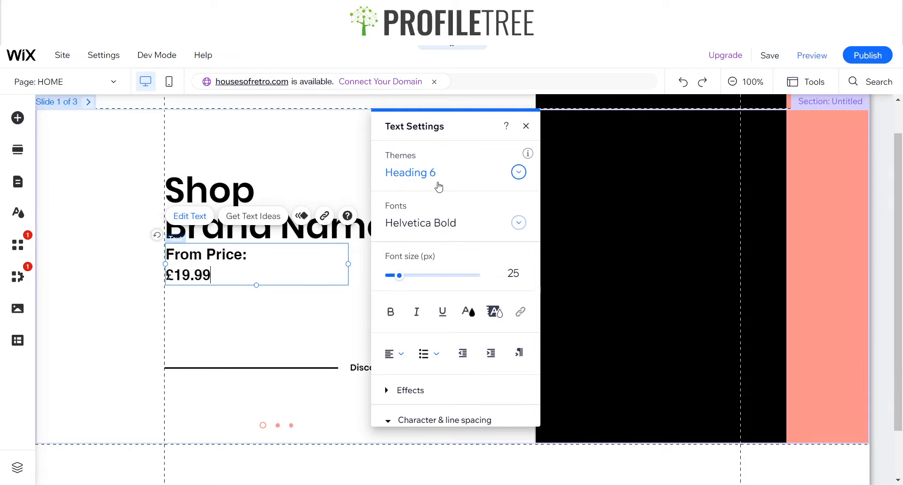
Format the whole price text in Poppins Semi Bold at a font size of 12 px
key("ctrl+a")
left_click(477, 222)
type("P")
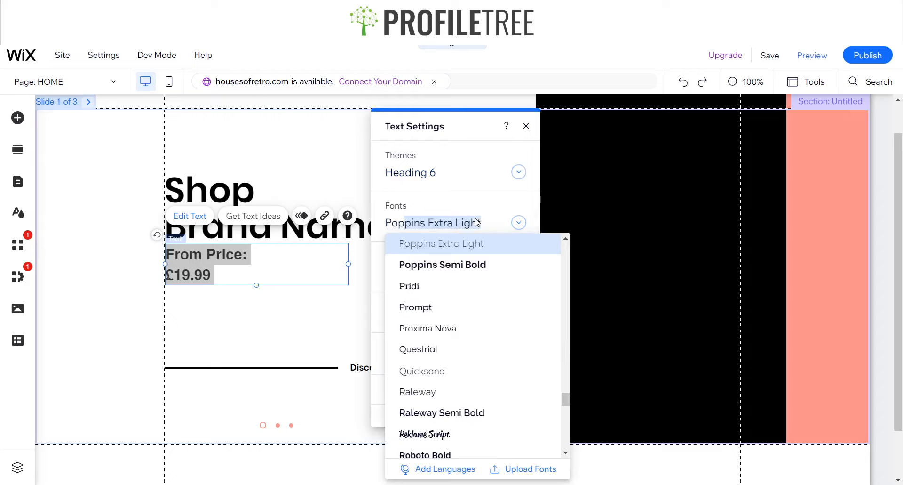
left_click(454, 265)
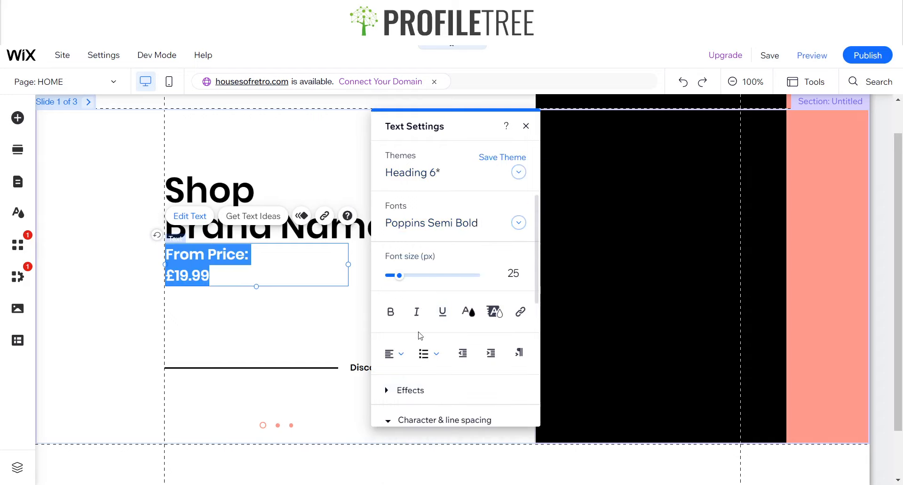
left_click(507, 273)
type("12")
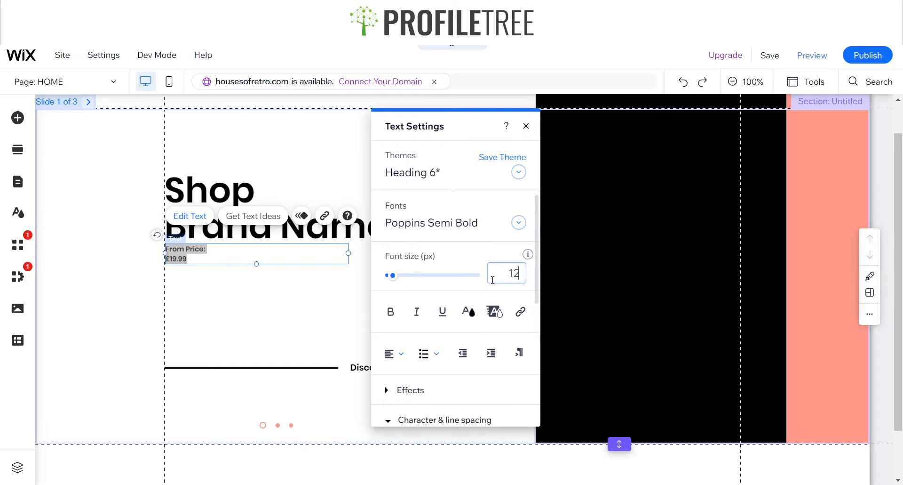
Reduce the price text's custom line spacing so its two lines sit close together, and close the text settings
scroll(424, 349, "down", 3)
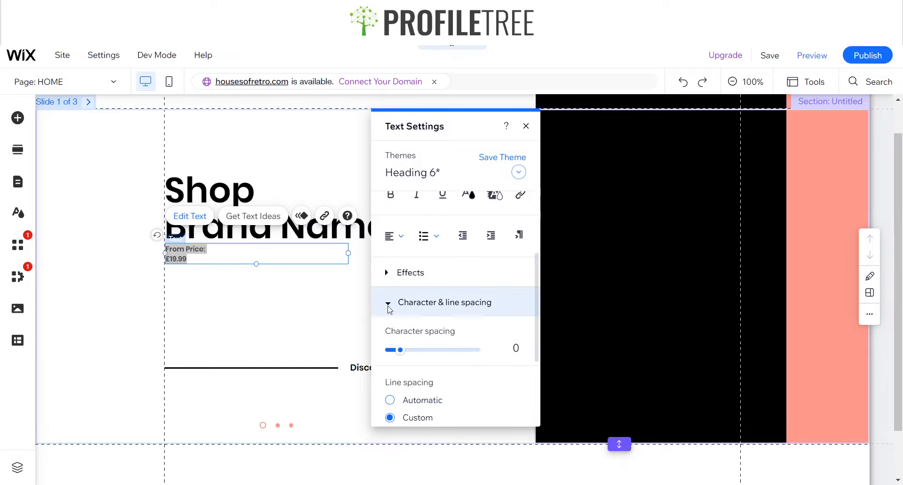
left_click(391, 306)
left_click(392, 322)
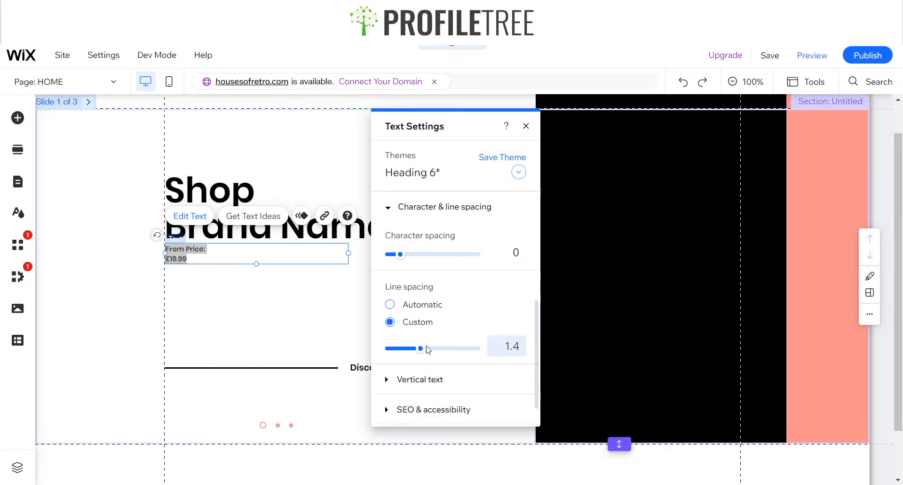
left_click_drag(428, 349, 401, 349)
left_click(326, 328)
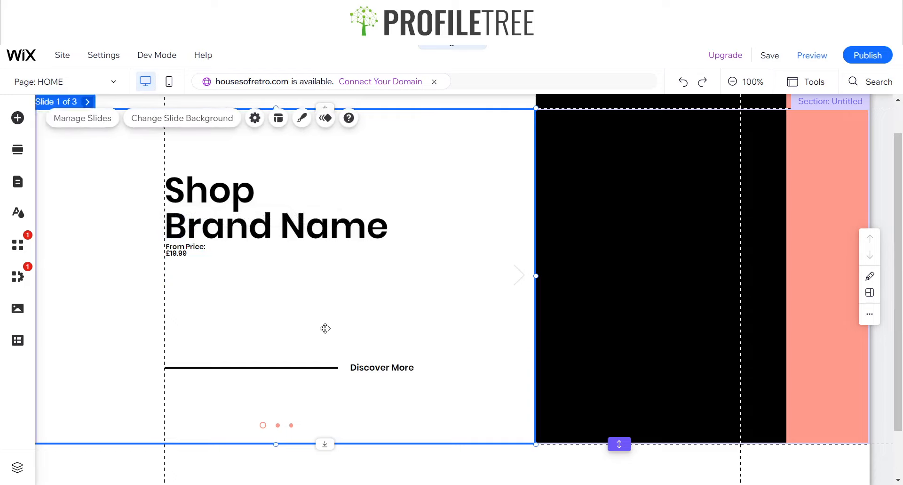
Move the price text slightly down onto the left gridline and narrow the heading's text box to fit its words
left_click_drag(184, 250, 184, 254)
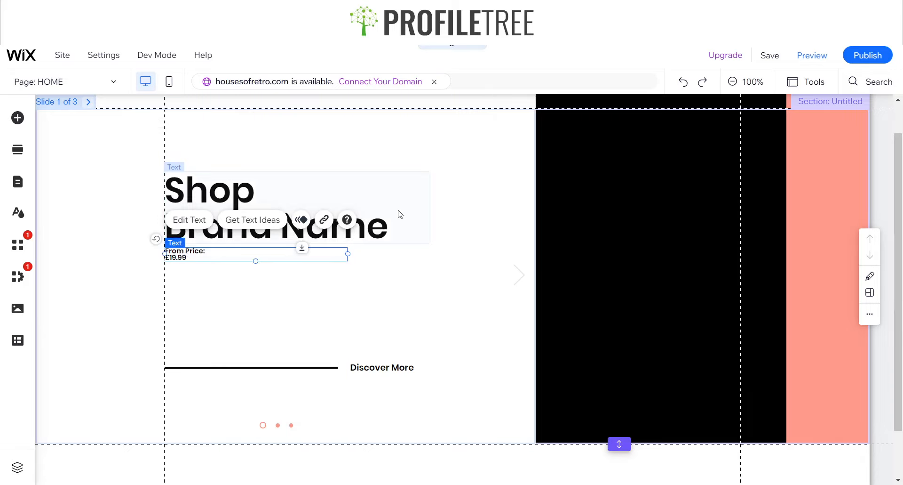
left_click(410, 212)
left_click_drag(429, 206, 397, 207)
Preview the home page with the first slide's text and return to the editor
scroll(401, 348, "up", 1)
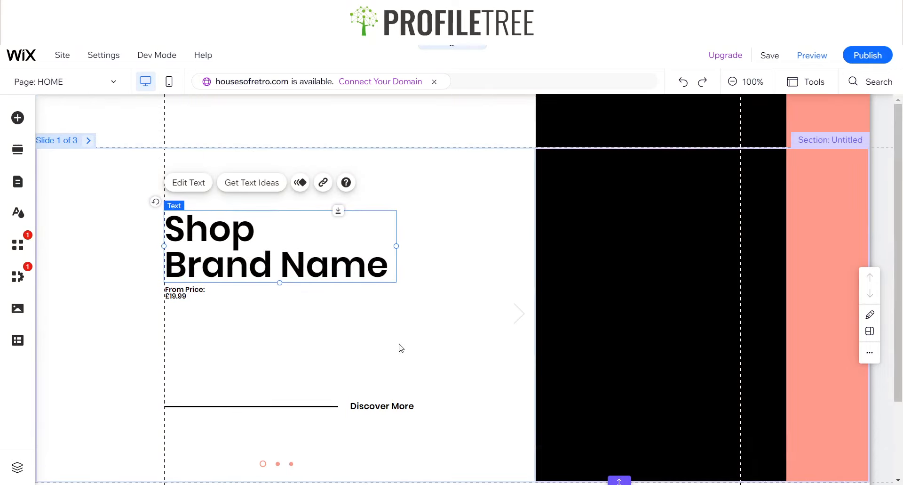
left_click(813, 58)
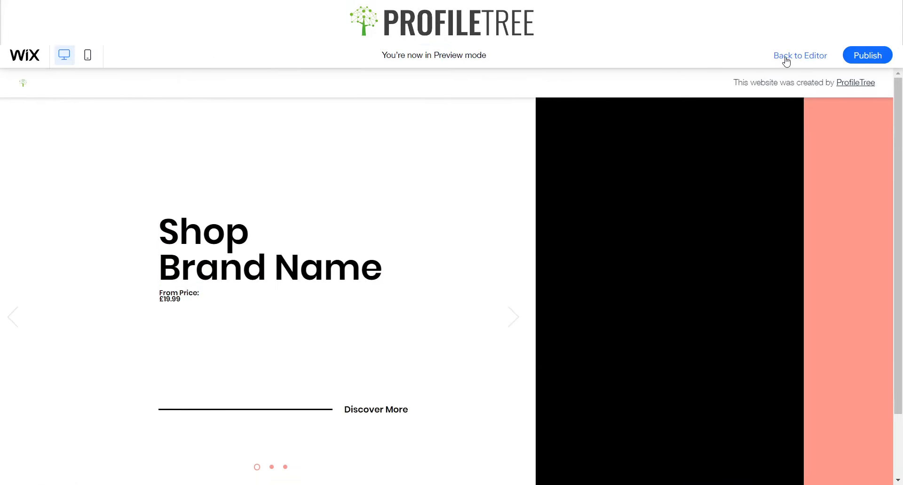
key("ctrl+shift+p")
Move the Discover More button slightly to the right, widening its gap from the end of the black line
left_click(400, 408)
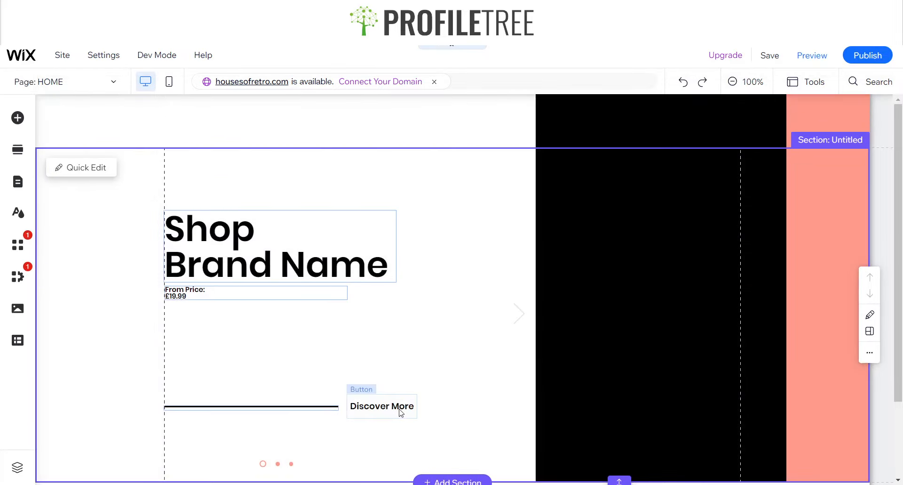
left_click_drag(399, 408, 407, 408)
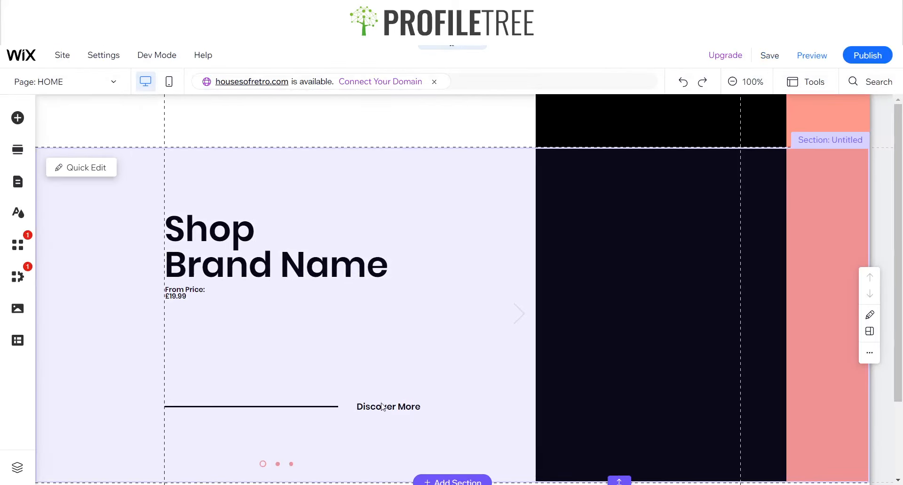
Customize the Discover More button's Fly in animation with a duration of 3 seconds
left_click(384, 407)
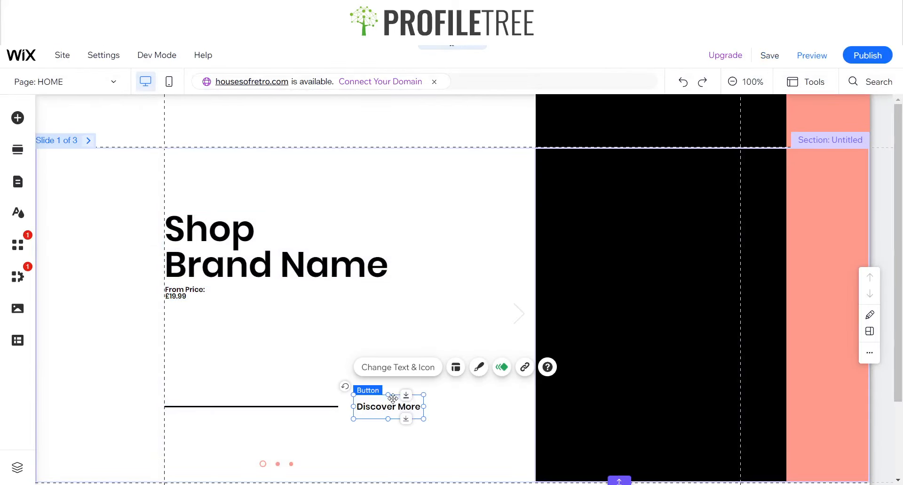
left_click(501, 367)
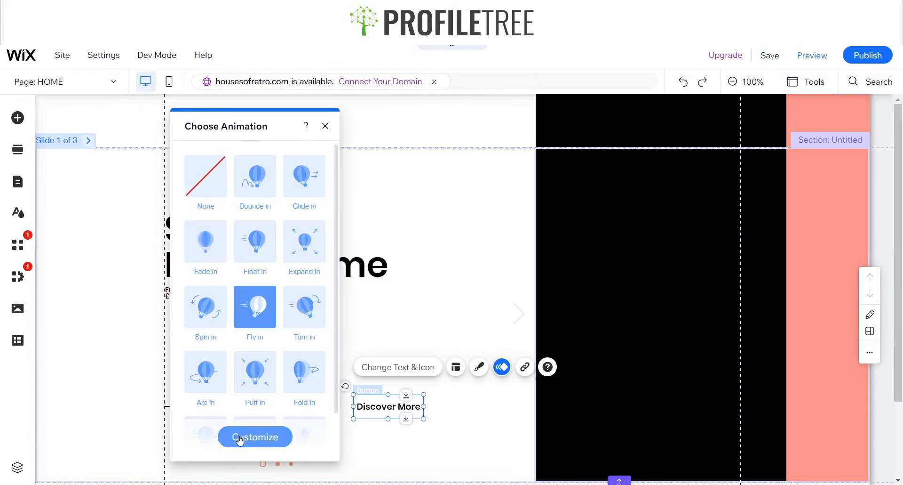
left_click(238, 435)
left_click(298, 269)
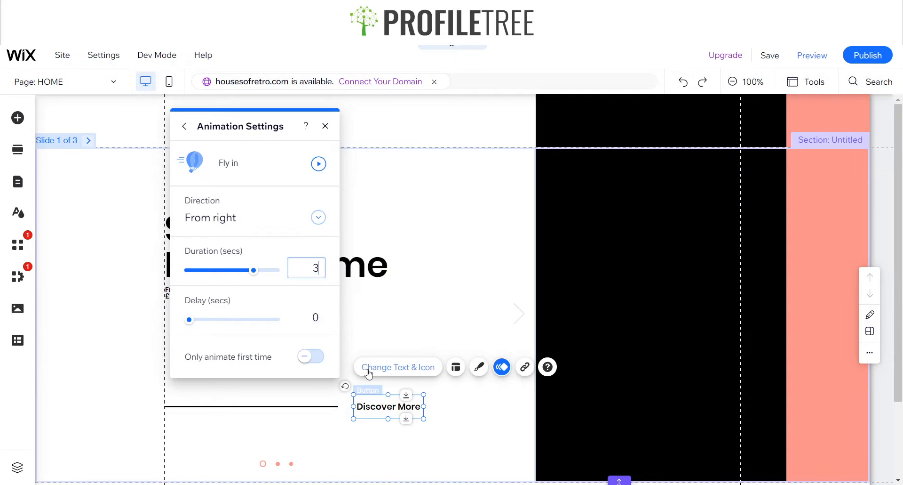
left_click(403, 303)
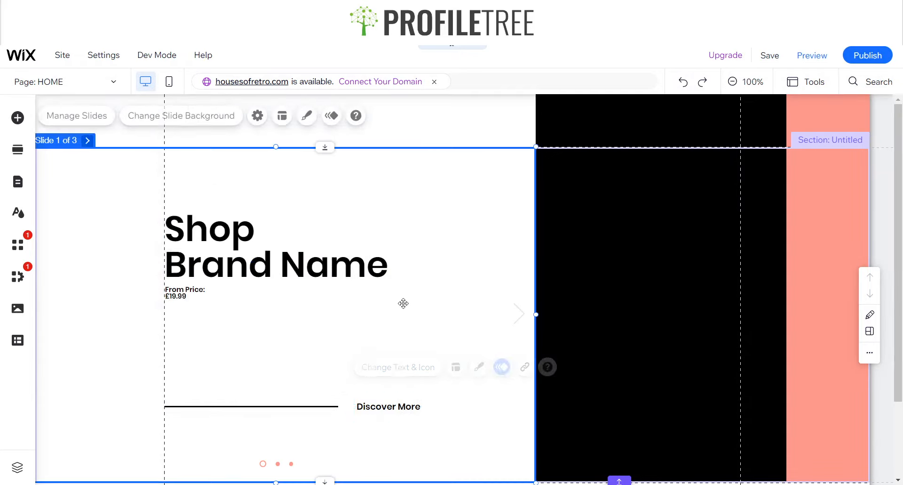
Preview the page and shorten the Discover More button's Fly in animation to a duration of 2 seconds
left_click(810, 56)
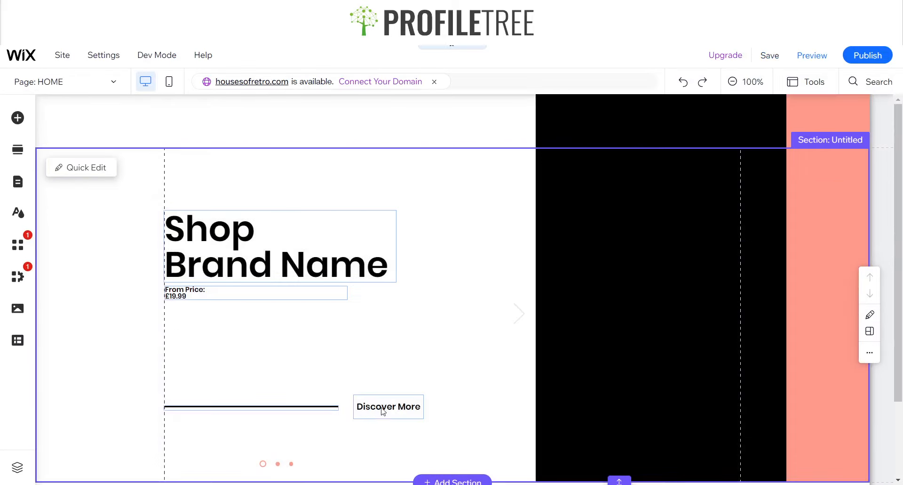
left_click(379, 403)
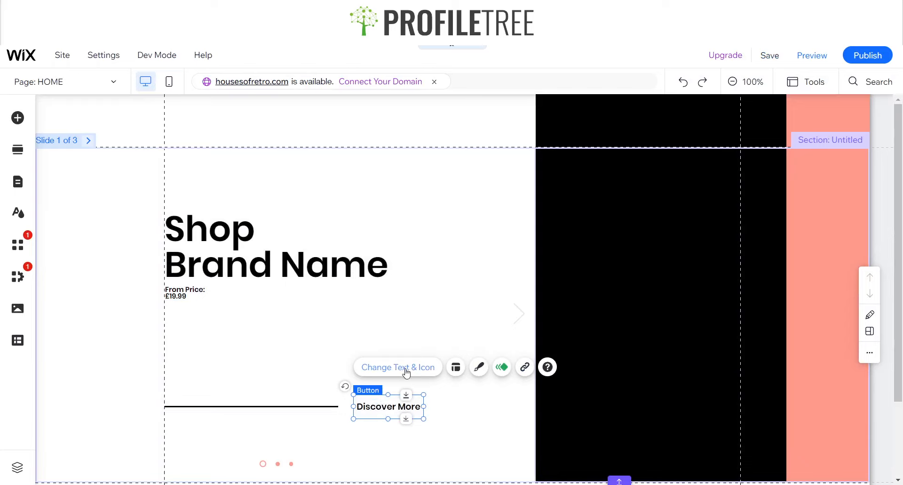
left_click(501, 367)
left_click(254, 436)
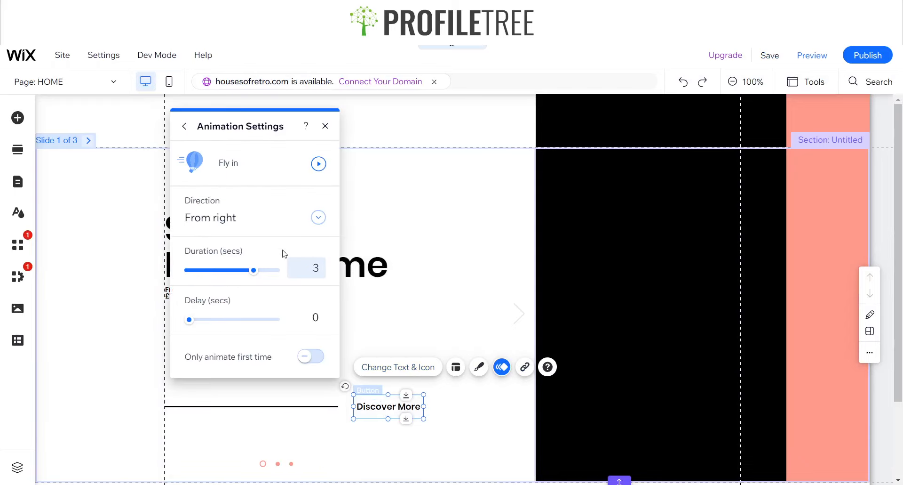
left_click(322, 268)
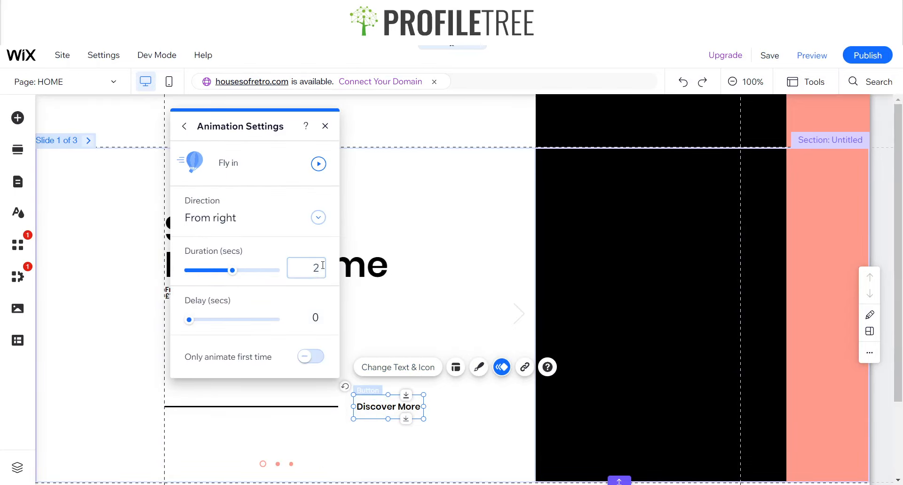
left_click(325, 126)
Adjust the Discover More button's position so it sits closer to the end of the black line, and preview the page
left_click_drag(382, 405, 389, 408)
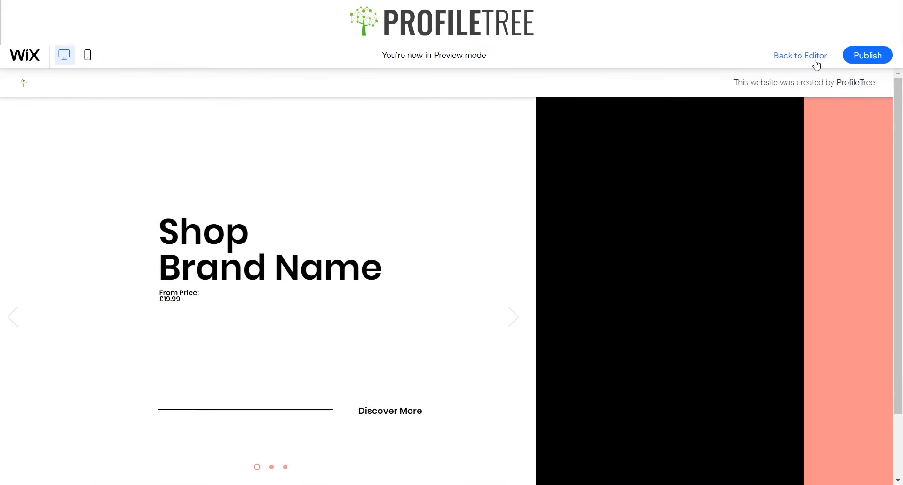
key("ctrl+shift+p")
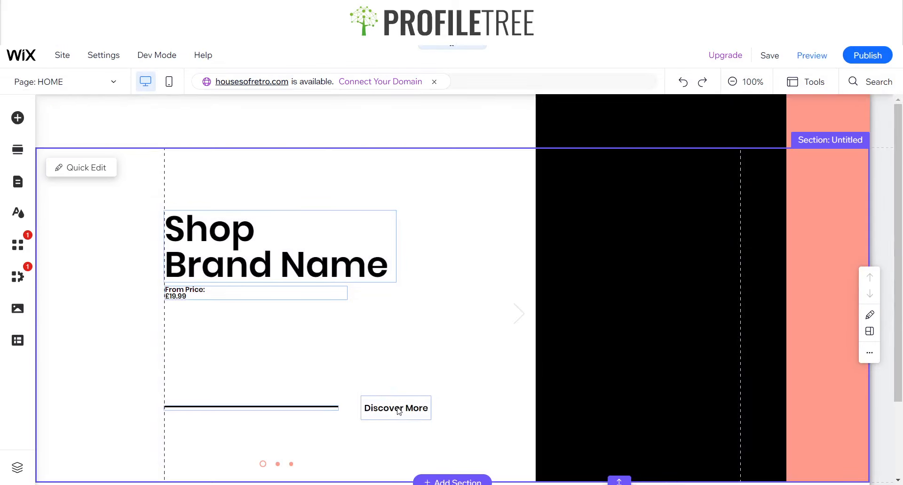
left_click(406, 407)
left_click_drag(406, 406, 392, 407)
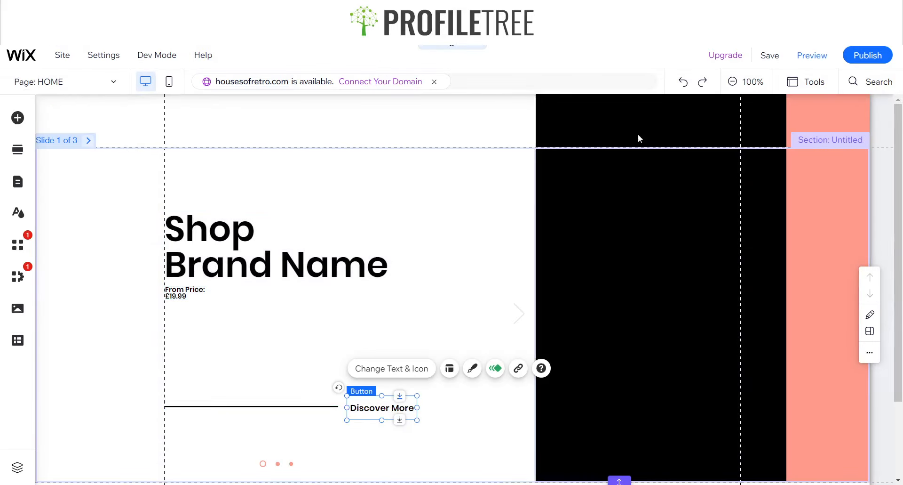
mouse_move(725, 55)
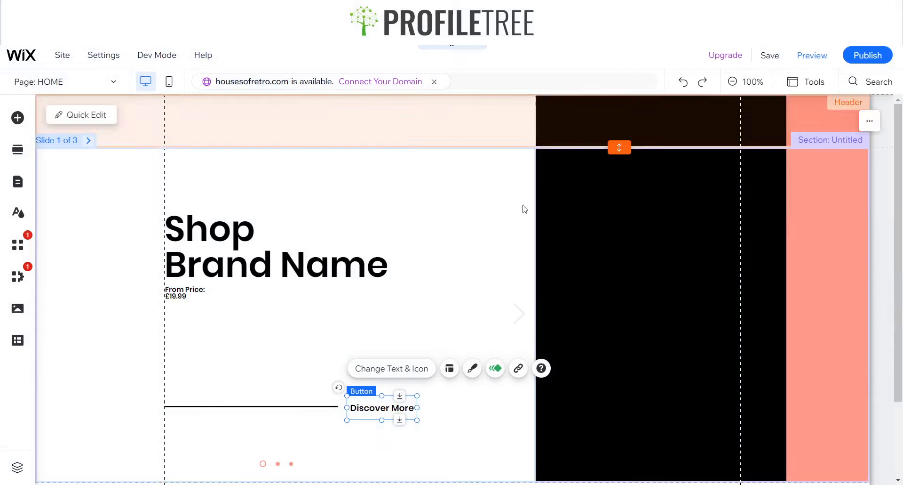
left_click(802, 59)
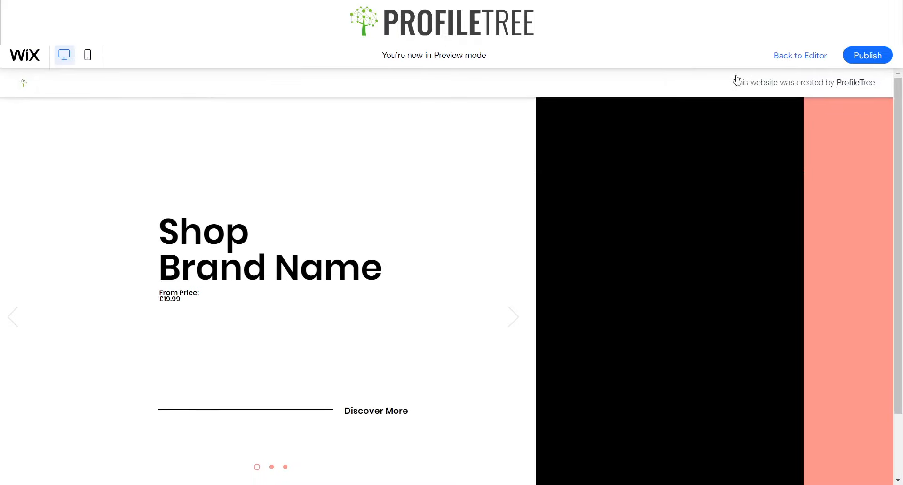
key("Escape")
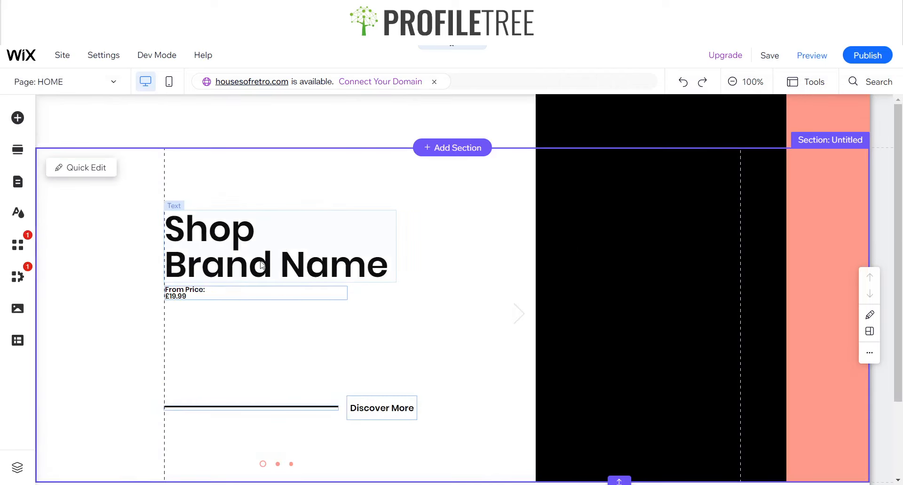
Move the price text and the Shop Brand Name heading slightly down the slide, keeping the heading directly above the price
left_click(260, 264)
left_click_drag(231, 290, 232, 317)
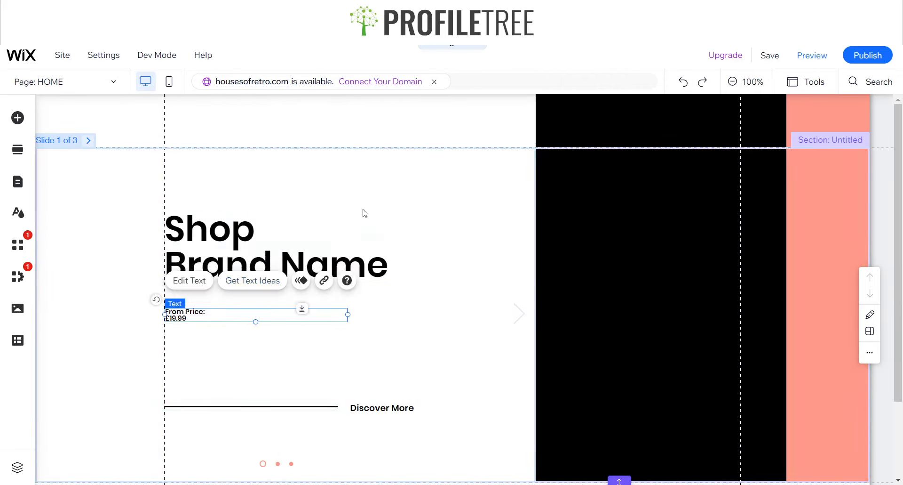
left_click(361, 232)
left_click(316, 244)
left_click_drag(317, 244, 317, 266)
left_click(430, 225)
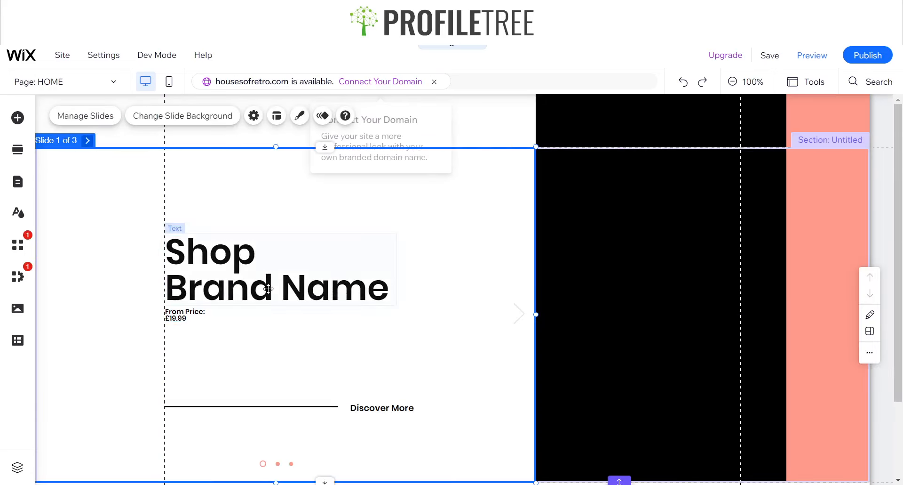
Set the heading's font size to 80 px and widen its text box so Brand Name fits on one line
left_click(268, 288)
double_click(340, 254)
double_click(562, 278)
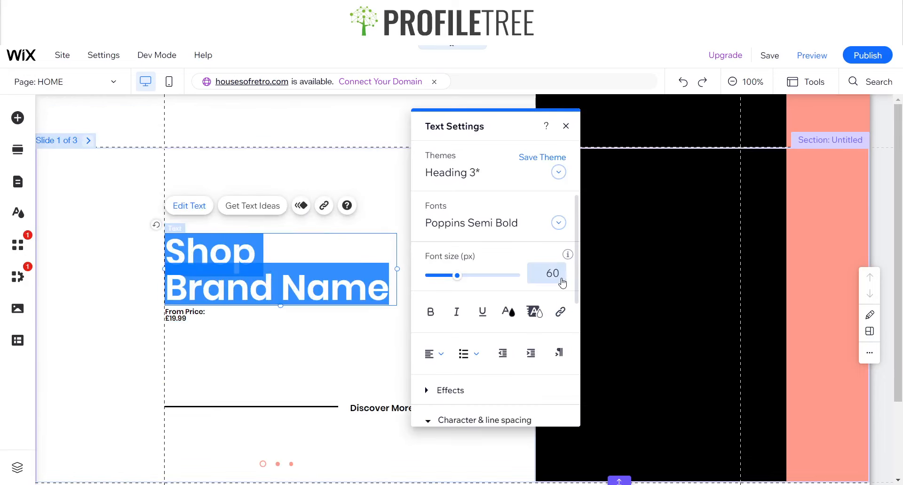
type("80")
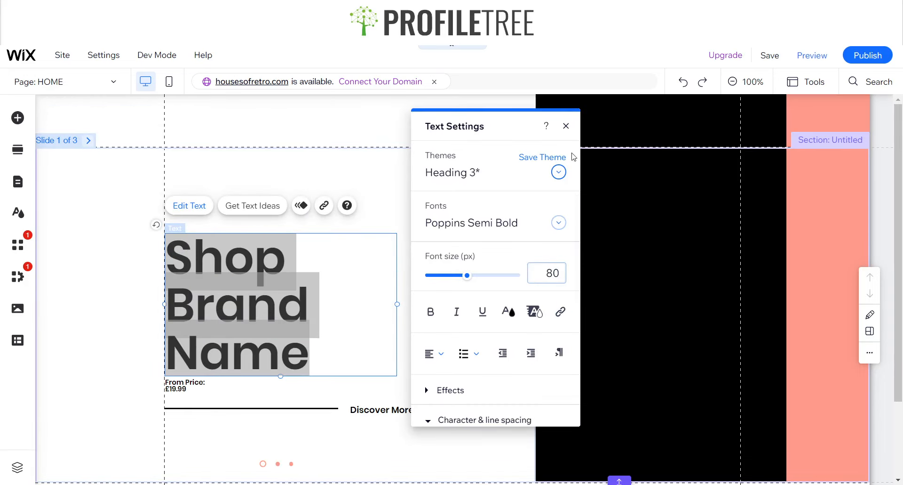
left_click(565, 126)
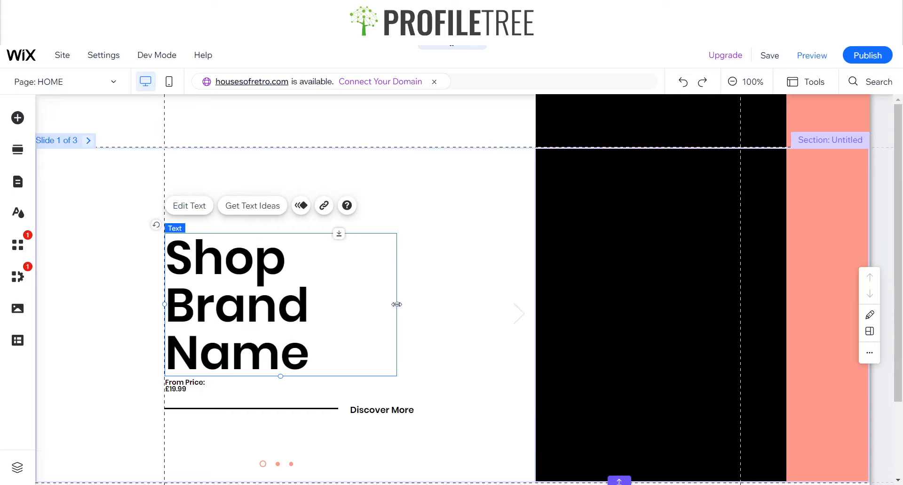
left_click_drag(396, 304, 468, 304)
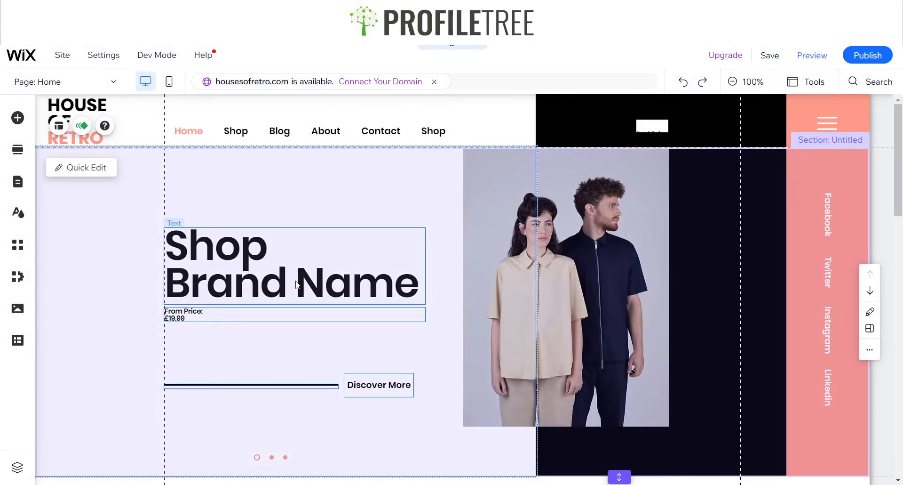
Reduce the Shop Brand Name heading's font size to 70 px
left_click(348, 268)
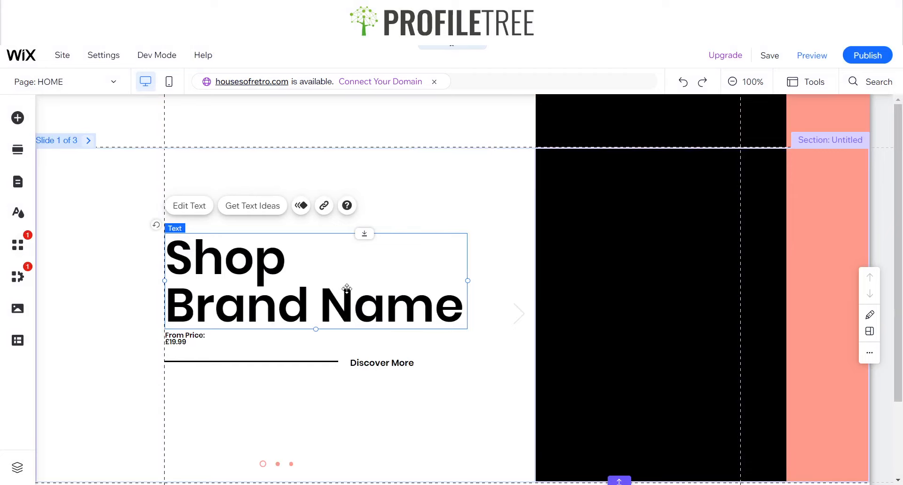
double_click(447, 280)
left_click(626, 272)
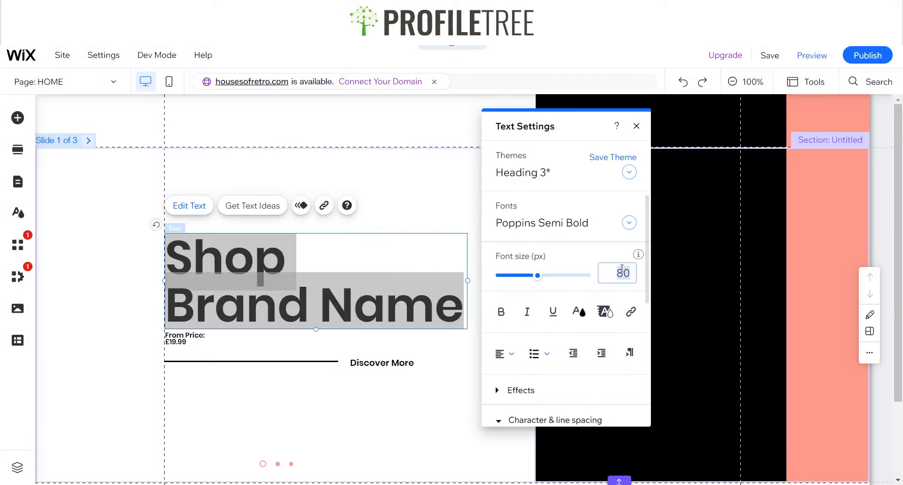
type("70")
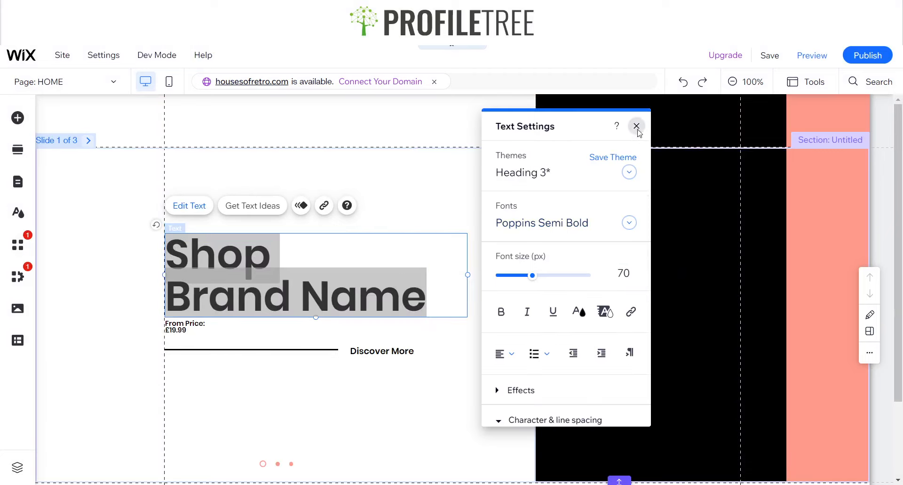
left_click(636, 126)
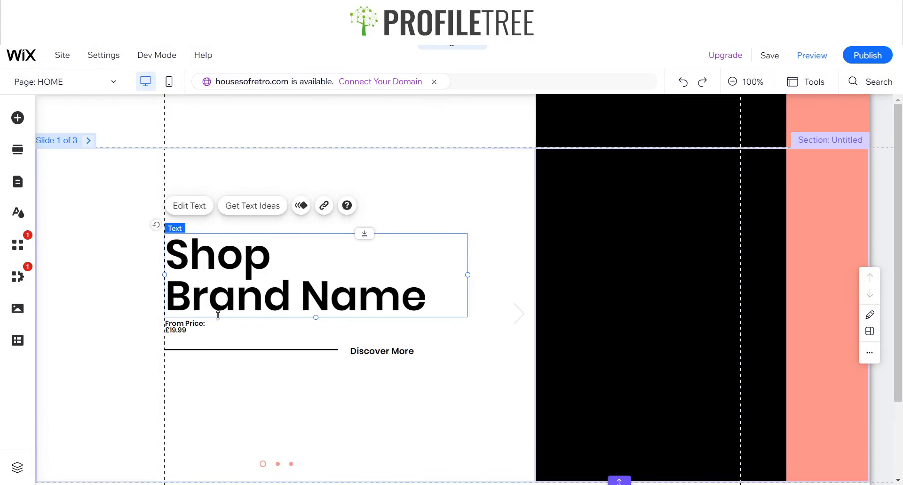
Move the black line and the Discover More button down, level with each other and with more space below the price text
left_click(338, 382)
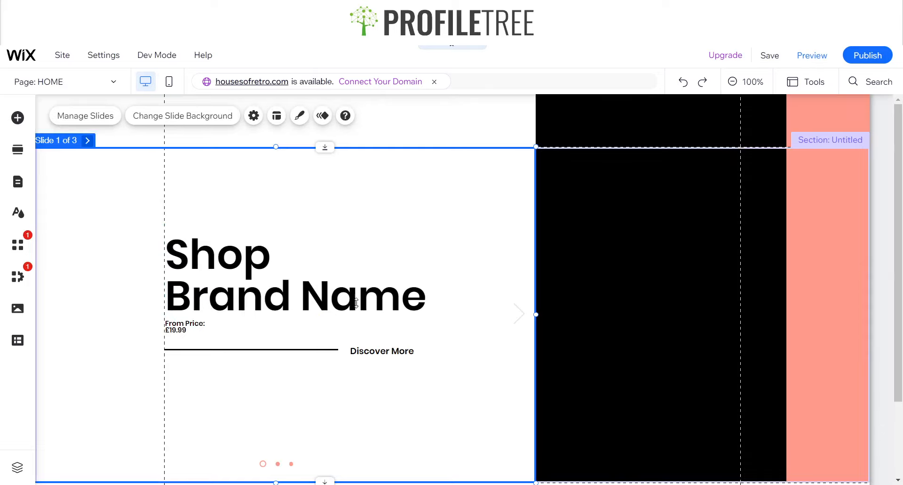
left_click(273, 349)
left_click_drag(273, 349, 271, 380)
left_click(372, 354)
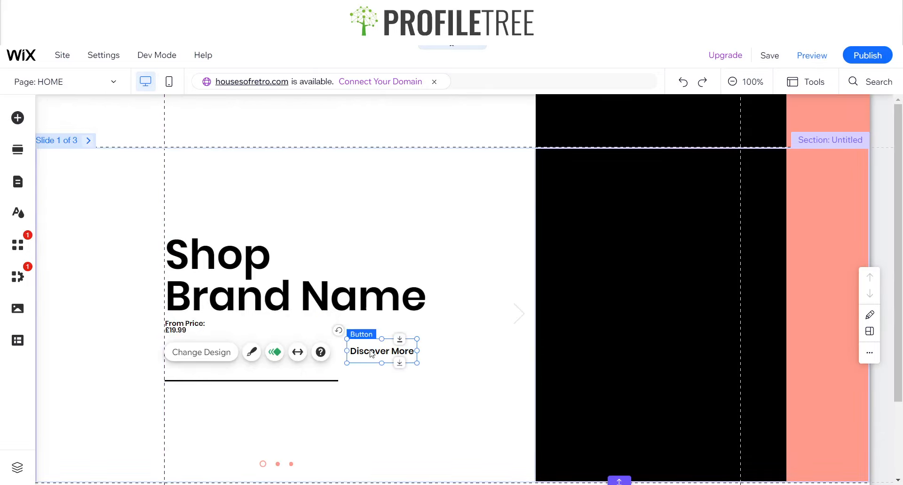
left_click_drag(372, 353, 370, 381)
left_click(441, 264)
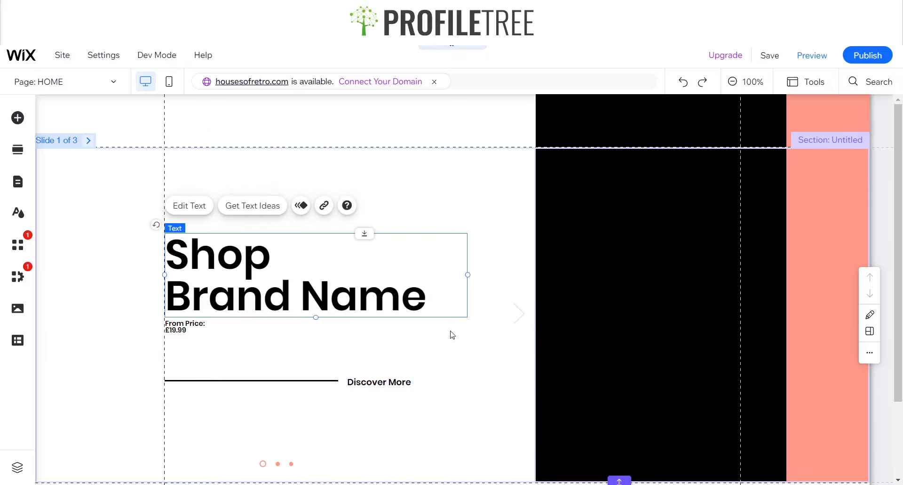
left_click(490, 353)
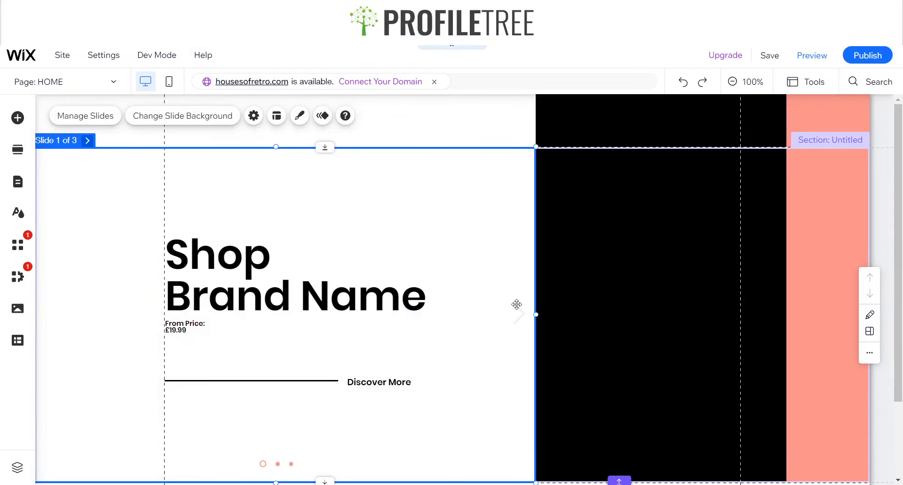
Open the slideshow's settings and examine the autoplay and transition effect options
scroll(397, 428, "down", 3)
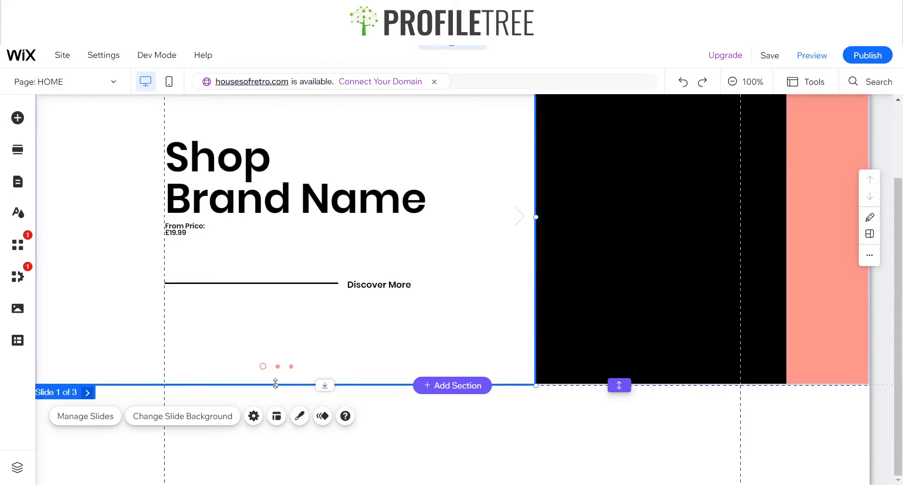
left_click_drag(275, 384, 278, 383)
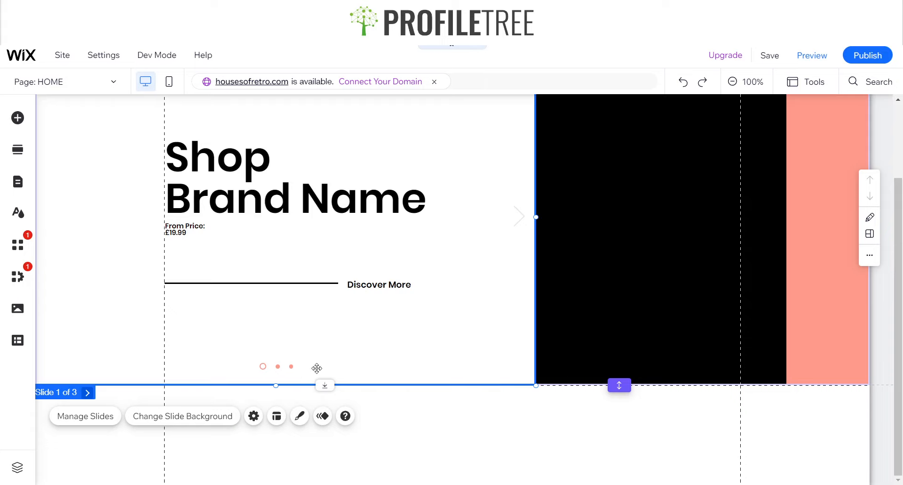
left_click(254, 416)
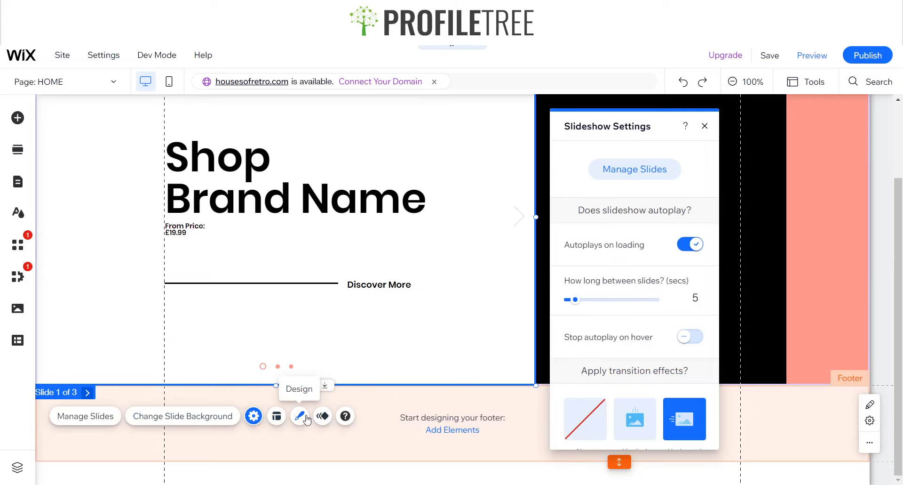
scroll(635, 377, "down", 3)
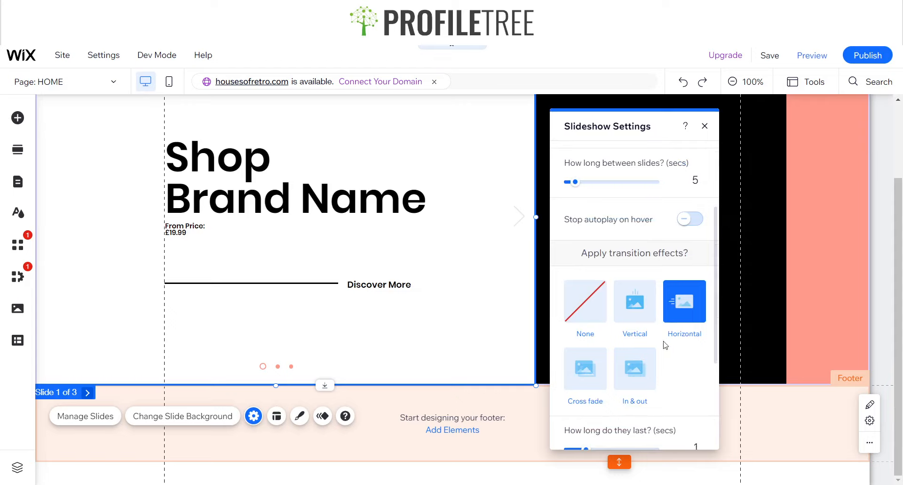
Review the slideshow's settings and disable both the navigation arrows and the slide buttons in its layout
scroll(626, 263, "down", 3)
scroll(627, 320, "down", 1)
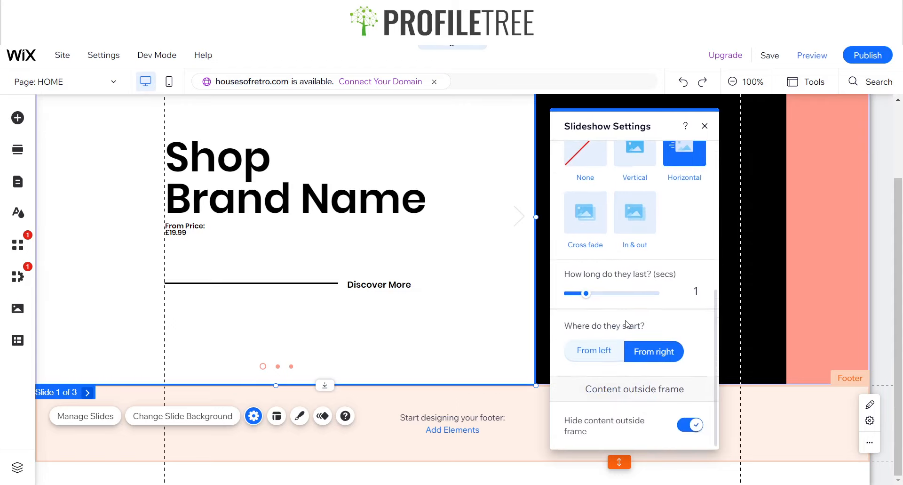
scroll(621, 291, "up", 7)
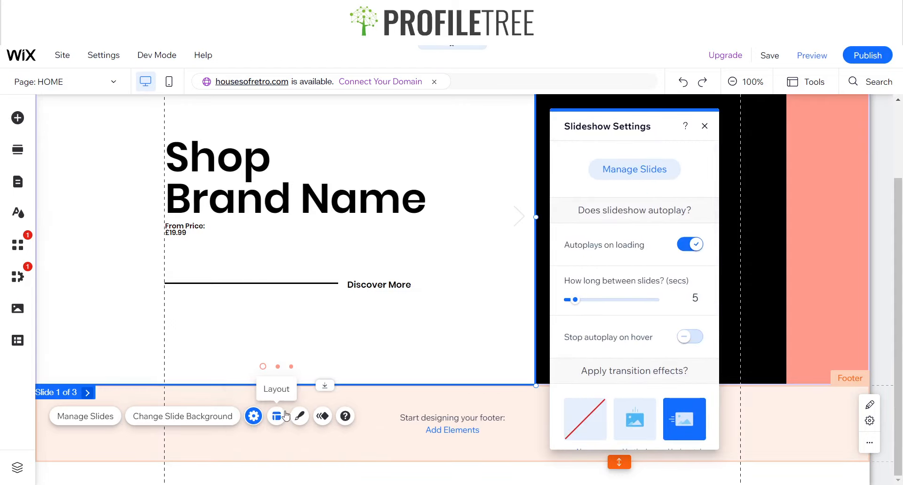
left_click(276, 416)
scroll(597, 358, "down", 2)
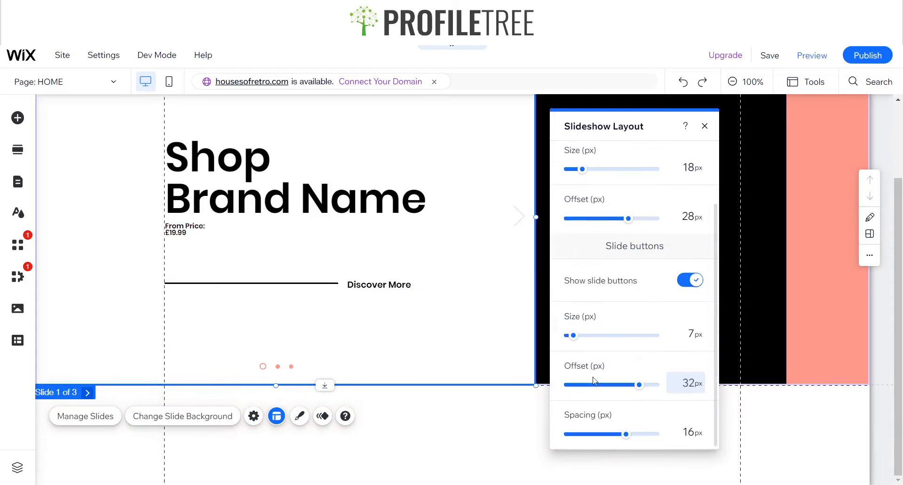
scroll(602, 308, "up", 2)
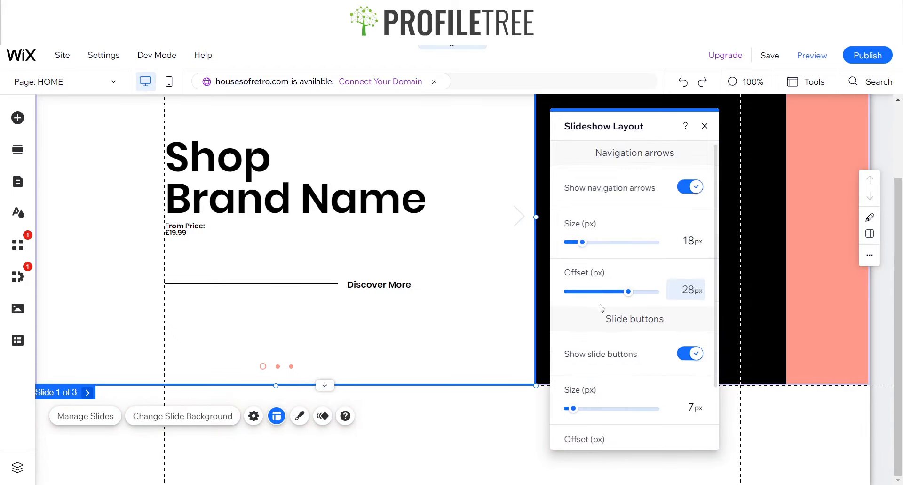
left_click(695, 189)
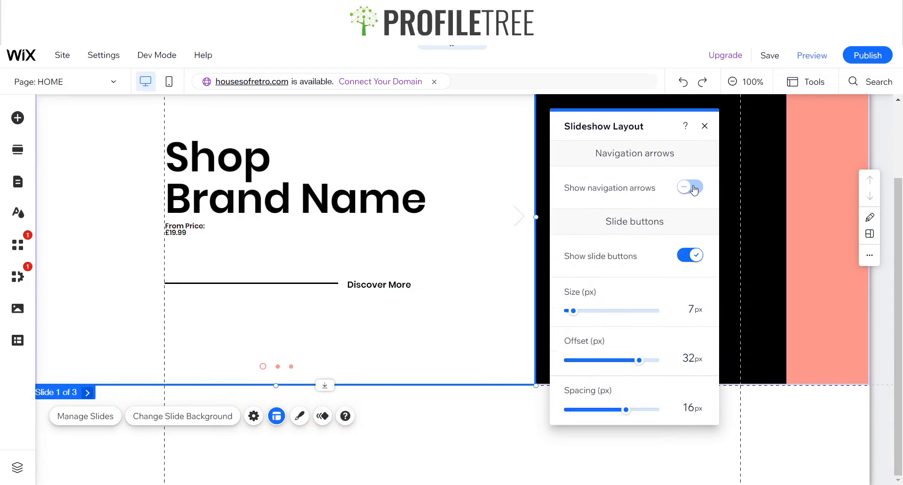
left_click(695, 189)
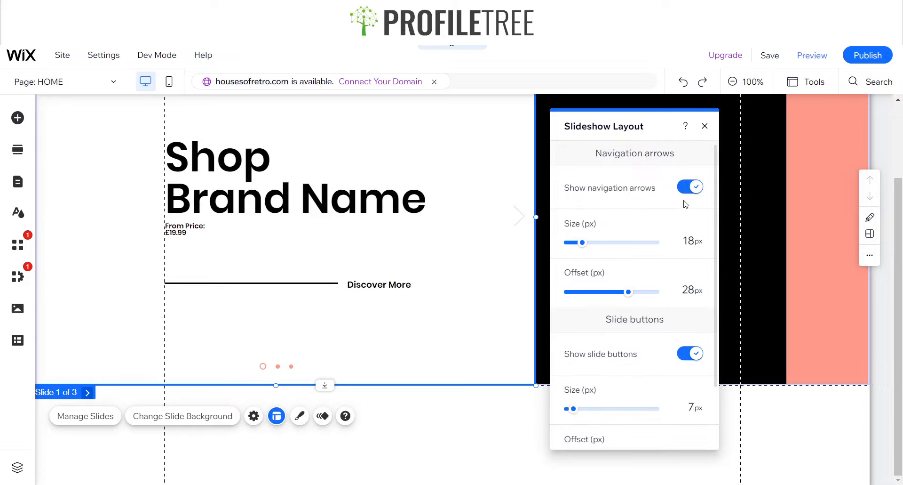
left_click(688, 189)
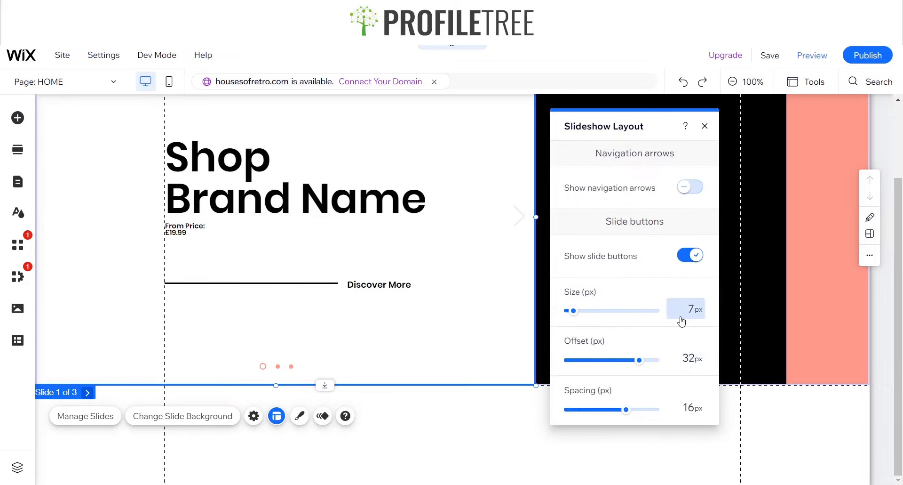
left_click(695, 254)
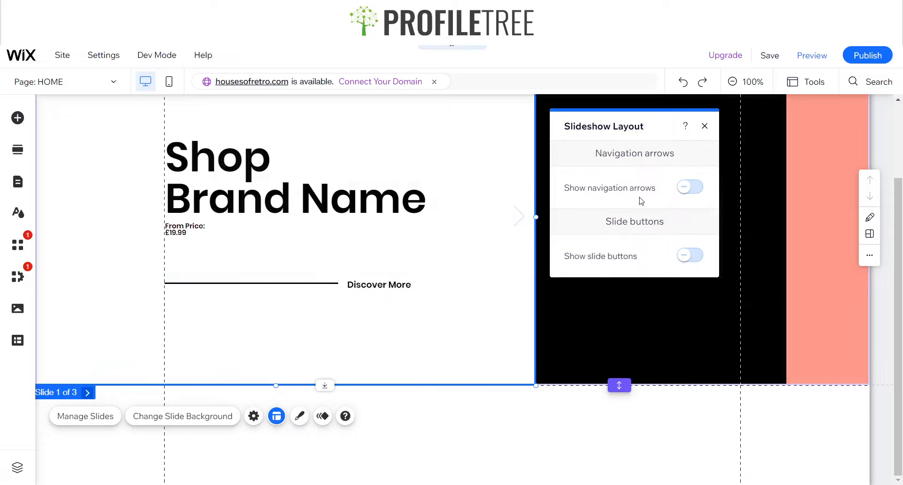
left_click(704, 127)
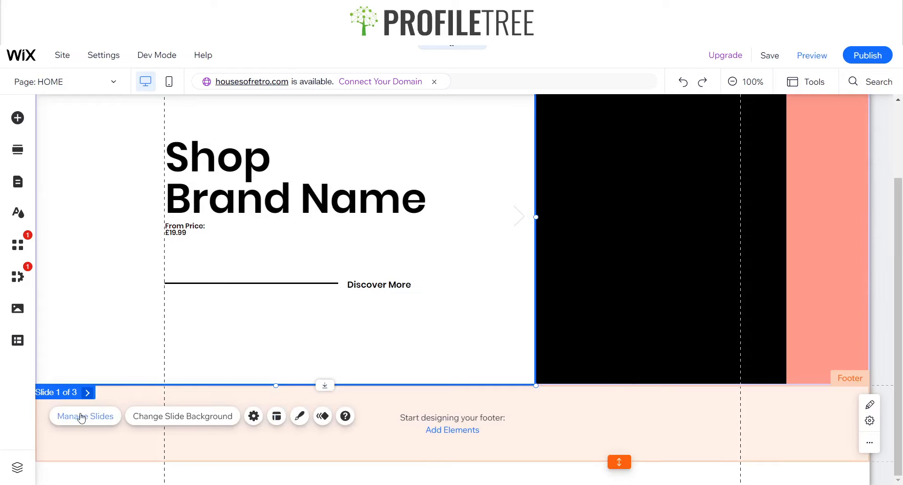
Set the fill opacity of the slide buttons to 0% in the slideshow's design
left_click(300, 415)
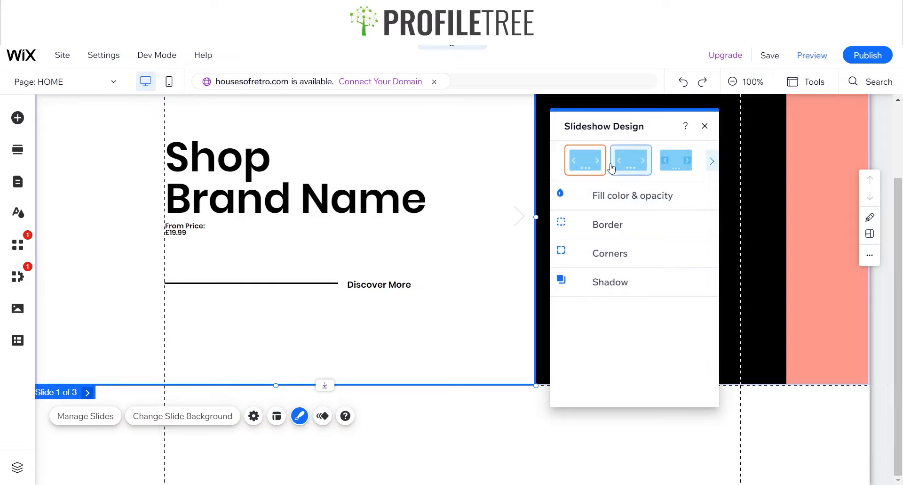
left_click(623, 204)
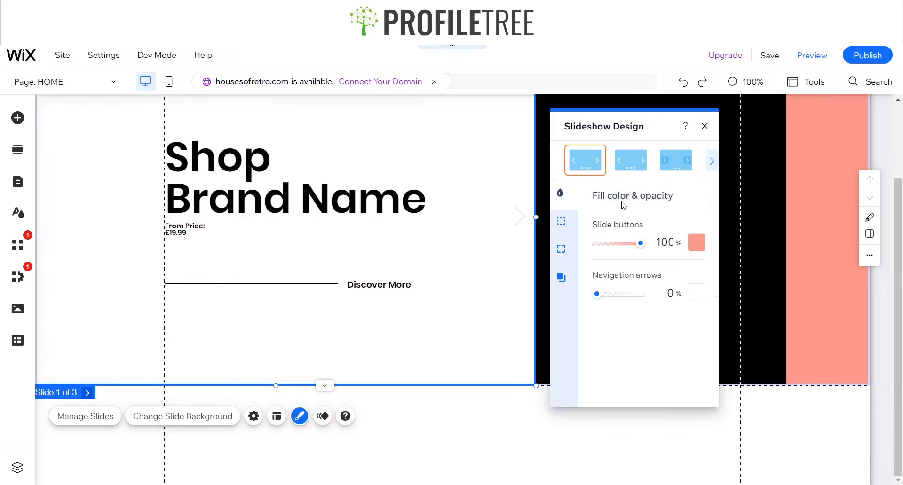
left_click_drag(640, 243, 588, 247)
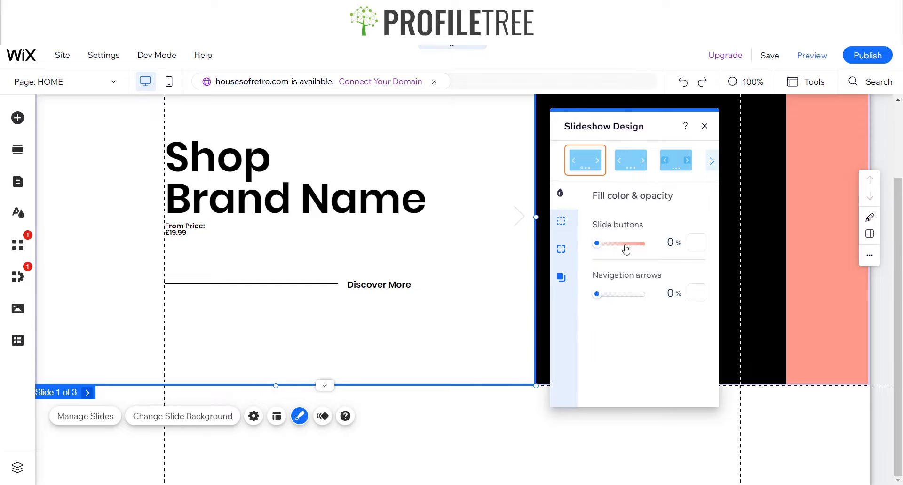
left_click_drag(635, 244, 594, 241)
left_click(704, 126)
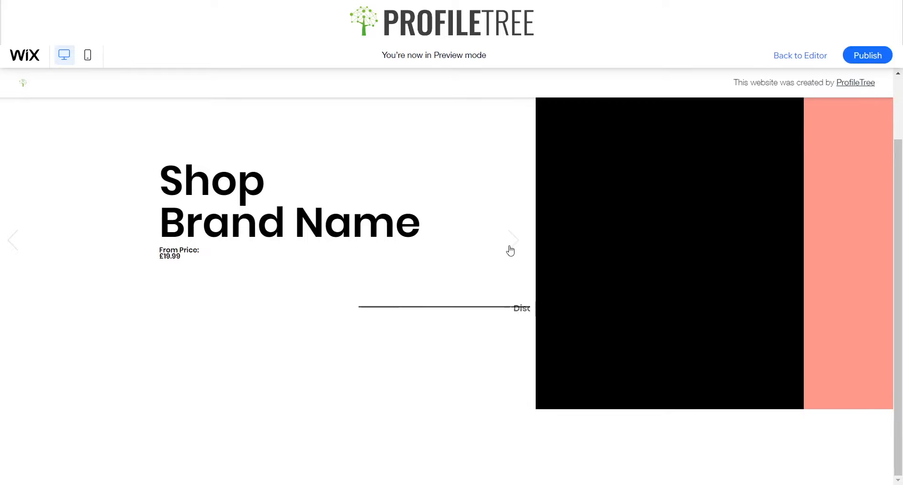
Return to the editor, select the slideshow, and preview the page again
left_click(802, 55)
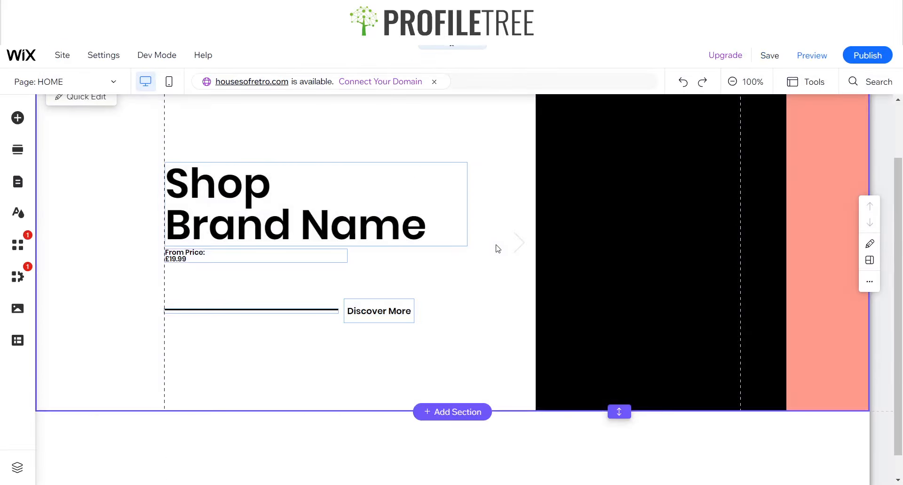
left_click(496, 248)
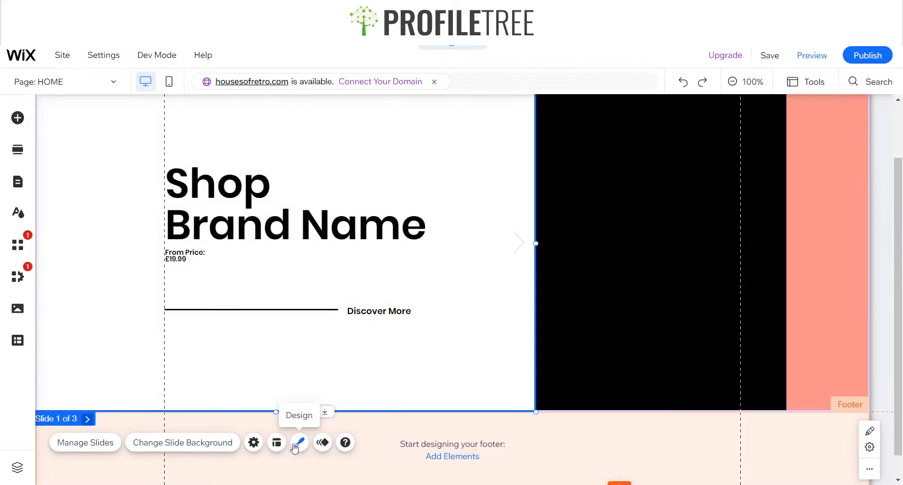
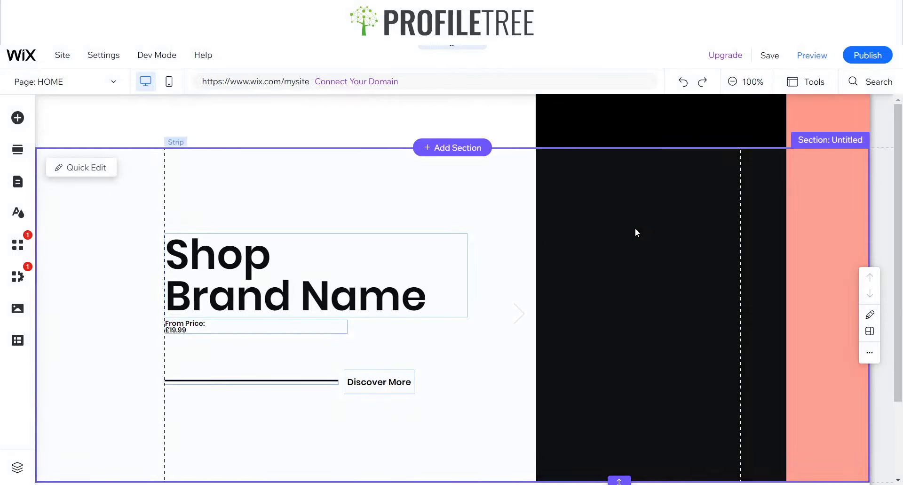
left_click(393, 187)
left_click(812, 56)
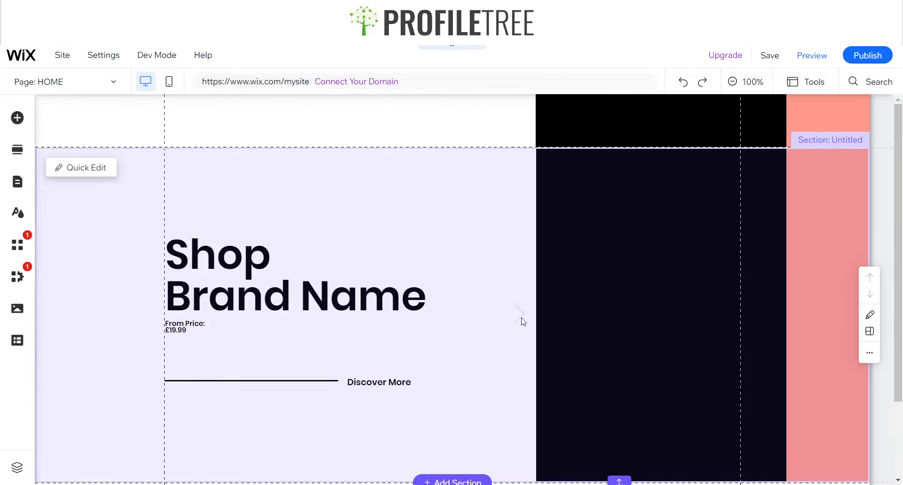
Try the third slideshow design preset with the arrow background at 0% opacity, and the fourth preset with the long arrows
left_click(522, 317)
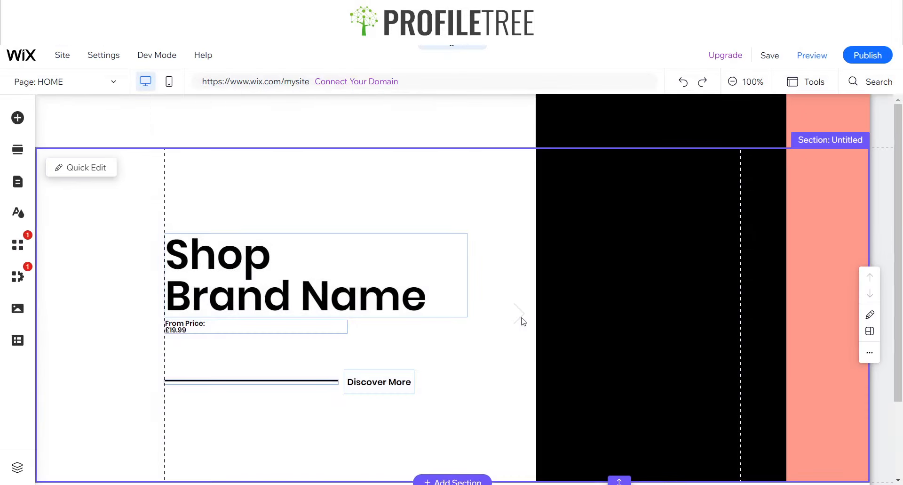
left_click(521, 317)
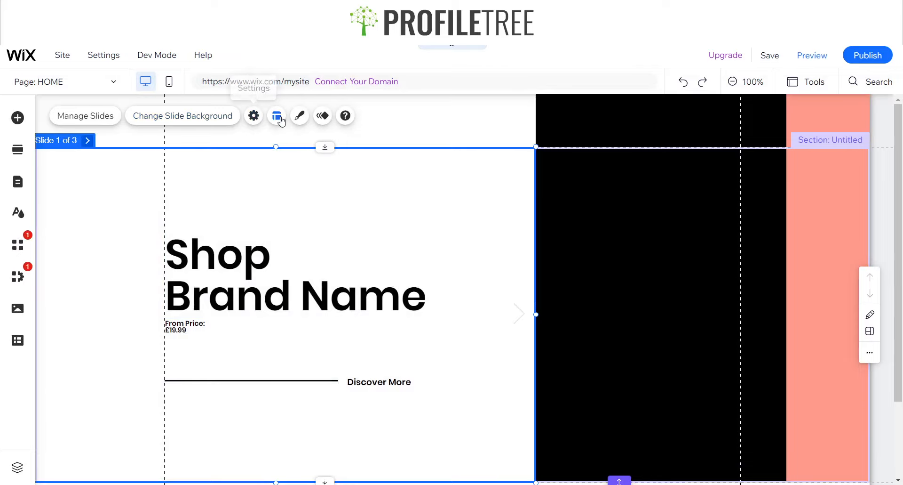
left_click(300, 116)
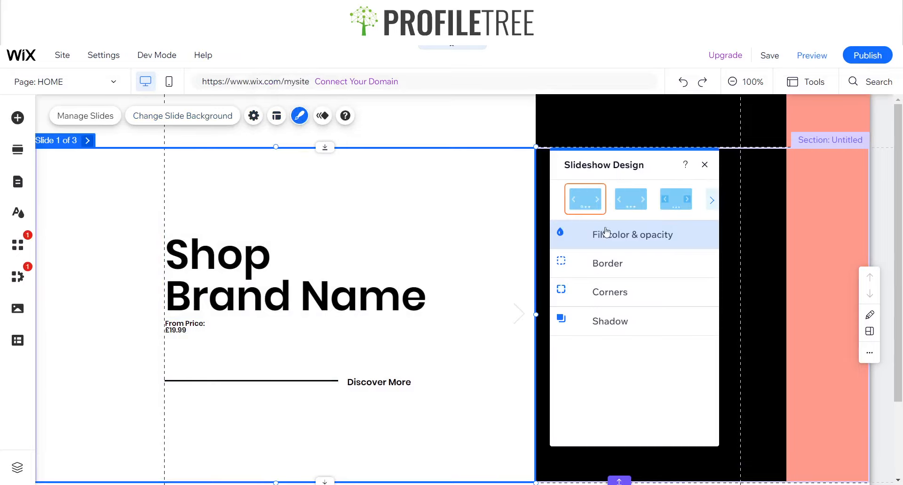
left_click(683, 203)
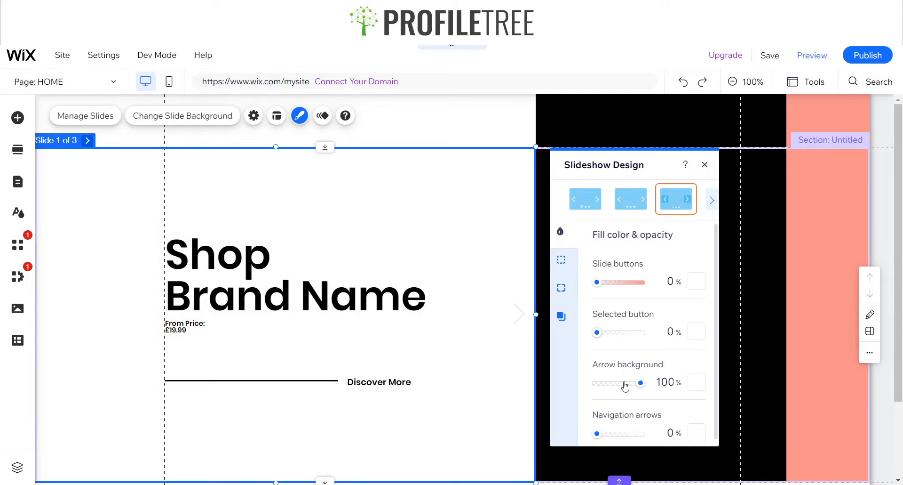
scroll(631, 416, "down", 1)
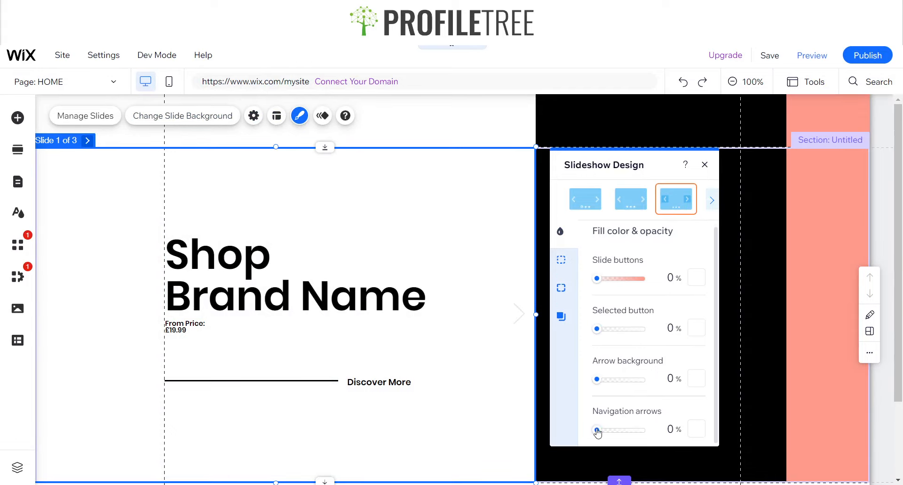
left_click_drag(597, 432, 573, 428)
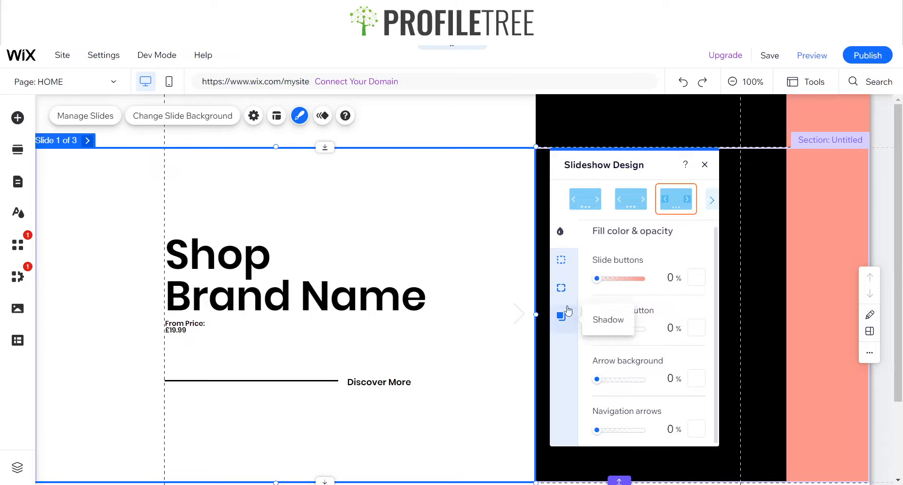
left_click(712, 199)
left_click(673, 199)
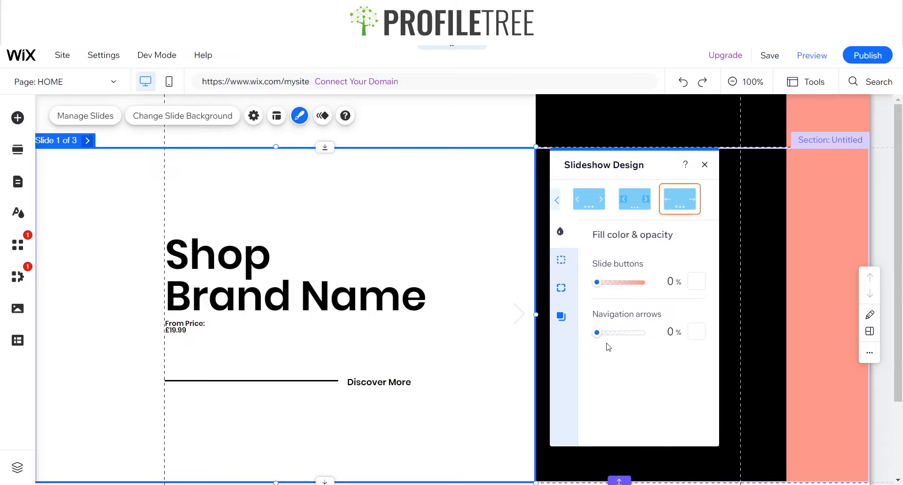
Apply the second slideshow design preset, with the selected button at 0% opacity and the slide buttons at 18%
left_click(589, 198)
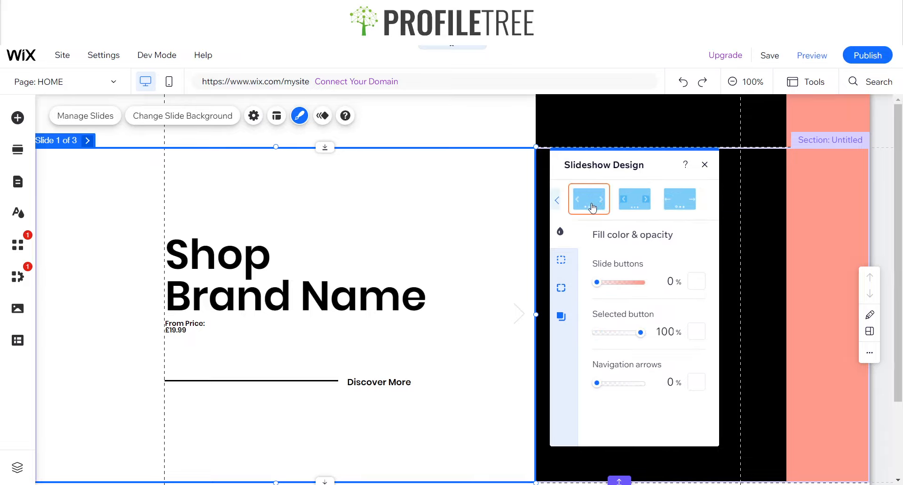
left_click_drag(552, 331, 550, 329)
mouse_move(597, 282)
left_mouse_down()
mouse_move(698, 286)
mouse_move(604, 282)
left_mouse_up()
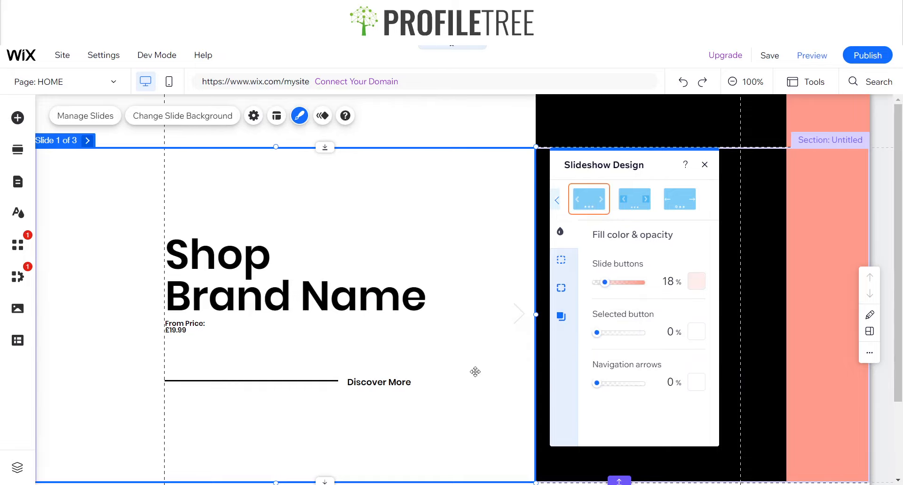
left_click(452, 292)
left_click(484, 349)
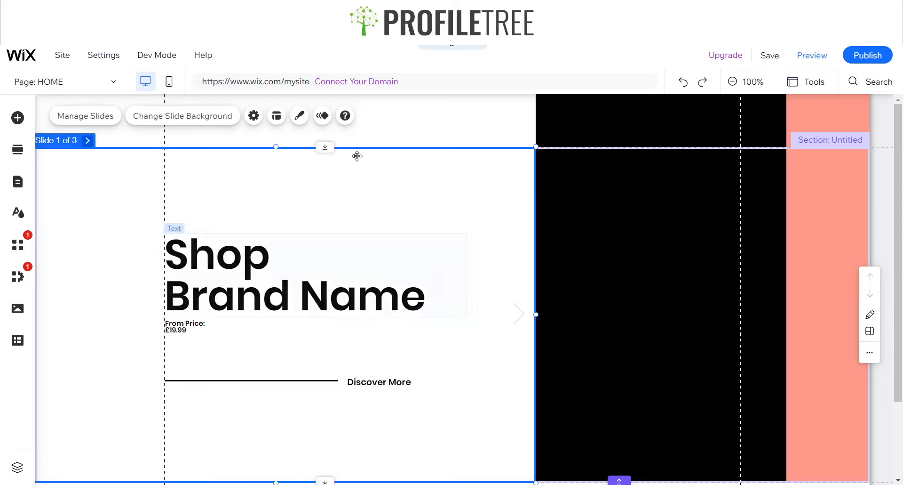
Enable the navigation arrows and the slide buttons in the slideshow's layout
left_click(277, 115)
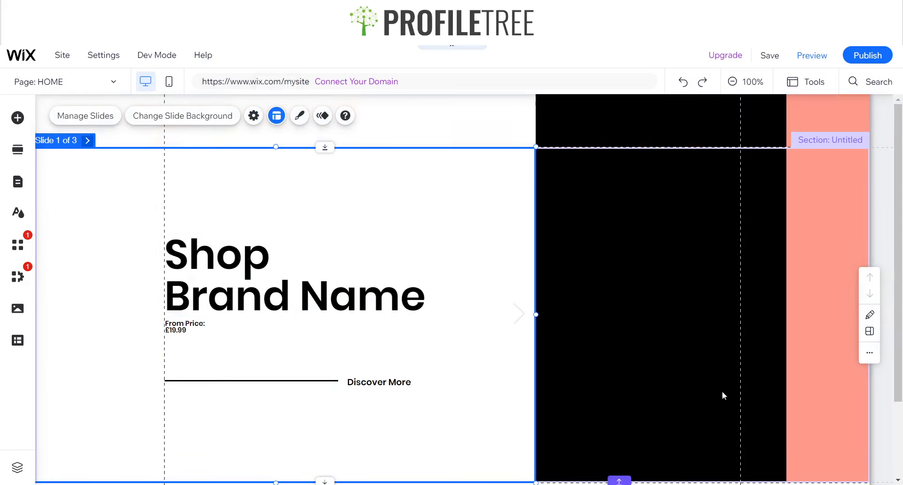
left_click(690, 228)
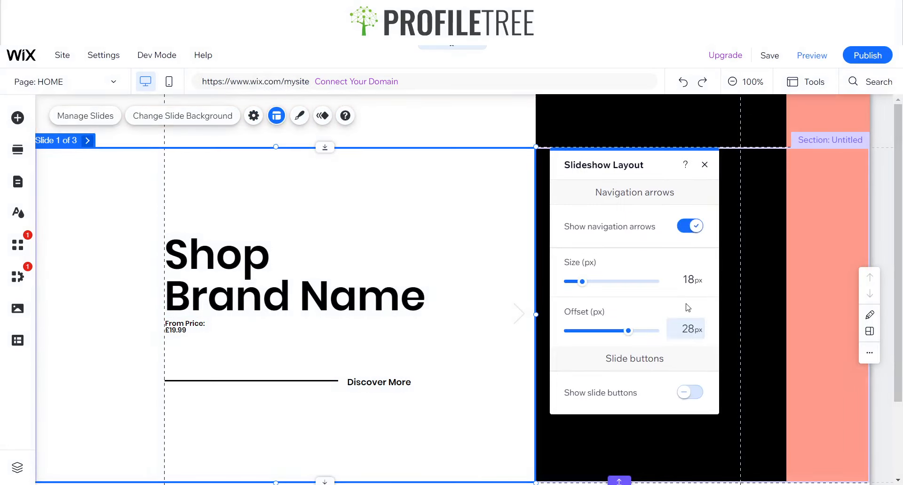
left_click(694, 397)
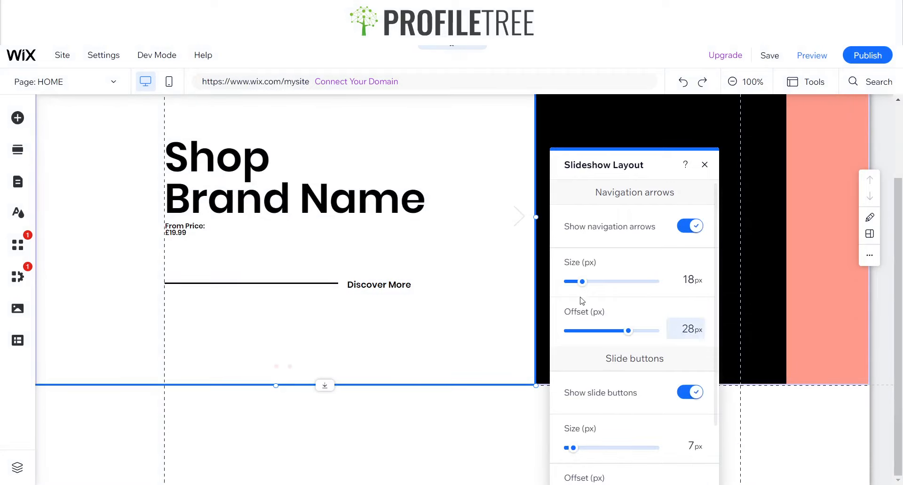
Set the size of the slideshow's navigation arrows to 8 px and close the layout settings
left_click_drag(583, 281, 624, 282)
left_click(564, 281)
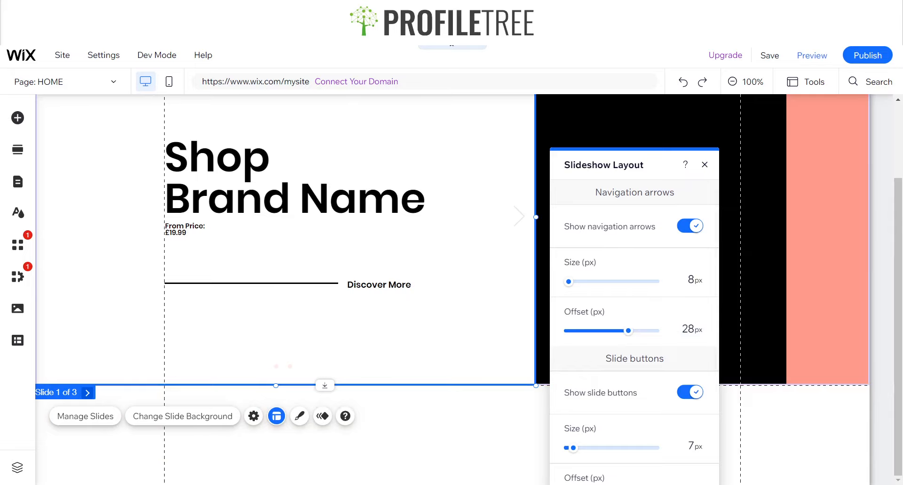
scroll(282, 283, "up", 2)
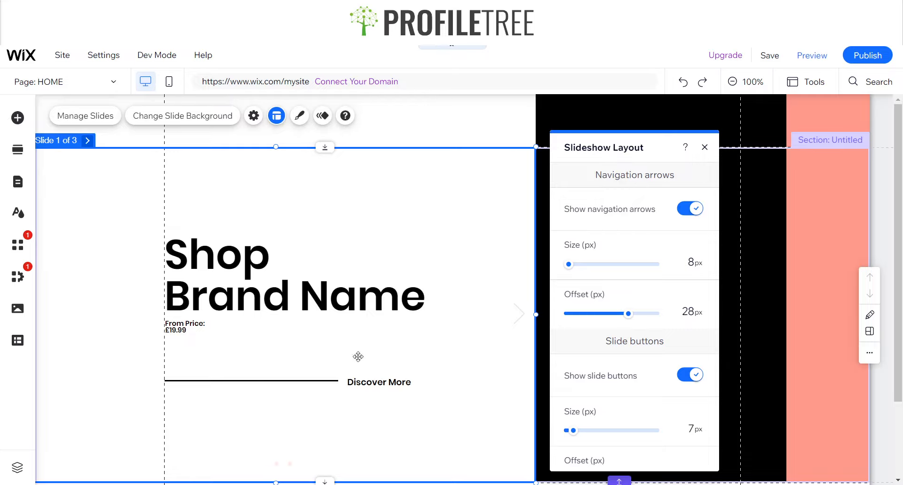
left_click(705, 148)
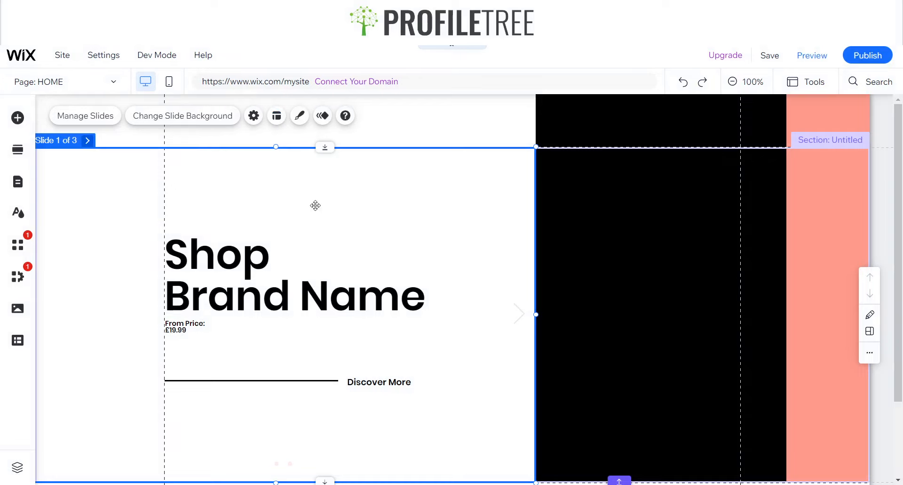
Cycle through the slideshow's slides and return to the first slide
left_click(93, 140)
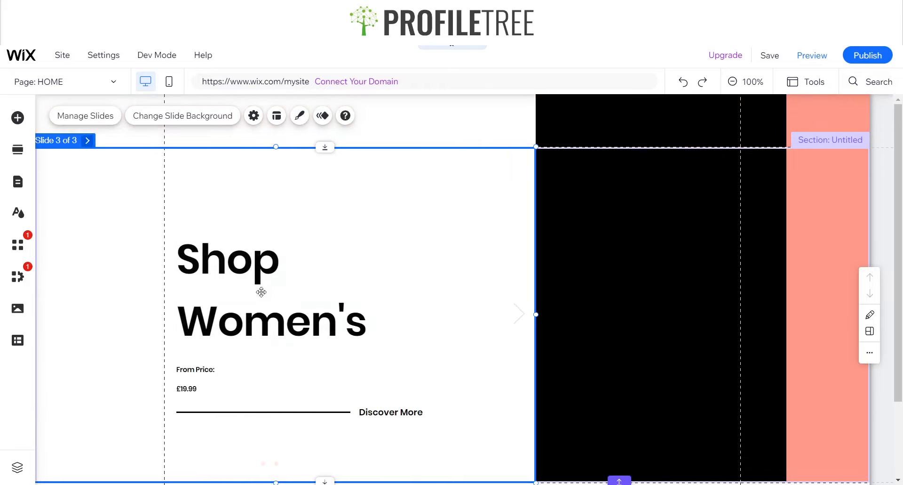
left_click(88, 140)
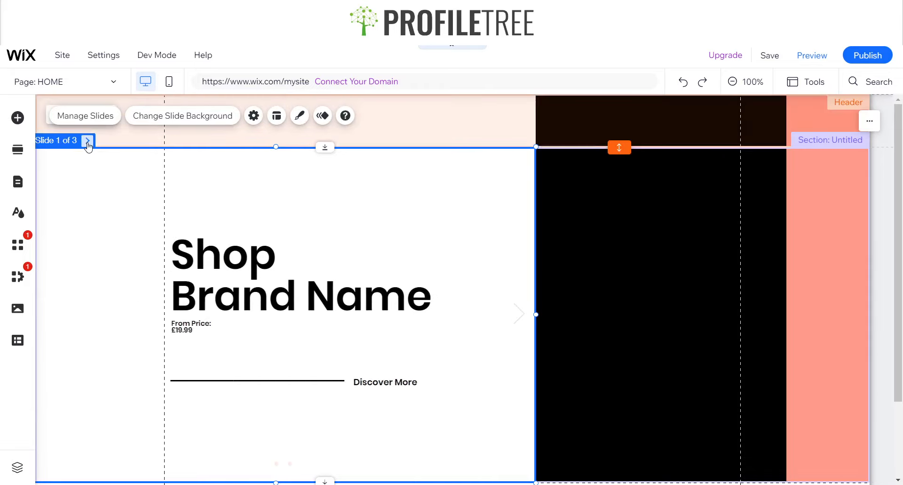
Compare the text placement on the slideshow's three slides and preview the site
left_click(87, 141)
left_click(88, 140)
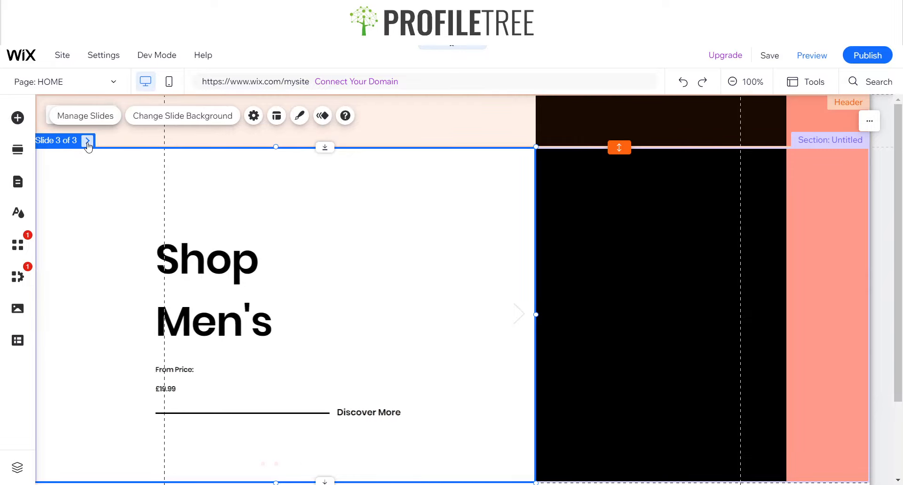
left_click(88, 141)
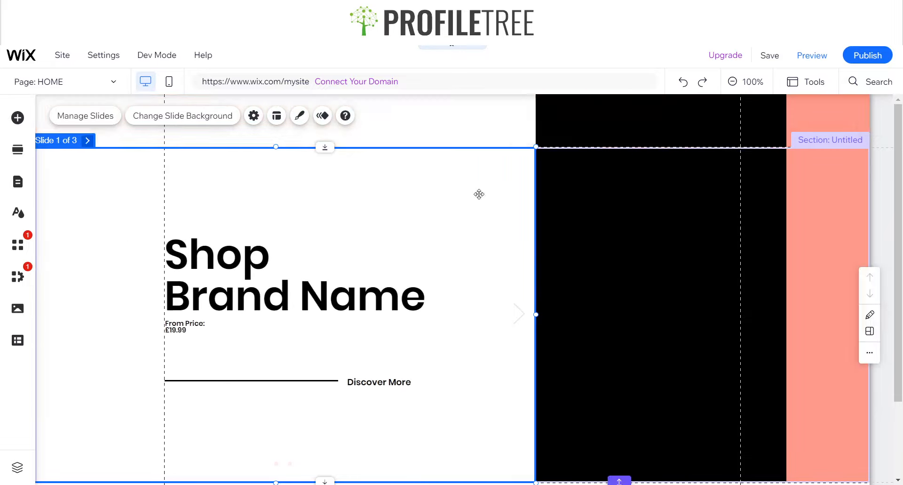
left_click(812, 55)
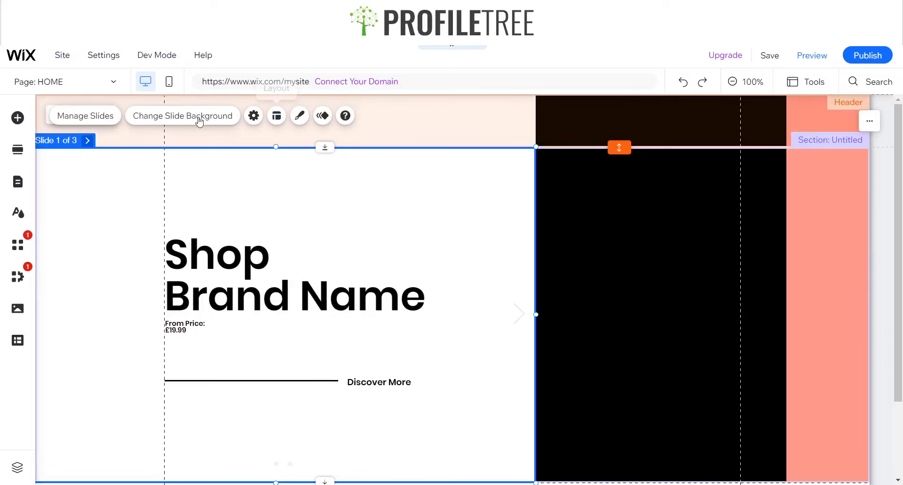
Delete the "SHOP MEN'S" and "SHOP WOMEN'S" slides from the slideshow
left_click(78, 117)
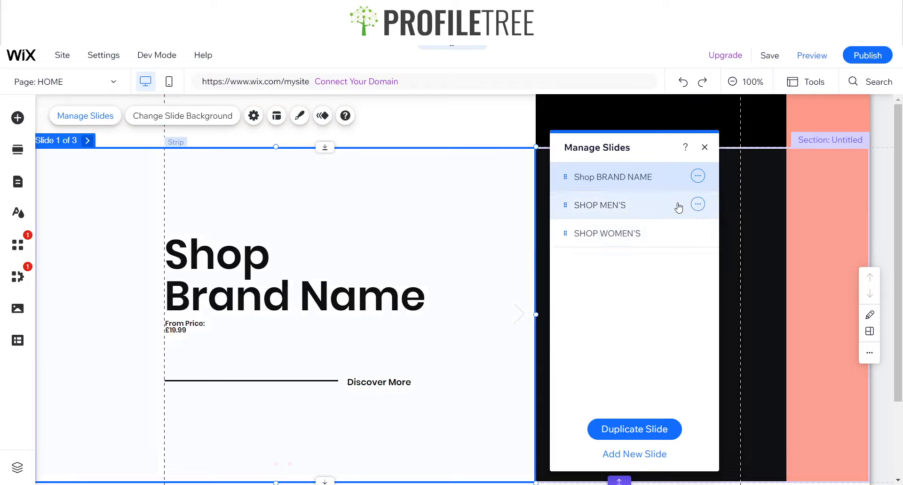
left_click(698, 204)
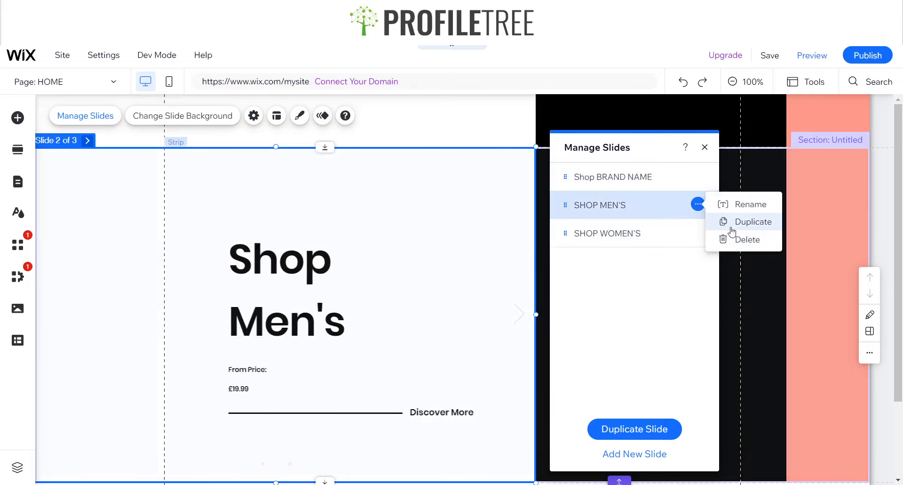
left_click(740, 246)
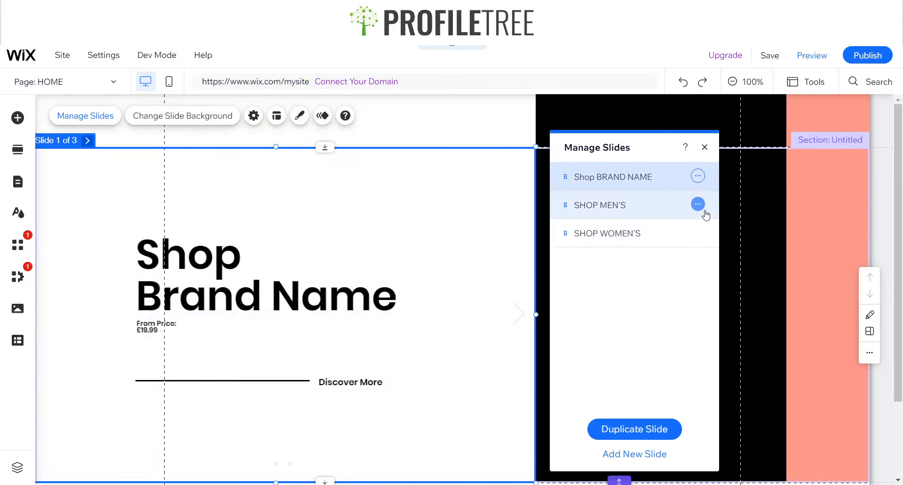
left_click(698, 205)
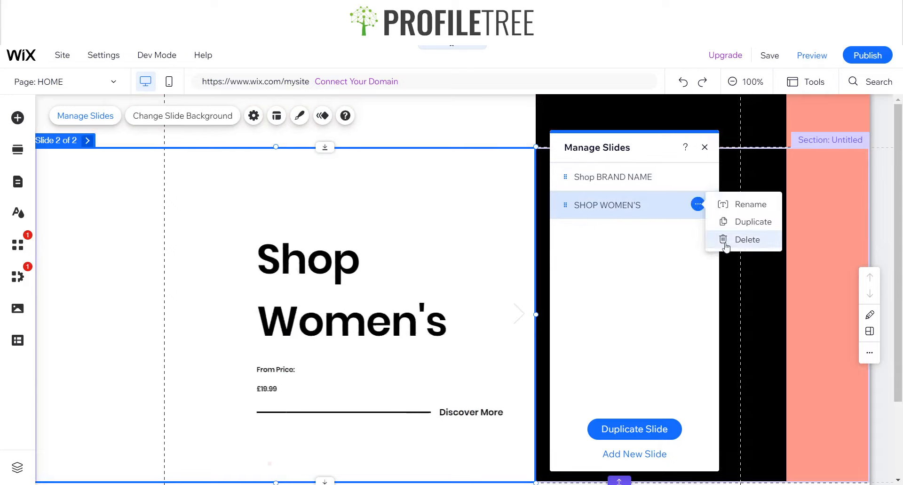
Duplicate the "Shop BRAND NAME" slide and duplicate its copy to make three matching slides
left_click(697, 177)
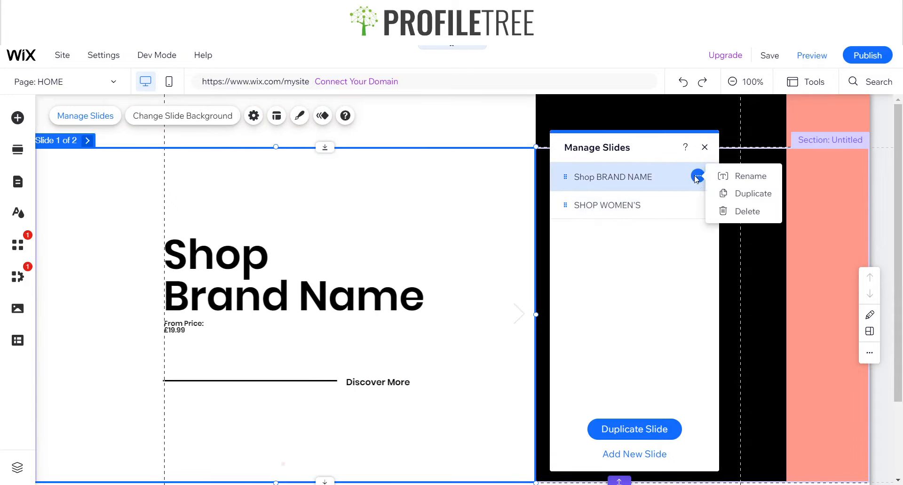
left_click(714, 194)
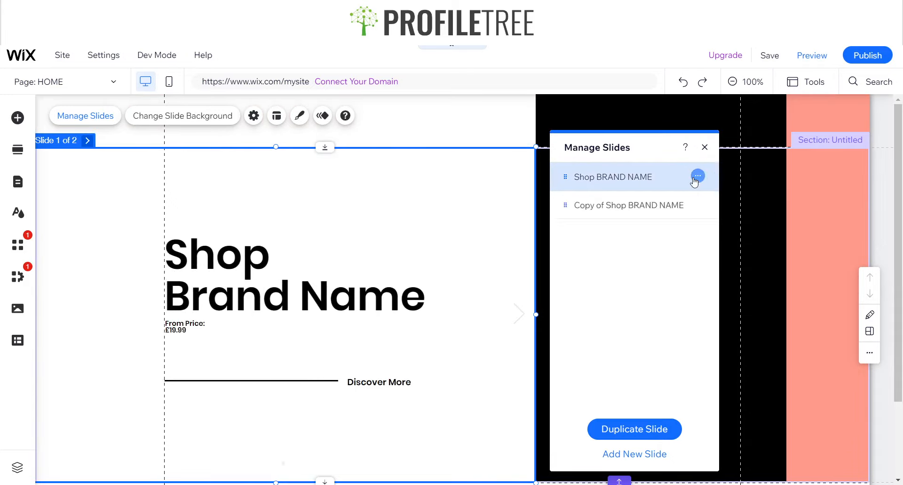
left_click(698, 205)
left_click(724, 228)
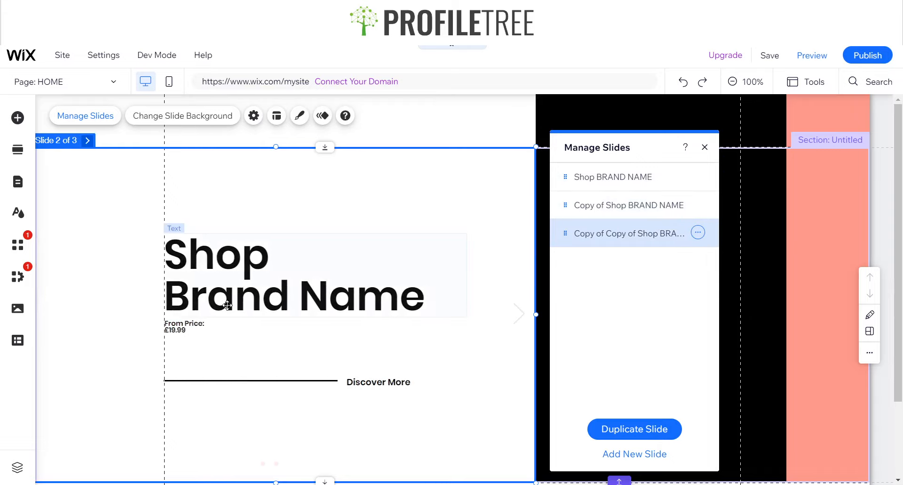
Rename the second slide "Shop Men's" and the third slide "Shop Women's" in the slide list
left_click(699, 204)
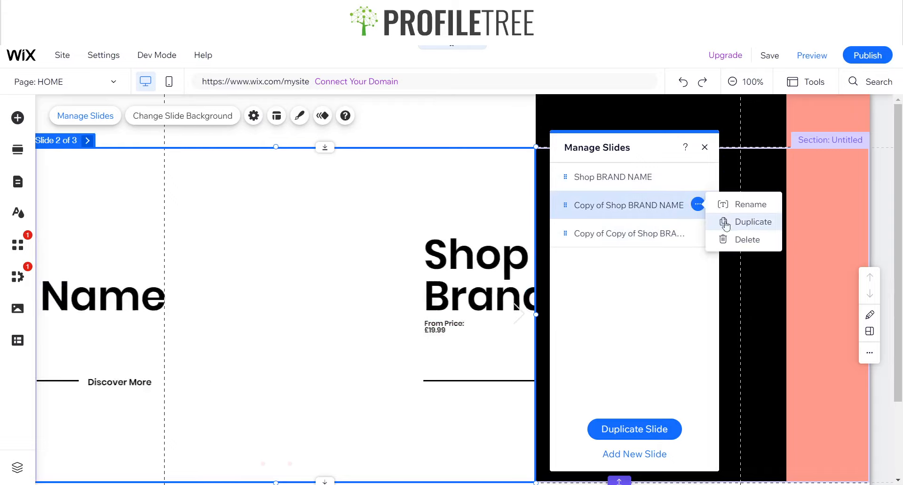
left_click(746, 204)
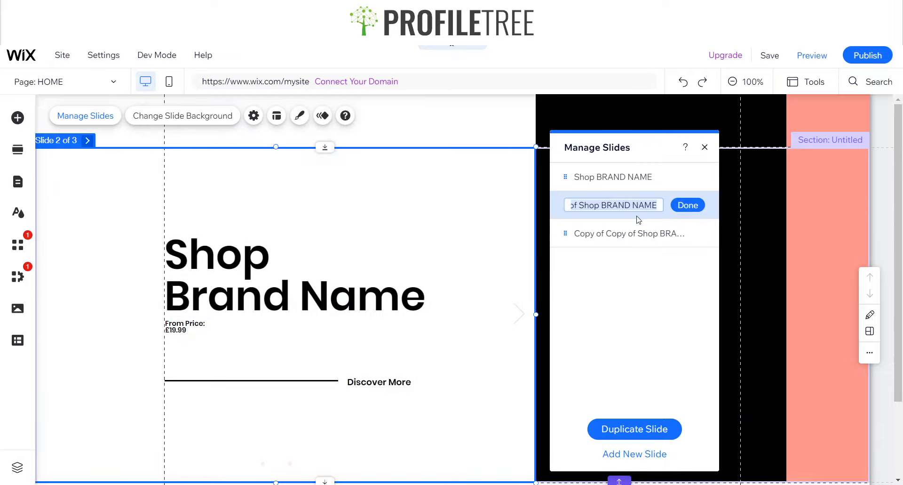
type("Shop Men's")
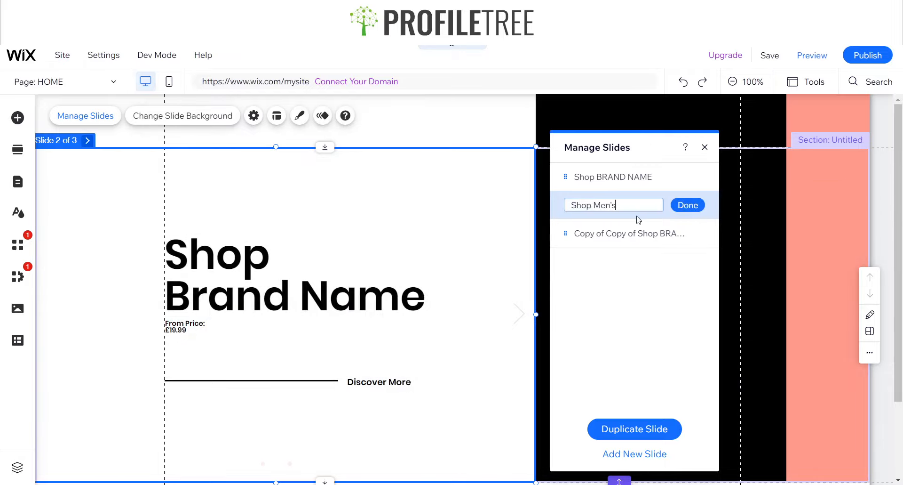
left_click(688, 204)
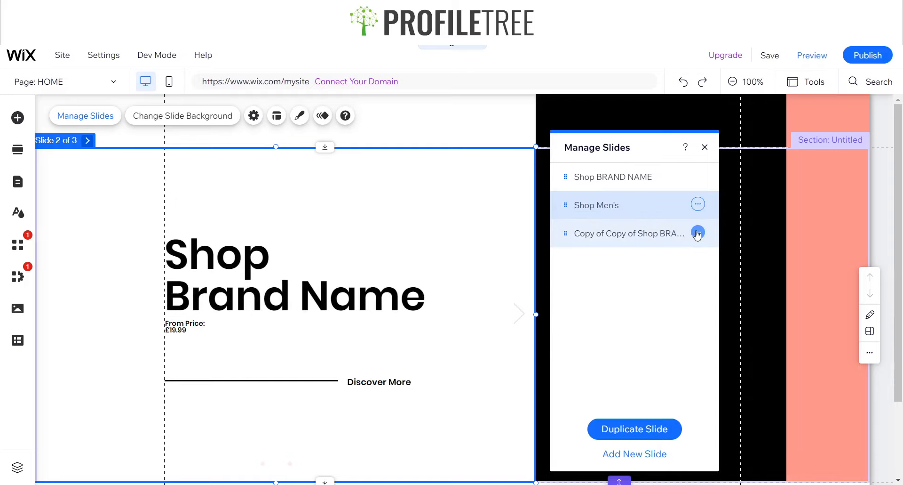
left_click(698, 233)
left_click(746, 231)
type("Sh")
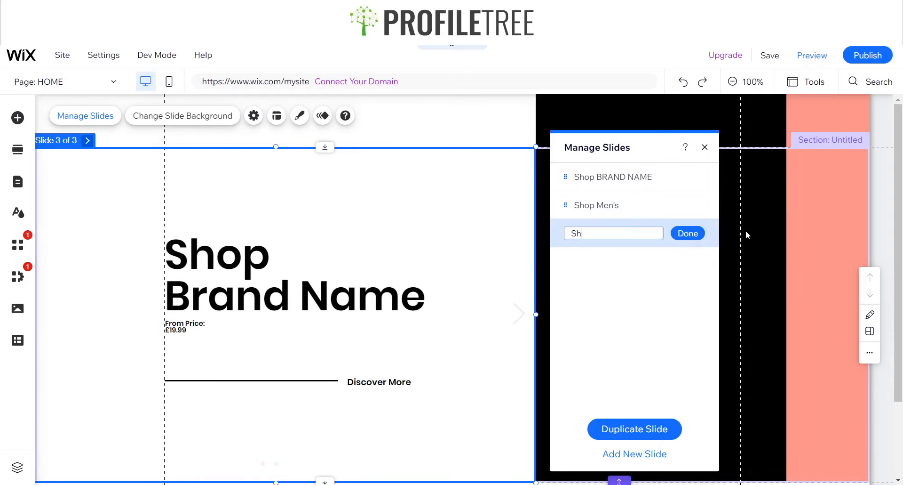
type("op Women's")
left_click(687, 232)
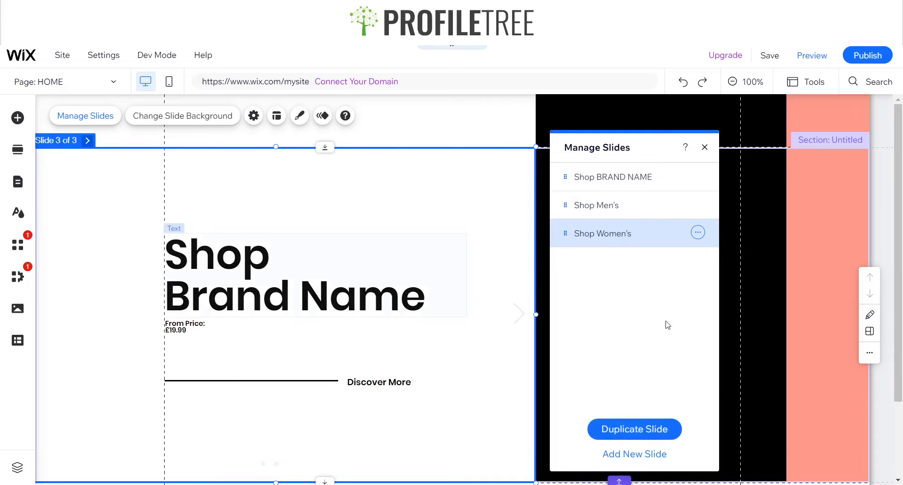
Duplicate the "Shop Women's" slide three times in succession
left_click(649, 428)
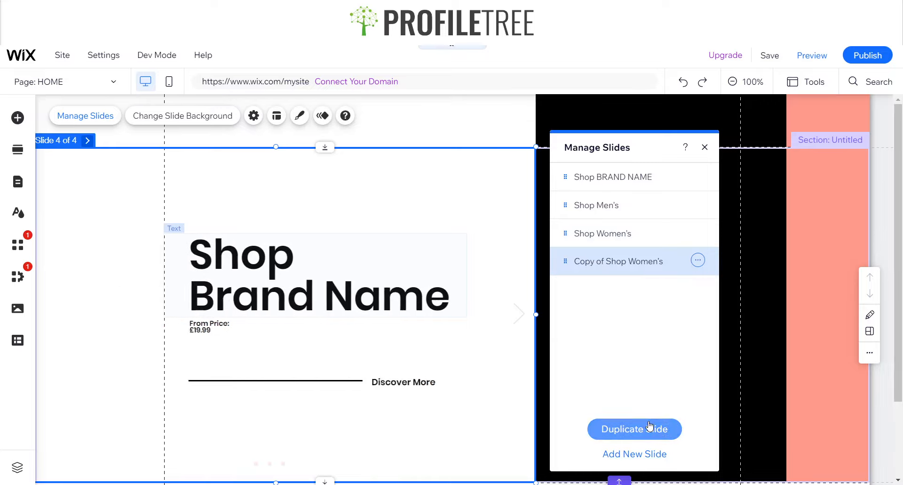
left_click(652, 426)
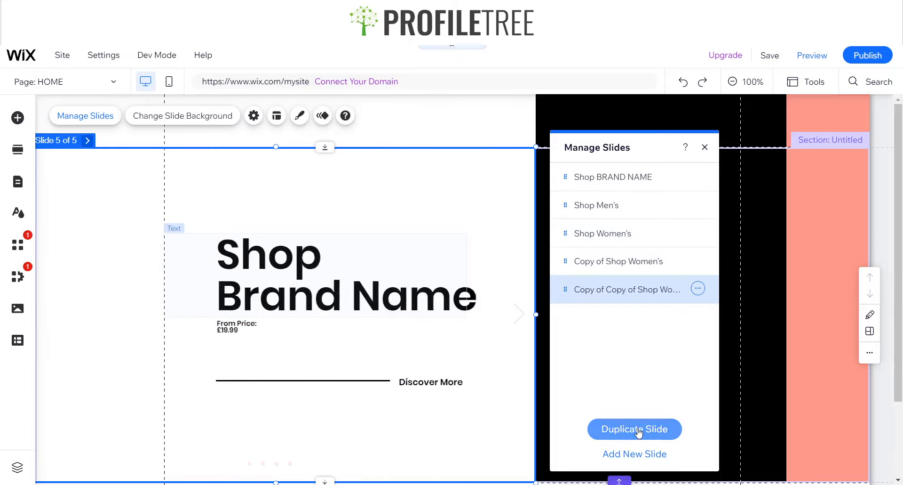
left_click(638, 428)
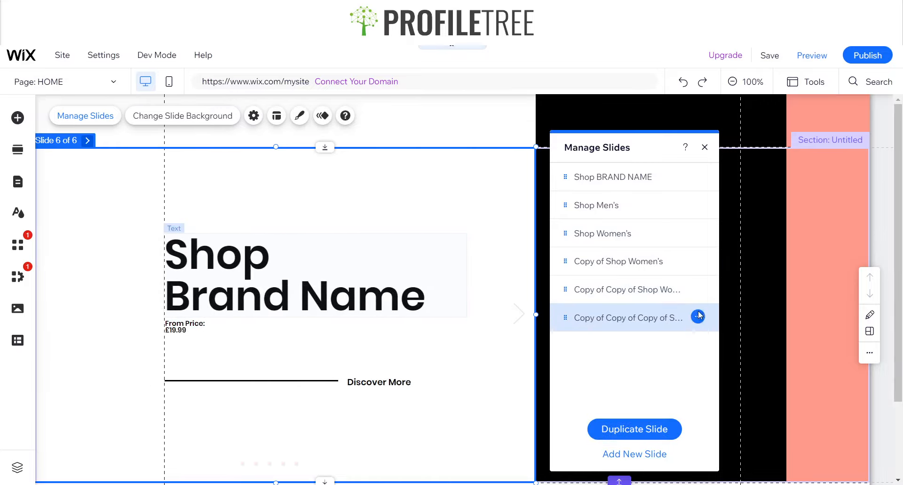
Delete the three extra copies of the "Shop Women's" slide and close the slide list
left_click(698, 316)
left_click(736, 351)
left_click(698, 288)
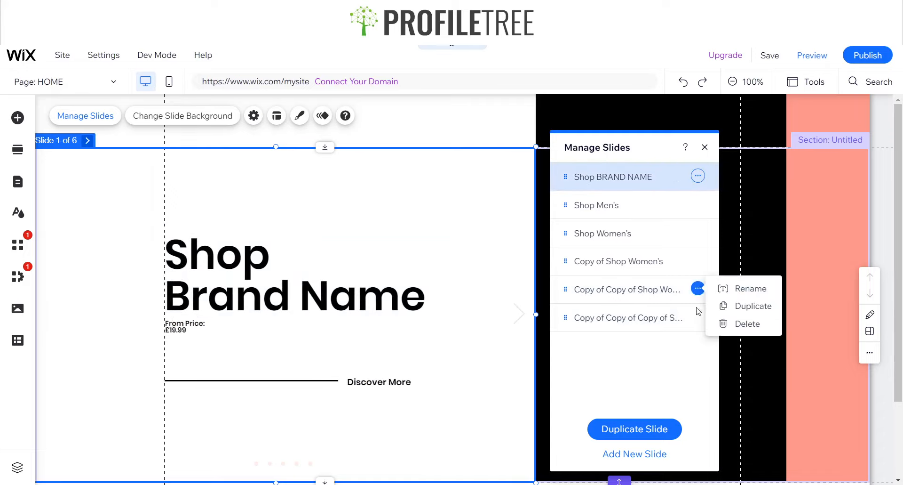
left_click(728, 322)
left_click(699, 260)
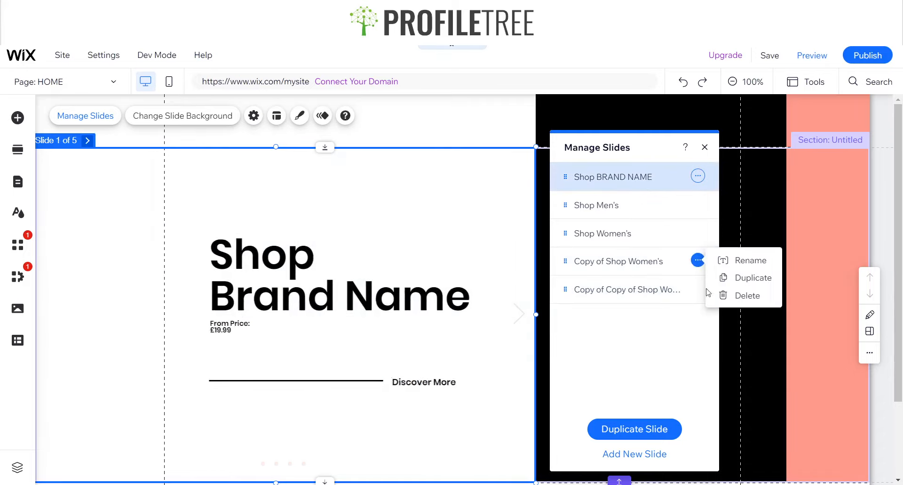
left_click(734, 294)
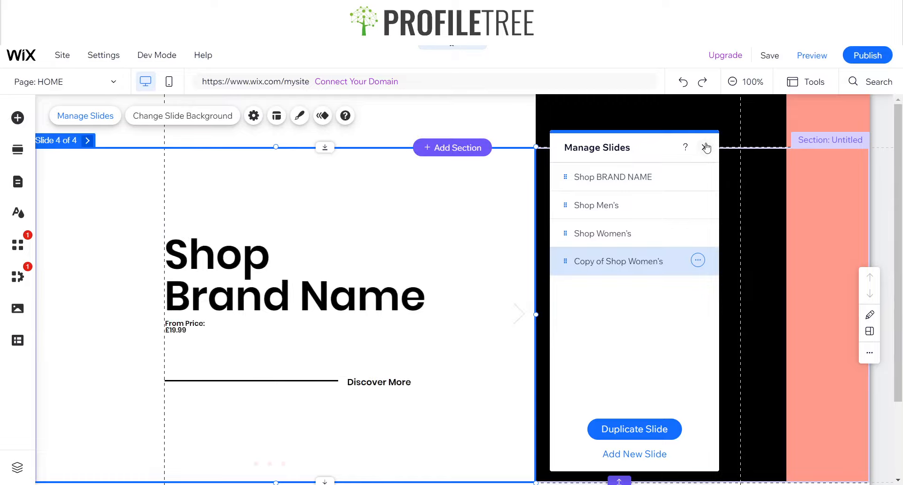
left_click(705, 147)
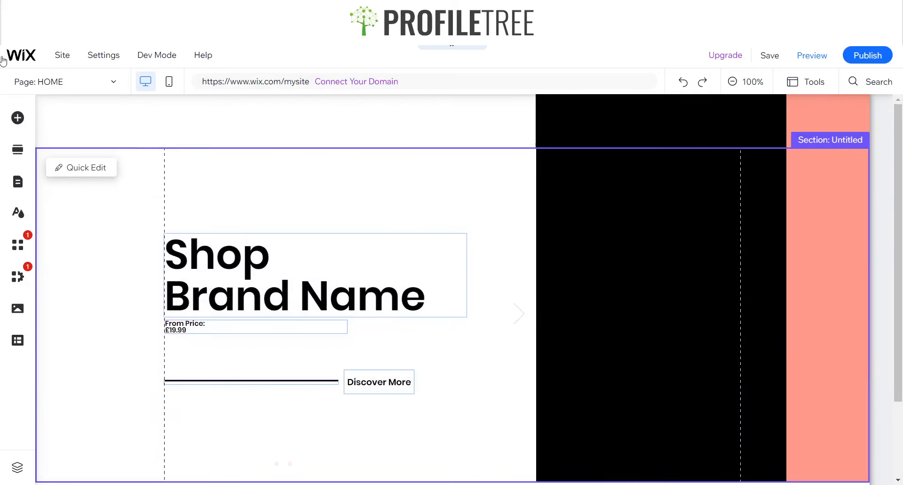
left_click(133, 243)
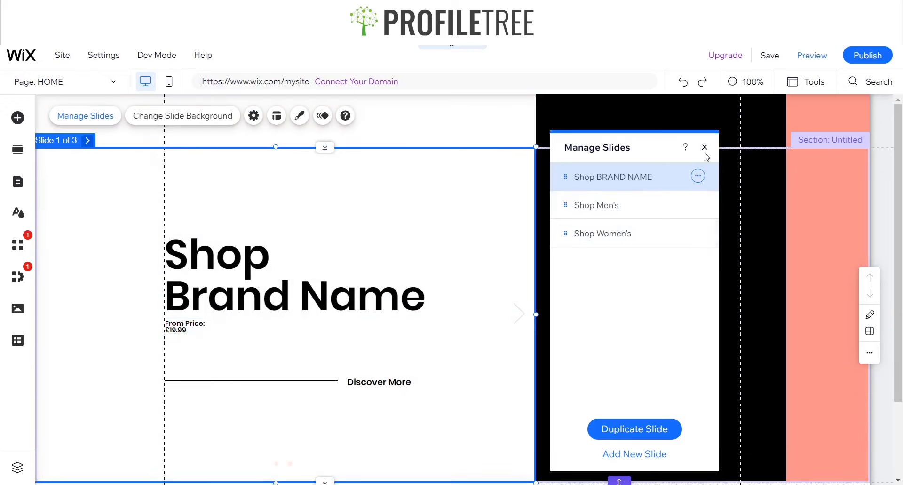
left_click(704, 148)
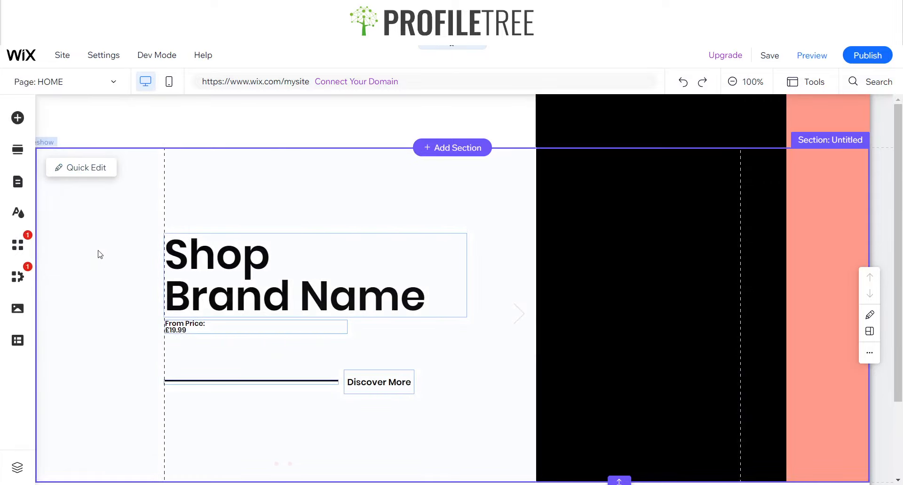
Replace "Brand Name" with "Men's" in the heading of the second slide
left_click(59, 135)
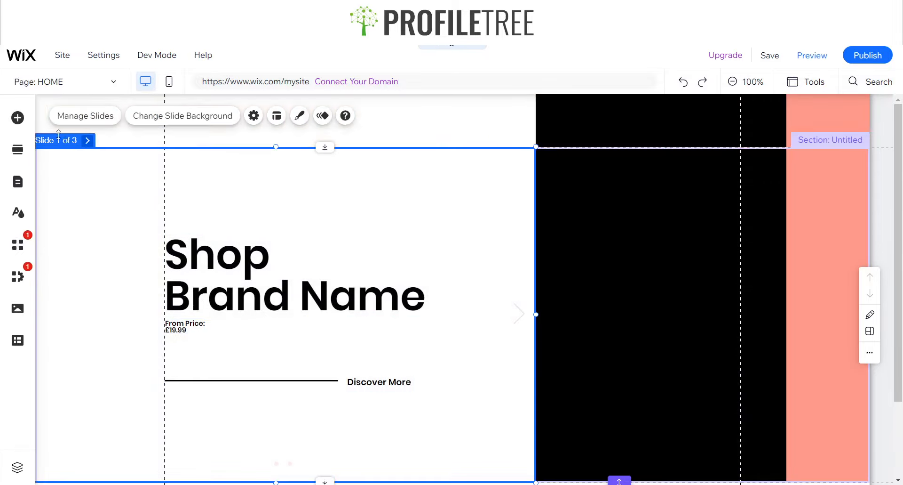
left_click(255, 279)
double_click(256, 282)
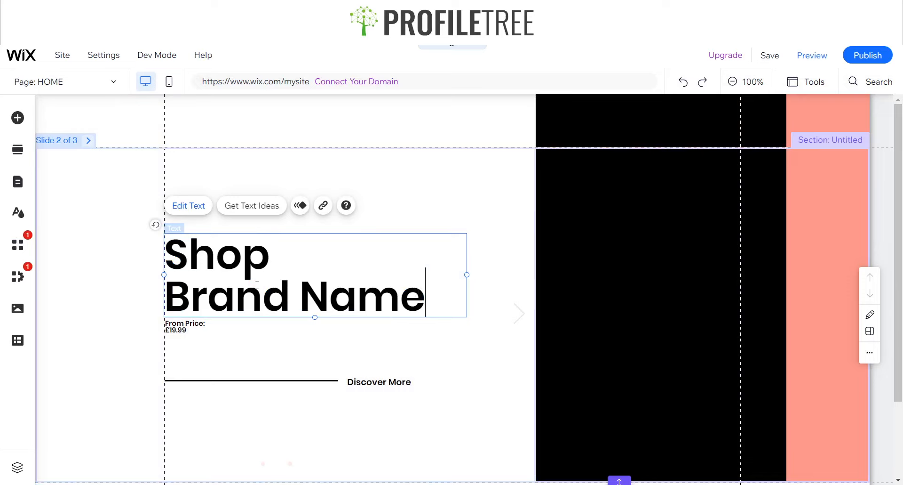
left_click_drag(257, 285, 179, 286)
type("Men")
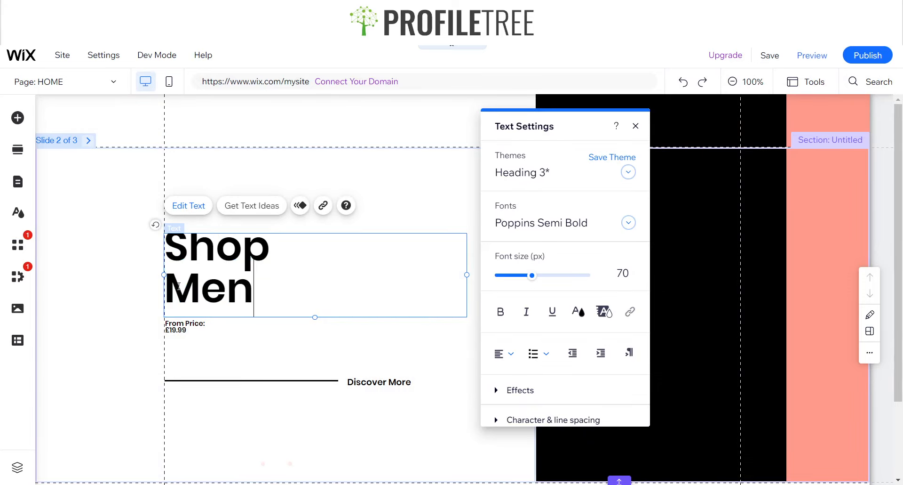
type("'s")
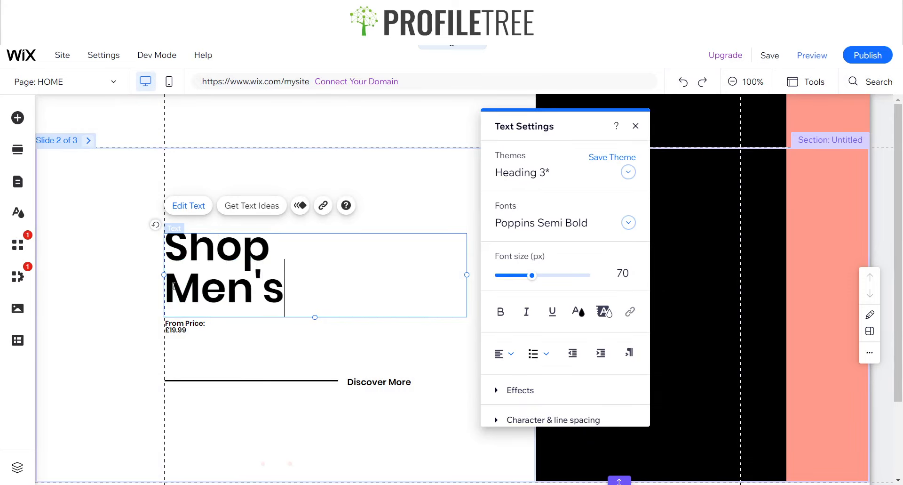
left_click(190, 381)
Replace "Brand Name" with "Women's" in the heading of the third slide
left_click(87, 140)
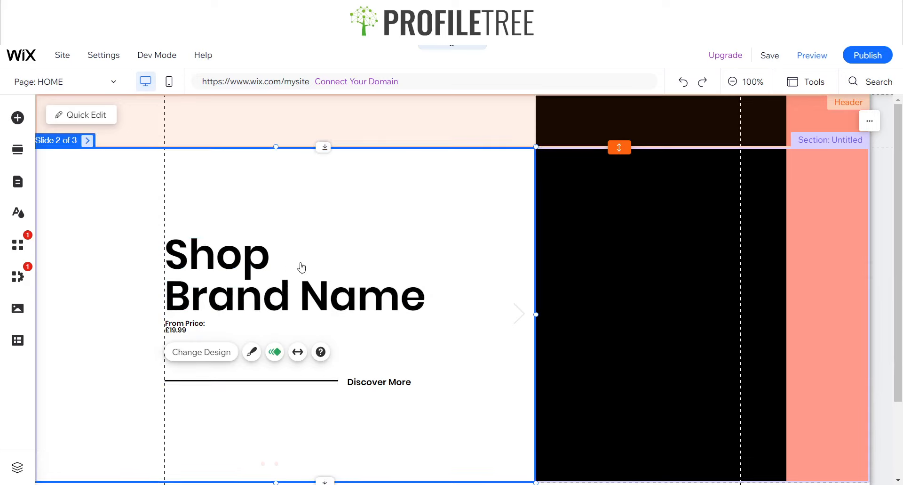
left_click(310, 282)
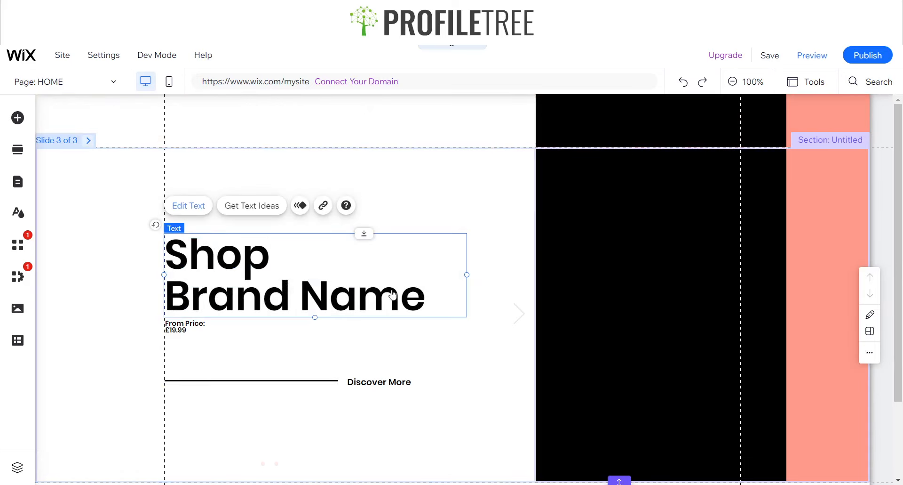
double_click(392, 294)
left_click_drag(428, 292, 201, 273)
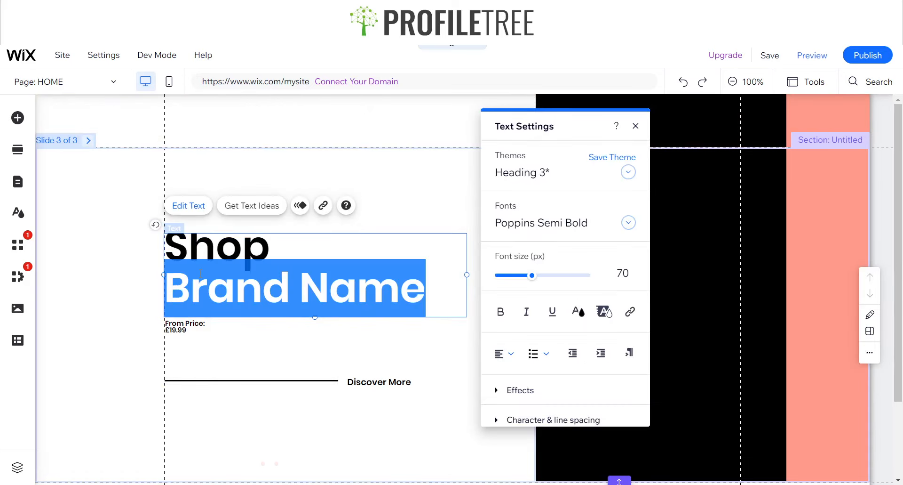
type("Women's")
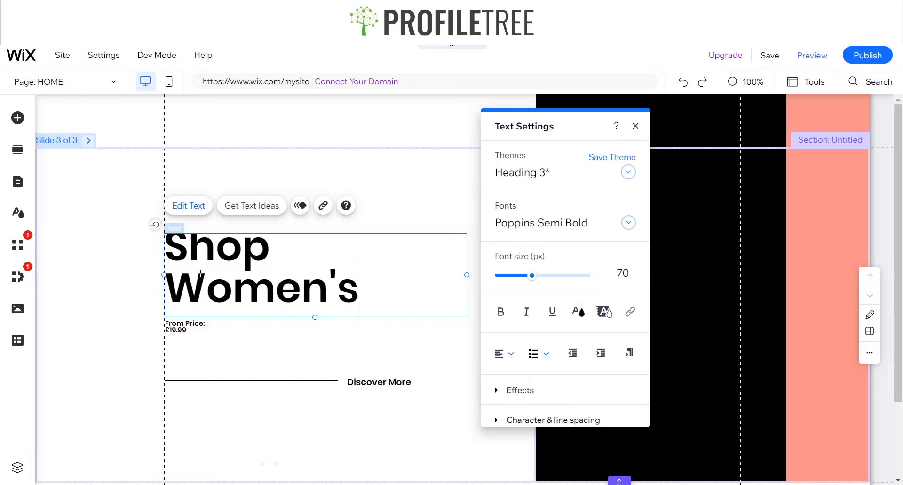
left_click(438, 172)
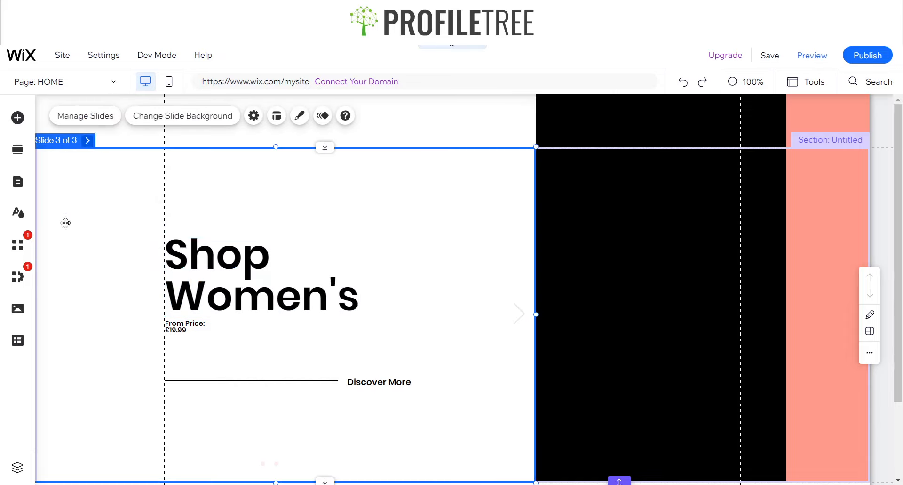
Cycle through all three slides to check that their headings and layout line up
left_click(88, 141)
left_click(88, 140)
left_click(88, 141)
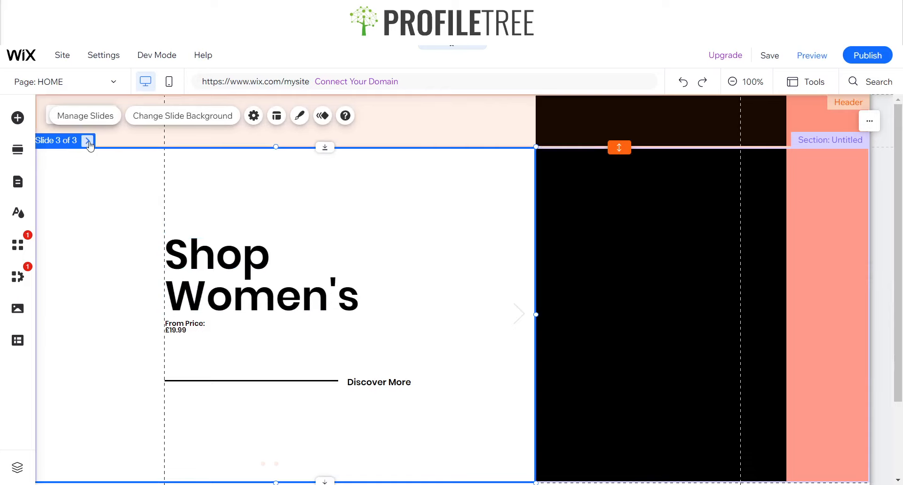
Check the animation settings of the headings and the "Discover More" button on the third and first slides
left_click(319, 294)
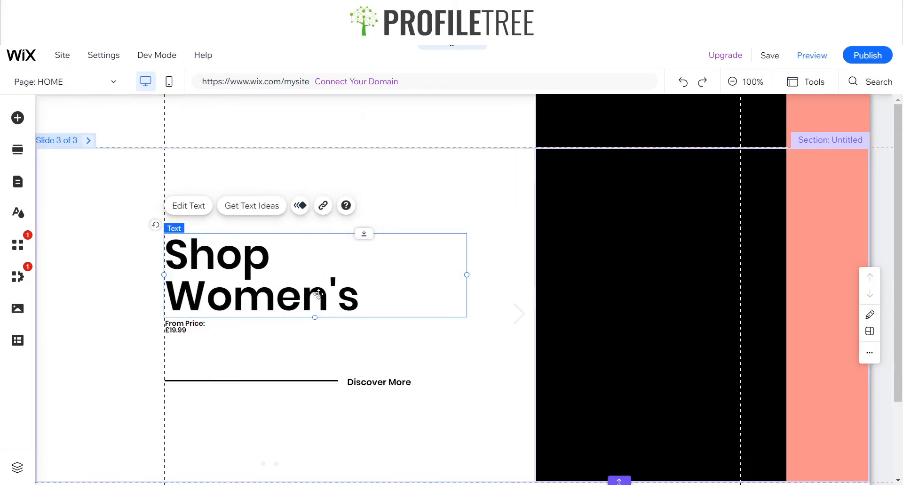
left_click(302, 206)
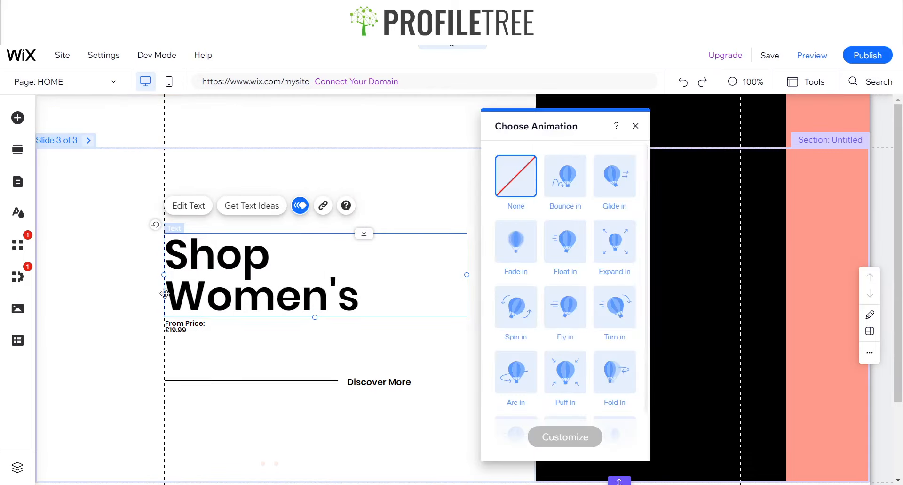
left_click(188, 329)
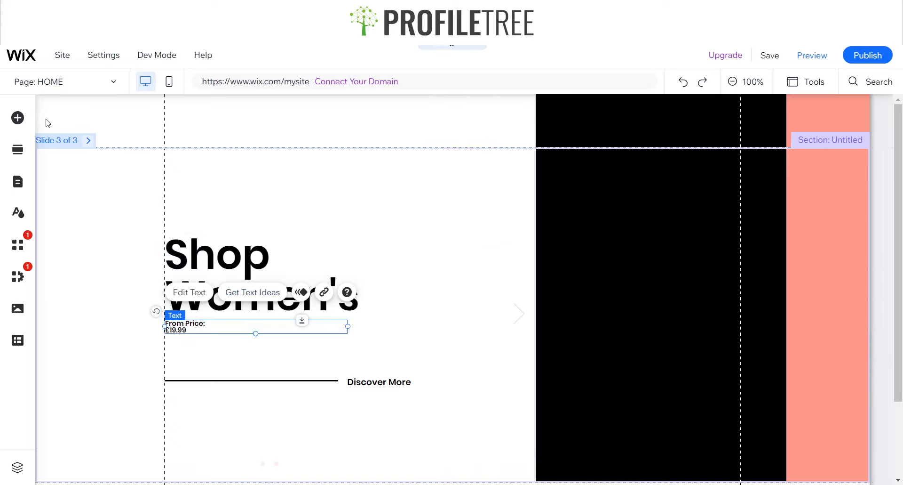
left_click(88, 141)
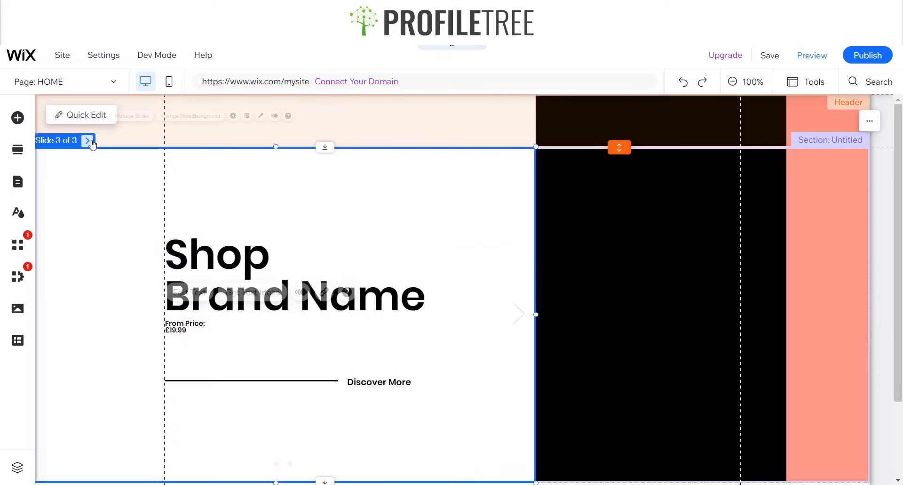
left_click(281, 283)
left_click(299, 205)
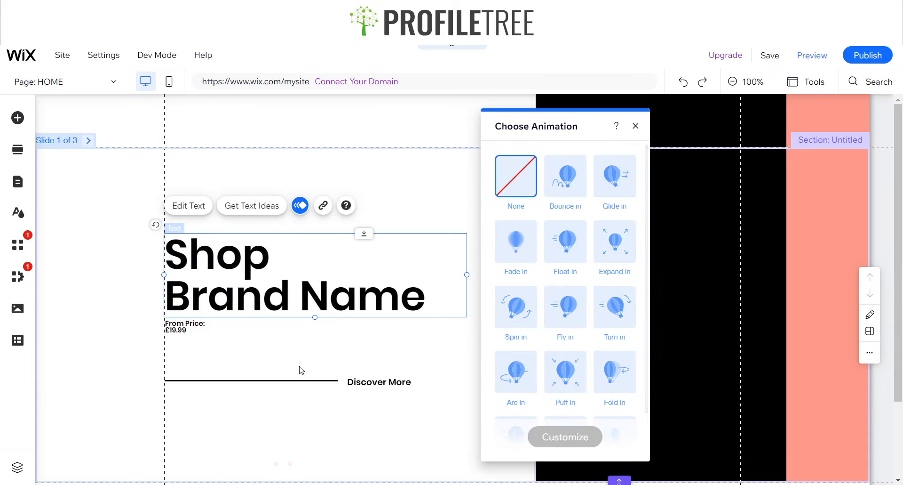
left_click(297, 379)
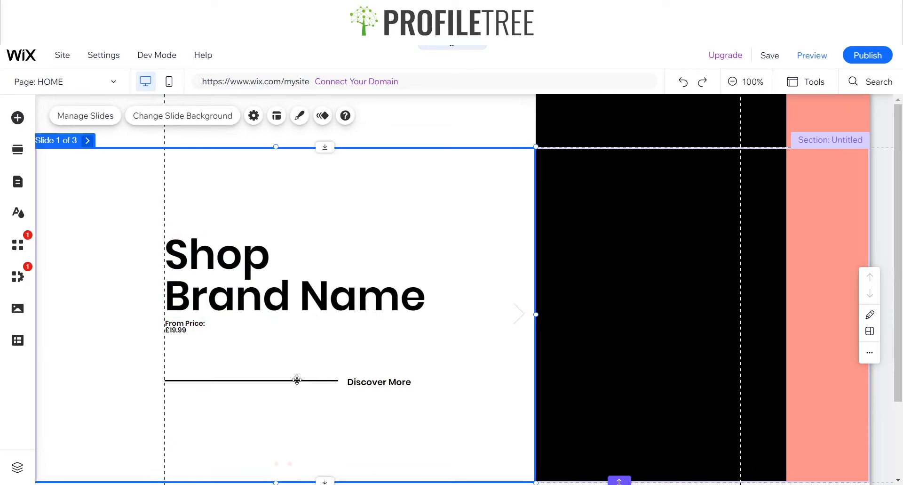
left_click(369, 383)
left_click(492, 342)
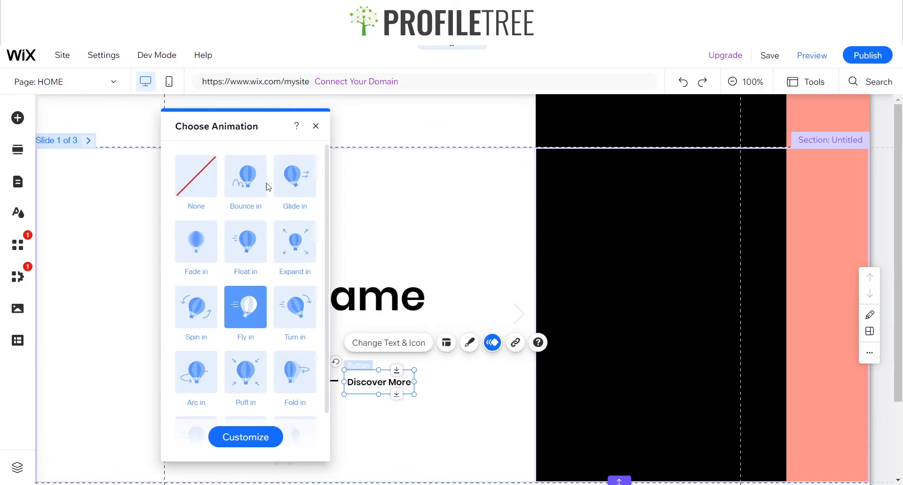
left_click(315, 125)
Try the Fly in animation on the "Shop Brand Name" heading of the first slide
left_click(248, 259)
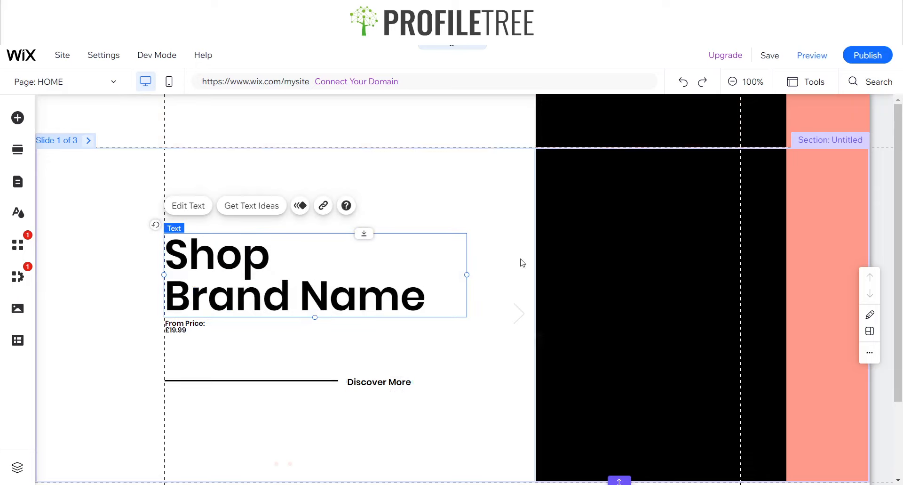
left_click(293, 207)
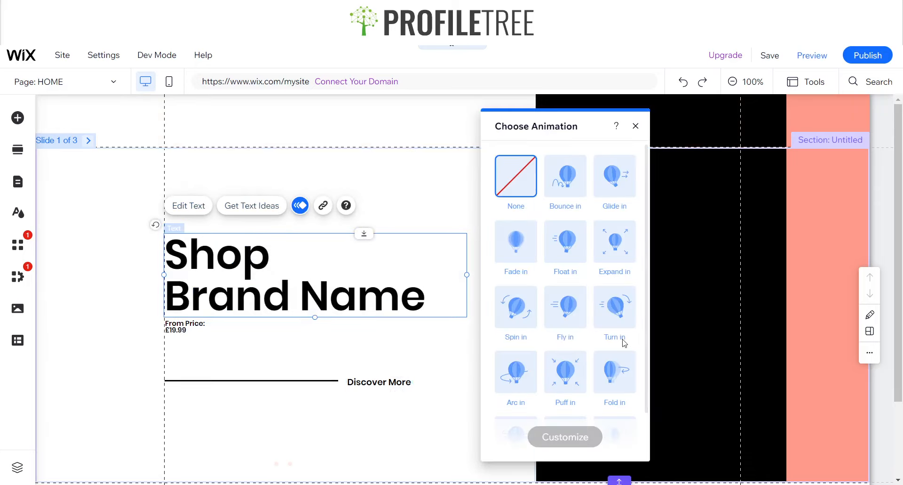
left_click(579, 324)
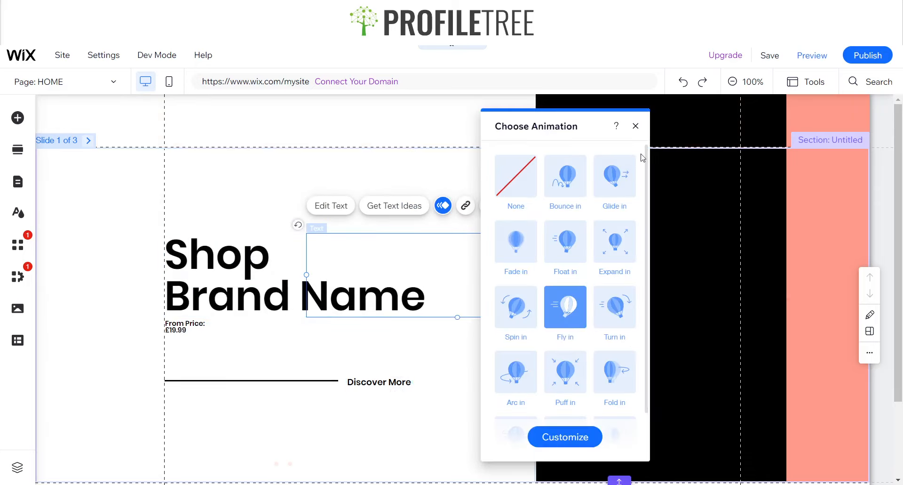
left_click(635, 126)
Preview the finished House of Retro reference site and examine the animations of its first slide's heading and price text in the editor
left_click(812, 55)
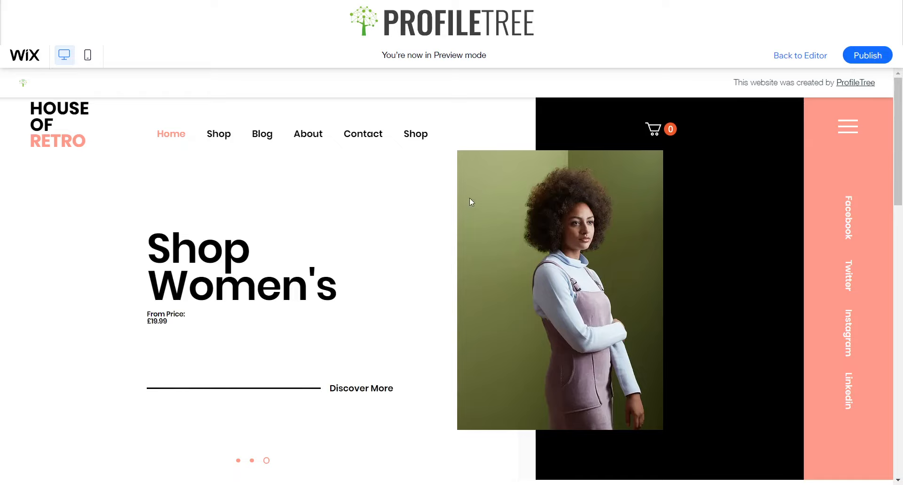
left_click(799, 58)
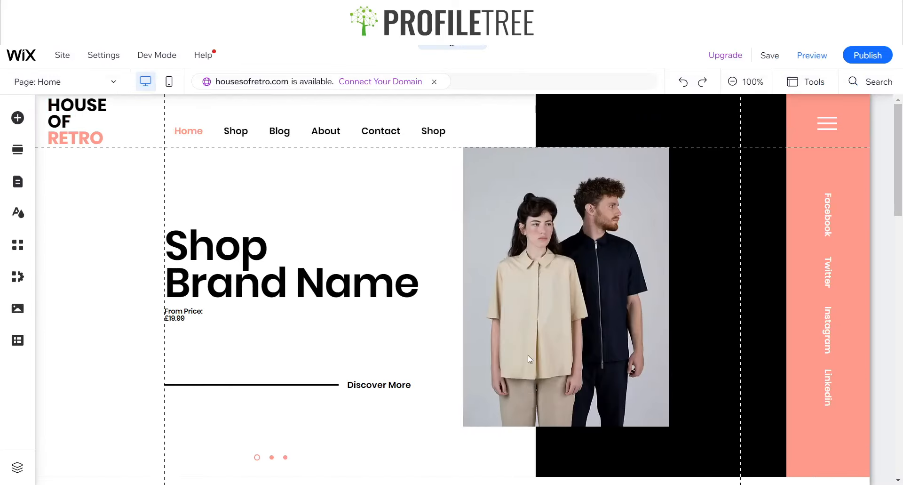
scroll(244, 283, "down", 1)
scroll(262, 259, "down", 2)
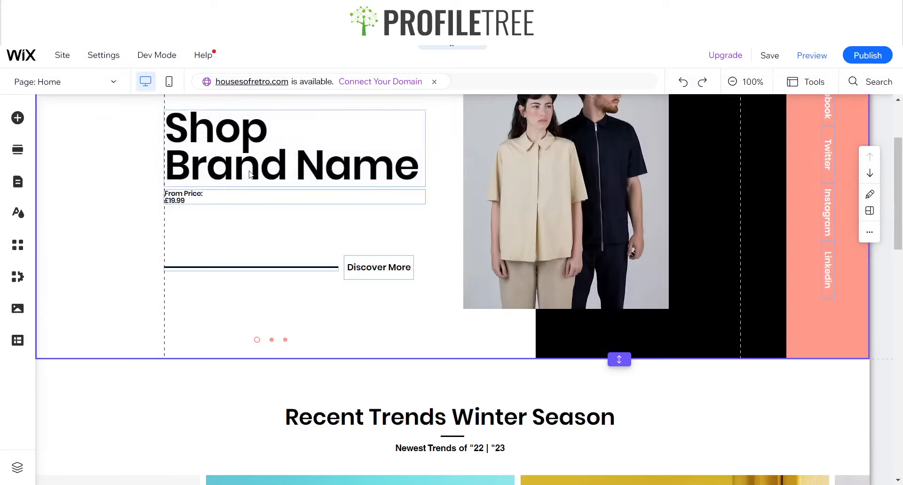
scroll(259, 268, "up", 3)
left_click(355, 278)
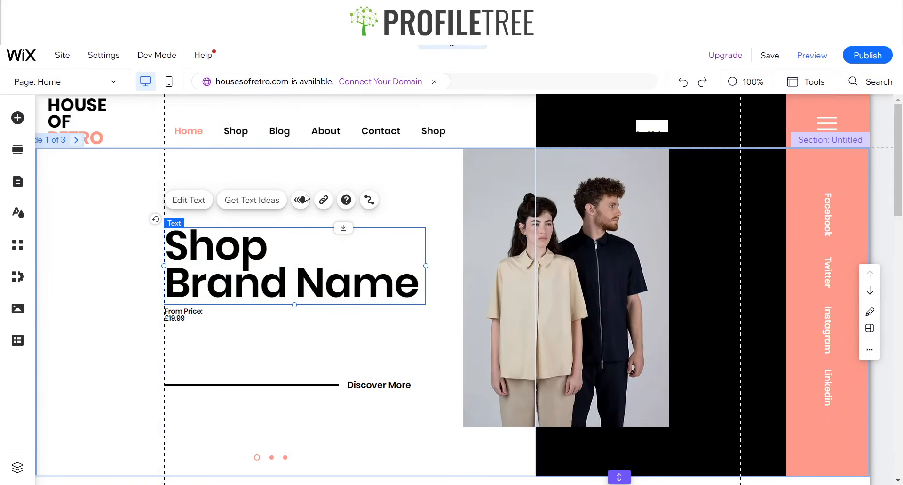
left_click(190, 314)
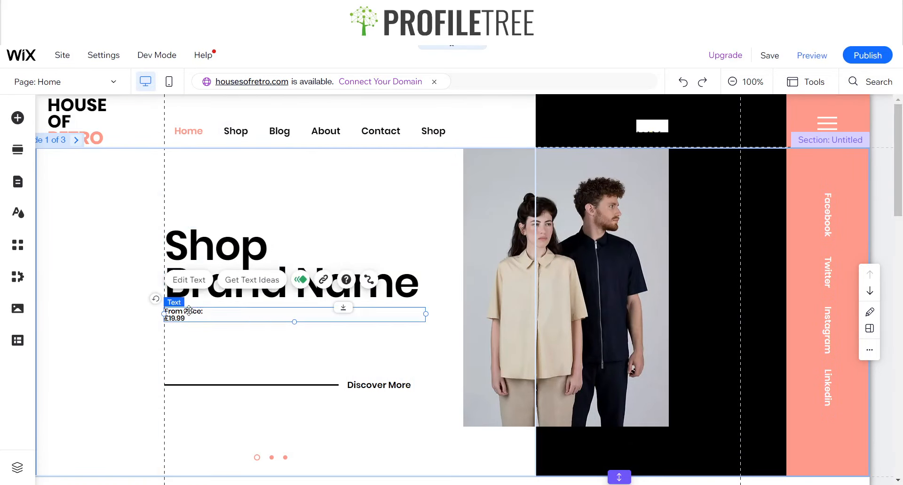
left_click(301, 280)
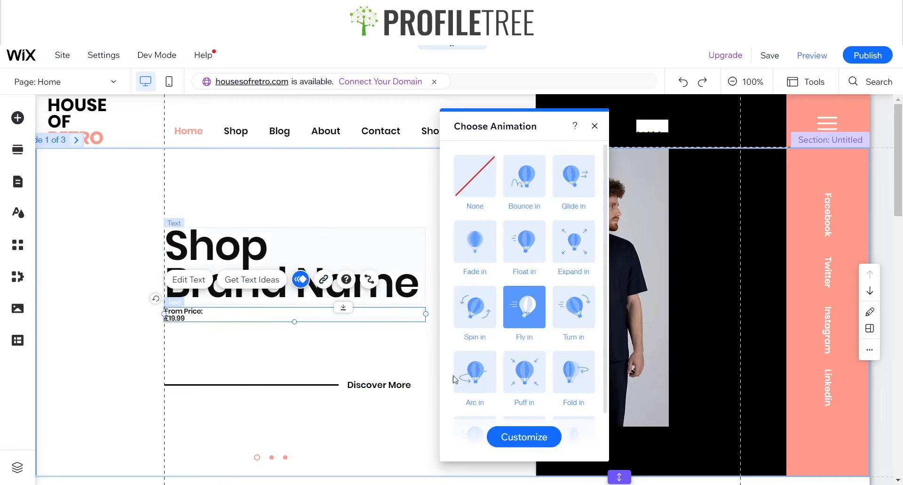
left_click(524, 437)
left_click(598, 128)
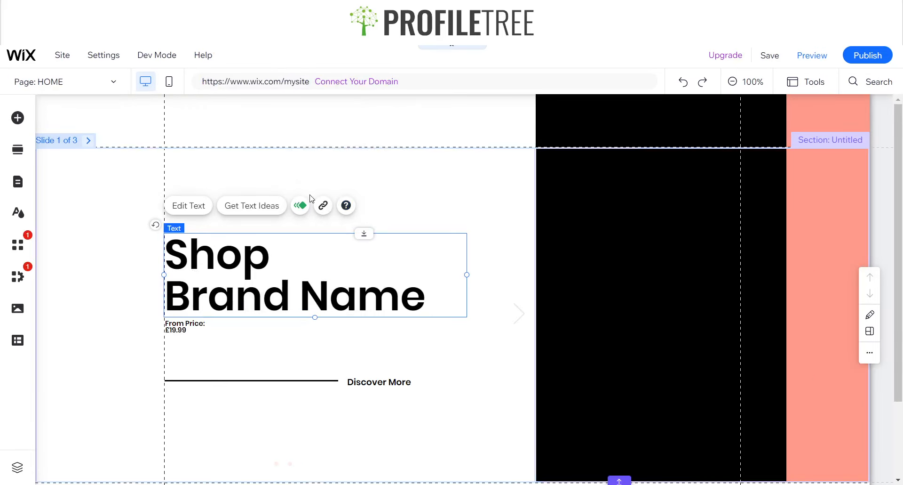
Remove the animation from the "Shop Brand Name" heading by setting it to None
left_click(300, 205)
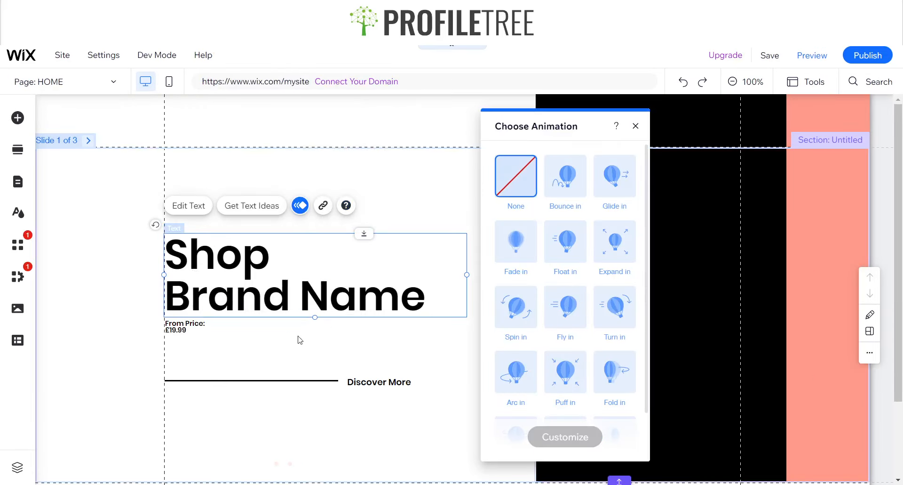
Give the "From Price" text on the first slide a Fly in animation with a 2-second duration and play it
left_click(182, 324)
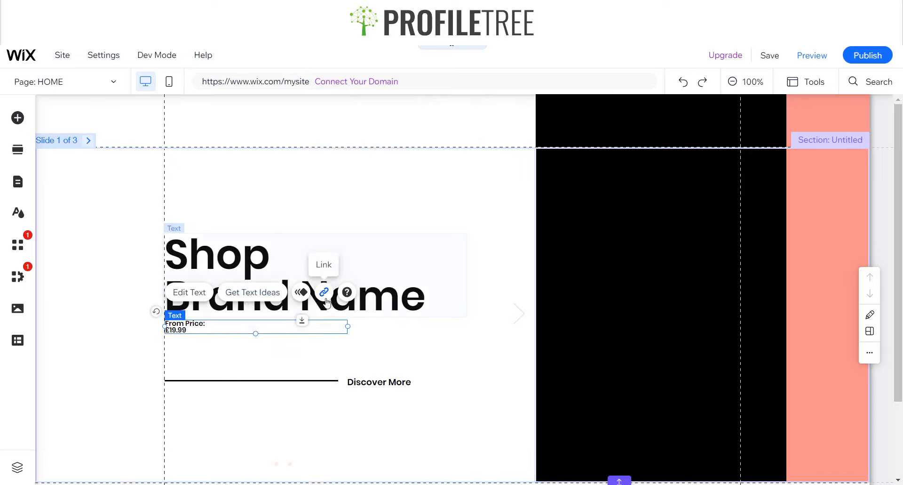
left_click(302, 292)
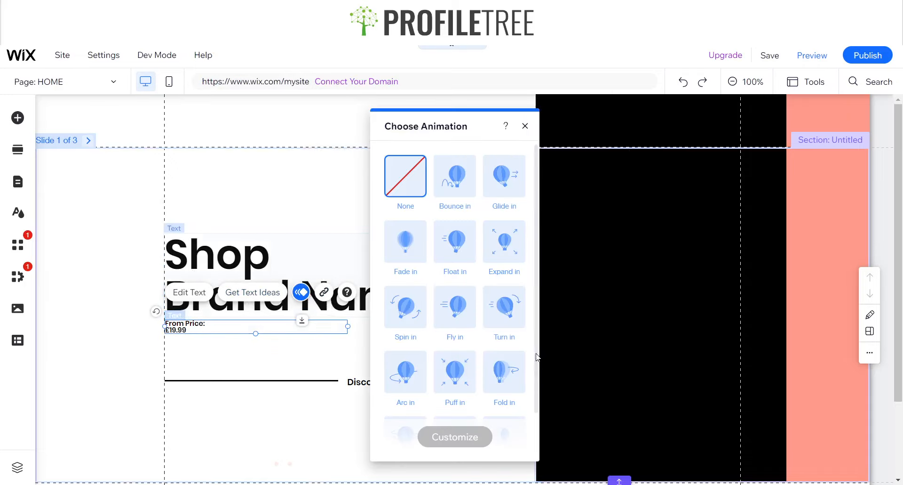
left_click(454, 307)
left_click(462, 437)
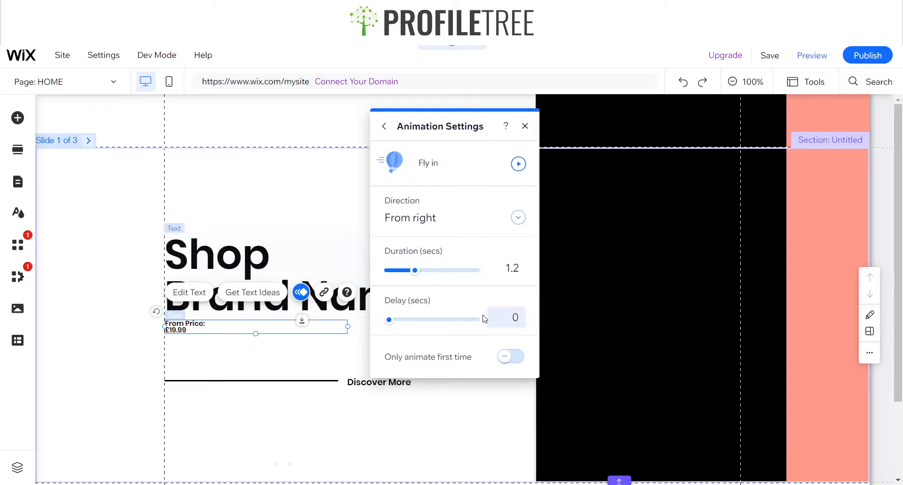
left_click(386, 134)
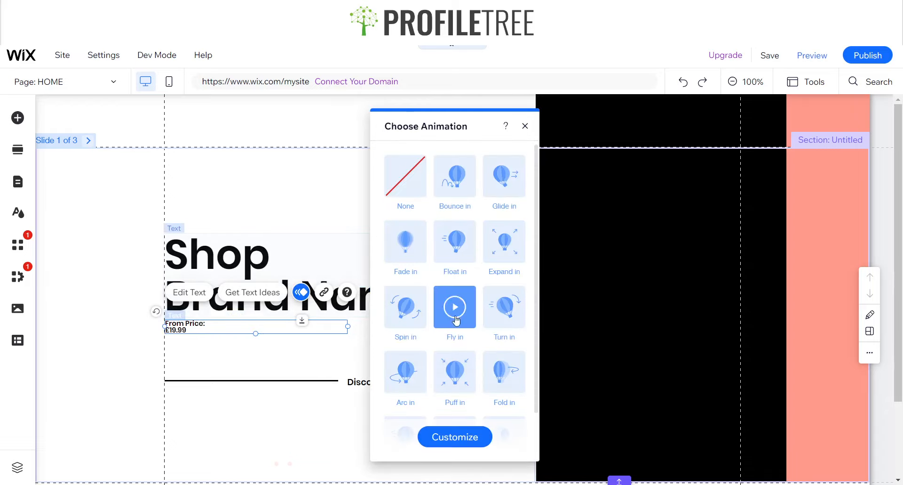
scroll(452, 435, "down", 1)
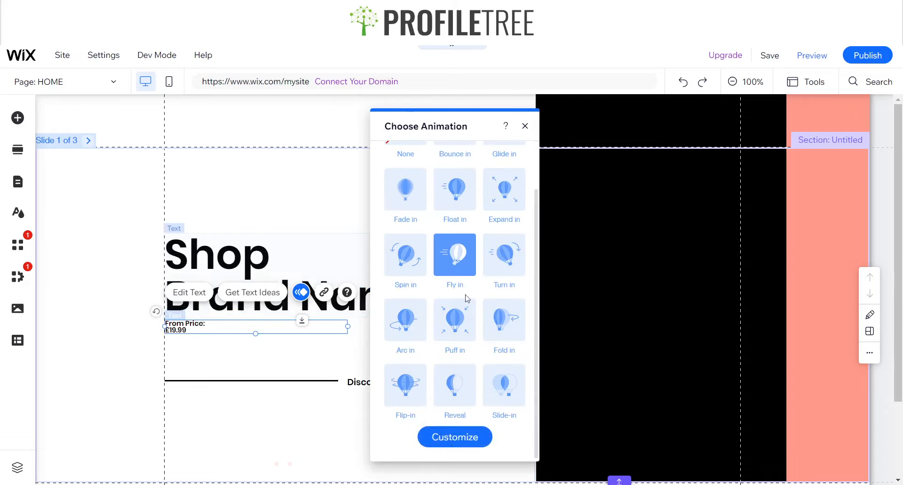
left_click(453, 435)
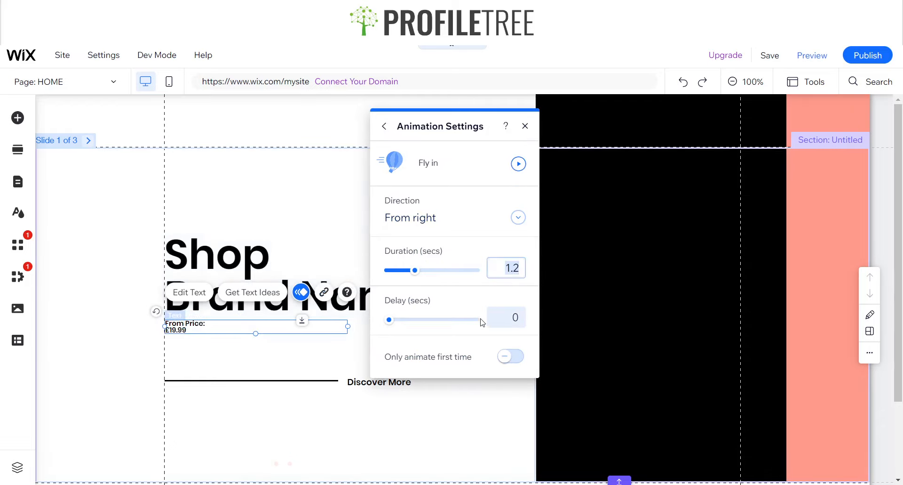
type("2")
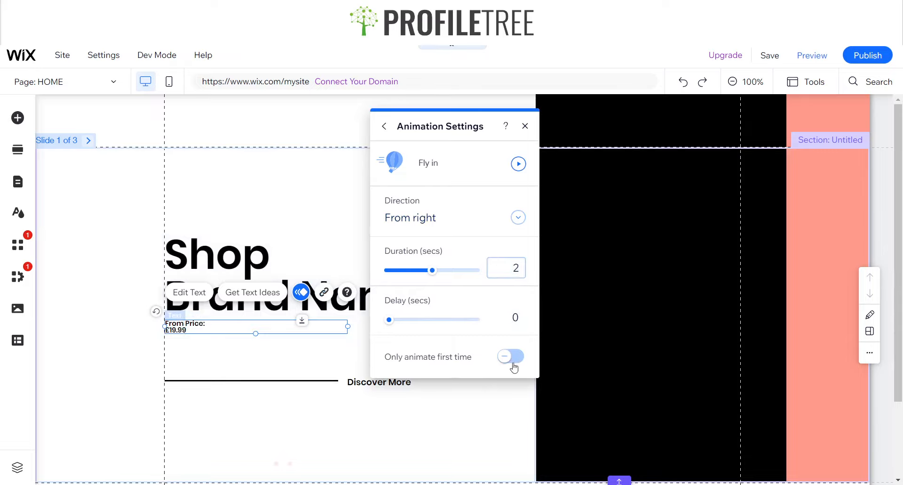
left_click(519, 164)
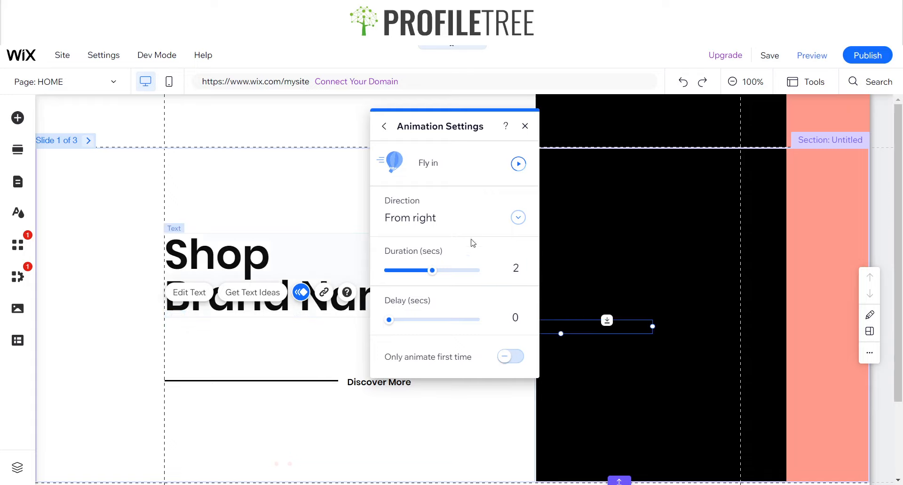
left_click(525, 127)
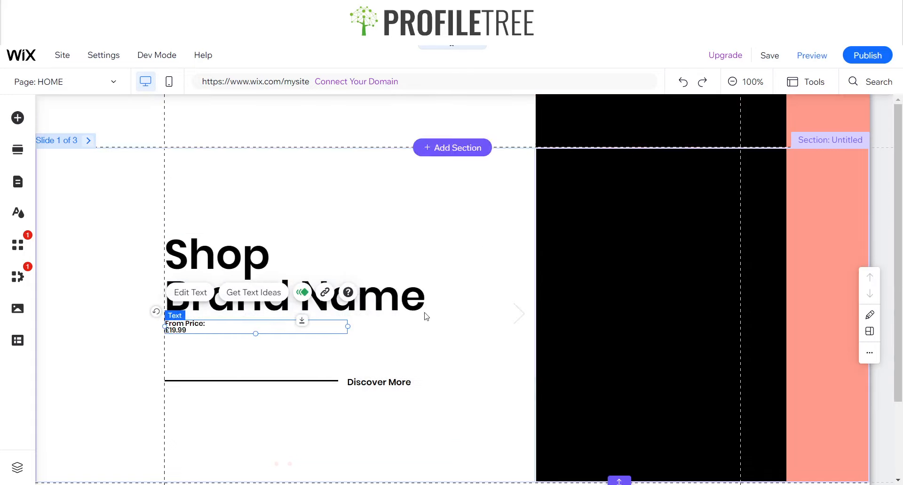
Give the "From Price" text on the second slide, Shop Men's, a Fly in animation with a 2-second duration
left_click(88, 141)
left_click(222, 325)
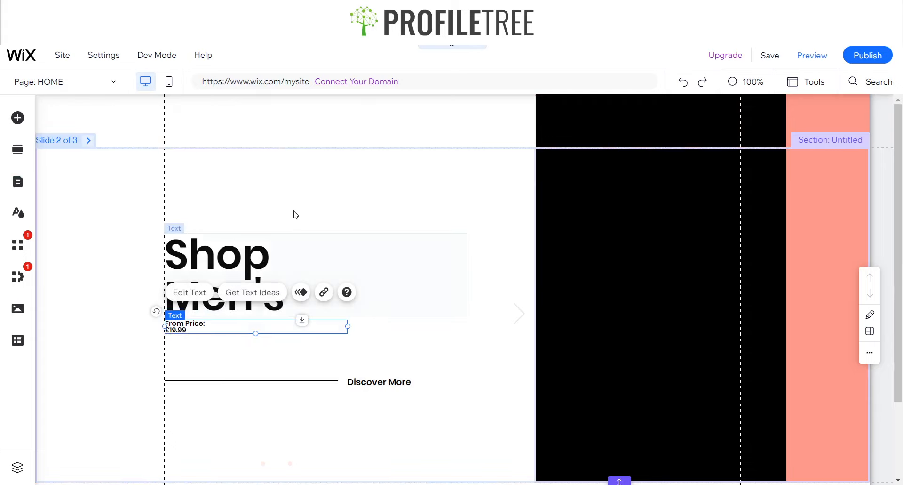
left_click(301, 292)
left_click(446, 311)
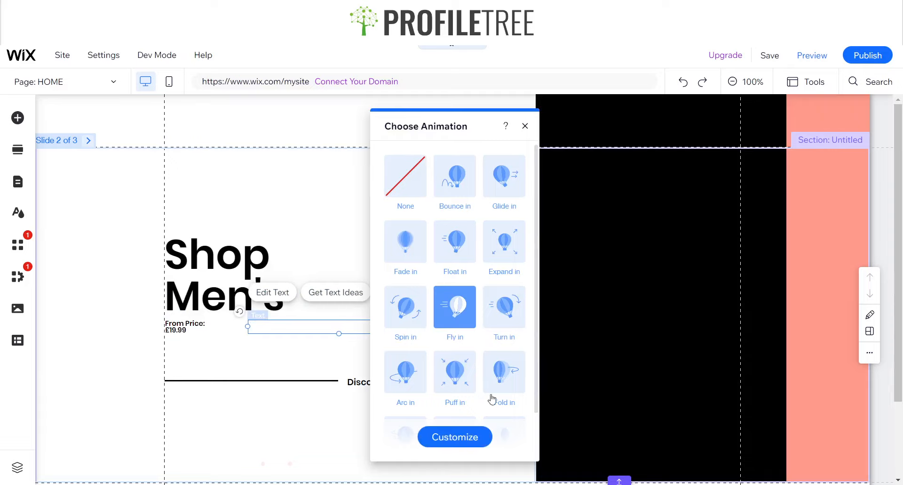
left_click(467, 446)
left_click(512, 267)
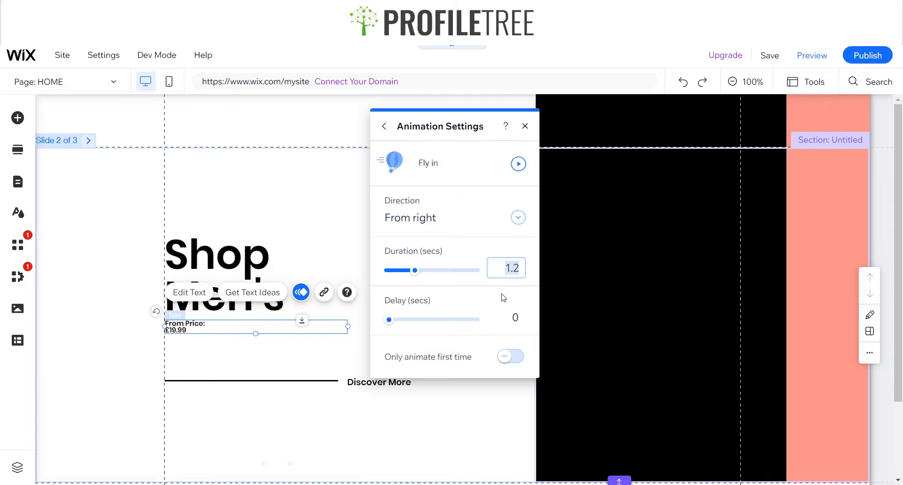
type("2")
left_click(525, 126)
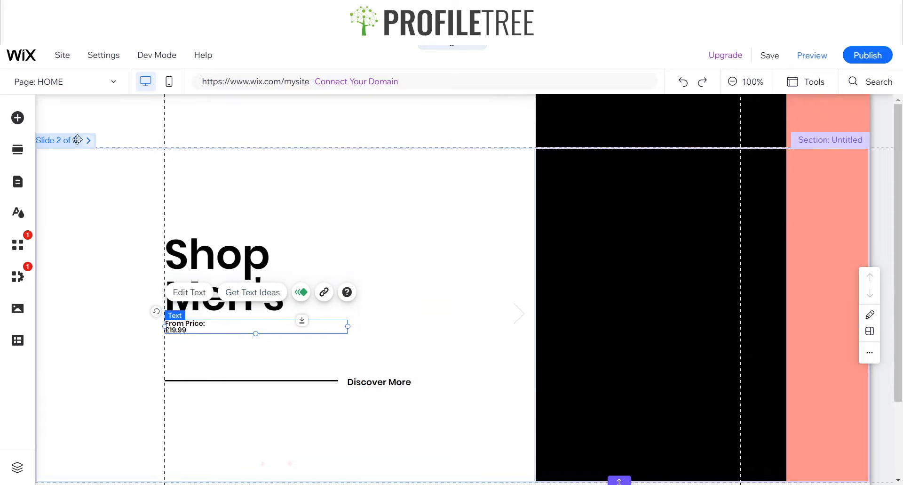
Give the "From Price" text on the third slide, Shop Women's, a Fly in animation with a 2-second duration
left_click(87, 140)
left_click(202, 325)
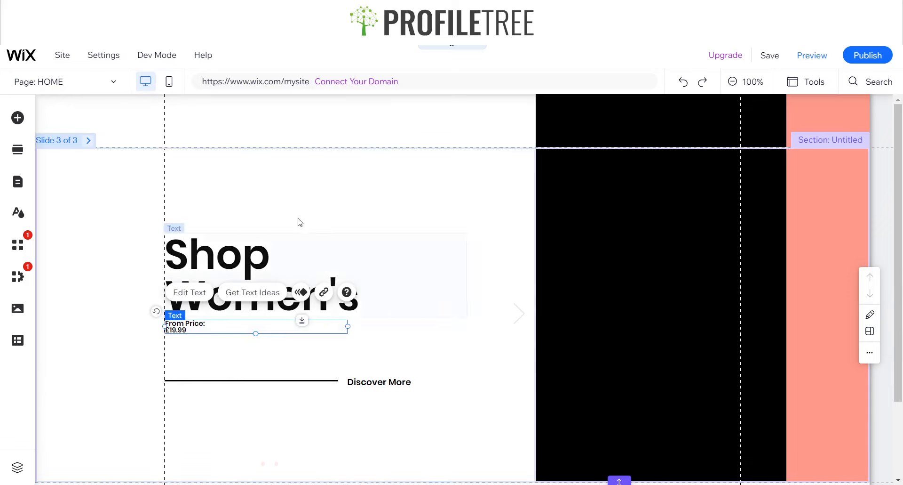
left_click(301, 292)
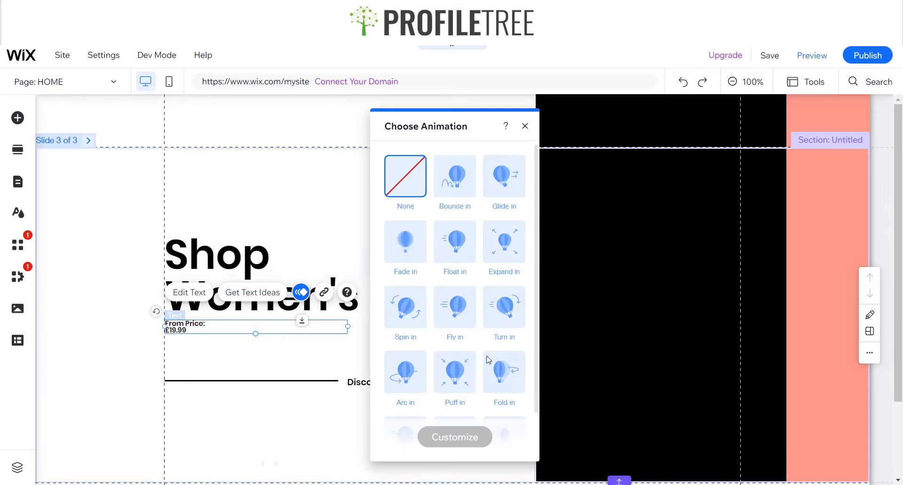
left_click(455, 305)
left_click(455, 436)
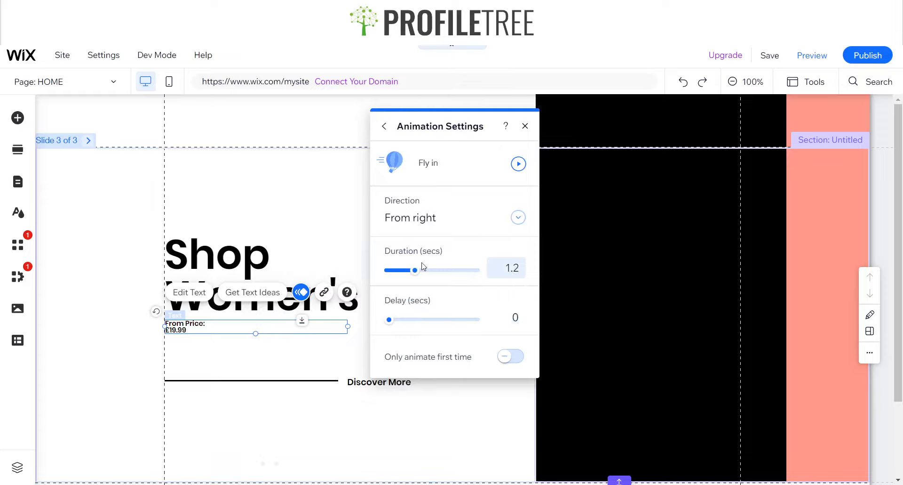
left_click(507, 267)
type("2")
left_click(526, 127)
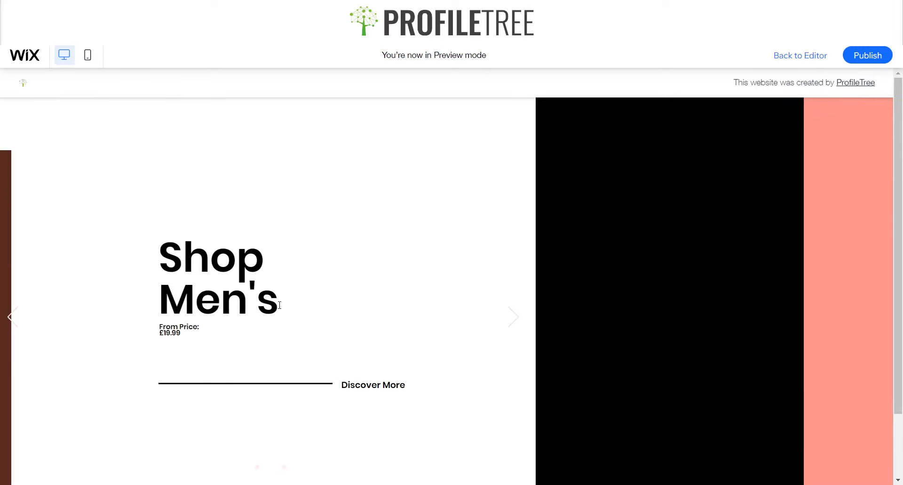
Leave the preview and set the home page slideshow's transition effect to In & out
key("Escape")
left_click(492, 340)
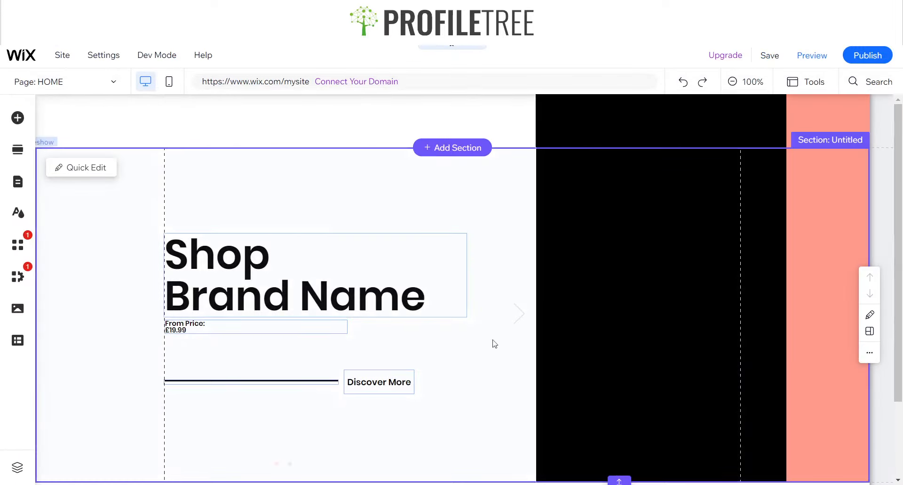
left_click(308, 193)
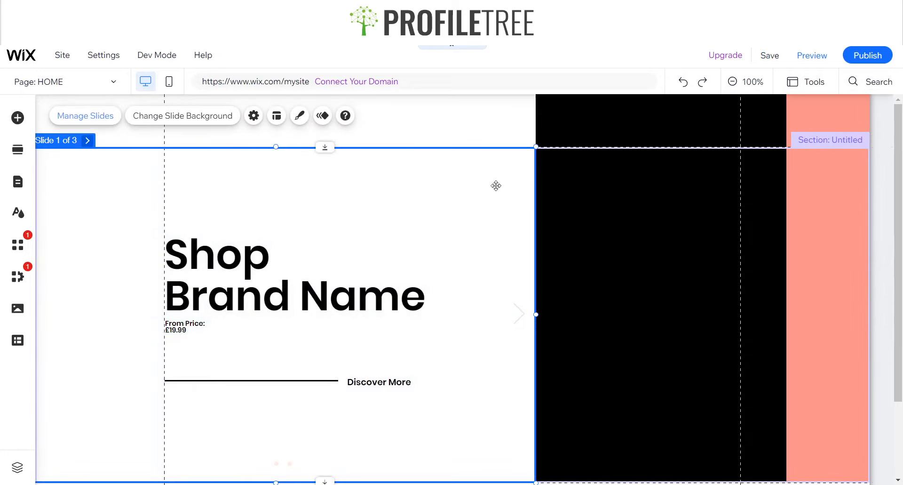
left_click(254, 115)
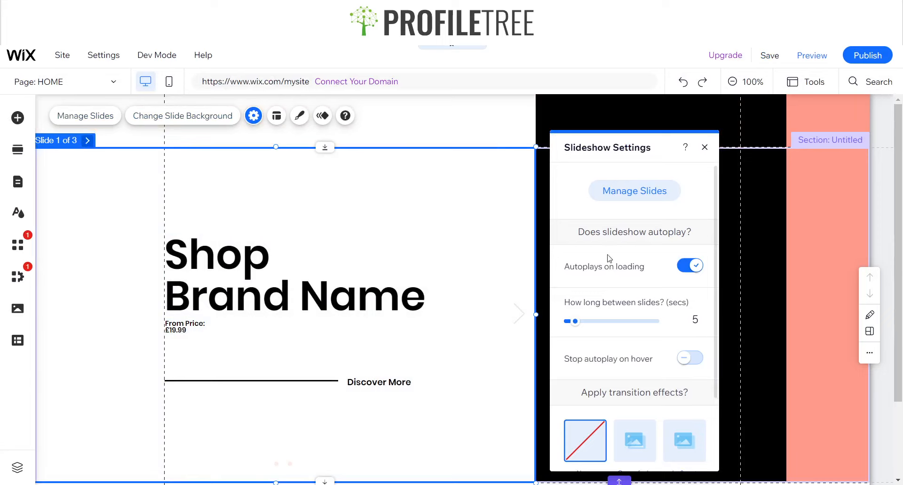
scroll(661, 423, "down", 2)
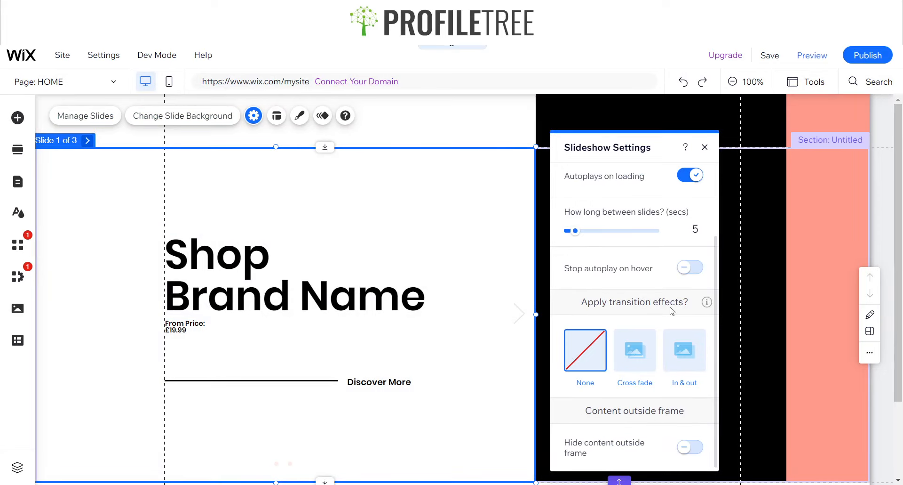
left_click(674, 356)
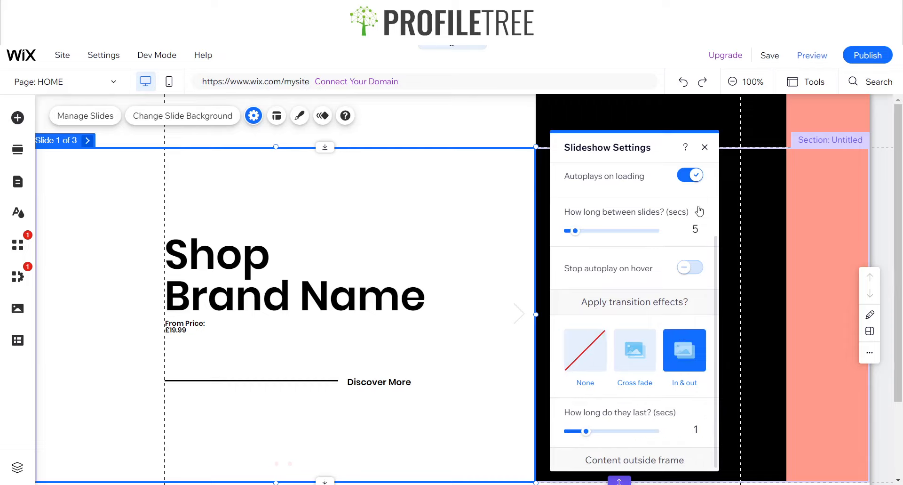
left_click(704, 148)
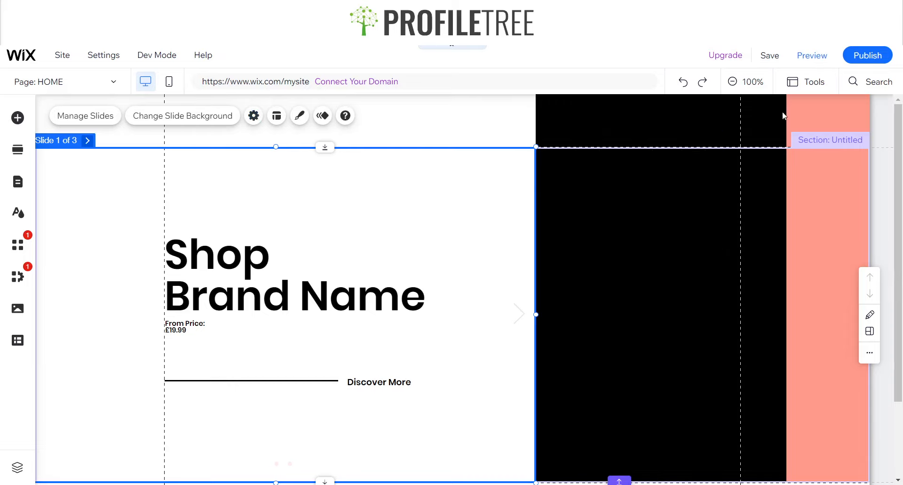
Preview the home page to check how the slideshow changes slides, and return to the editor
left_click(818, 54)
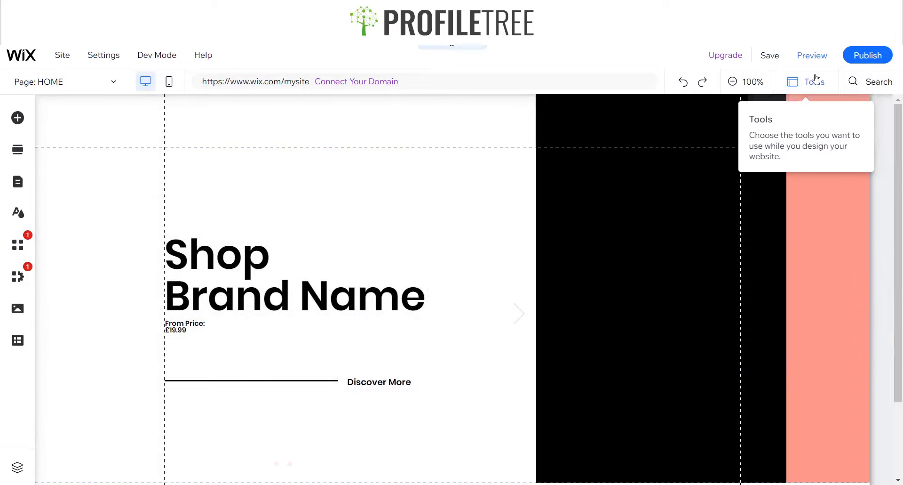
left_click(805, 63)
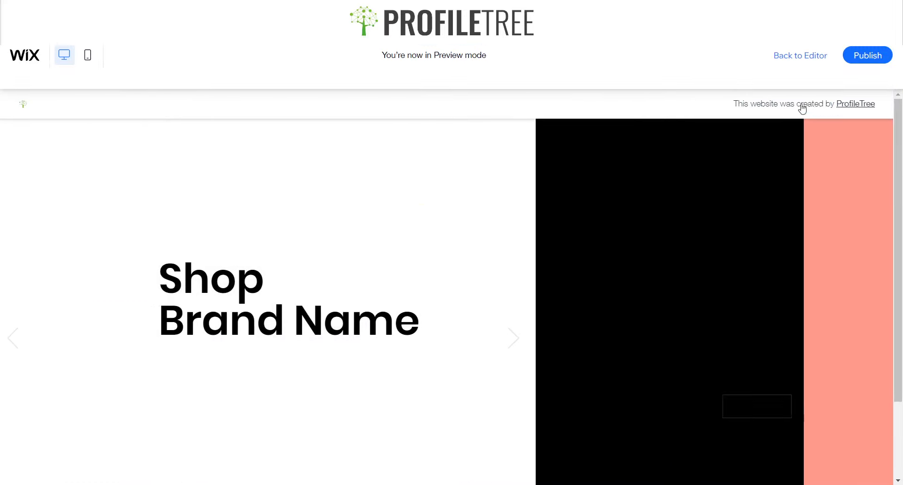
left_click(806, 60)
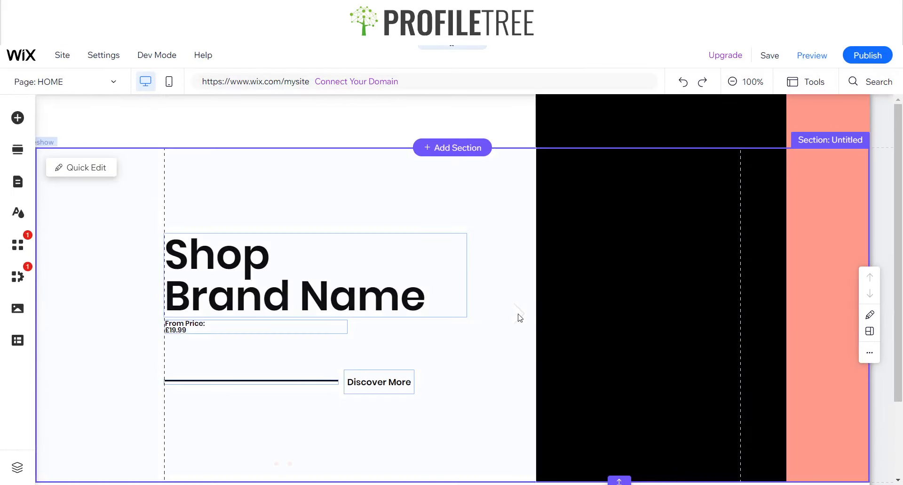
Move the slideshow slightly left, keeping its top on the section's upper edge and its right edge just short of the black strip
left_click(519, 313)
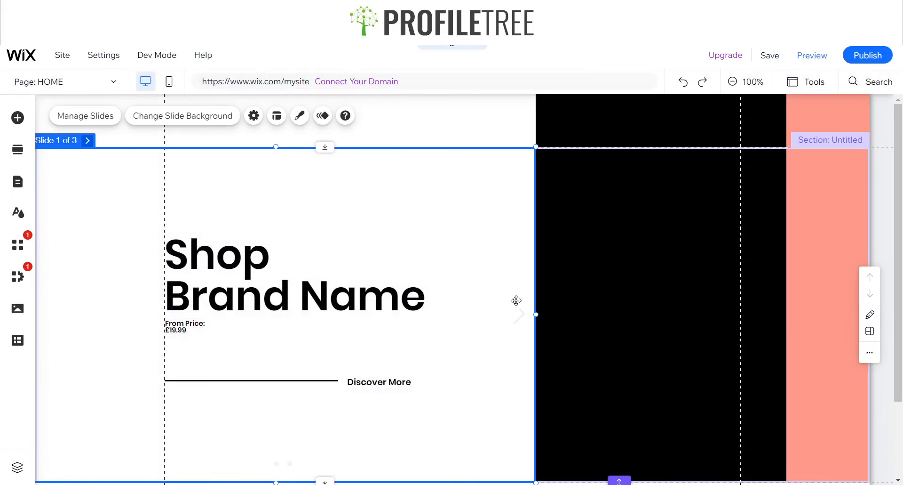
left_click_drag(516, 300, 525, 316)
left_click_drag(488, 249, 459, 204)
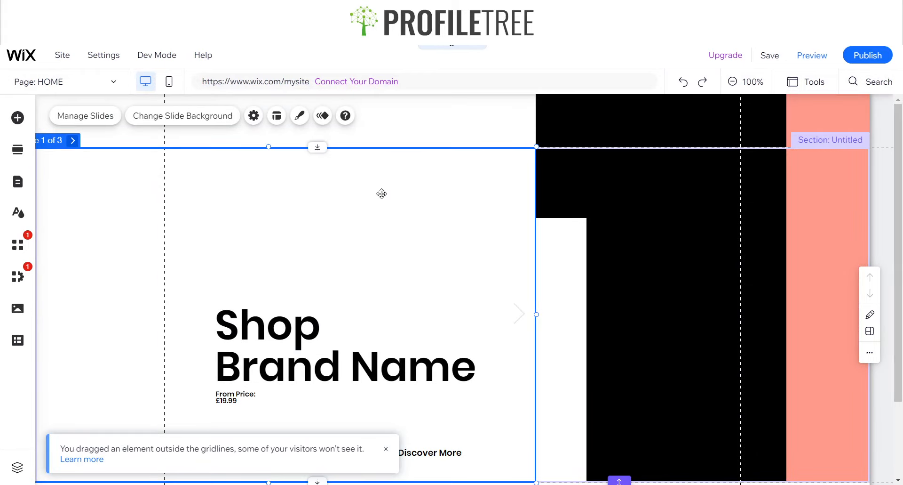
key("Delete")
key("ctrl+z")
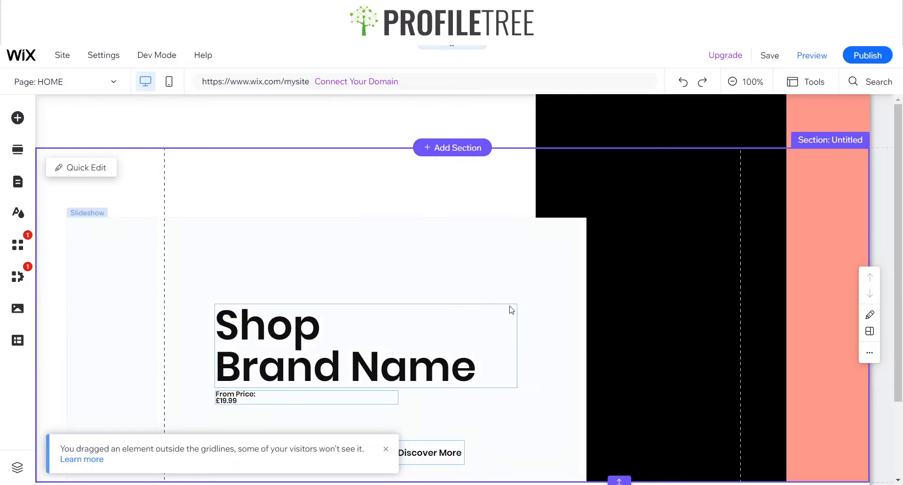
left_click(527, 272)
left_click_drag(494, 255, 451, 205)
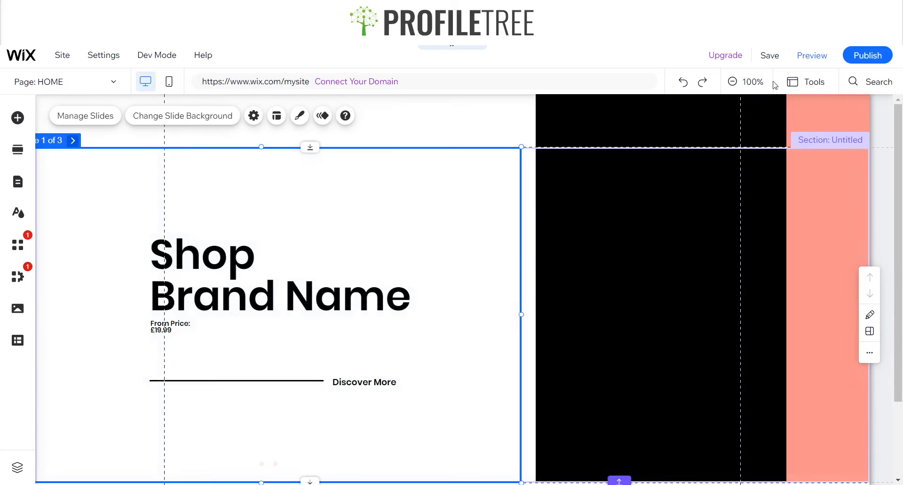
Preview the moved slideshow and compare it with the home page slideshow of the House of Retro site
left_click(813, 55)
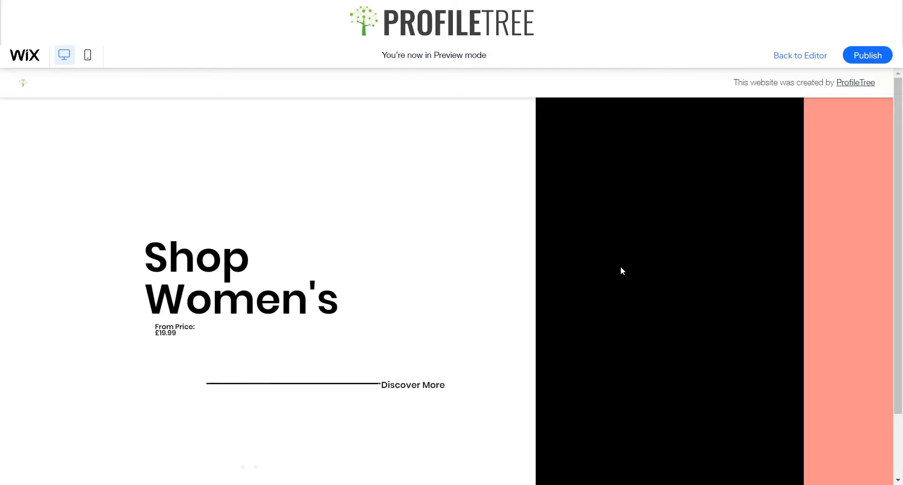
left_click(801, 55)
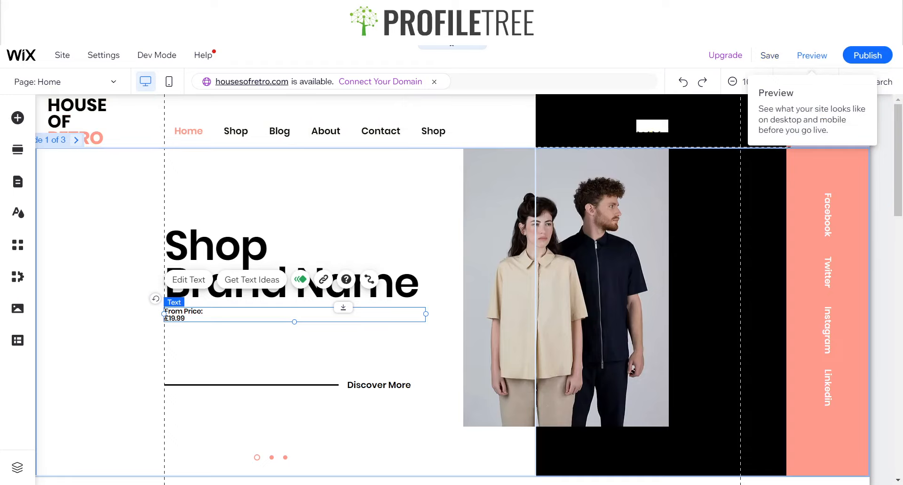
left_click(805, 55)
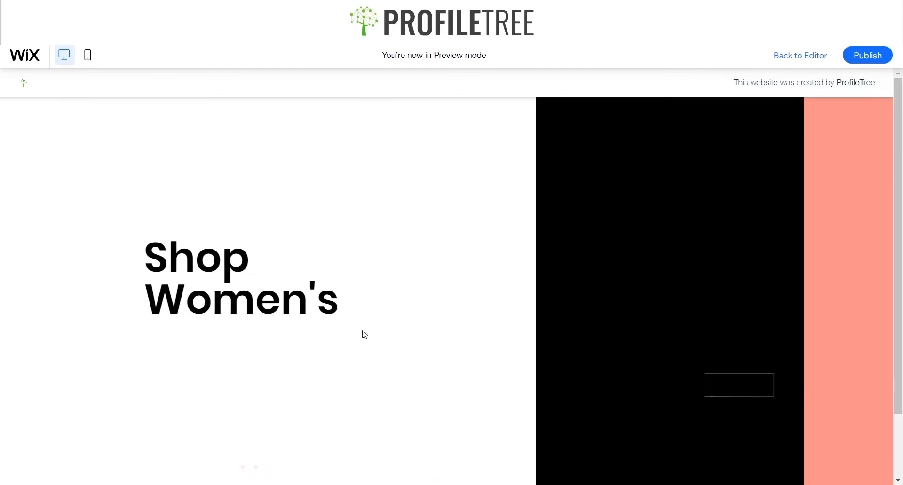
left_click(790, 55)
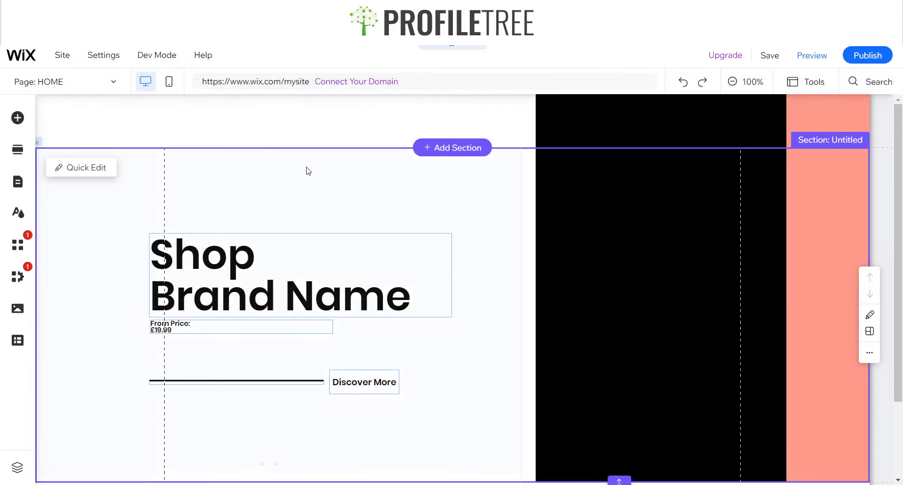
Turn off the navigation arrows and the slide buttons in the slideshow's layout
left_click(310, 179)
left_click(277, 116)
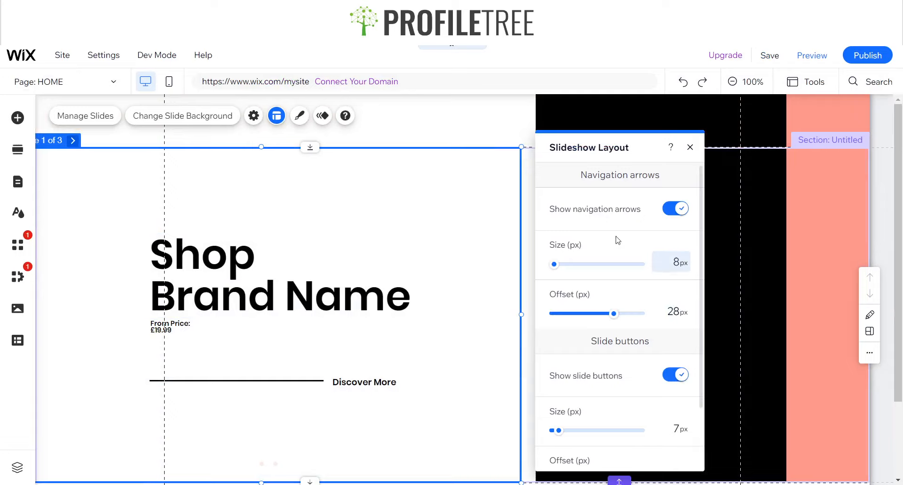
scroll(599, 431, "down", 2)
scroll(599, 210, "up", 2)
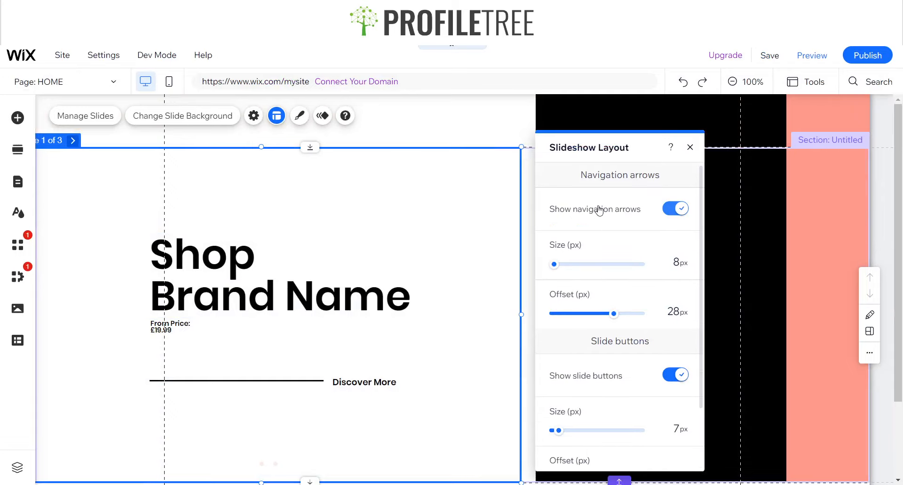
left_click(676, 210)
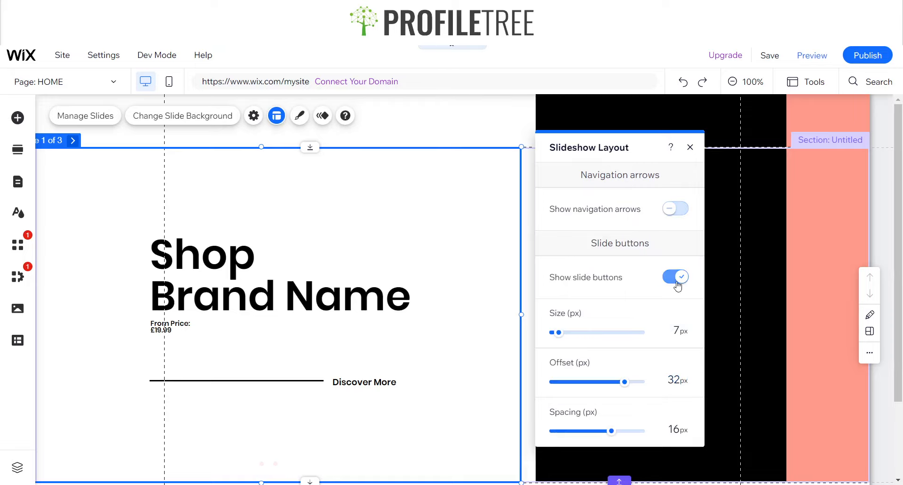
left_click(677, 281)
left_click(690, 148)
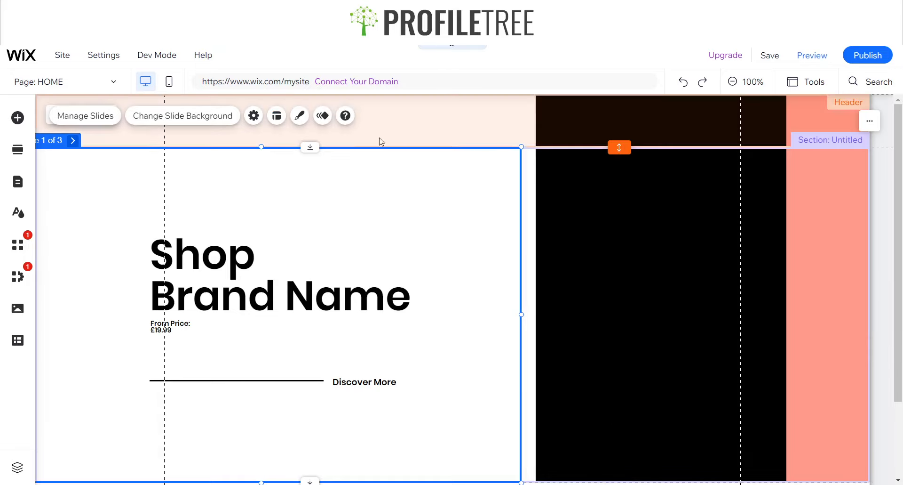
Set the slideshow's transition effect to None
left_click(254, 118)
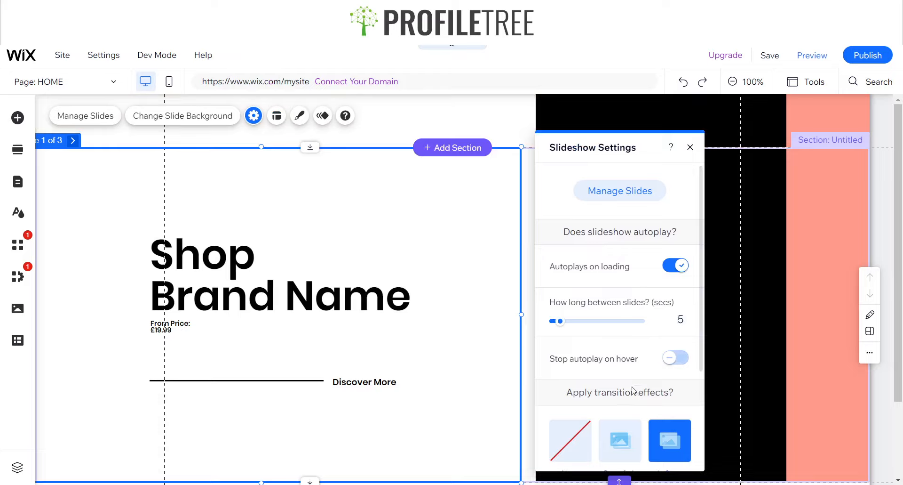
scroll(632, 391, "down", 1)
scroll(632, 391, "down", 1)
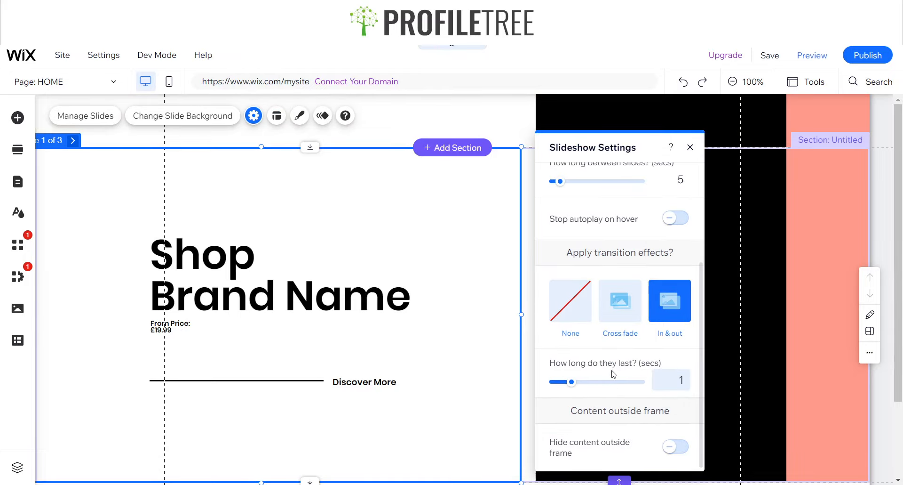
left_click(572, 299)
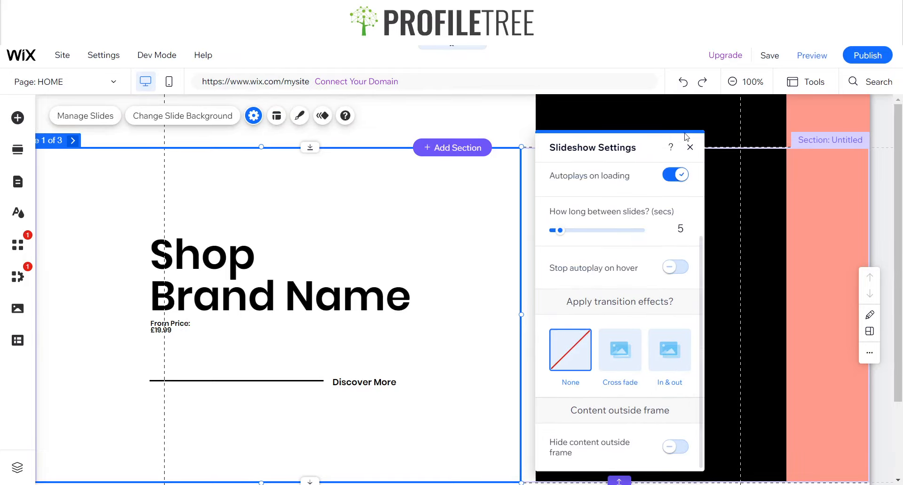
left_click(691, 147)
Preview the slideshow and compare its transition settings with those of the House of Retro slideshow
left_click(812, 55)
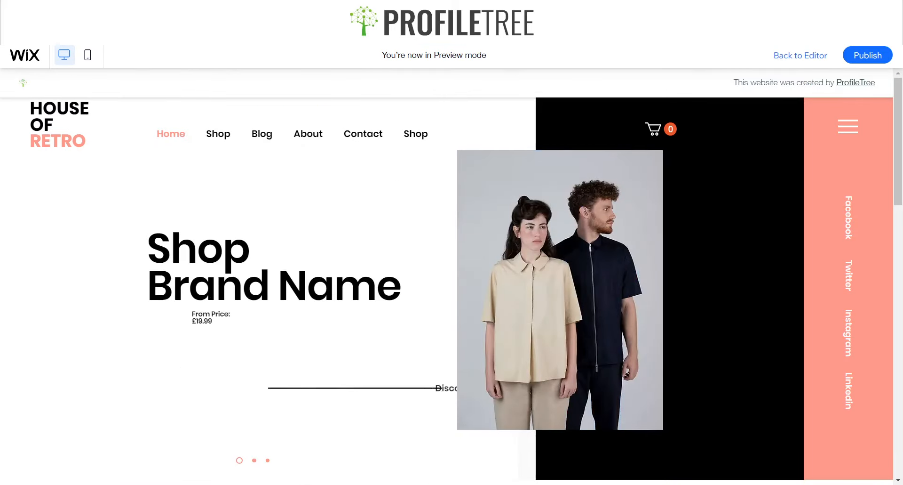
left_click(800, 56)
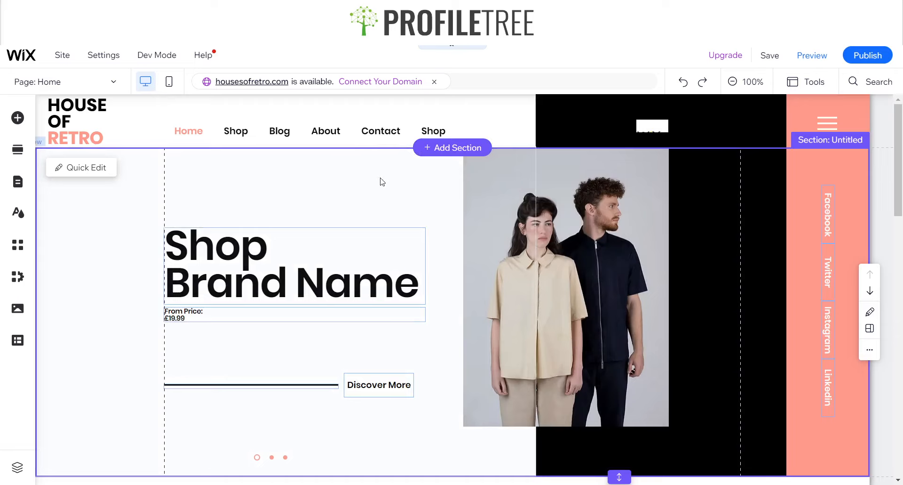
left_click(340, 197)
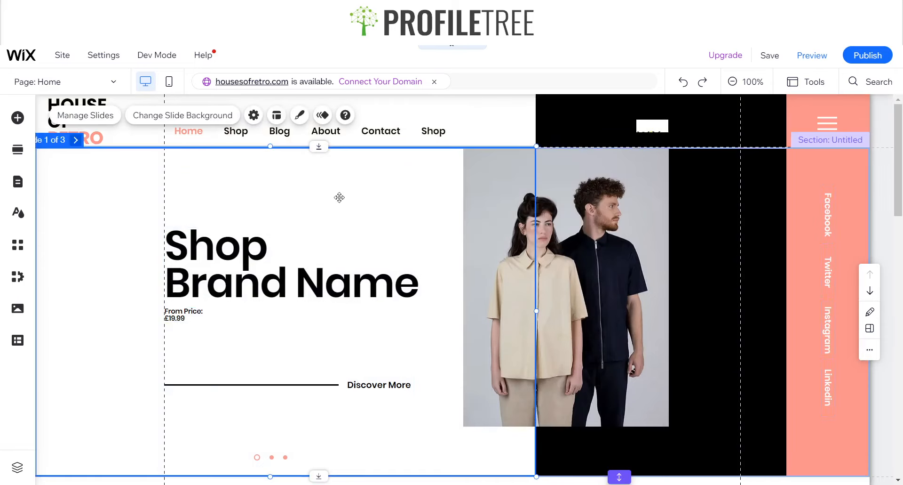
left_click(254, 115)
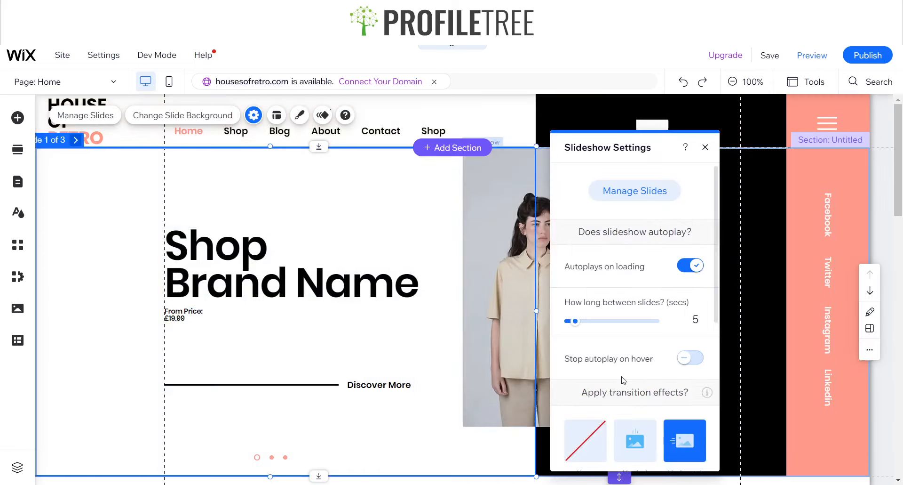
scroll(696, 393, "down", 2)
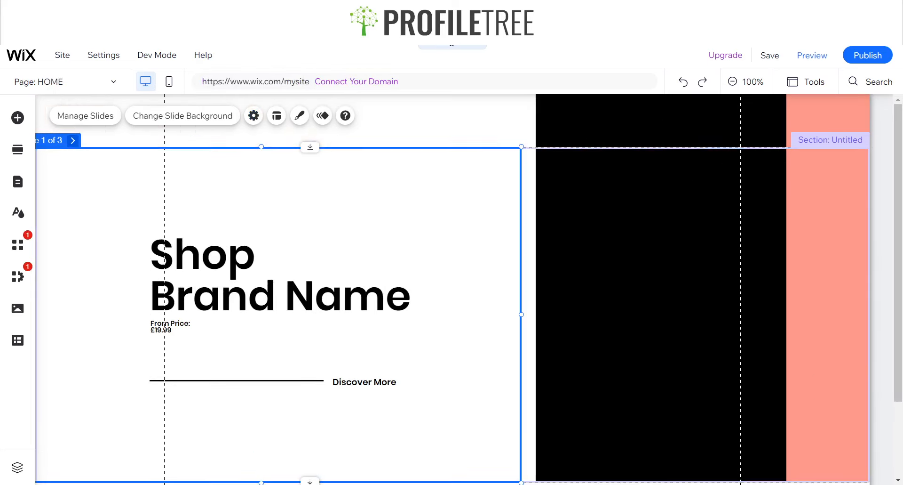
left_click(254, 115)
scroll(635, 362, "down", 2)
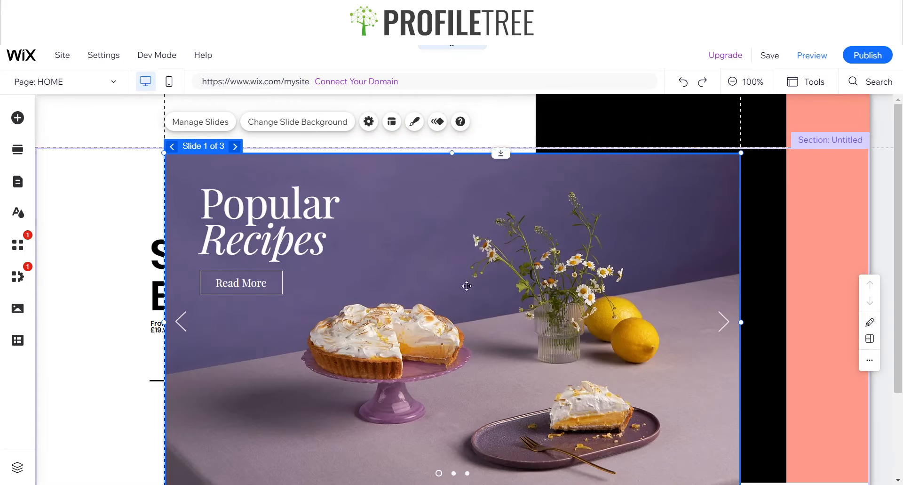
Shift the Popular Recipes sample slideshow up to the section's upper edge and examine the transition effects it offers
left_click_drag(468, 247, 453, 244)
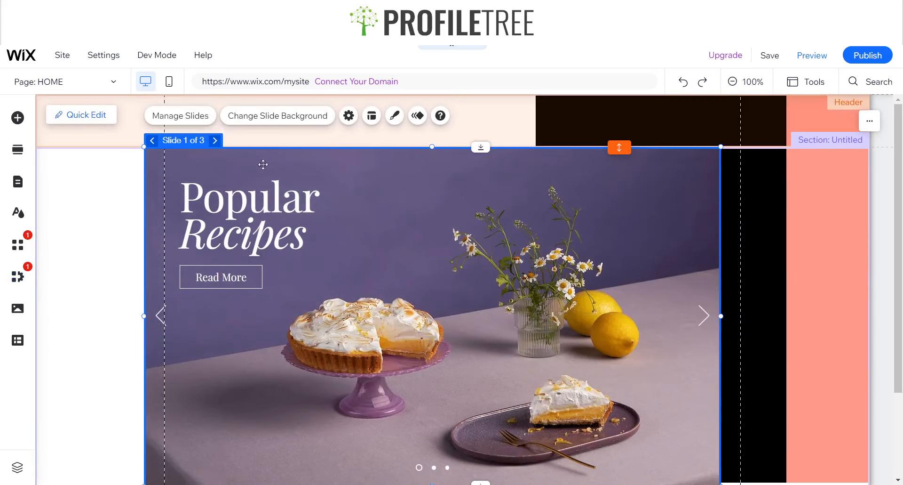
left_click(349, 115)
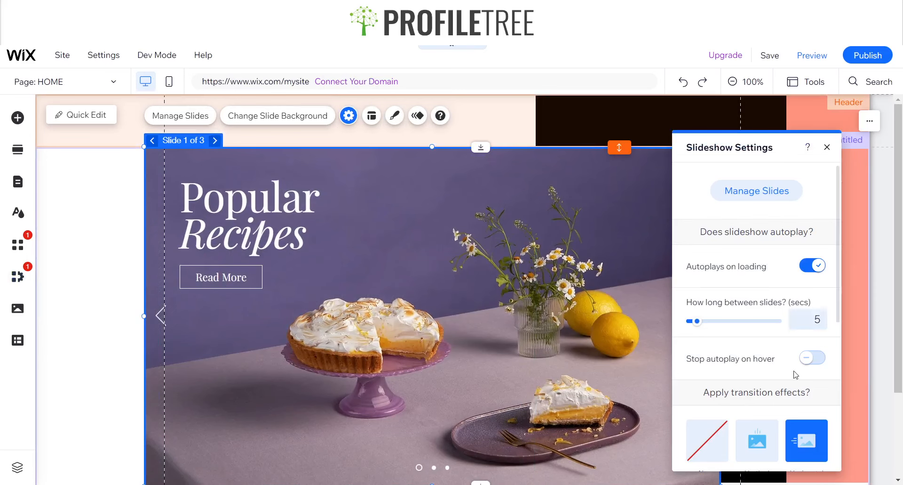
scroll(741, 395, "down", 3)
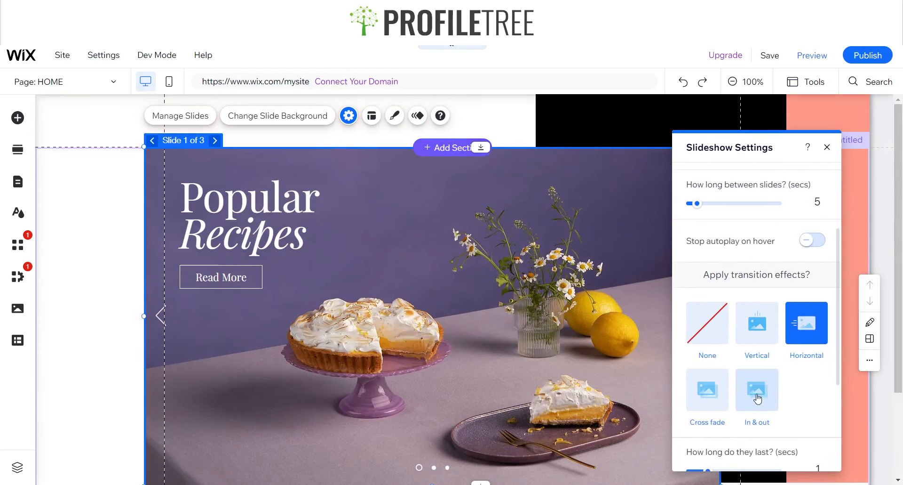
left_click(827, 148)
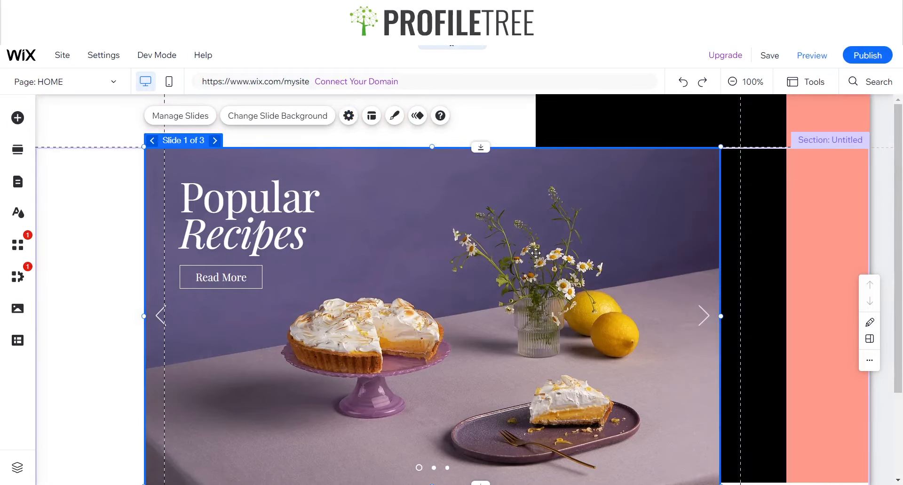
Delete the Popular Recipes sample slideshow and select the Shop Brand Name slideshow
key("Delete")
left_click(444, 240)
left_click(365, 205)
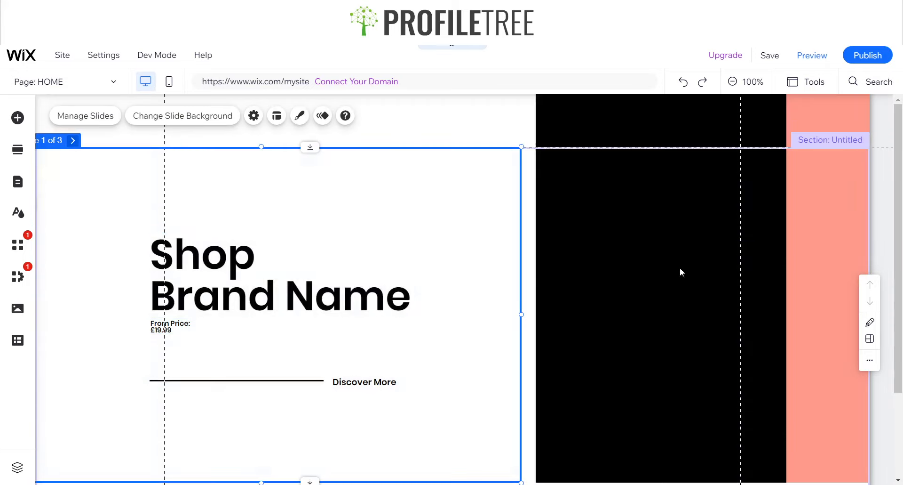
Review the Shop Brand Name slideshow's autoplay, transition and outside-frame settings, and check the page in preview
left_click(254, 115)
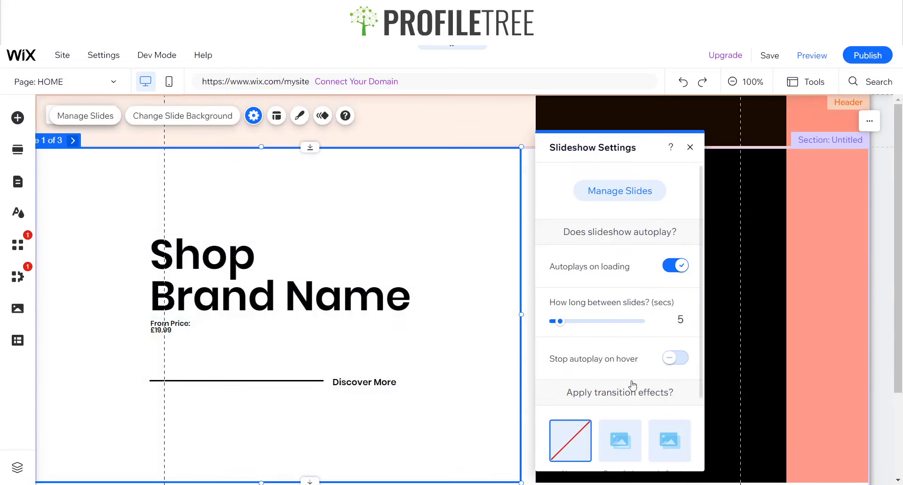
scroll(633, 384, "down", 2)
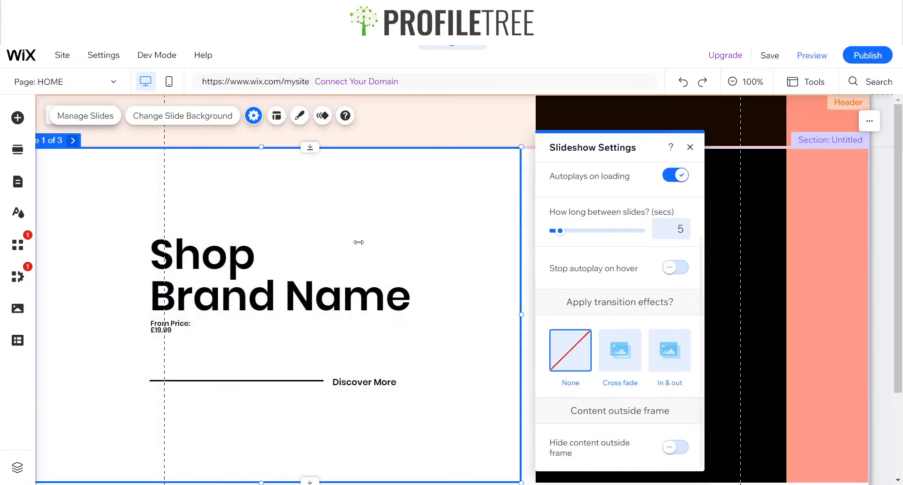
left_click(690, 147)
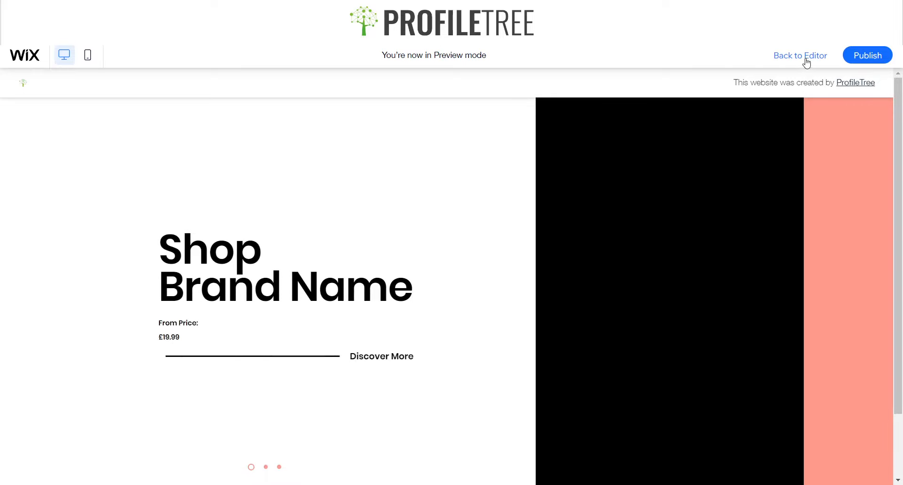
key("Escape")
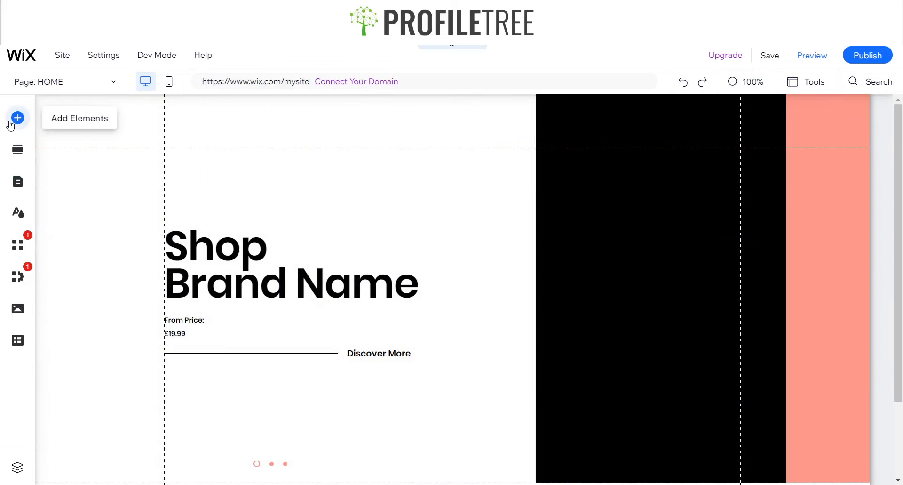
Add the Shop (Featured) box slideshow to the page over the Shop Brand Name slideshow
left_click(6, 127)
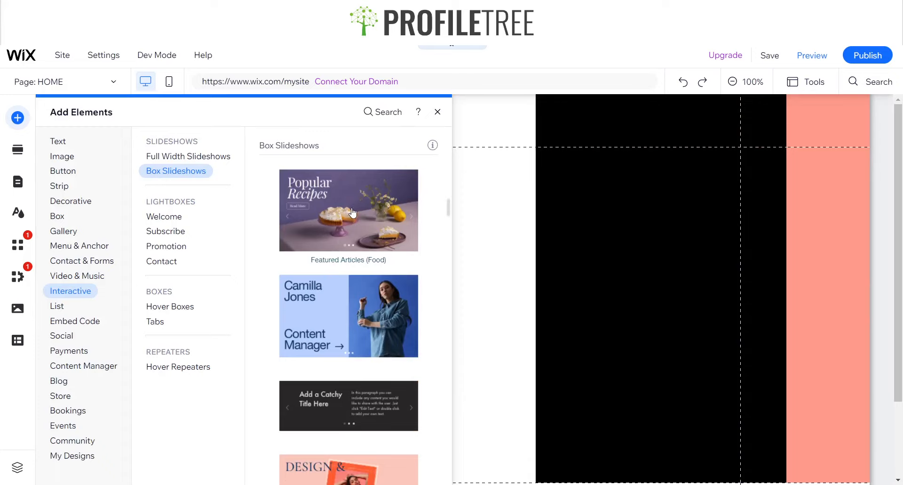
scroll(358, 324, "down", 9)
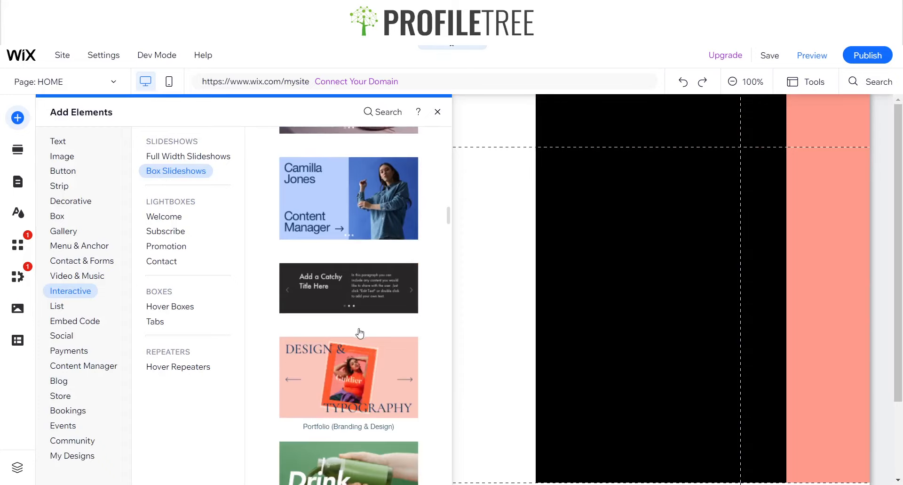
scroll(326, 237, "down", 8)
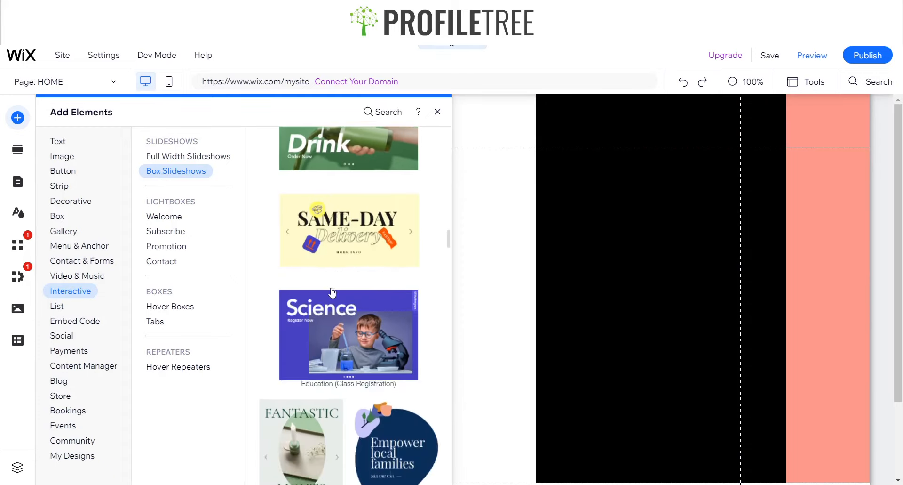
scroll(320, 210, "up", 1)
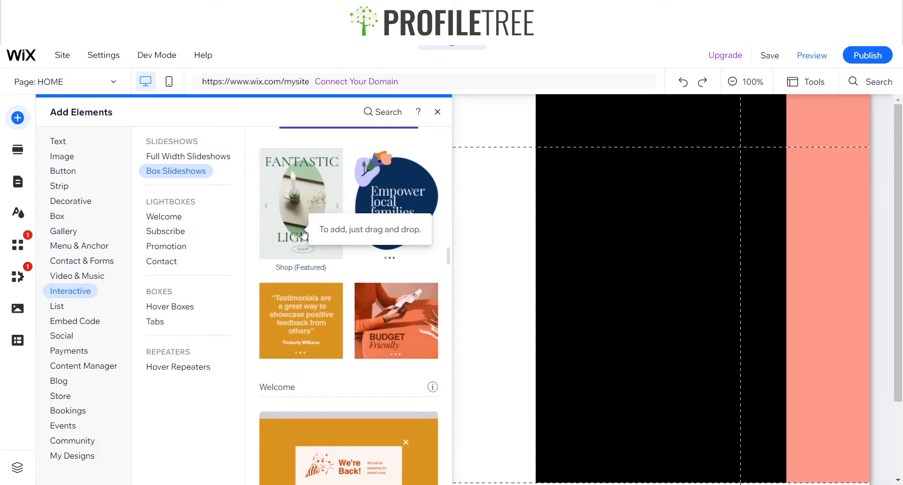
left_click_drag(304, 233, 485, 240)
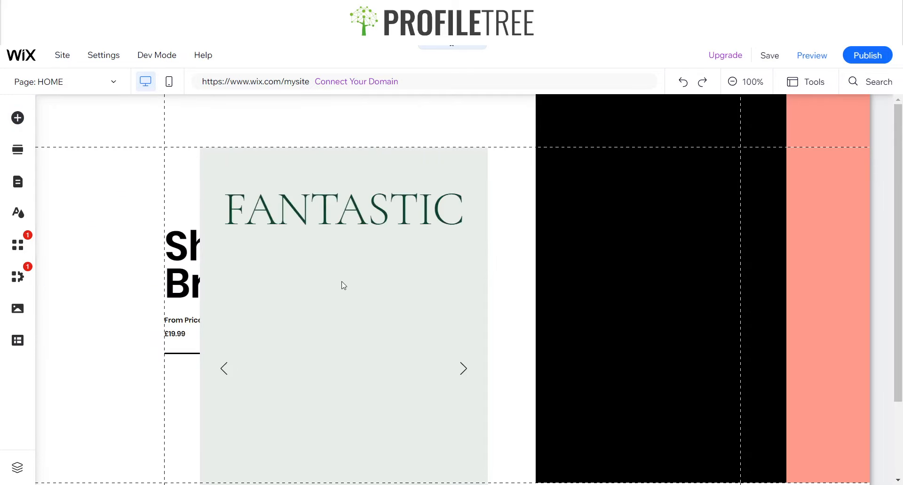
Shrink the Fantastic Lights slideshow to a narrow box beside the Shop Brand Name heading and shorten the section to the strip's height
scroll(342, 282, "down", 2)
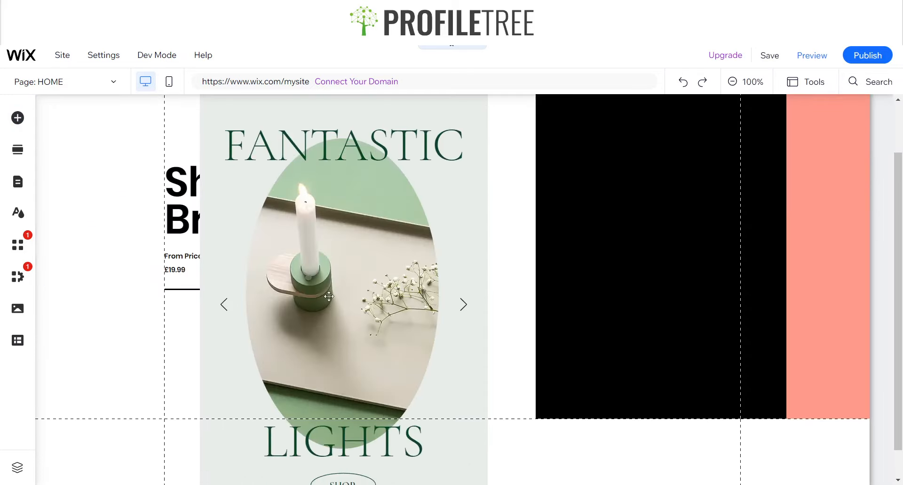
scroll(329, 306, "down", 1)
left_click(318, 321)
scroll(309, 341, "down", 3)
scroll(258, 347, "up", 4)
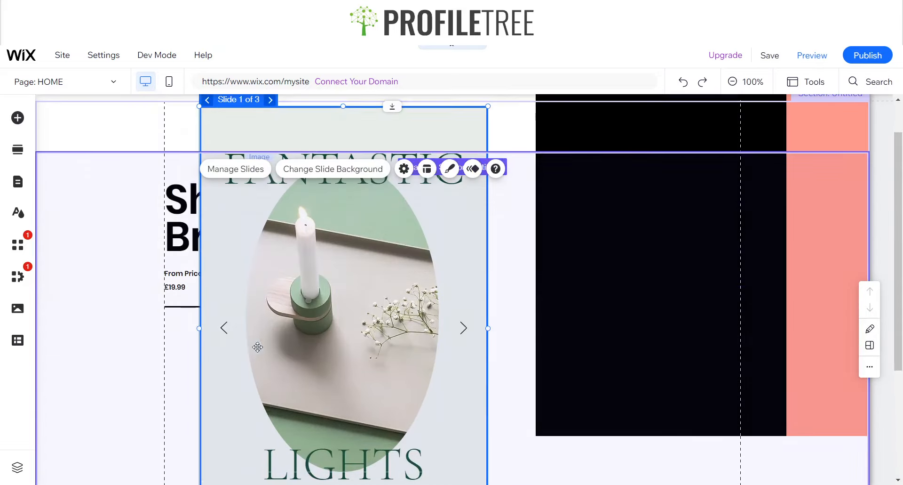
scroll(273, 355, "down", 3)
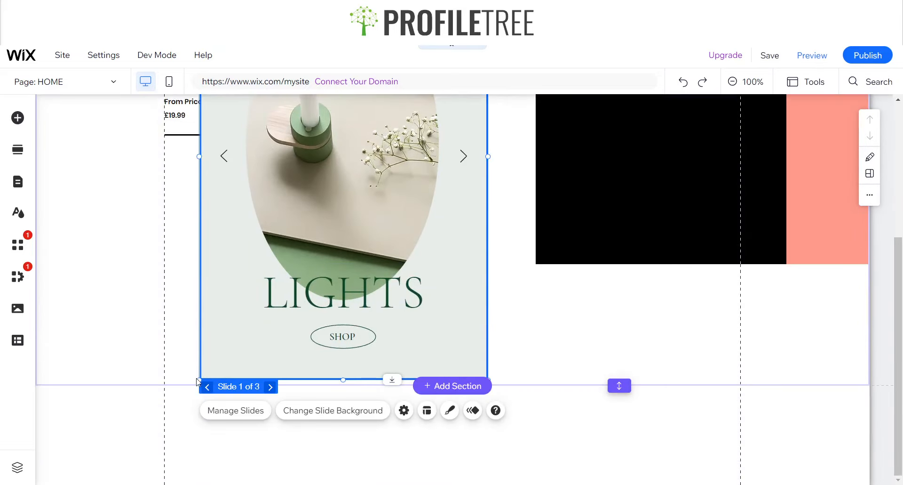
left_click_drag(198, 379, 369, 166)
scroll(443, 232, "up", 5)
scroll(588, 419, "down", 4)
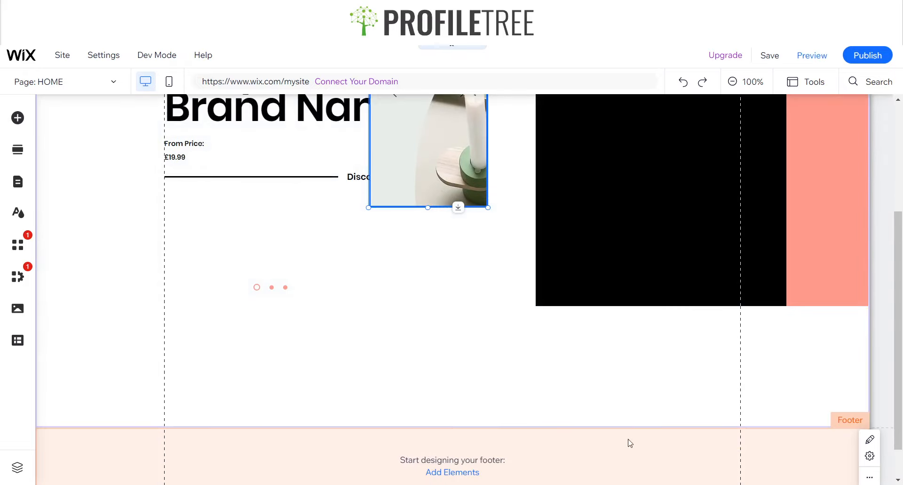
double_click(611, 426)
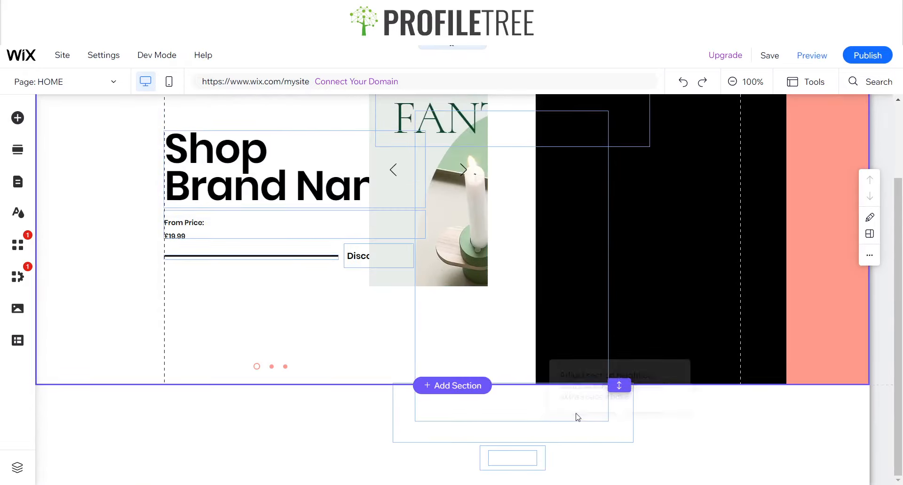
scroll(508, 374, "up", 2)
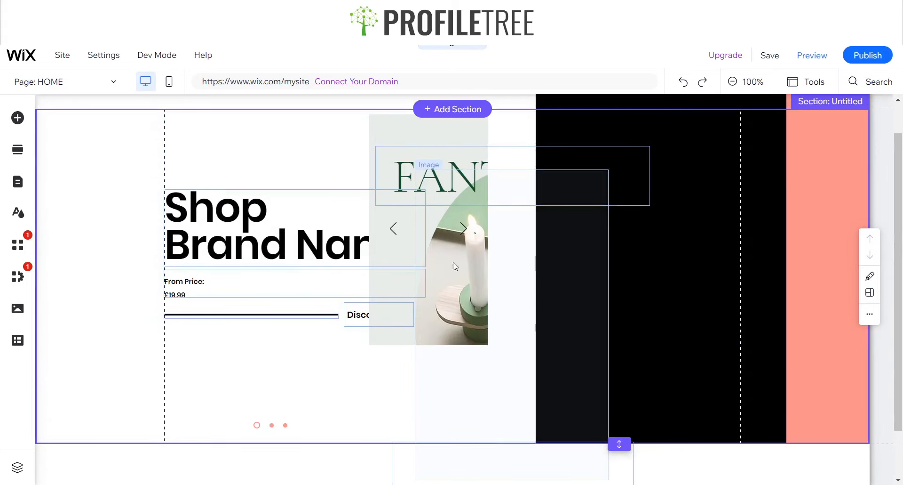
Delete the candle image from the first slide of the small slideshow
left_click(563, 285)
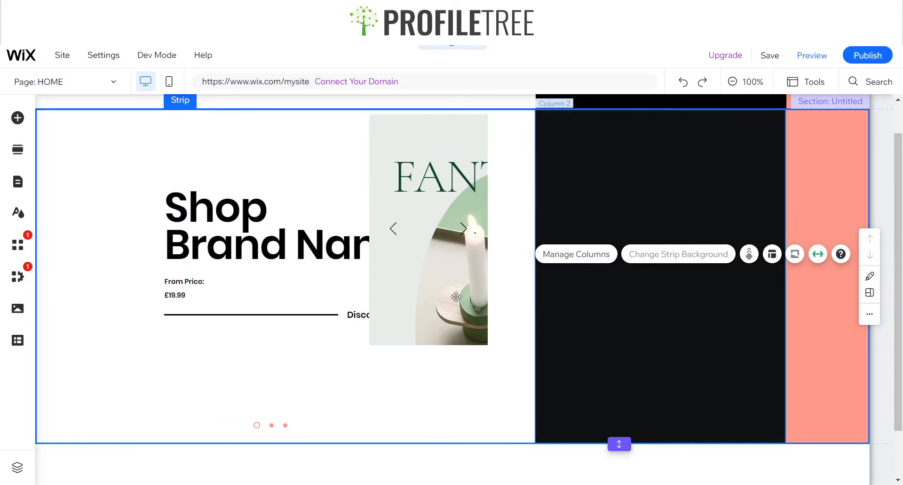
left_click(456, 296)
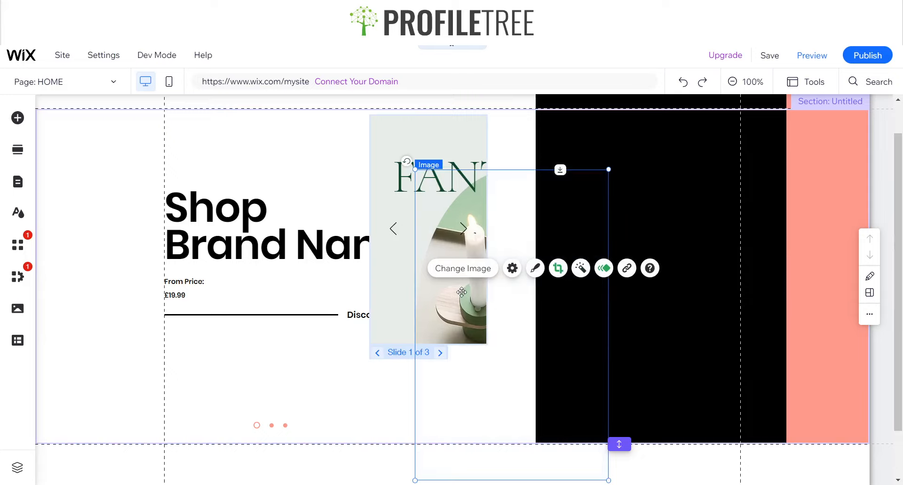
key("Delete")
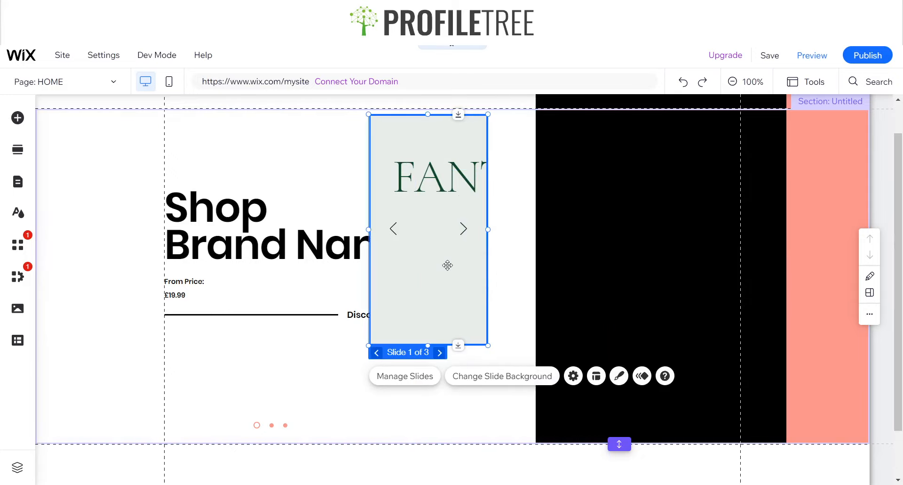
Move and enlarge the small slideshow so it straddles the white and black columns, starting at the section's upper edge
left_click_drag(469, 273, 578, 310)
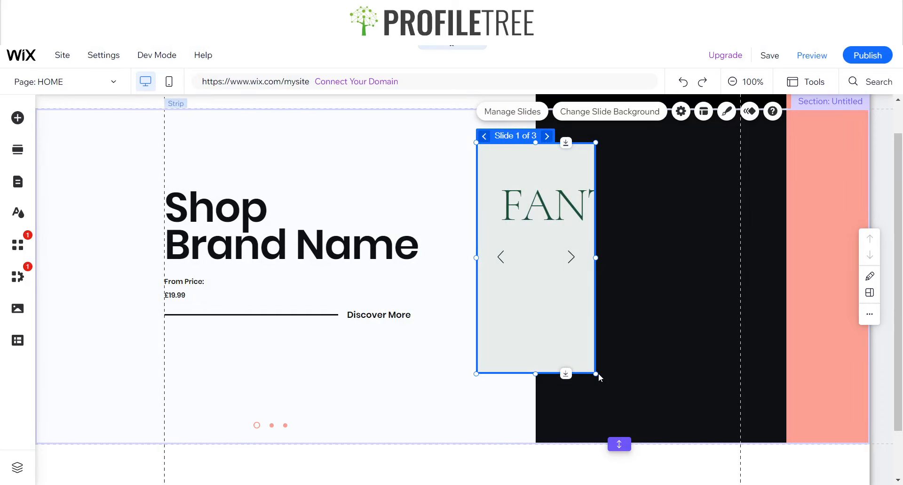
left_click_drag(596, 374, 660, 403)
left_click_drag(607, 345, 573, 336)
left_click_drag(624, 392, 583, 351)
scroll(581, 320, "up", 1)
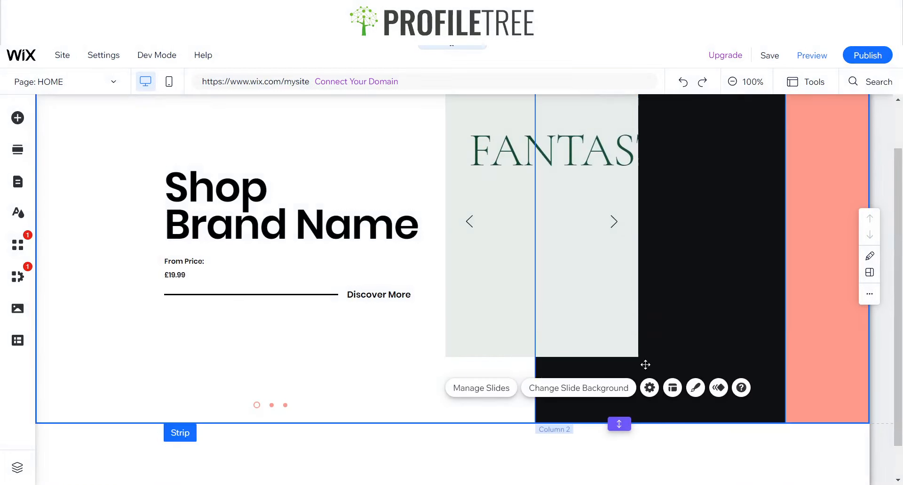
mouse_move(645, 364)
left_mouse_down()
mouse_move(654, 373)
mouse_move(626, 346)
mouse_move(655, 372)
left_mouse_up()
left_click(619, 348)
scroll(517, 324, "up", 1)
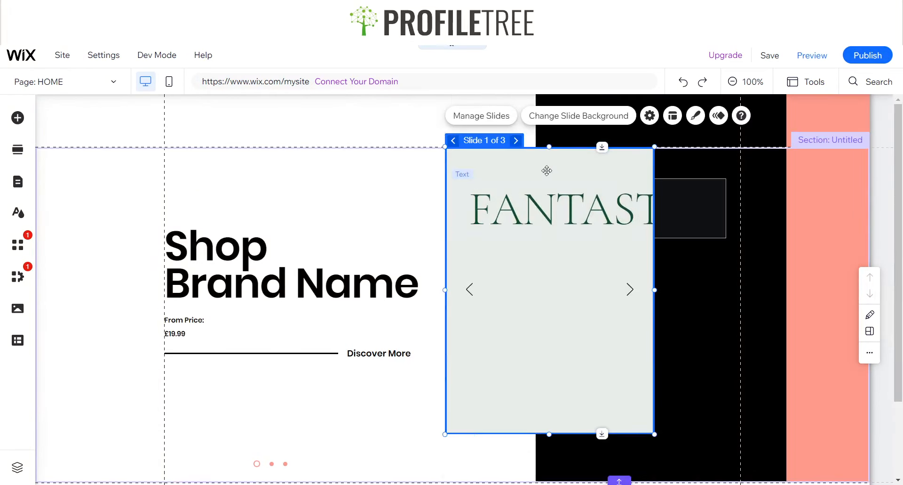
scroll(591, 377, "down", 2)
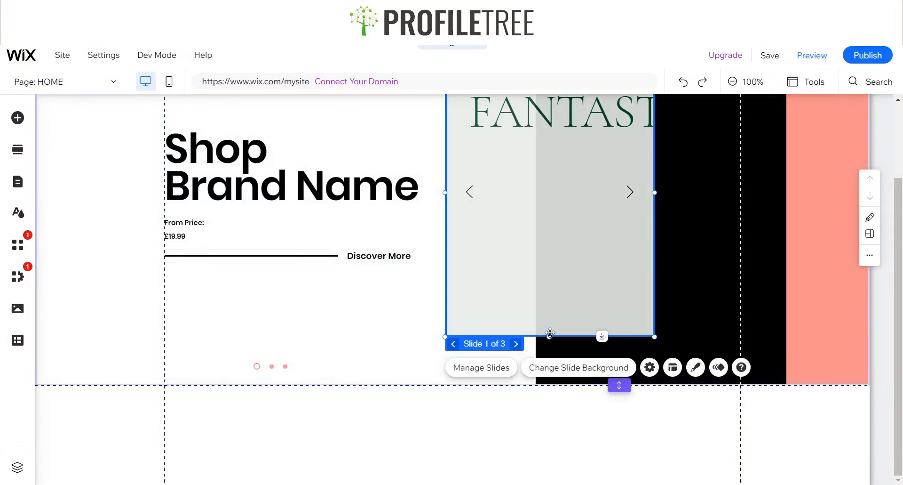
left_click_drag(550, 334, 547, 331)
scroll(677, 325, "up", 2)
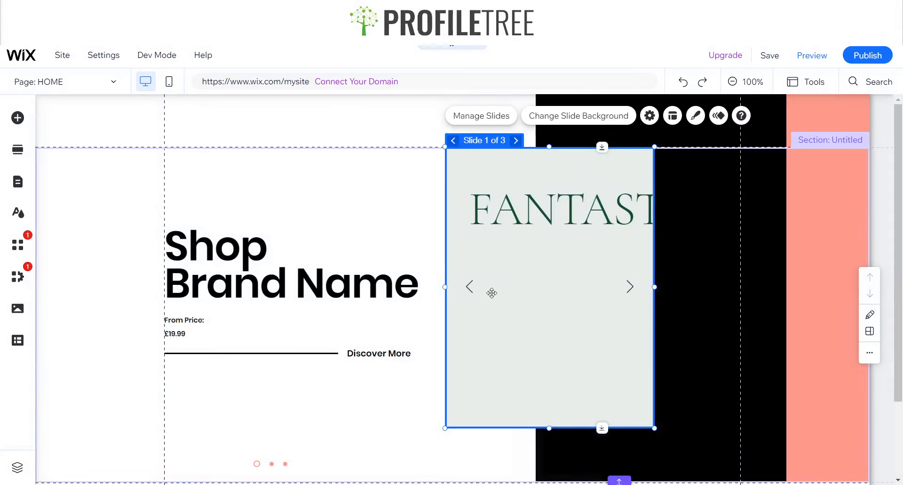
Delete the FANTASTIC text from the small slideshow's first slide
left_click(710, 259)
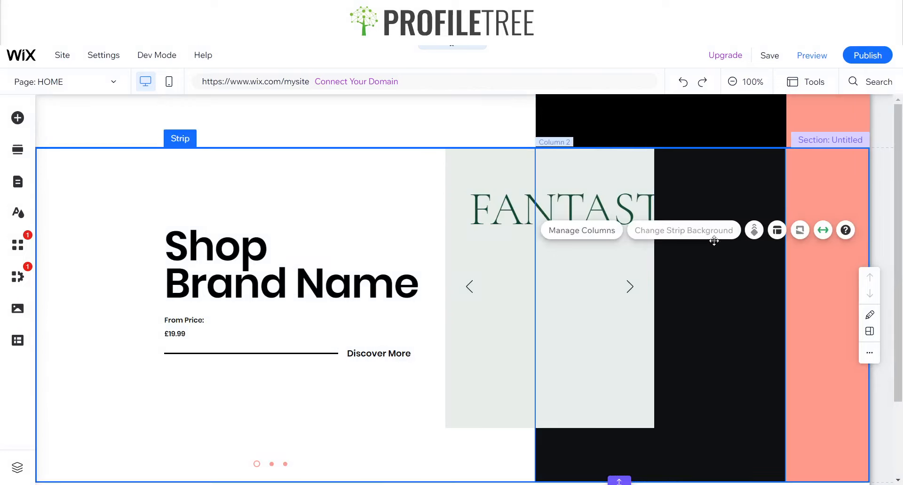
scroll(611, 241, "down", 1)
scroll(674, 298, "up", 1)
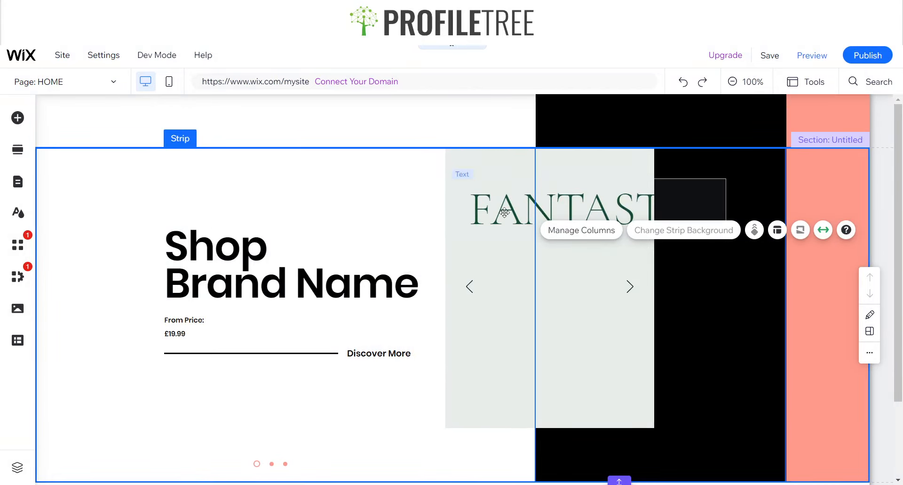
left_click(596, 212)
key("Delete")
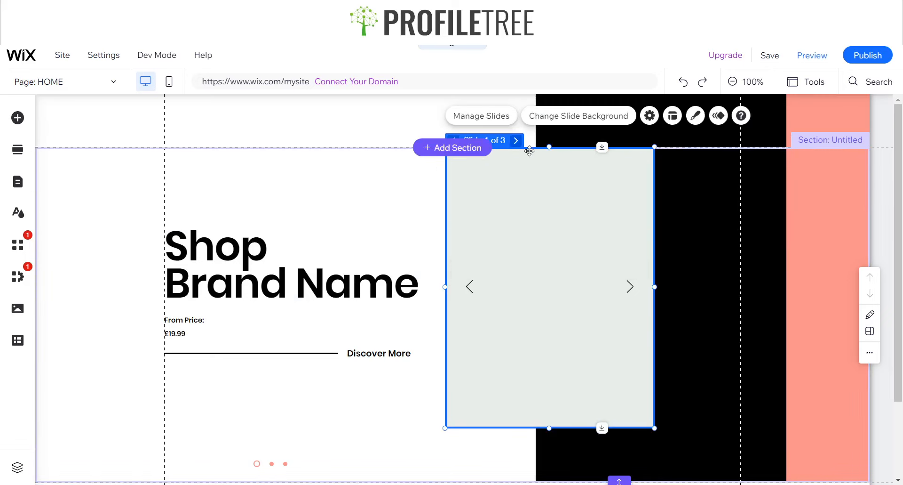
Delete Slide 2 and Slide 3 from the small slideshow, keeping only the blank first slide
left_click(516, 143)
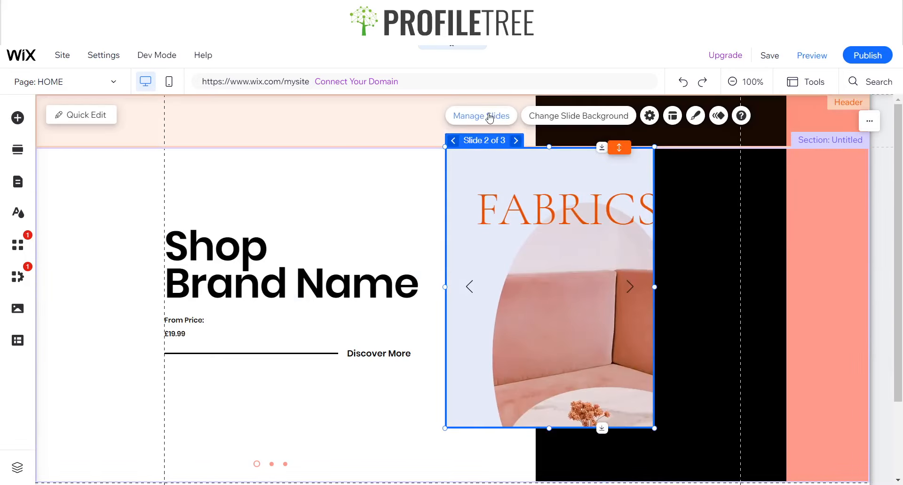
double_click(543, 206)
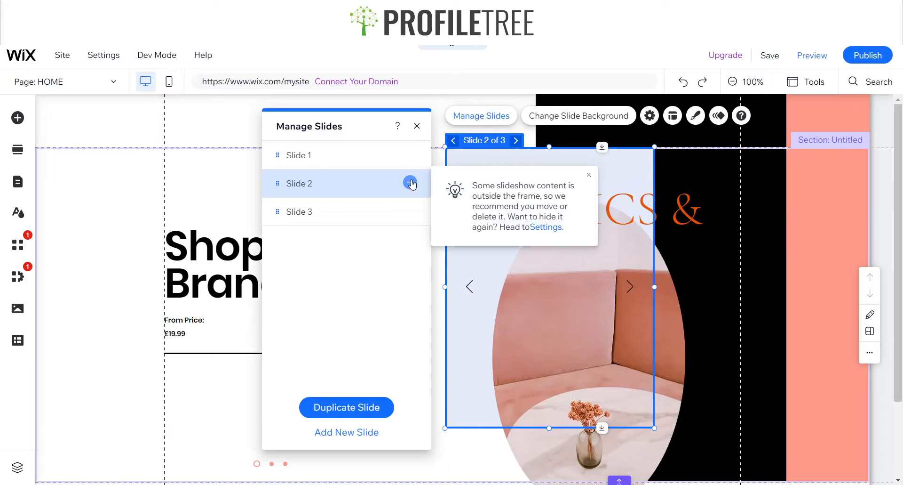
left_click(410, 183)
left_click(463, 217)
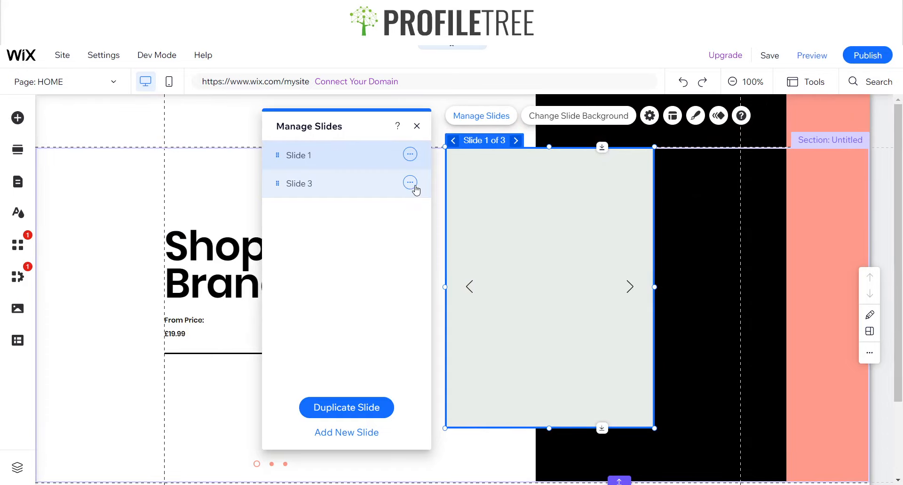
left_click(410, 183)
left_click(460, 216)
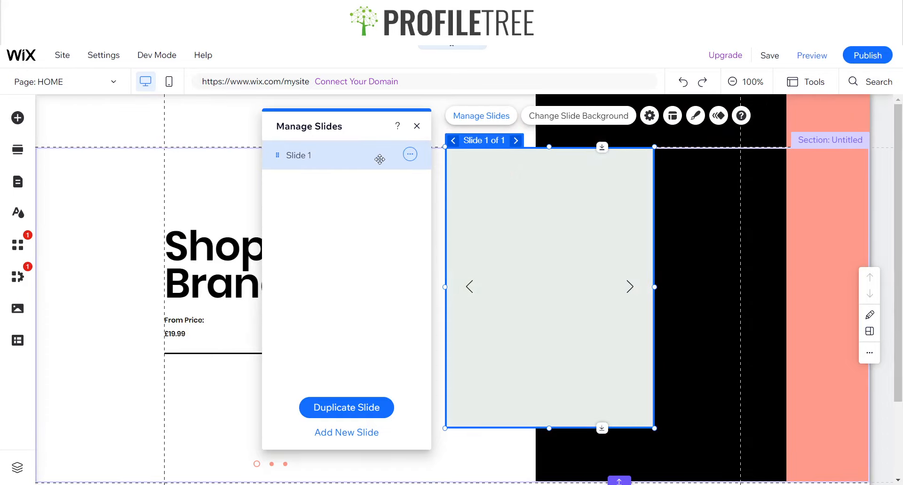
Rename the small slideshow's remaining slide as Shop Brand
left_click(410, 154)
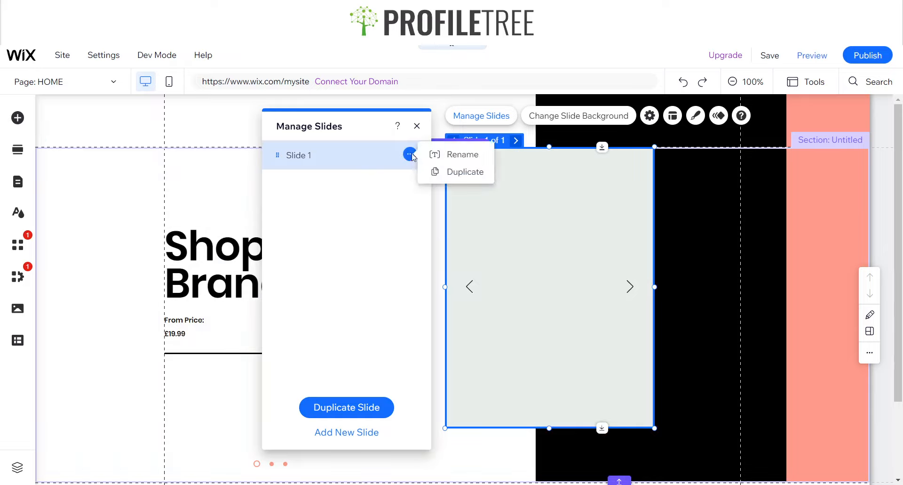
left_click(454, 154)
type("Shop Brand")
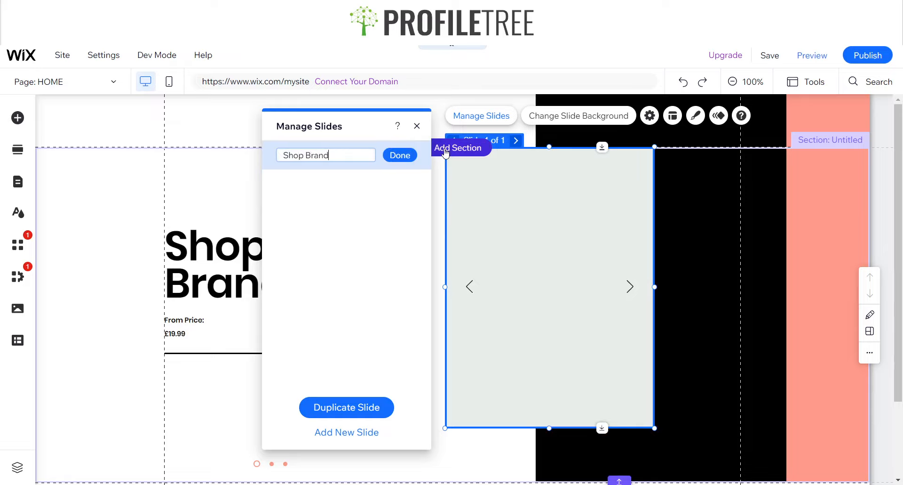
left_click(399, 155)
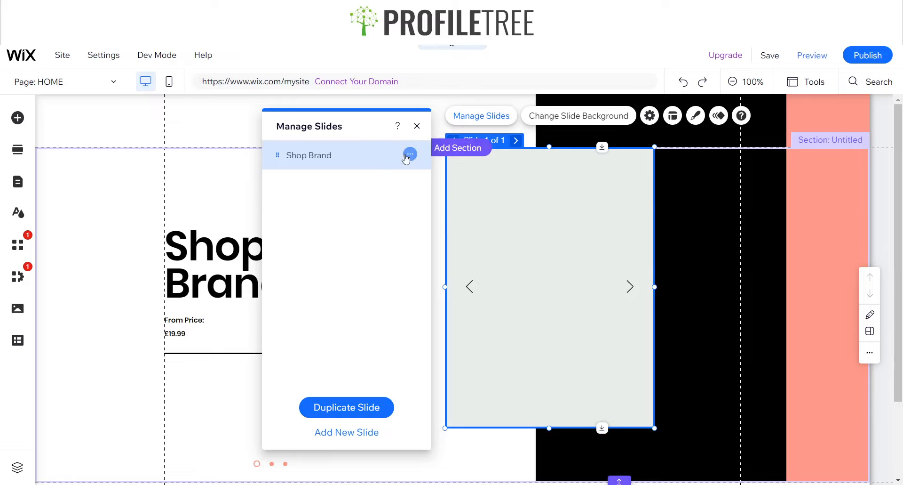
Search the Wix media library for "Fashion portrait" images for the Shop Brand slide's background
left_click(576, 115)
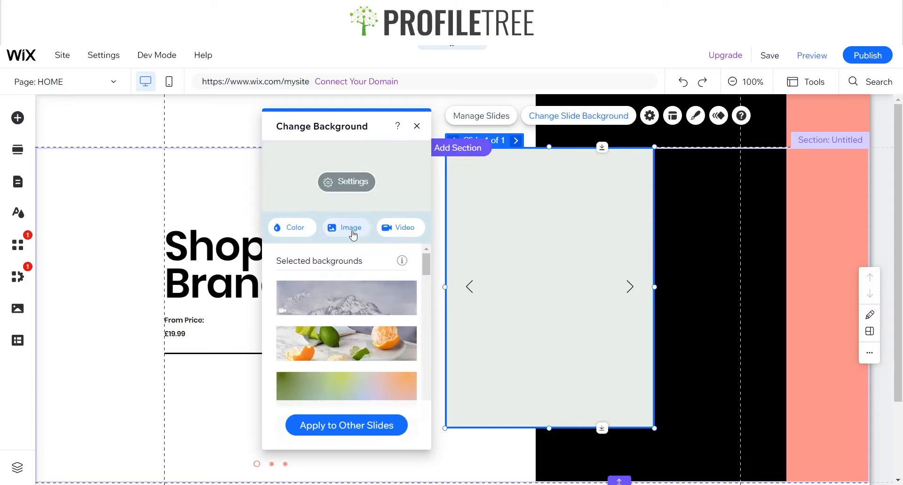
left_click(324, 231)
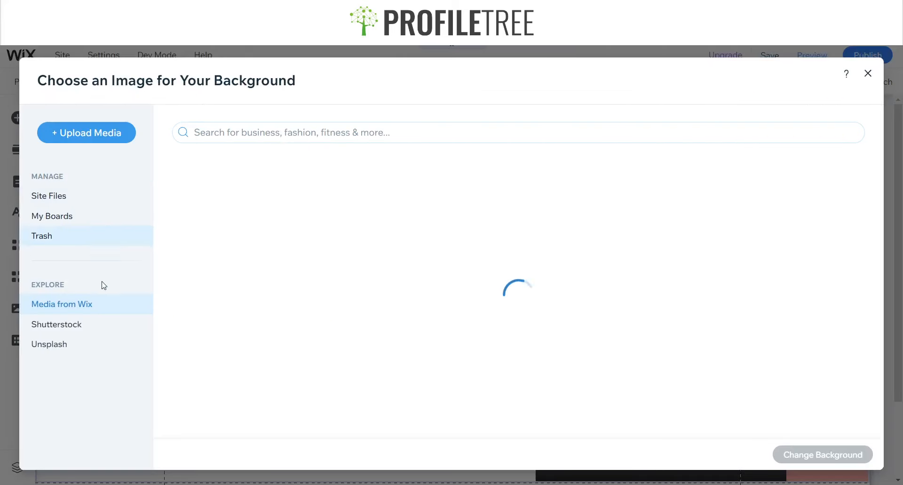
left_click(306, 133)
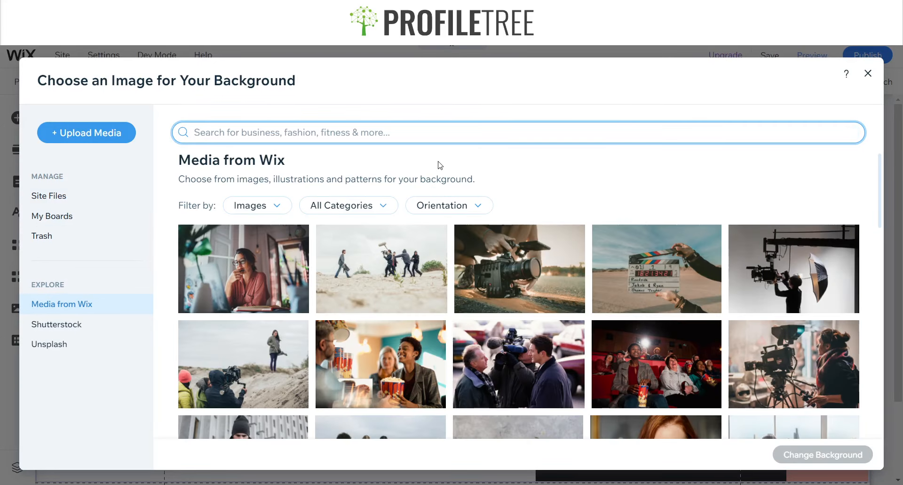
type("Fashion portrait")
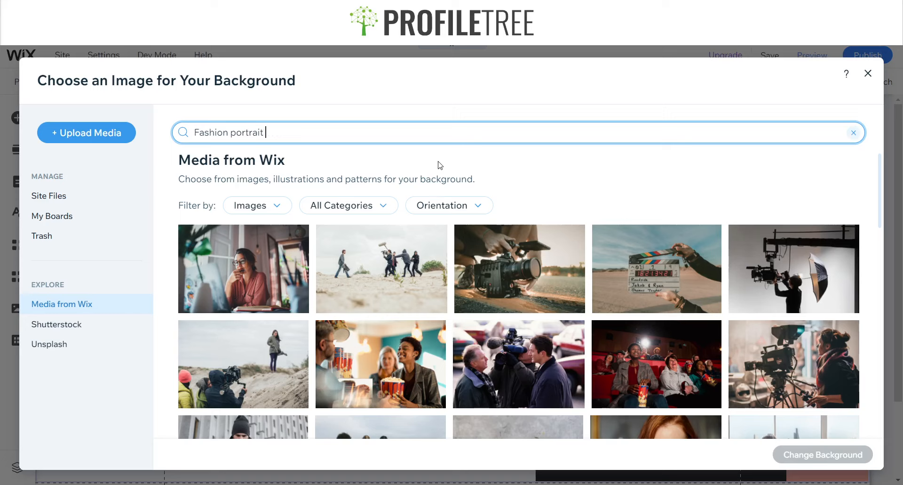
key("Return")
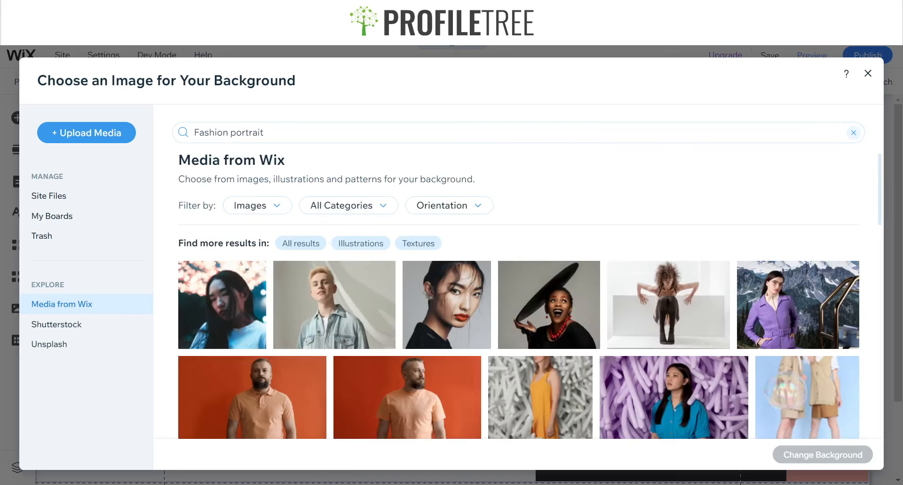
Find the portrait of two models behind a large soap bubble under "Fashion portrait man and woman" and apply it as the Shop Brand slide's background
scroll(518, 263, "down", 8)
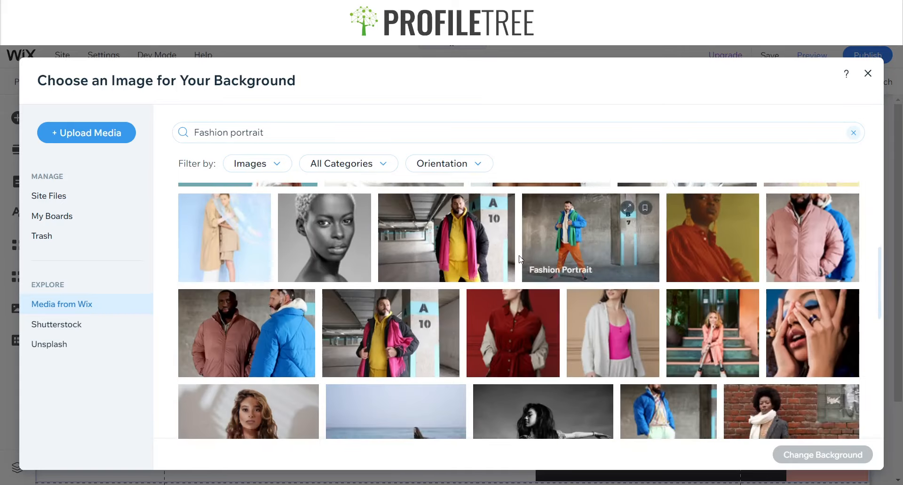
scroll(541, 266, "down", 2)
scroll(494, 273, "down", 2)
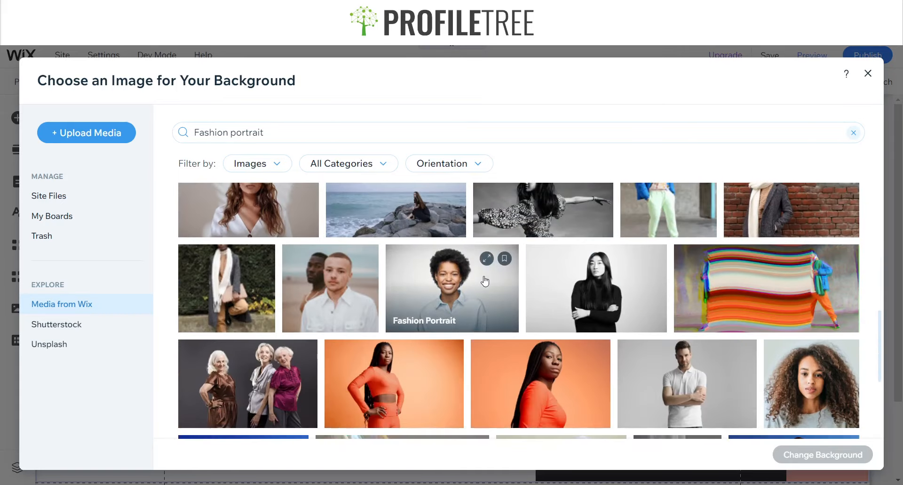
scroll(484, 281, "down", 5)
scroll(541, 283, "up", 3)
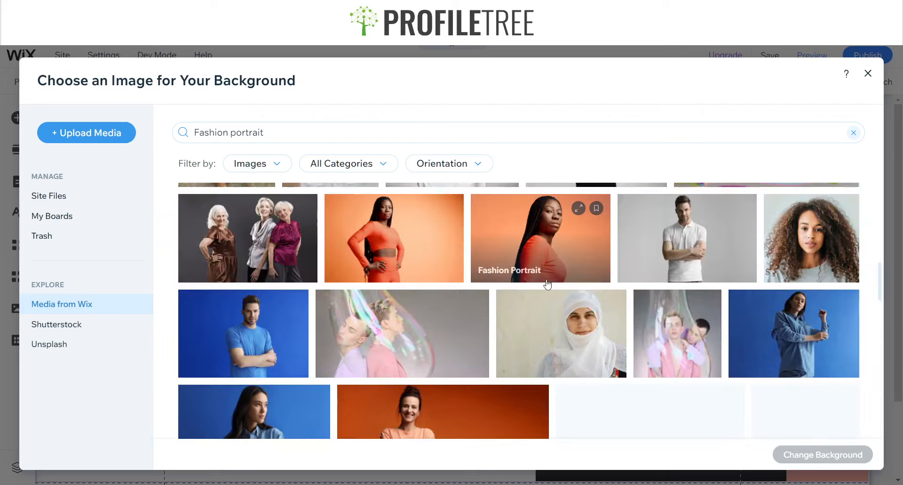
scroll(759, 307, "down", 10)
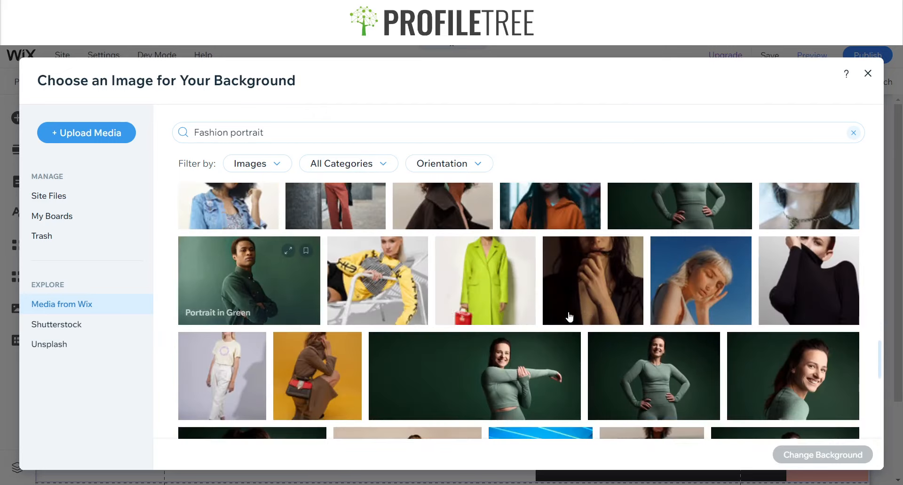
scroll(570, 315, "down", 10)
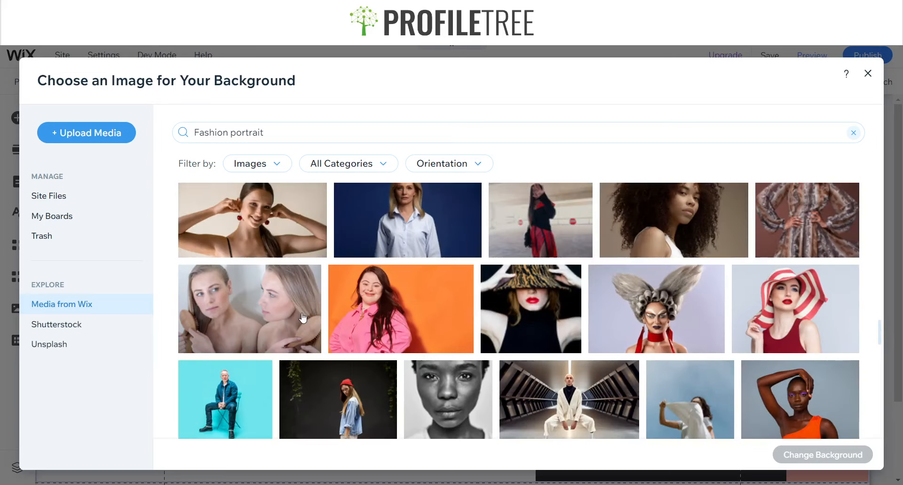
scroll(395, 316, "down", 5)
scroll(396, 316, "down", 8)
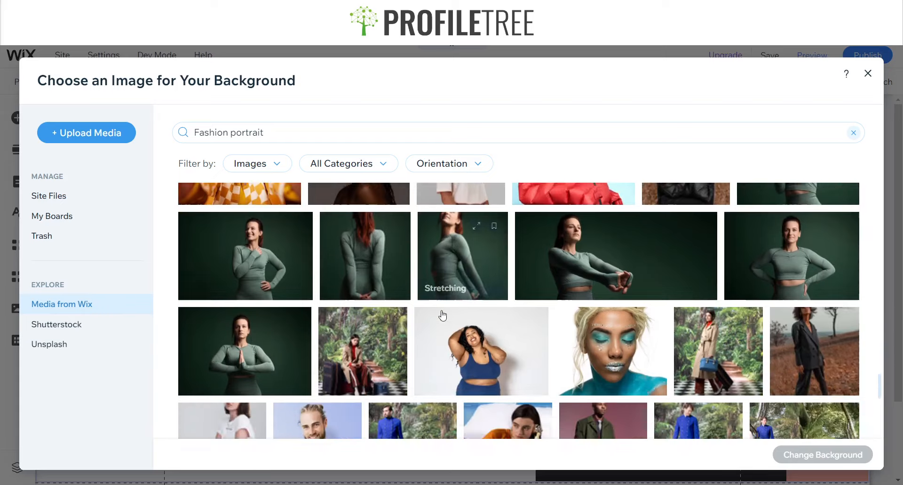
scroll(408, 316, "down", 1)
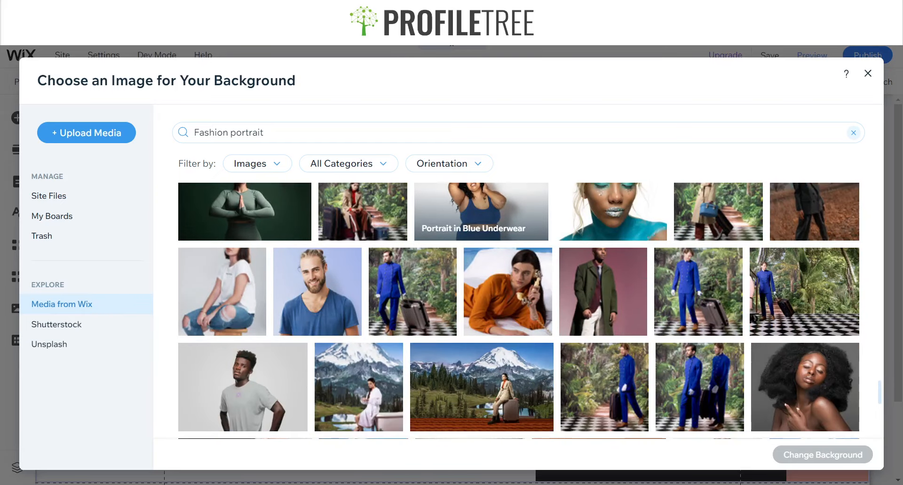
scroll(480, 216, "down", 5)
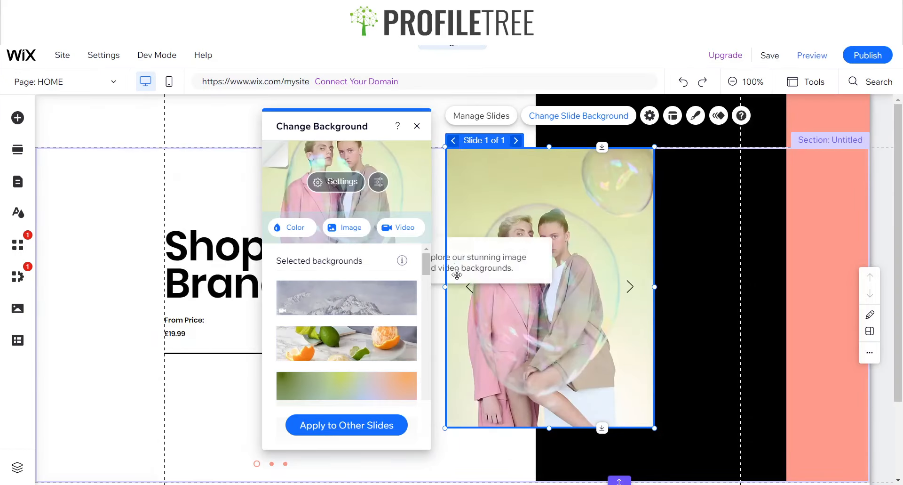
left_click(417, 125)
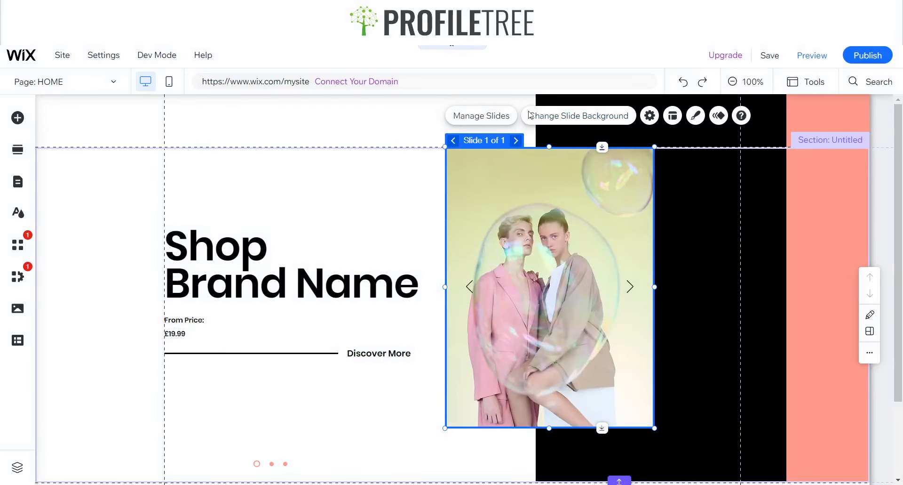
Duplicate the small slideshow's Shop Brand slide twice
left_click(502, 123)
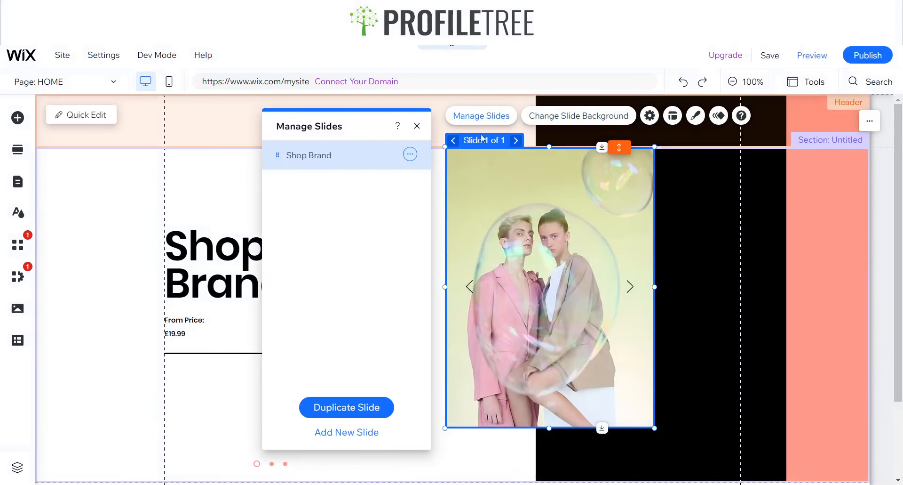
left_click(409, 154)
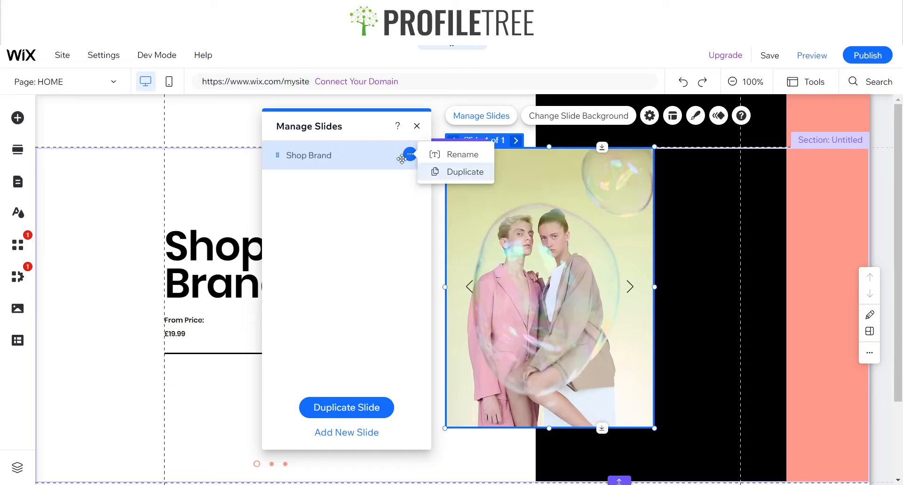
left_click(465, 172)
left_click(410, 154)
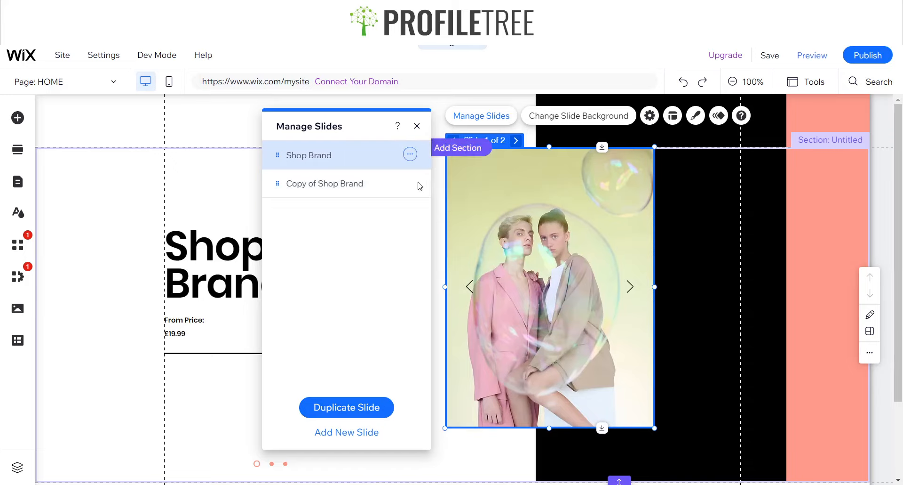
Rename the small slideshow's second slide as Shop Men's
left_click(410, 183)
left_click(452, 182)
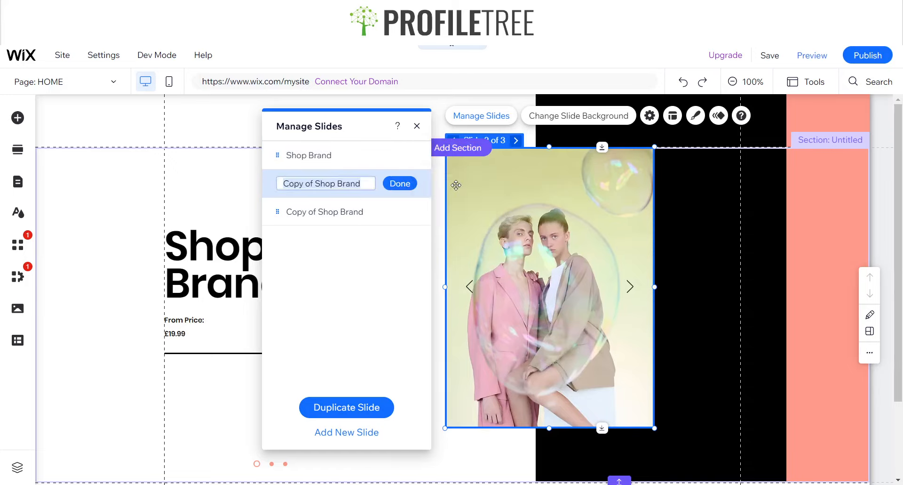
type("Shop Men's")
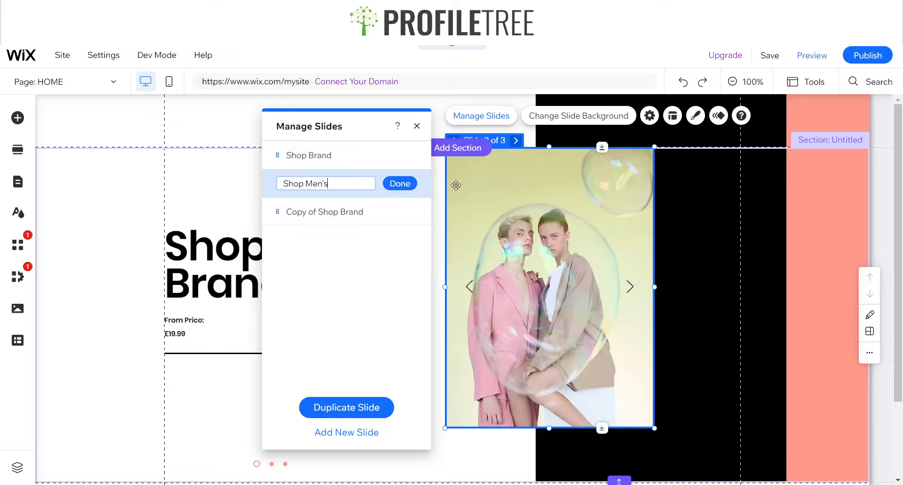
left_click(400, 184)
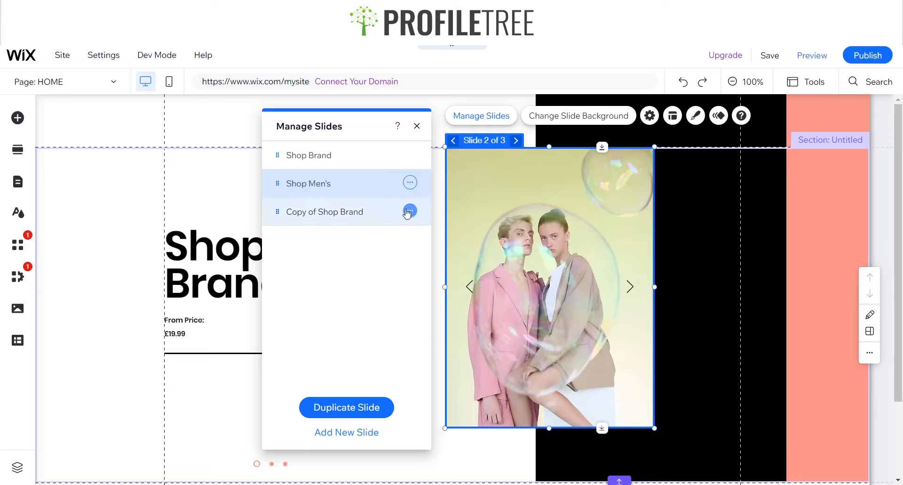
Rename the small slideshow's third slide as Shop Women's and finish managing the slides
left_click(407, 212)
left_click(444, 210)
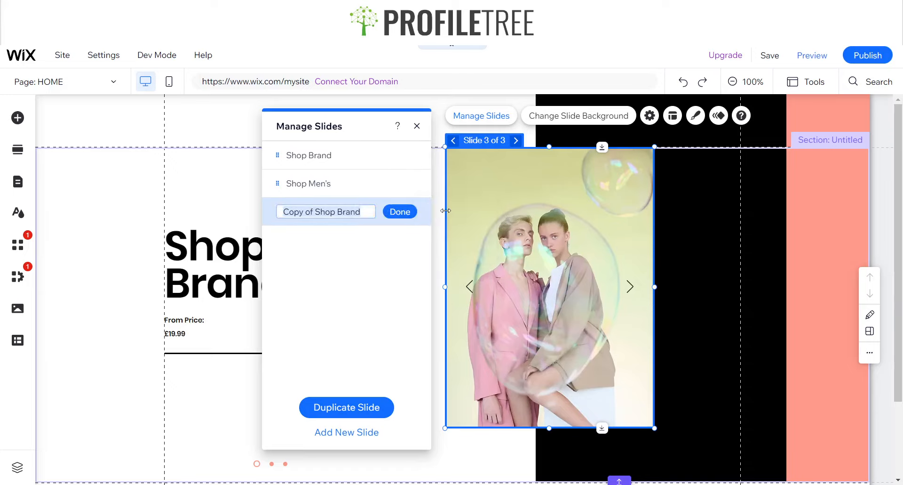
type("Shop Women's")
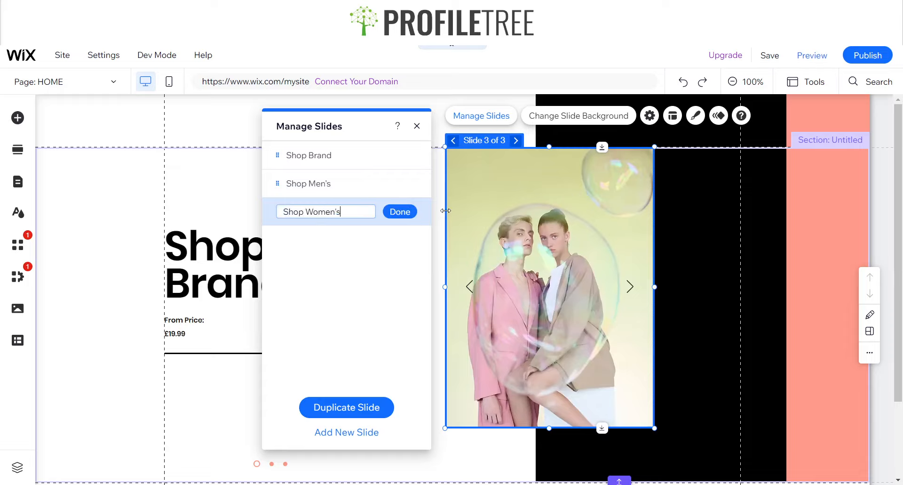
left_click(400, 211)
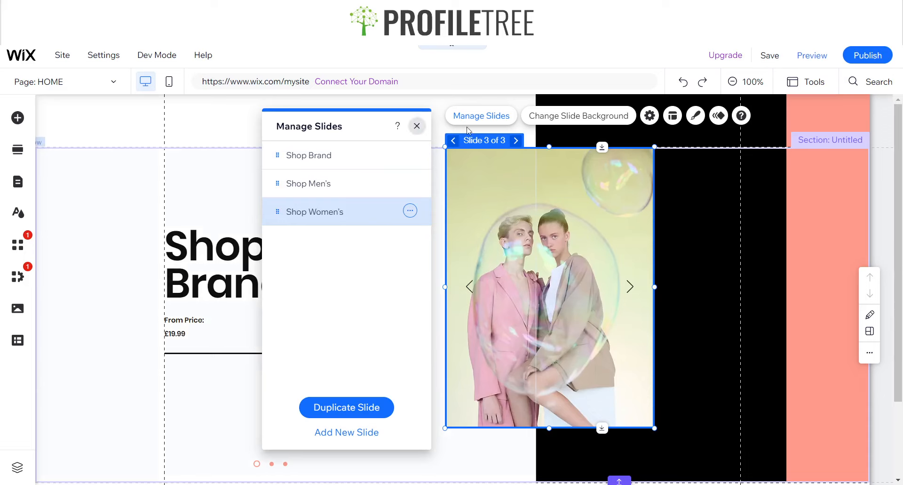
left_click(416, 126)
Replace the small slideshow's first slide background with the Fashion Photography image of a man seated on a wooden stool
left_click(518, 139)
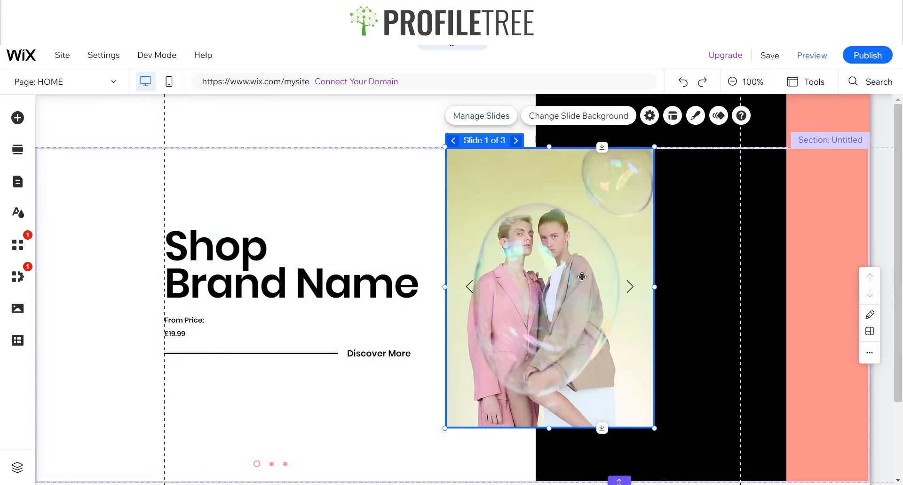
left_click(562, 117)
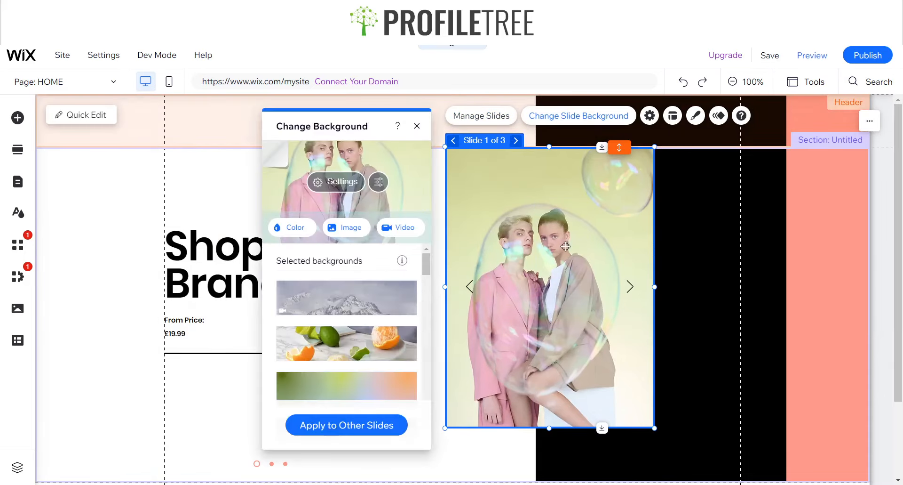
left_click(348, 227)
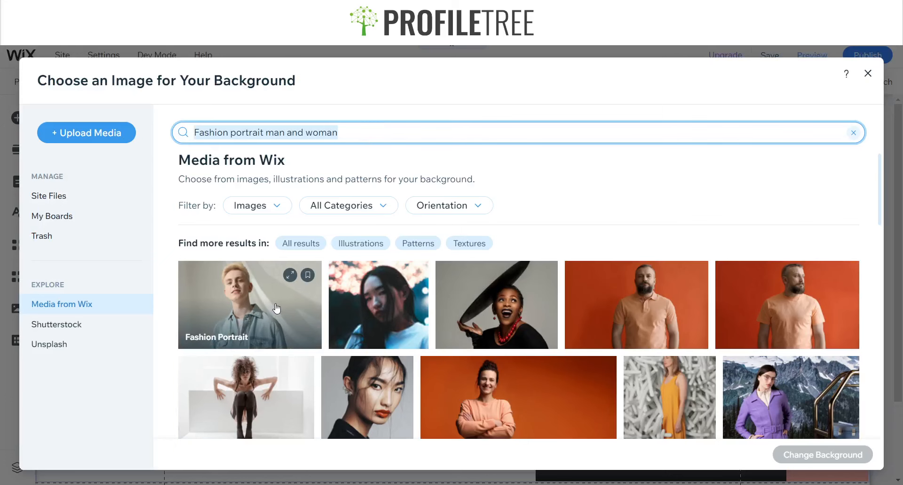
scroll(607, 321, "down", 3)
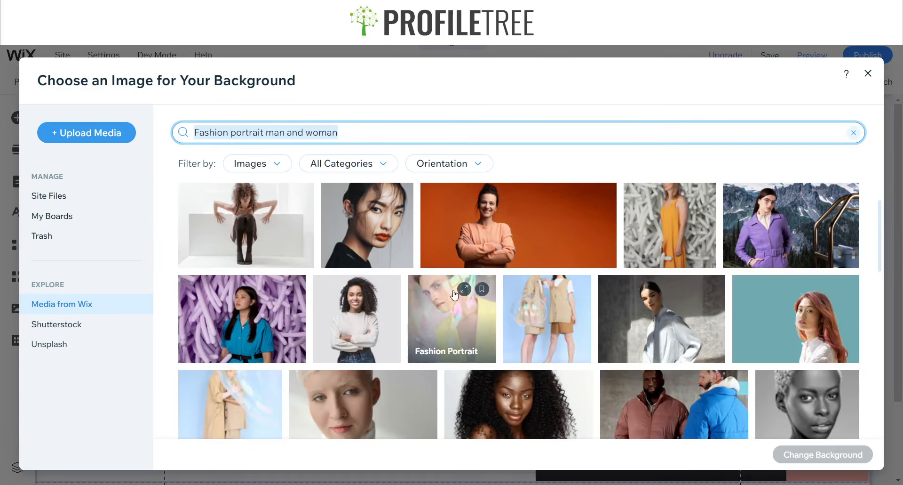
scroll(607, 321, "down", 5)
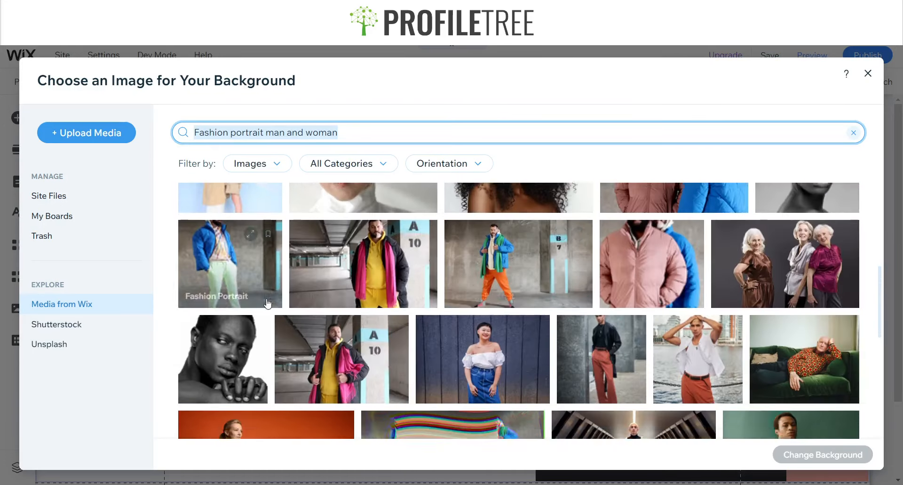
scroll(293, 305, "down", 1)
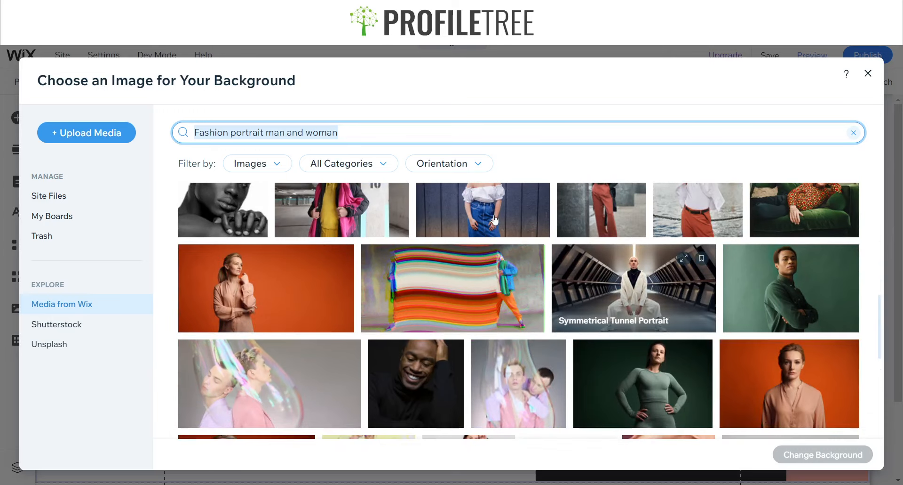
scroll(459, 266, "down", 3)
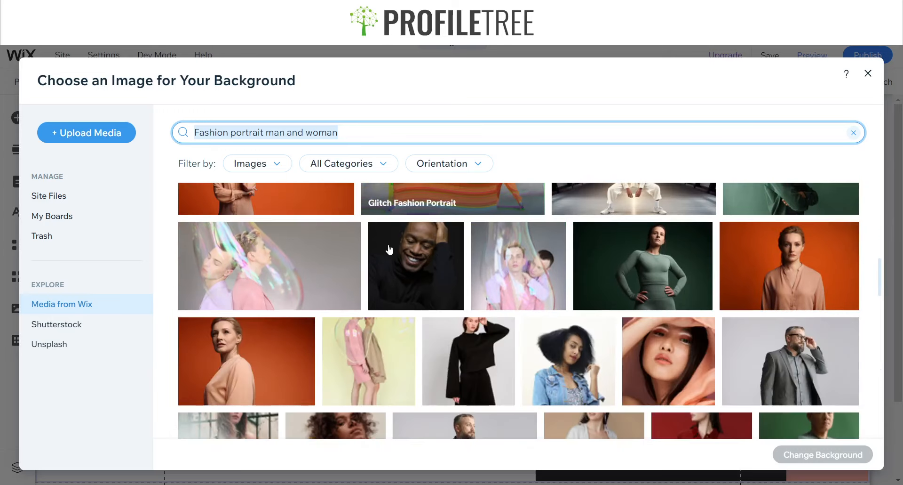
scroll(329, 254, "down", 8)
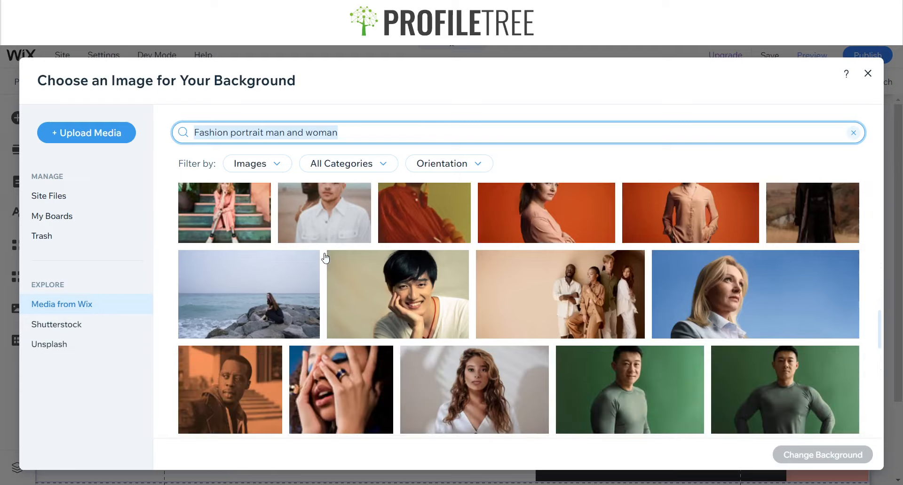
scroll(325, 256, "down", 10)
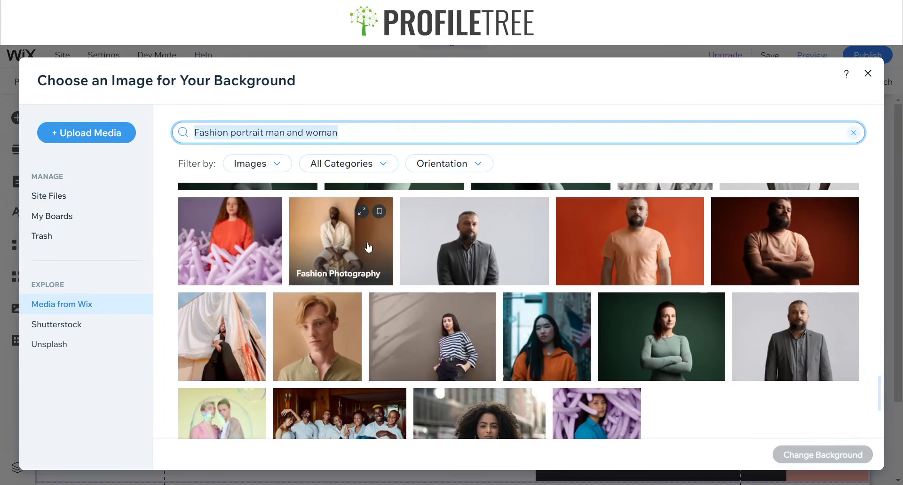
left_click(839, 456)
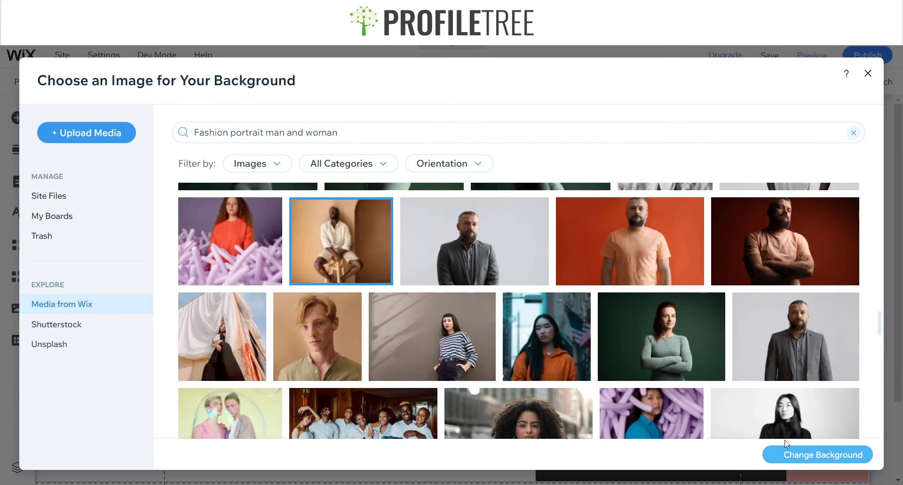
scroll(354, 338, "down", 1)
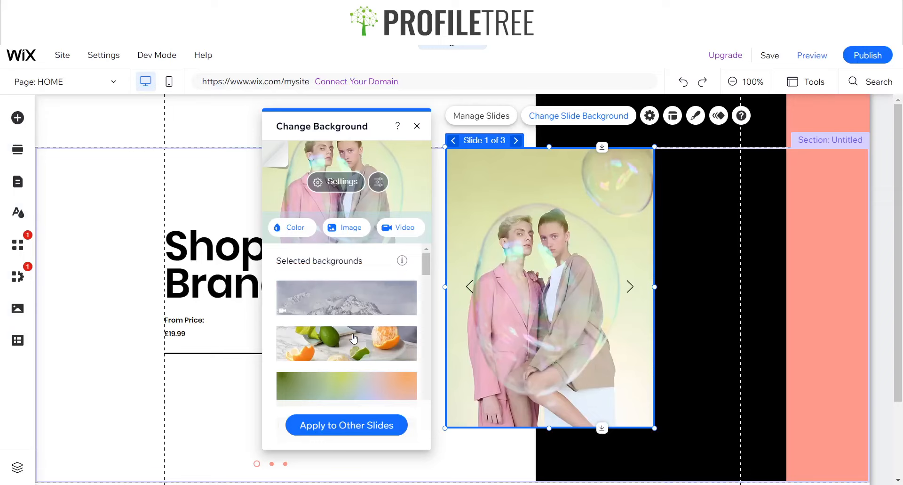
mouse_move(354, 338)
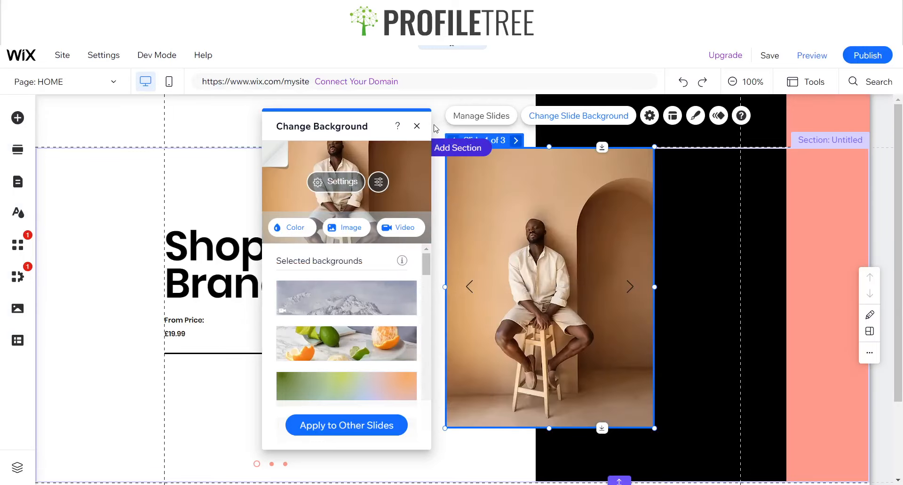
Go to the small slideshow's second slide and search the Wix background images for "women fashion"
left_click(516, 140)
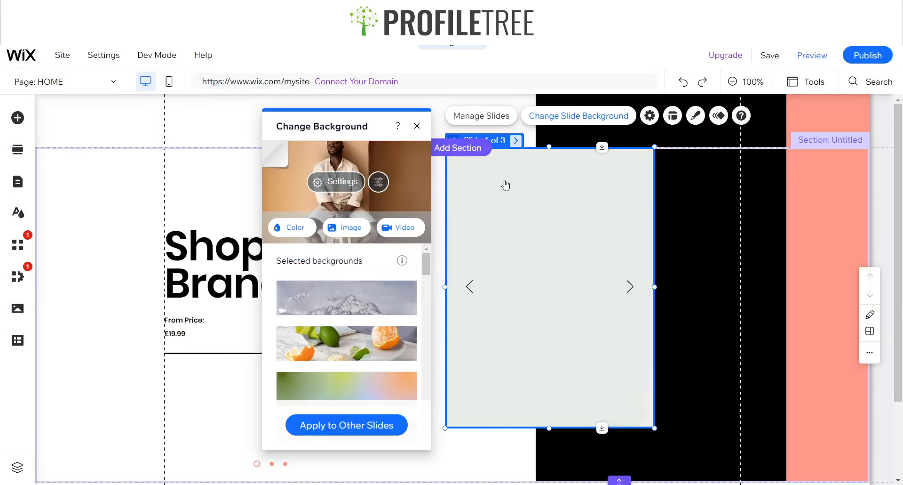
left_click(353, 230)
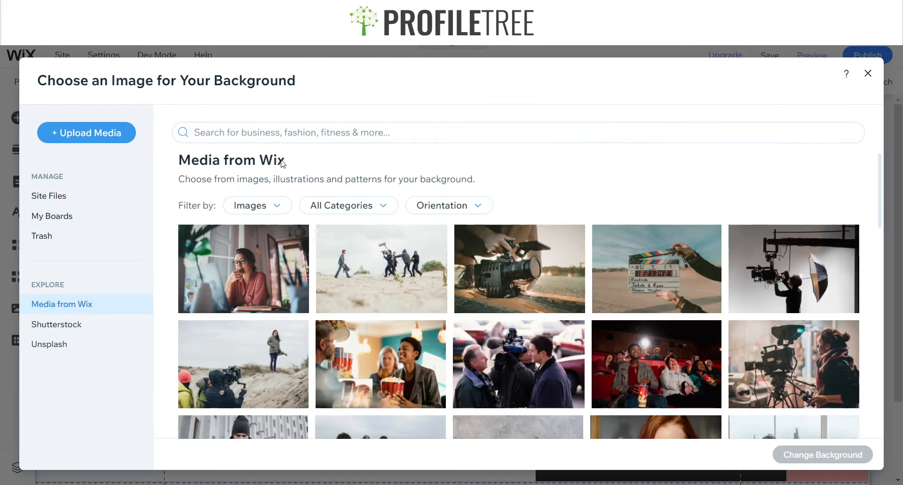
left_click(286, 133)
type("women fashio")
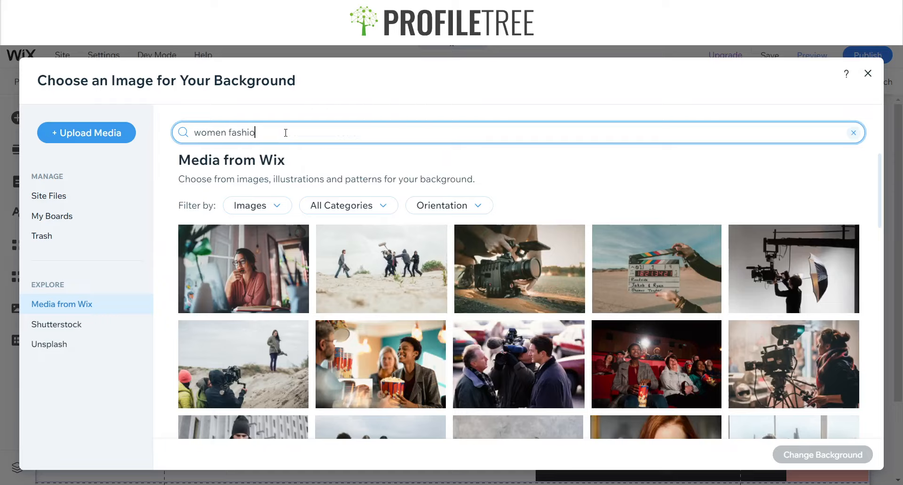
type("n")
key("Return")
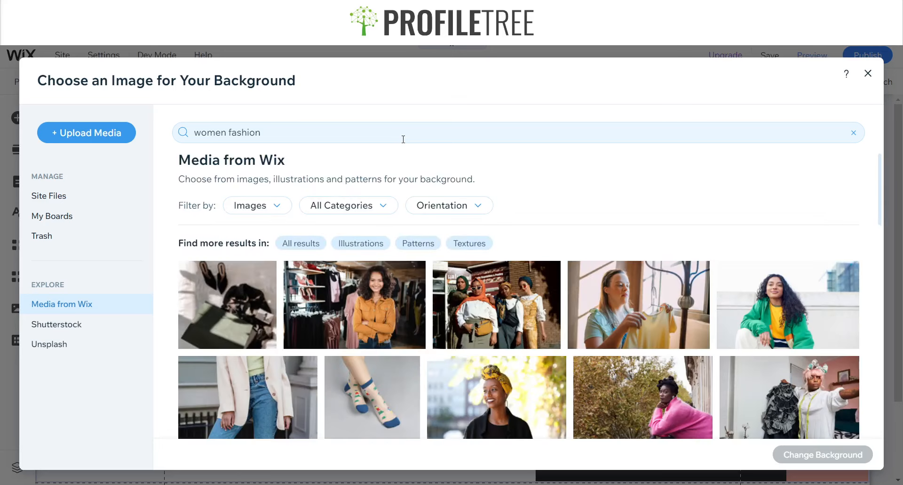
Set the Woman in Yellow image as the second slide's background and finish changing the background
scroll(591, 205, "down", 1)
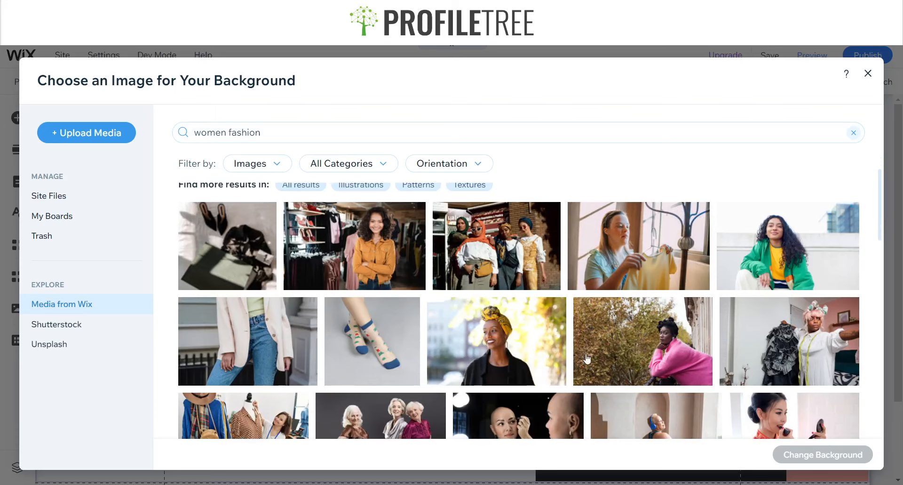
scroll(583, 356, "down", 5)
scroll(587, 353, "down", 3)
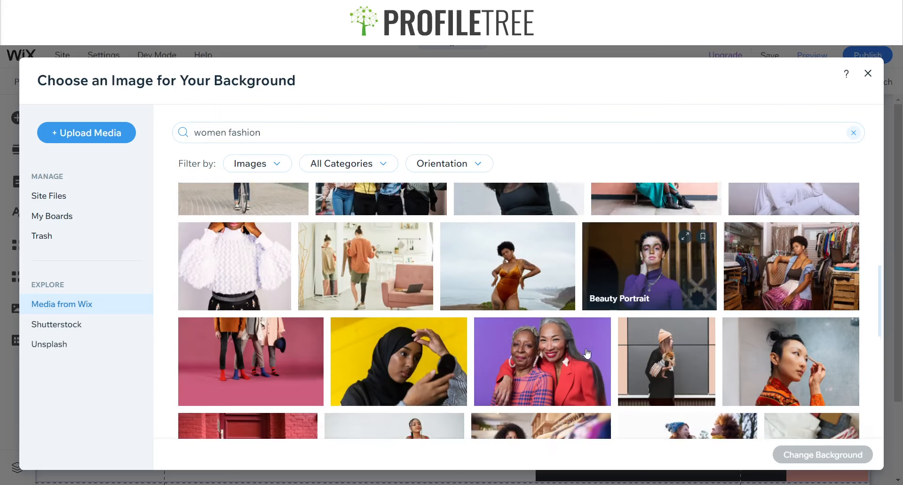
scroll(587, 353, "down", 2)
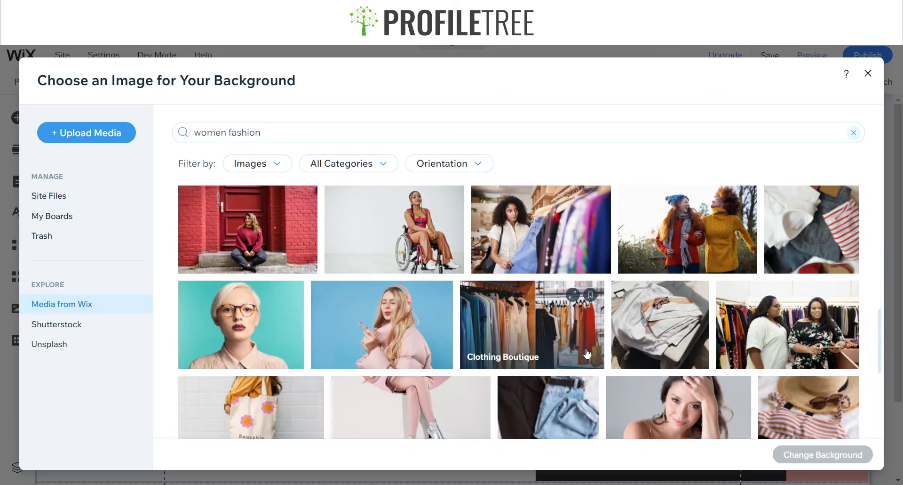
scroll(405, 328, "down", 4)
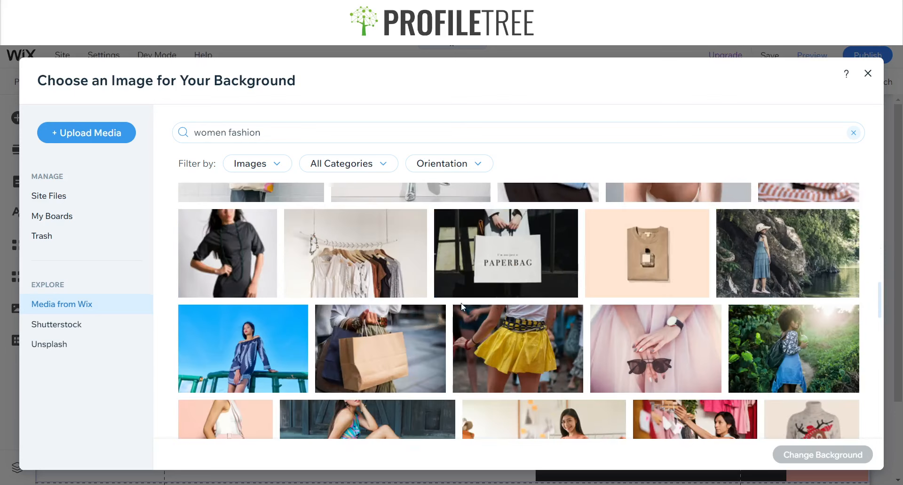
scroll(464, 305, "down", 3)
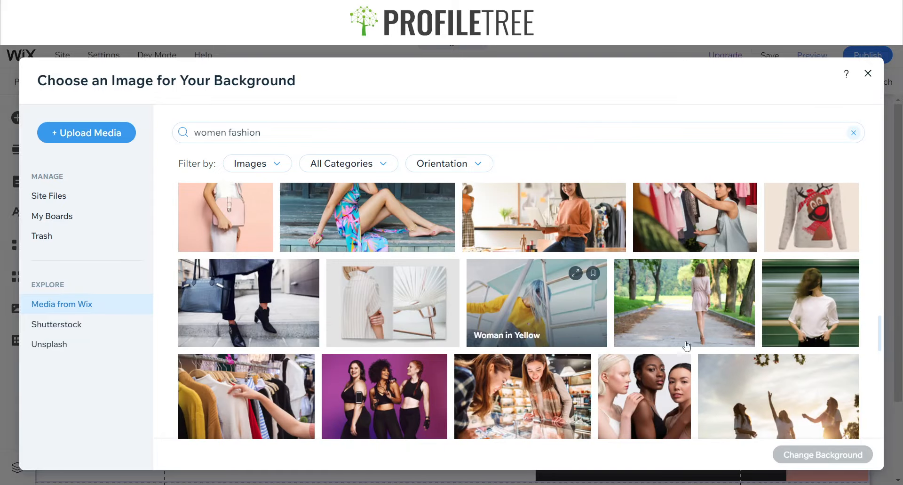
left_click(546, 311)
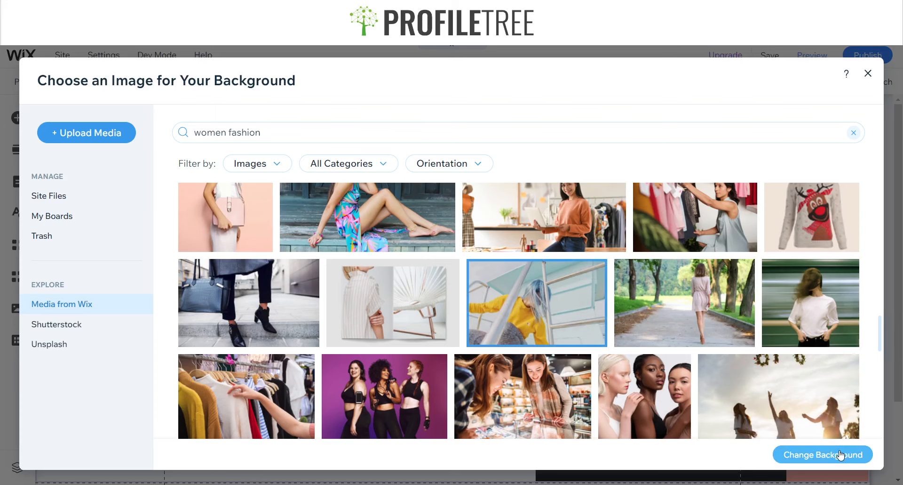
left_click(840, 454)
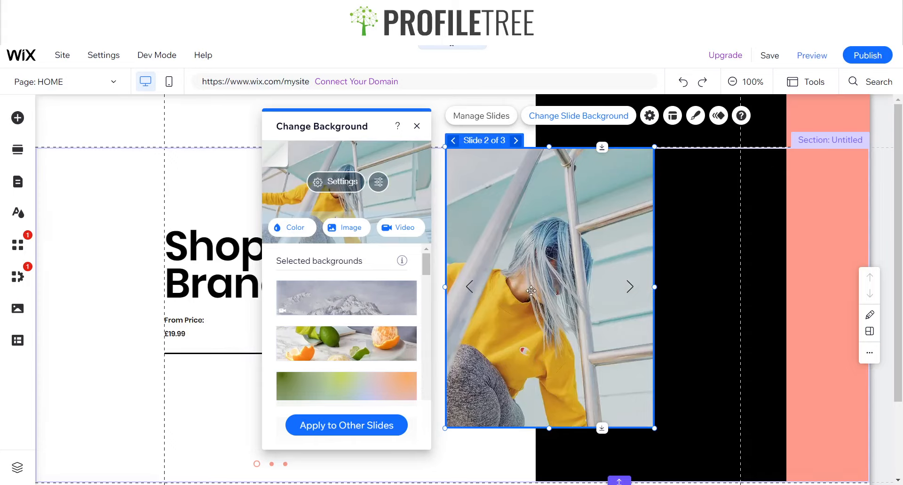
left_click(417, 125)
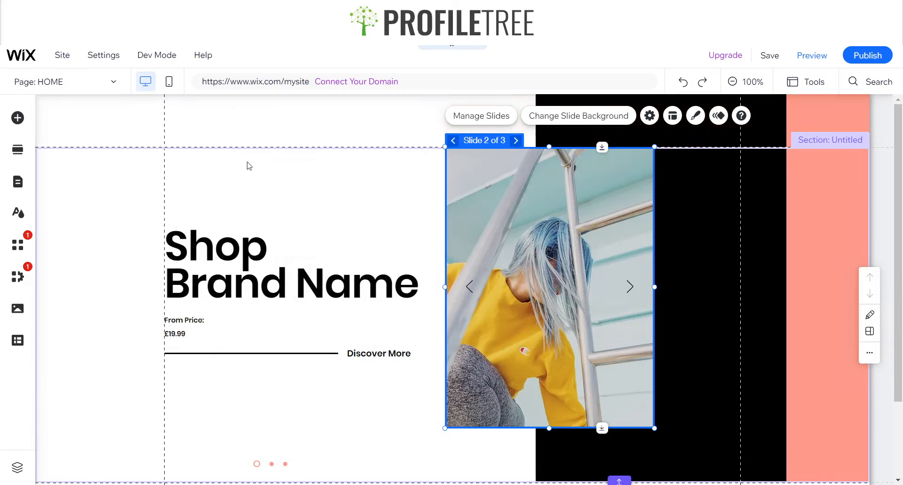
Move the small slideshow's Shop Men's slide below the Shop Women's slide in the slide order
left_click(515, 140)
left_click(453, 140)
left_click(485, 115)
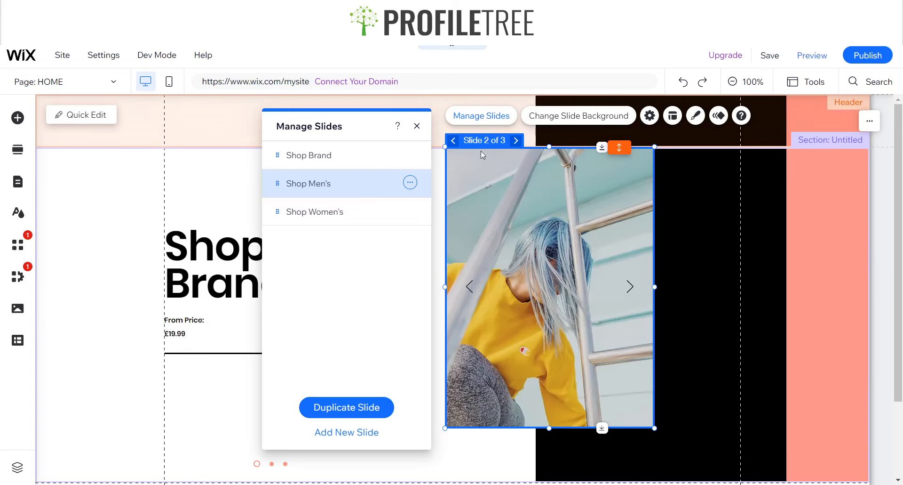
left_click_drag(347, 179, 343, 216)
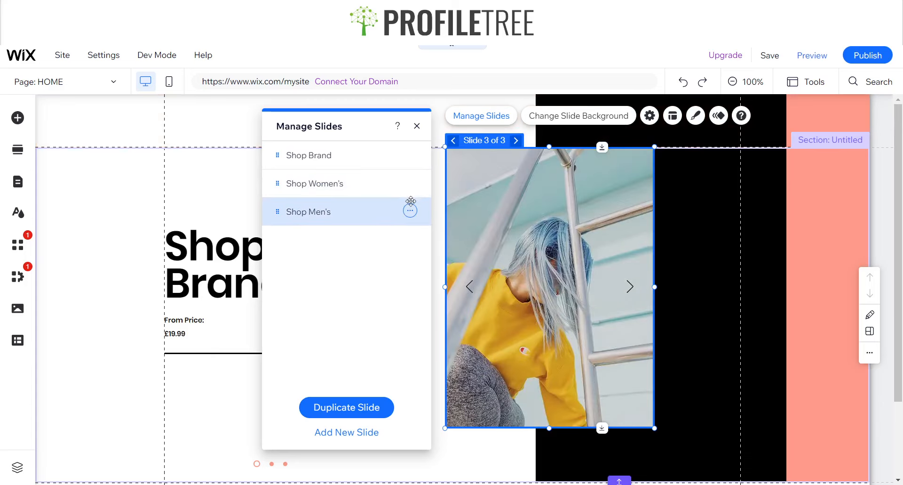
Rename the small slideshow's third slide, with the woman in yellow, as Shop Women's
left_click(410, 210)
left_click(460, 214)
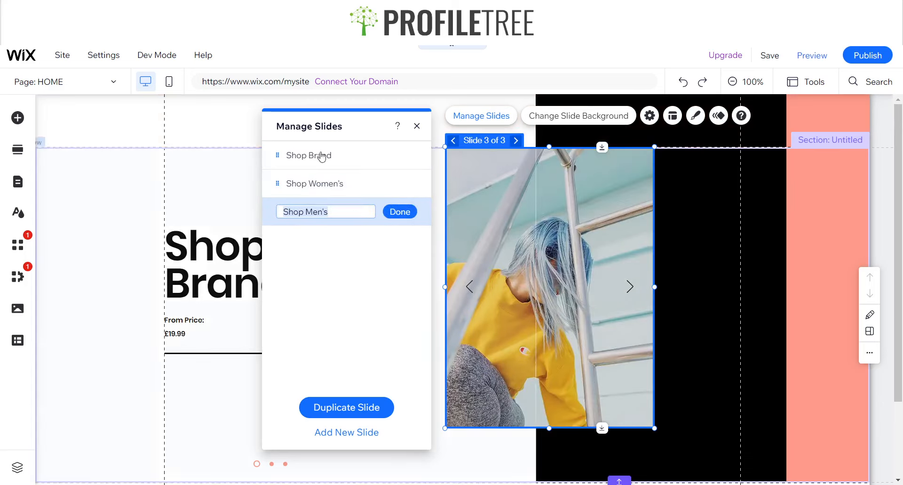
left_click(329, 211)
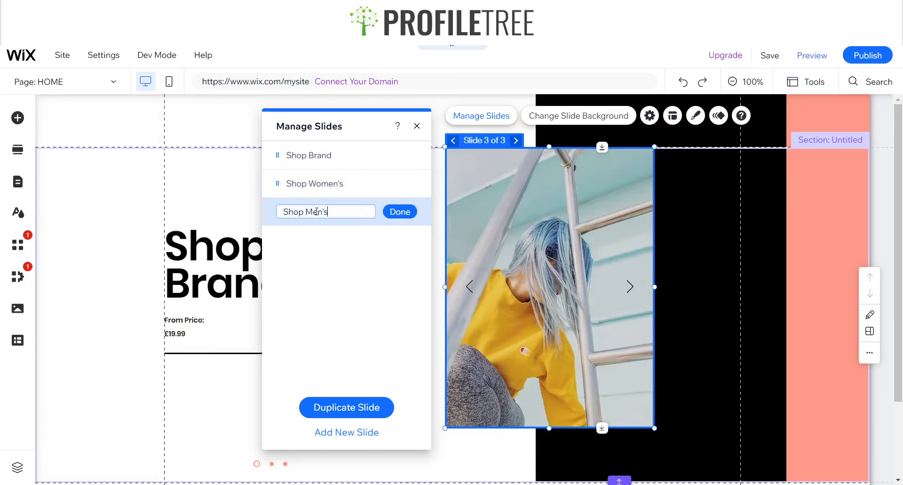
type("Wom")
left_click(400, 211)
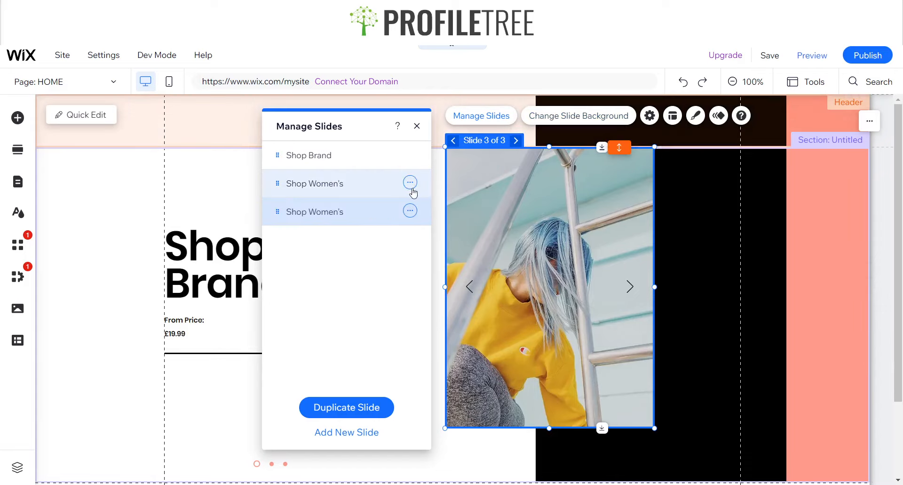
Rename the small slideshow's second slide as Shop Men's and finish managing the slides
left_click(411, 182)
left_click(458, 183)
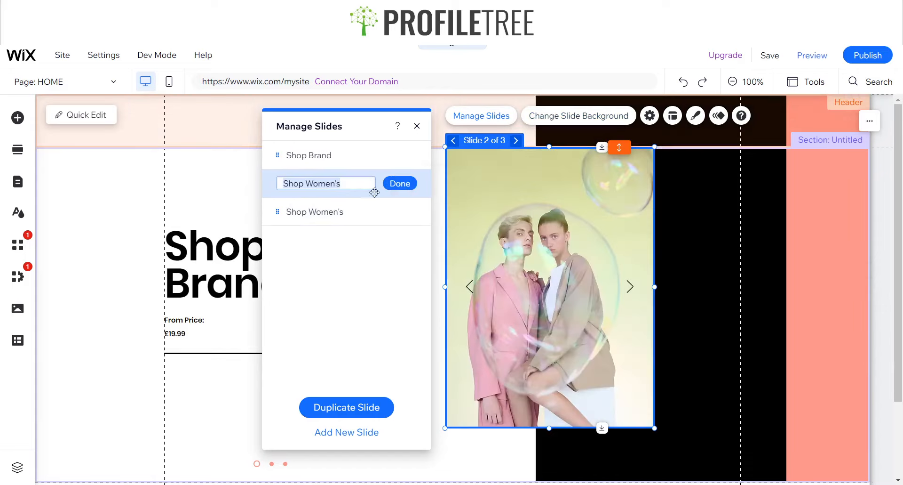
left_click(325, 185)
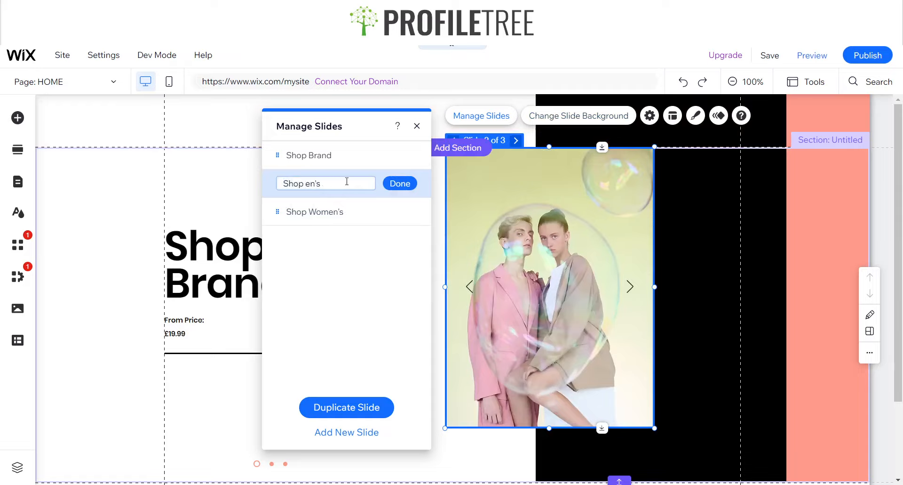
left_click(399, 183)
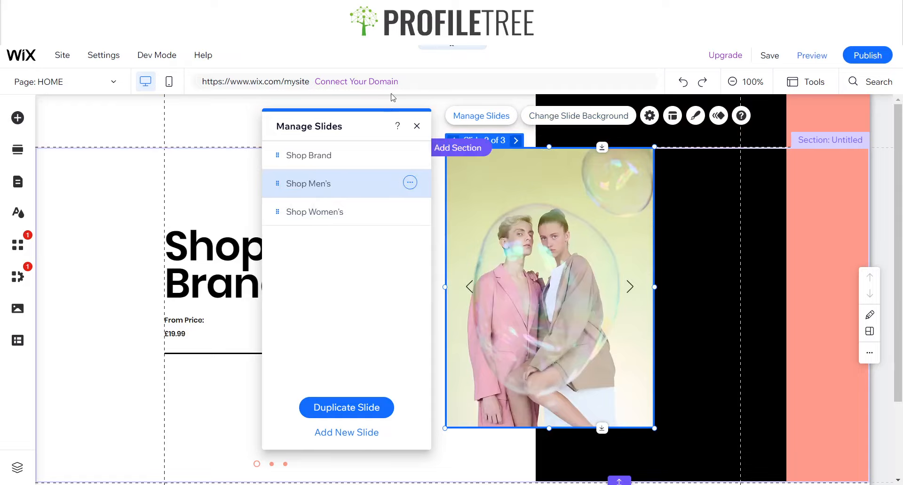
left_click(416, 125)
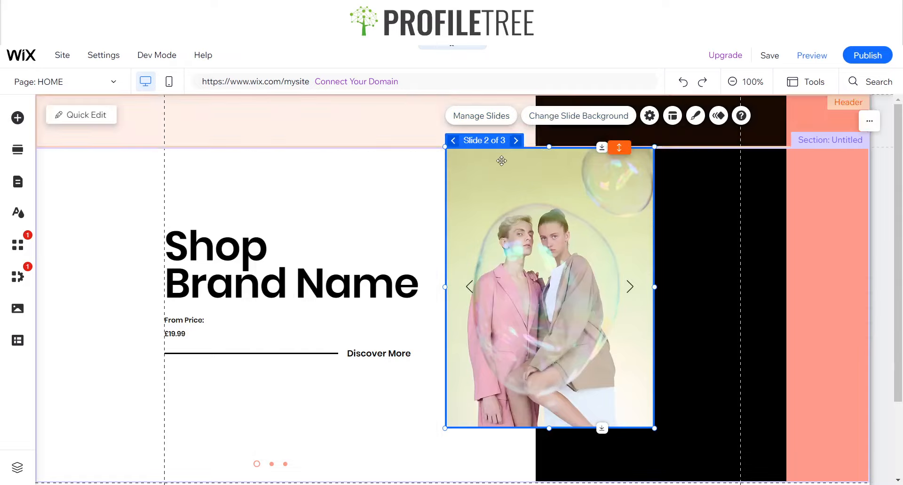
Start replacing the Shop Men's slide background by searching the Wix images for "Mens fashion"
left_click(563, 117)
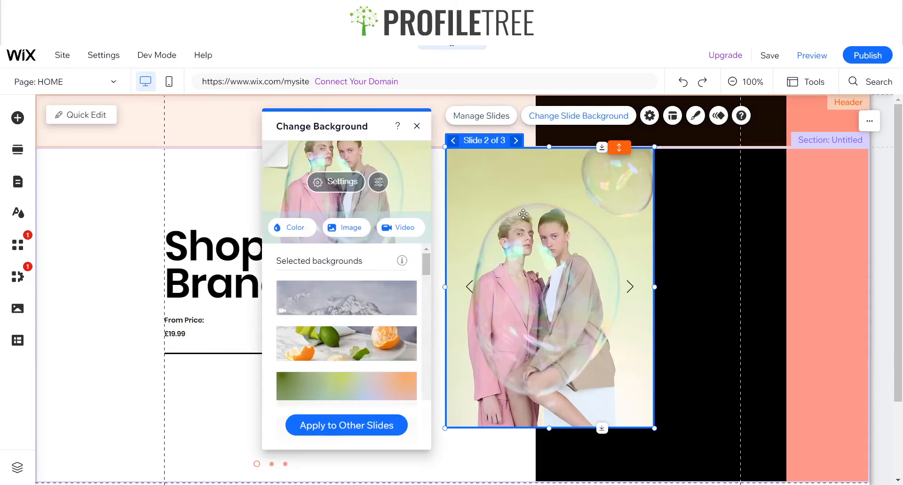
left_click(350, 228)
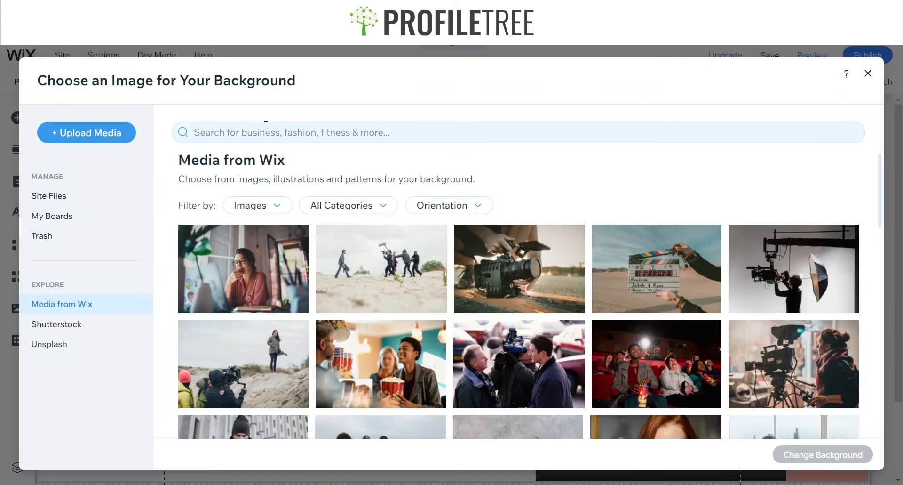
left_click(269, 132)
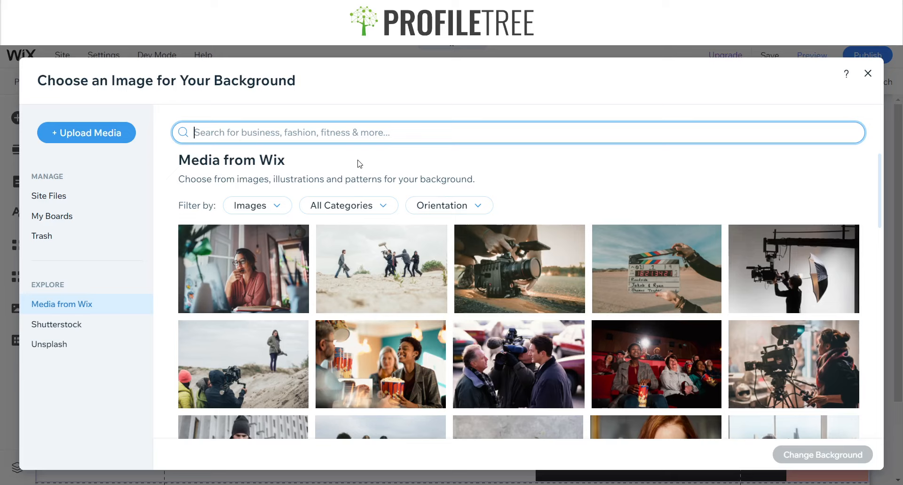
type("Mens fash")
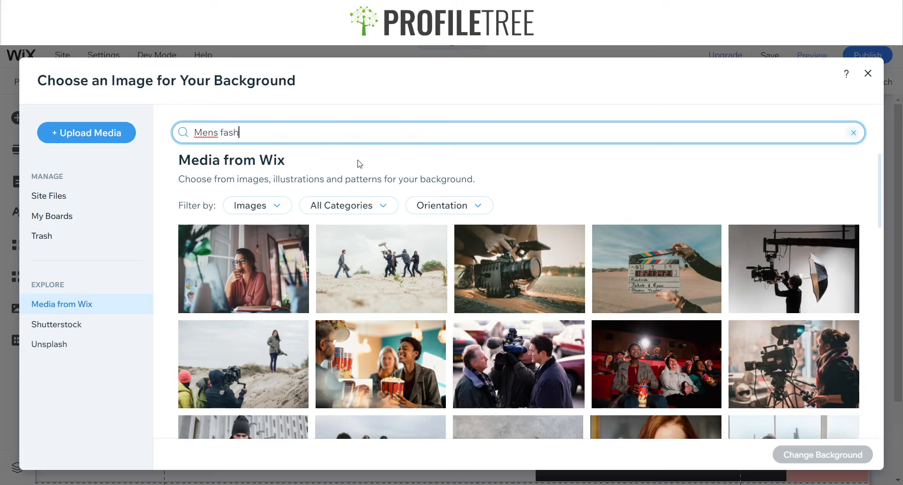
type("ion")
key("Return")
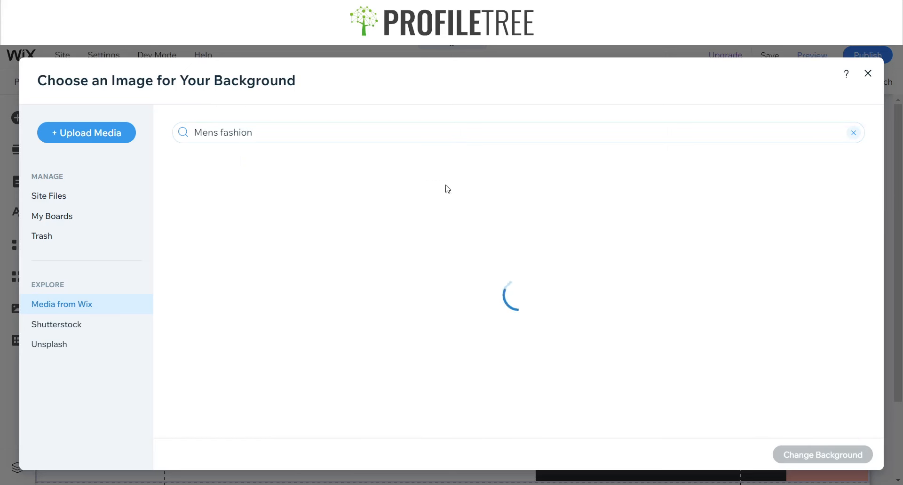
Set the Shop Men's slide background to the image of a standing man in an olive shirt beside a seated man in white
scroll(643, 249, "down", 2)
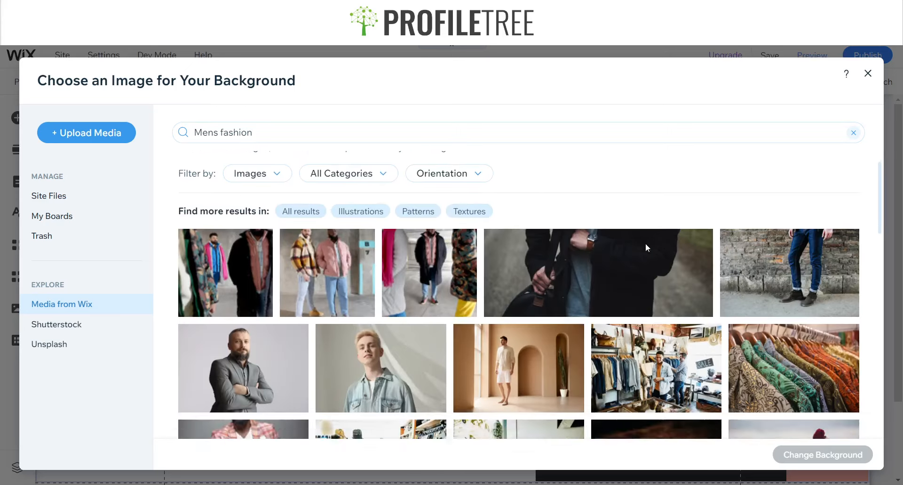
scroll(501, 240, "down", 1)
scroll(476, 291, "up", 3)
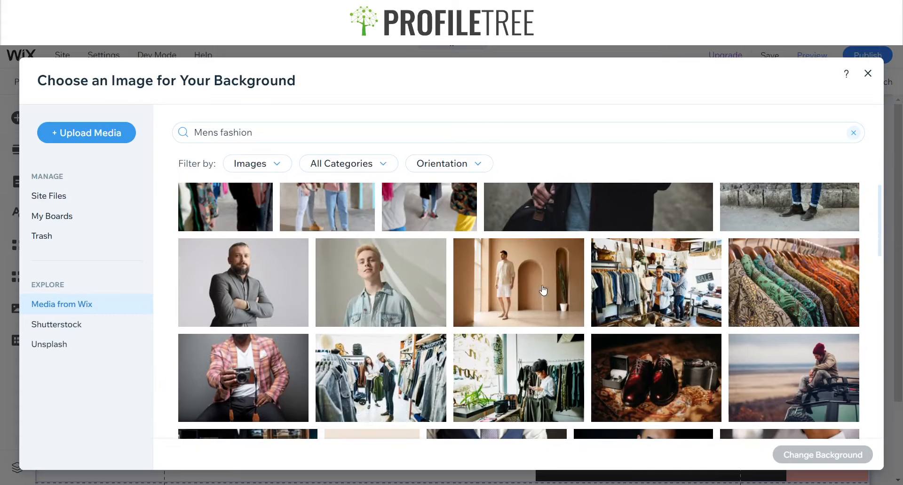
left_click(475, 292)
scroll(508, 301, "up", 3)
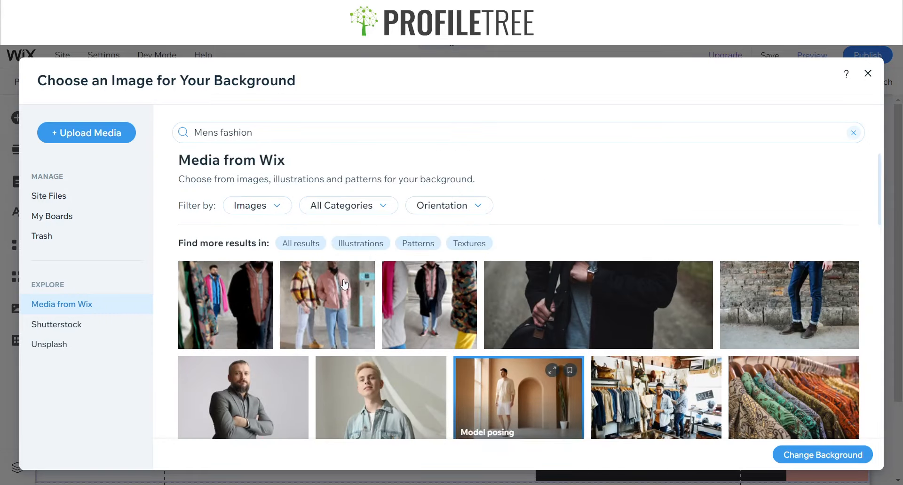
scroll(541, 307, "down", 1)
scroll(541, 307, "down", 10)
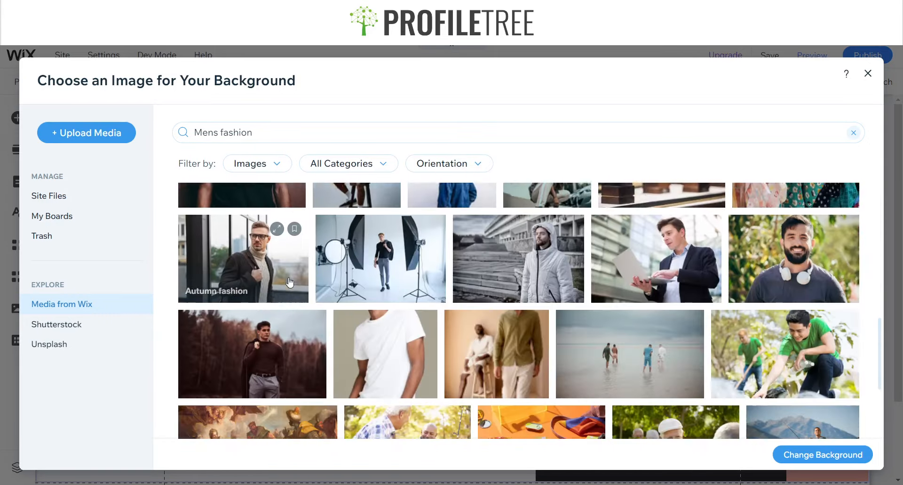
scroll(303, 282, "down", 1)
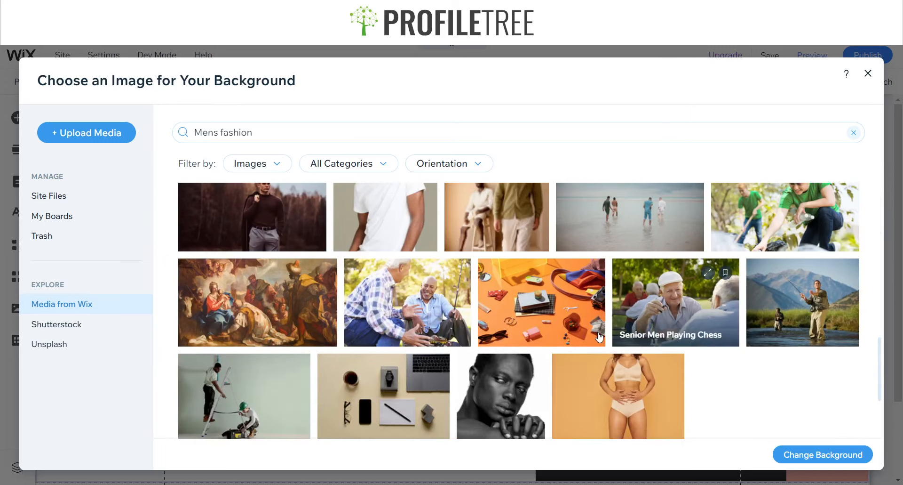
scroll(541, 306, "up", 1)
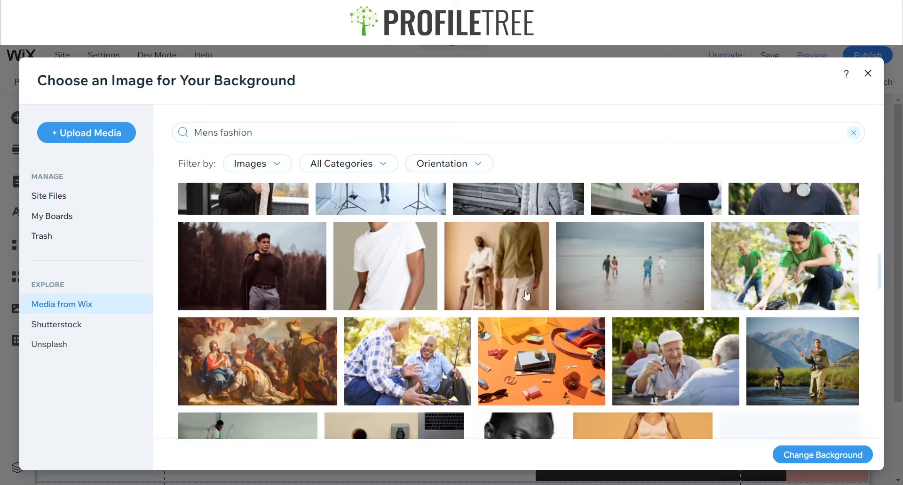
left_click(496, 279)
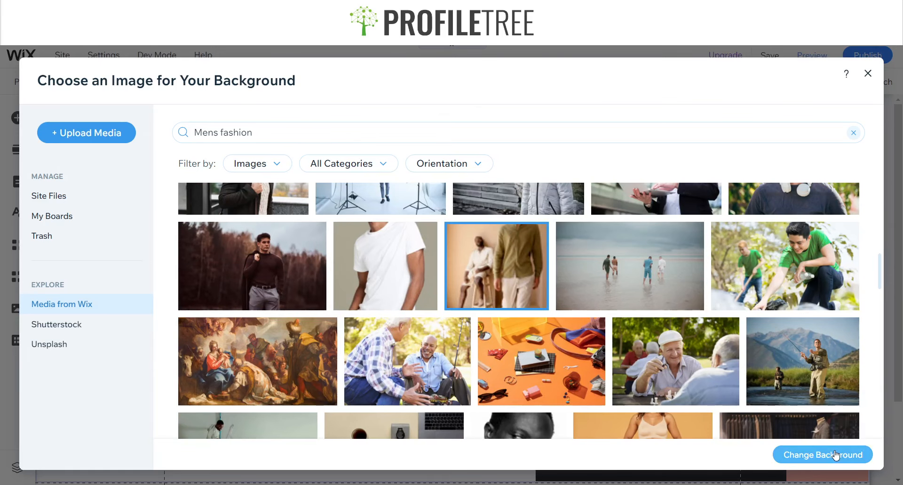
left_click(836, 455)
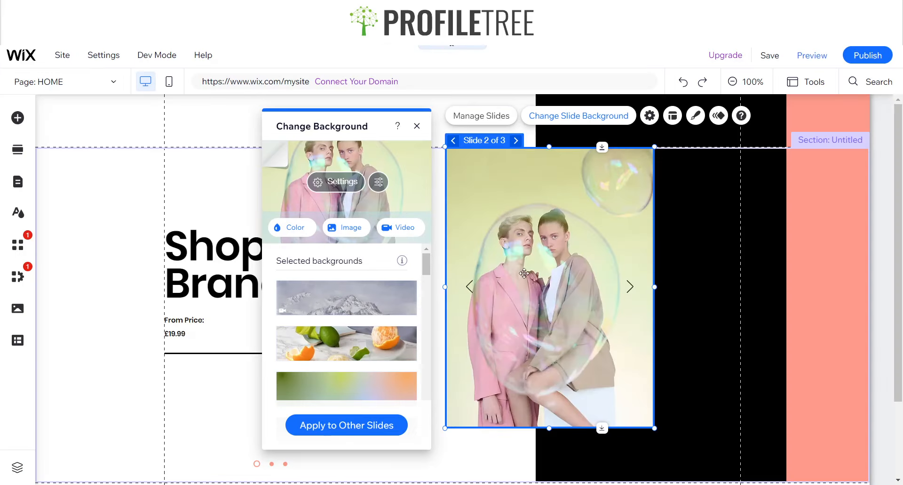
left_click(417, 125)
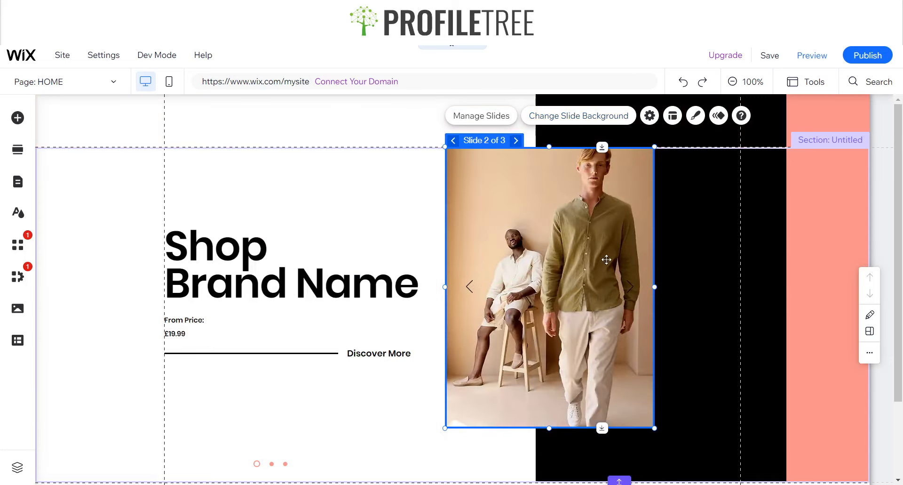
Reorder the small slideshow so the slide of the pair in pink and beige jackets comes before the seated man in white
left_click(453, 140)
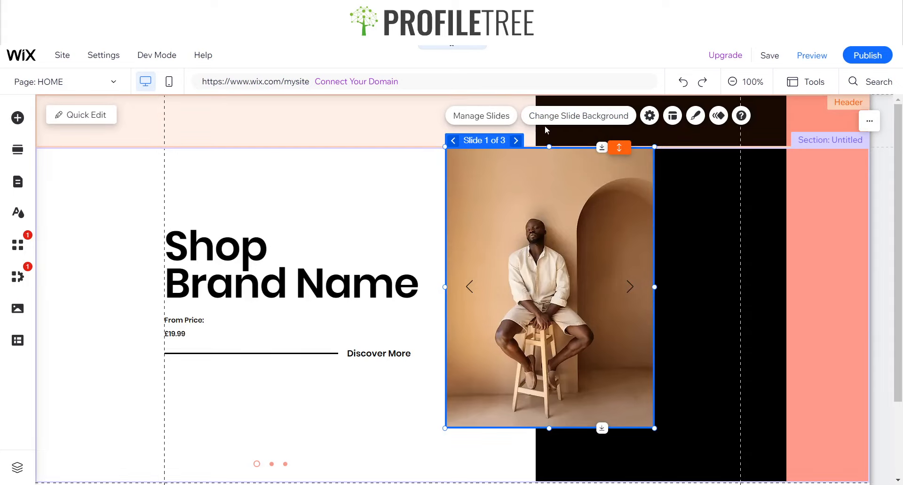
left_click(501, 125)
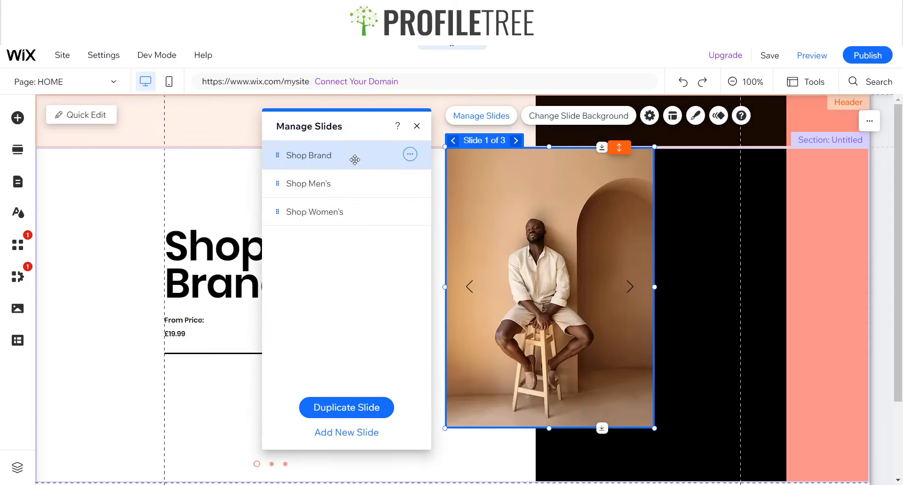
left_click(351, 183)
left_click_drag(352, 167, 363, 187)
Rename the small slideshow's first slide, with the pair in pink and beige jackets, as Shop Brand
left_click(410, 154)
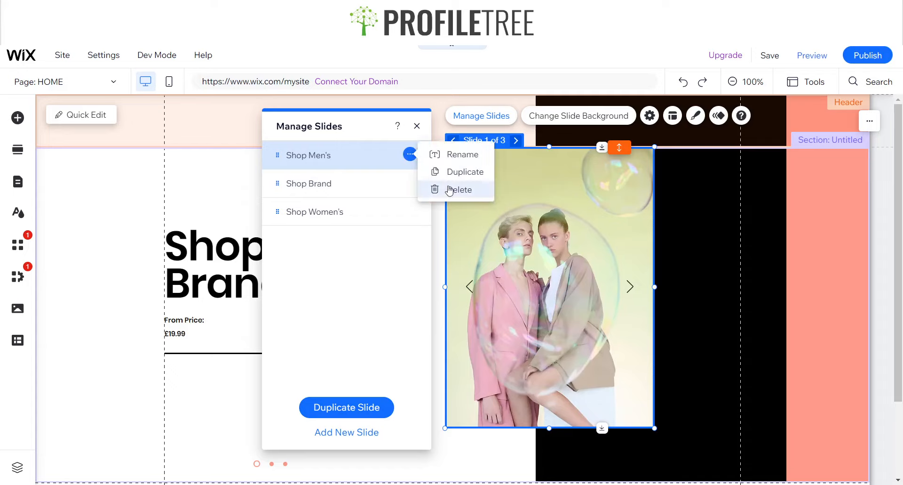
left_click(450, 154)
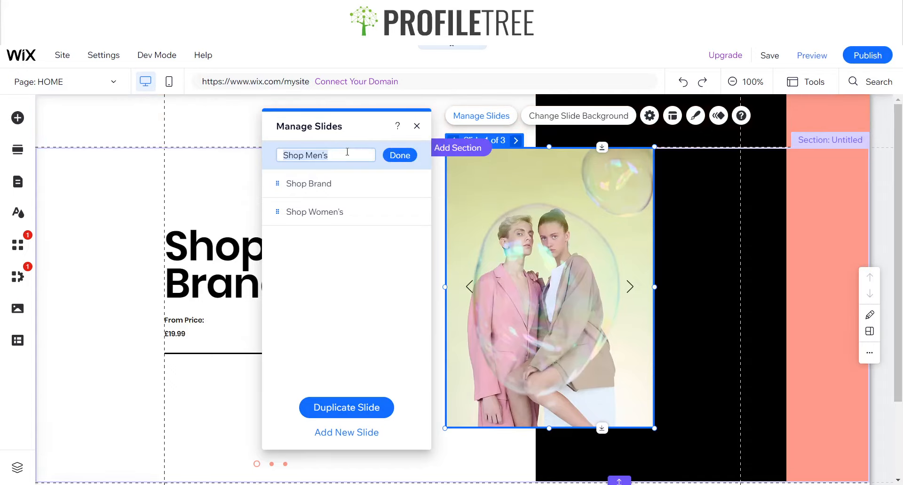
left_click_drag(347, 152, 304, 152)
key("BackSpace")
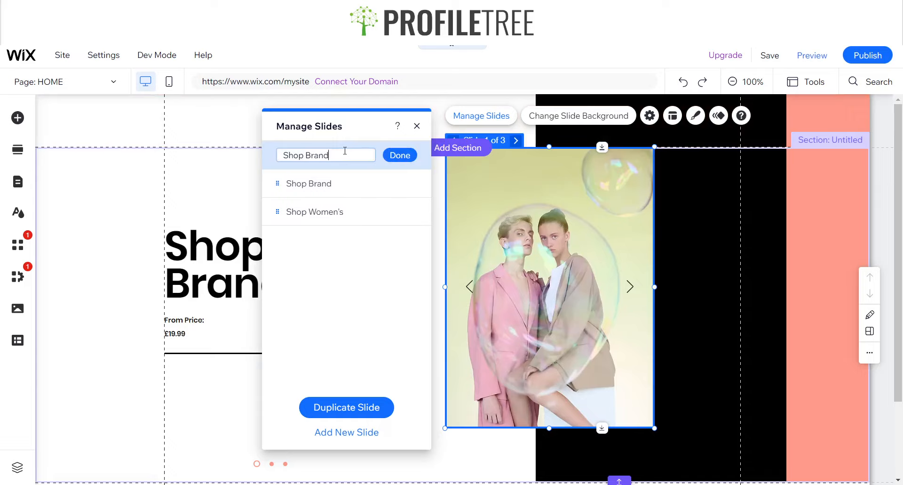
left_click(400, 154)
Rename the small slideshow's second slide, with the seated man in white, as Shop Men's and finish managing the slides
left_click(411, 183)
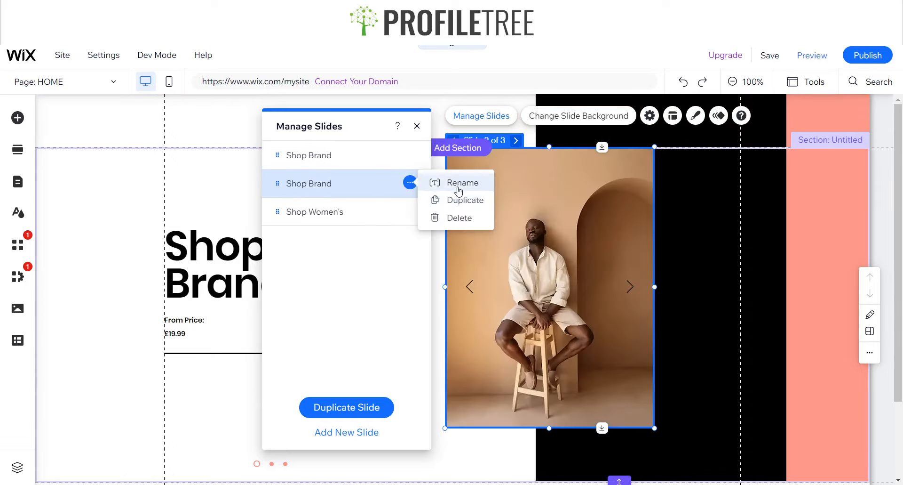
left_click(452, 183)
left_click(340, 181)
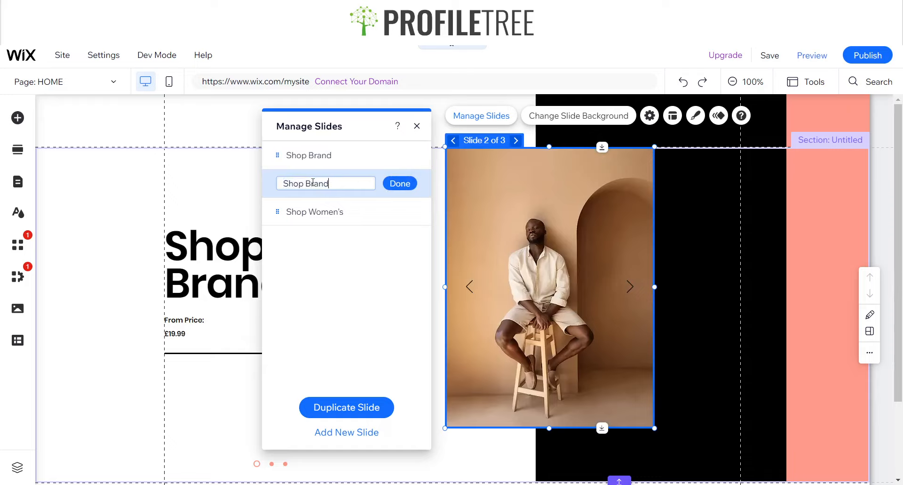
double_click(322, 183)
type("Men's")
left_click(400, 184)
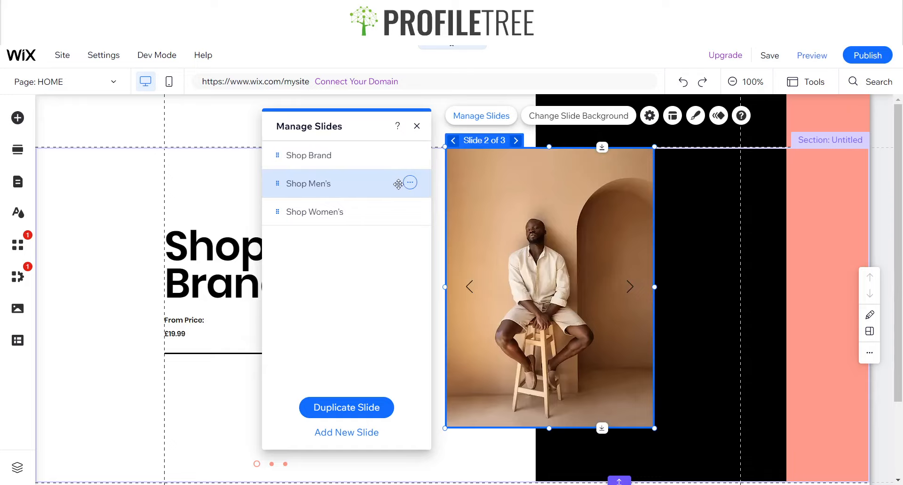
left_click(416, 126)
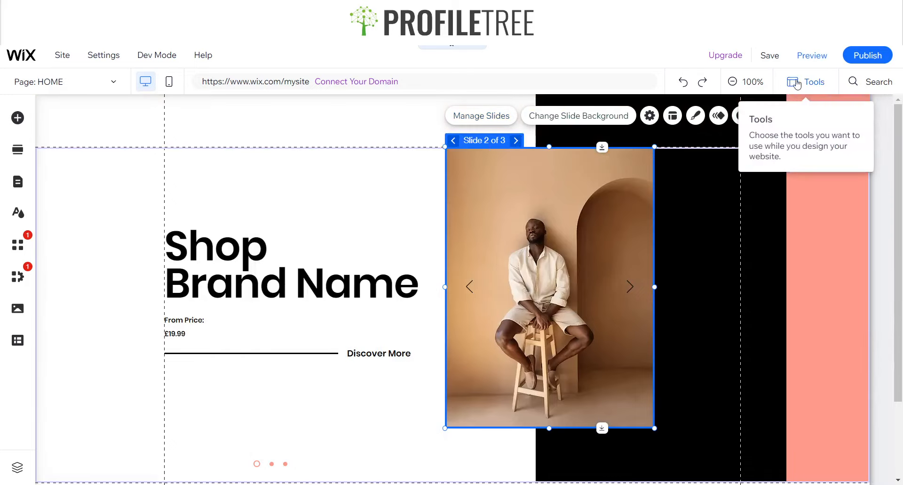
Check the order of the small slideshow's slides, preview how both slideshows play together, and return to editing
left_click(451, 142)
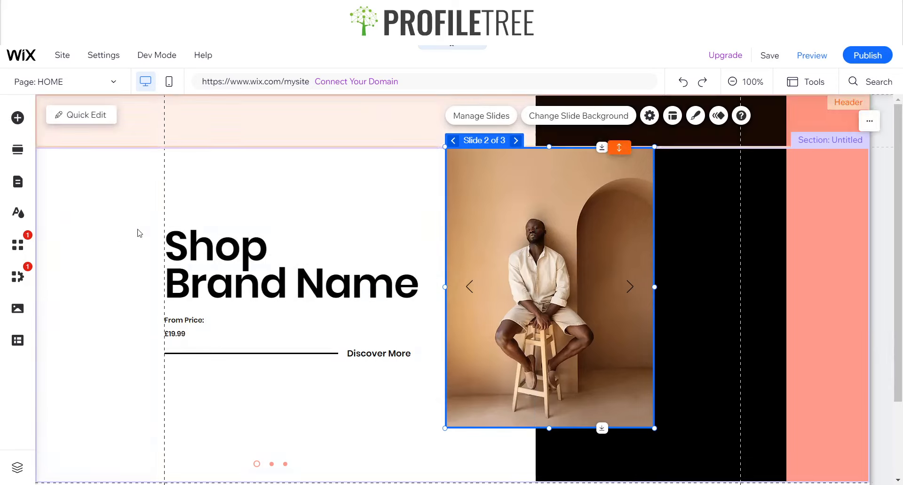
left_click(516, 142)
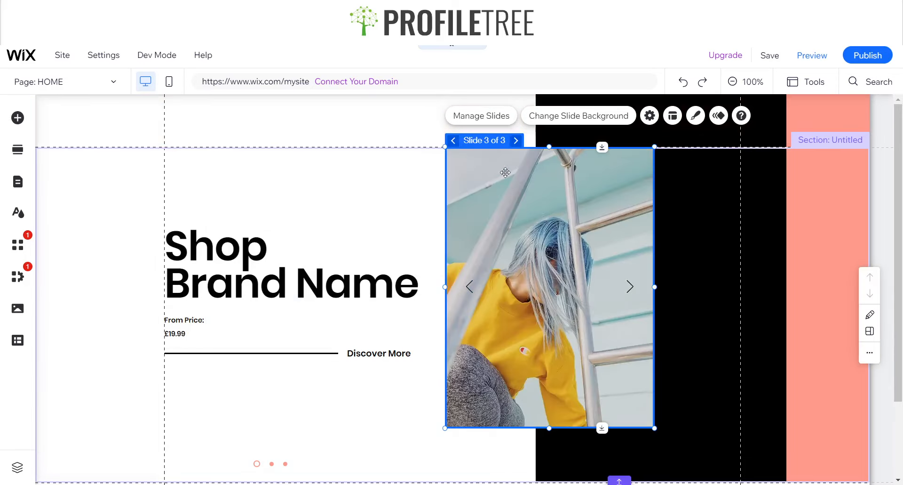
left_click(517, 142)
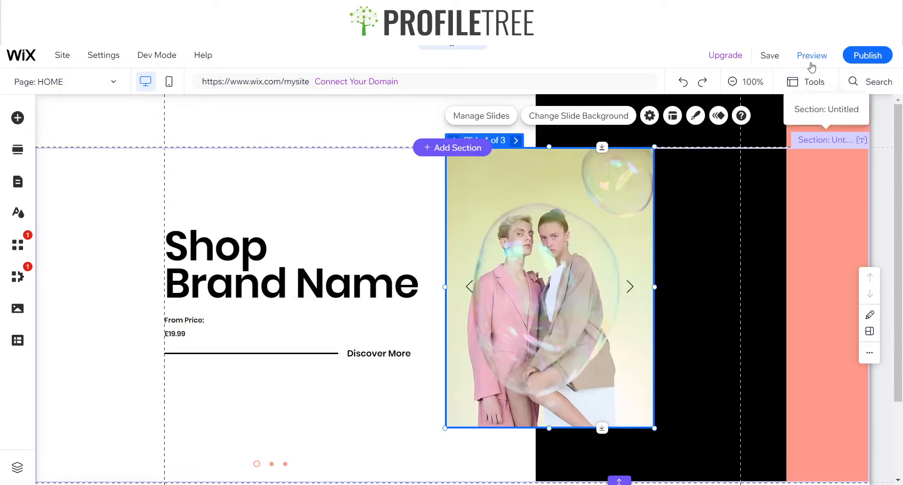
left_click(816, 59)
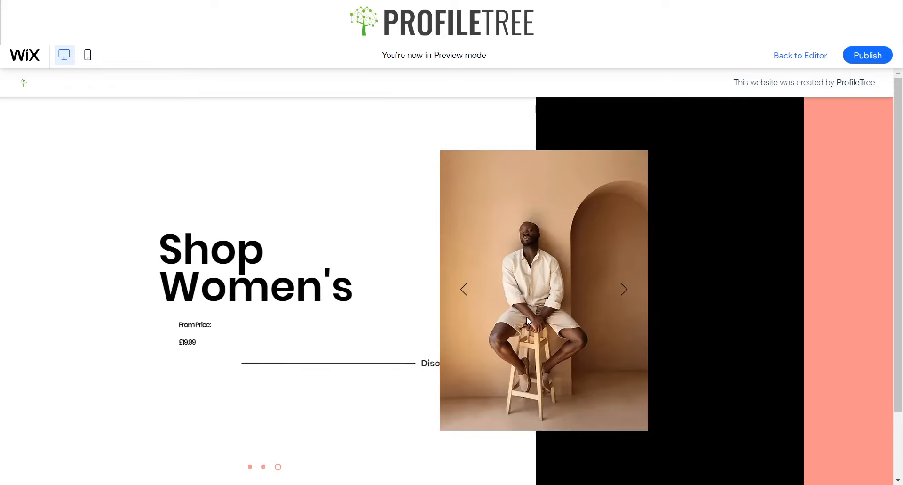
left_click(807, 56)
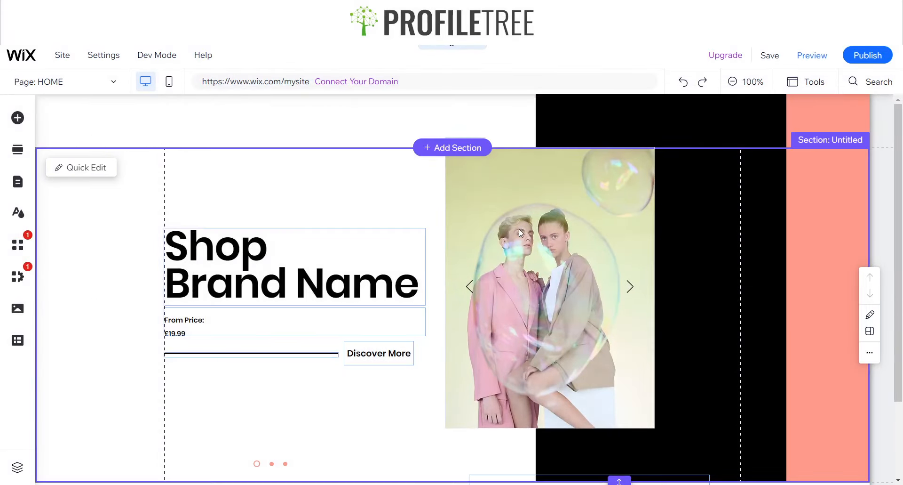
Apply the In & out transition effect to the small slideshow and turn off stopping autoplay on hover
left_click(518, 228)
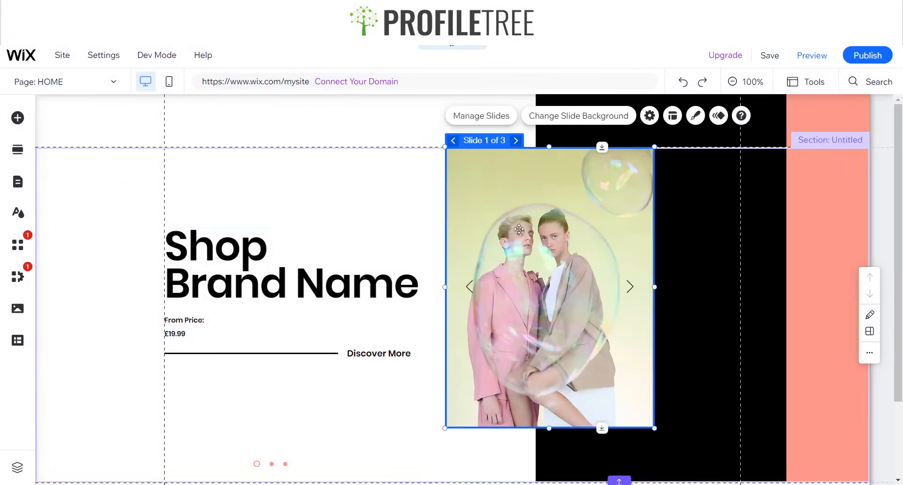
left_click(650, 115)
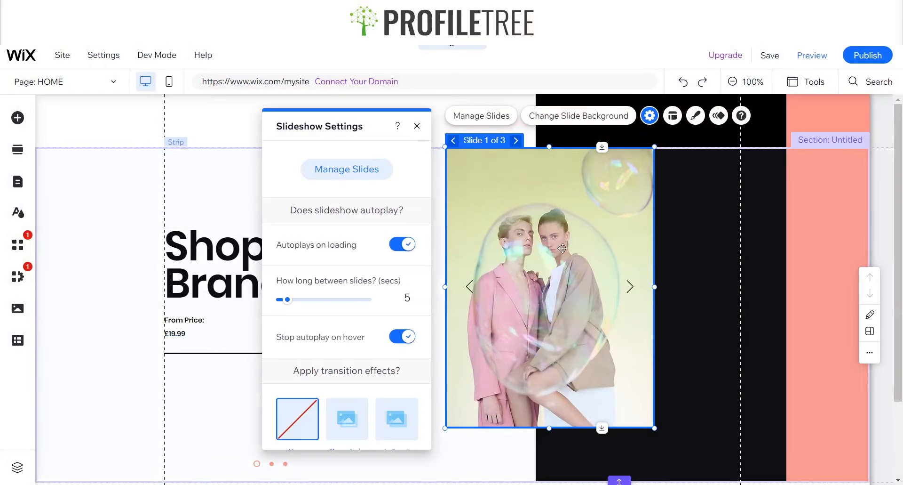
scroll(400, 337, "down", 2)
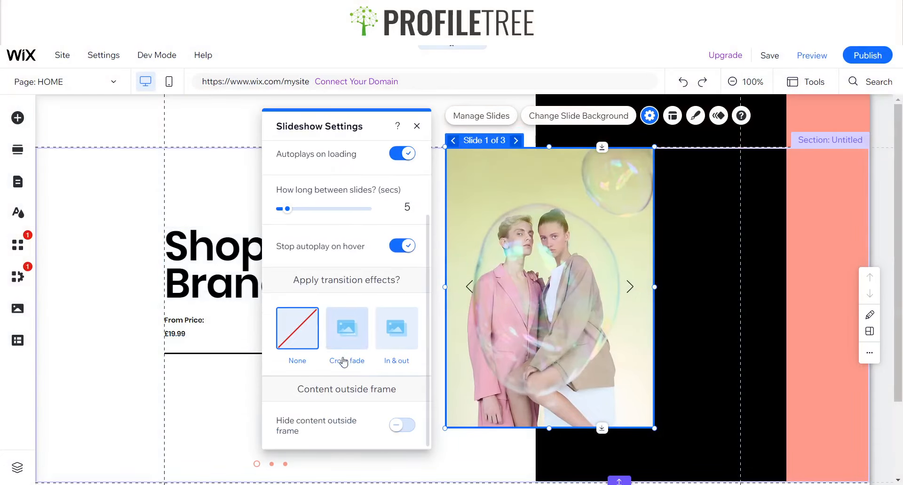
left_click(400, 338)
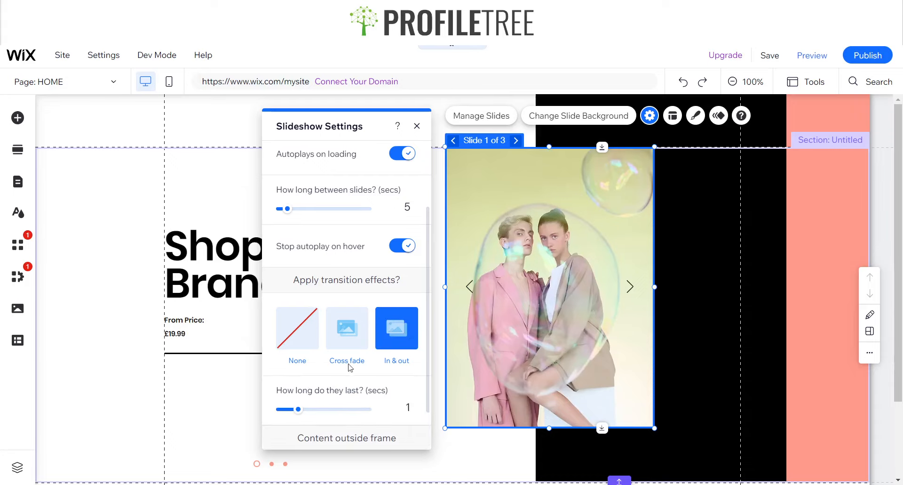
scroll(282, 372, "down", 1)
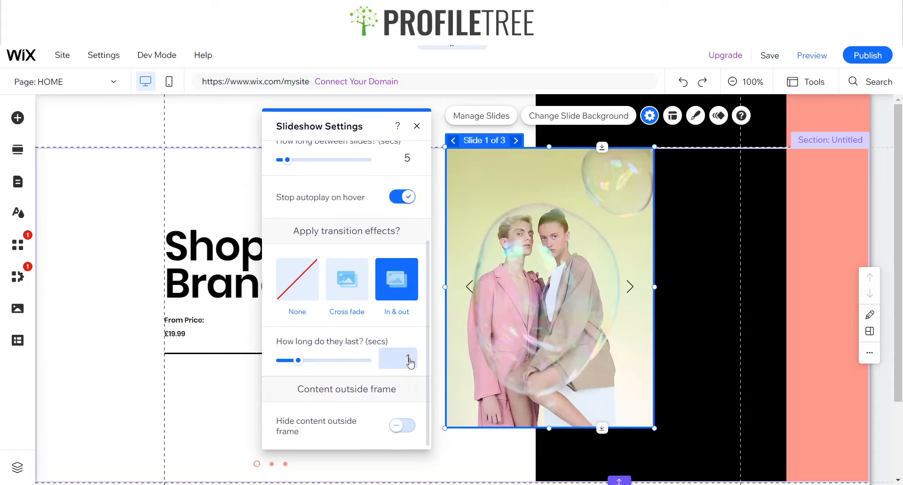
scroll(334, 283, "up", 3)
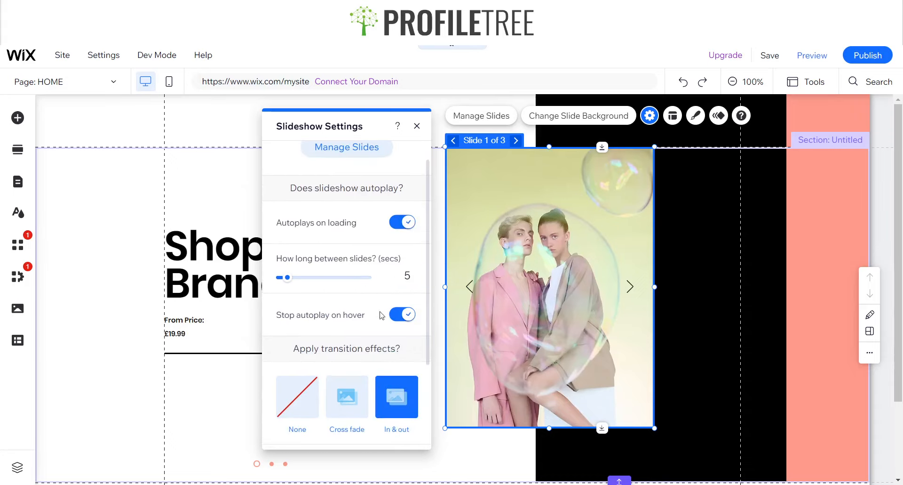
left_click(402, 321)
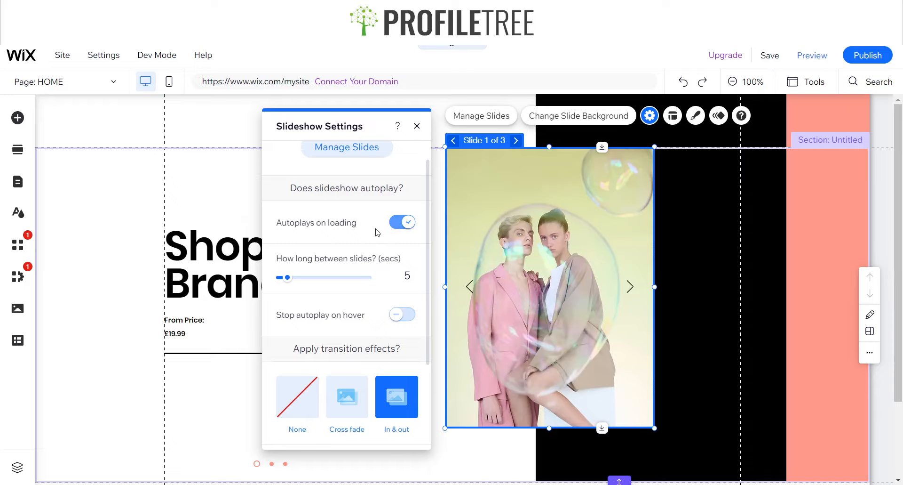
scroll(376, 232, "up", 1)
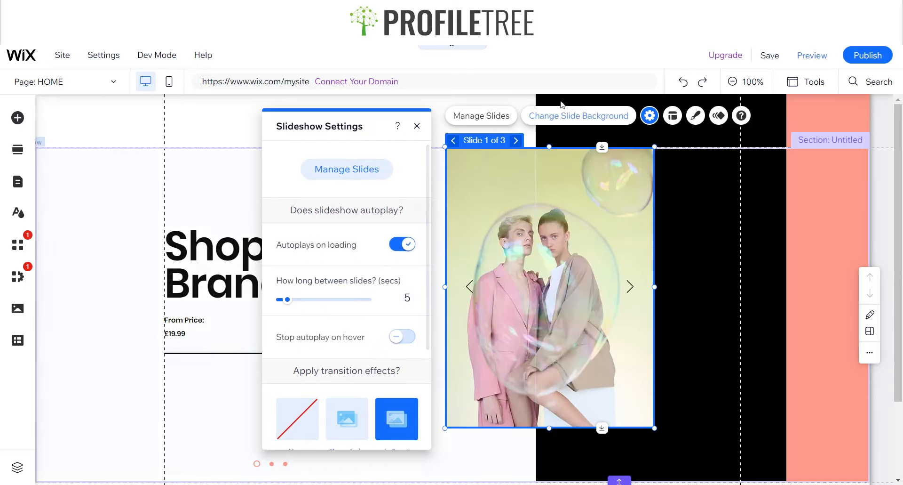
Hide the small slideshow's navigation arrows in its layout settings
left_click(673, 115)
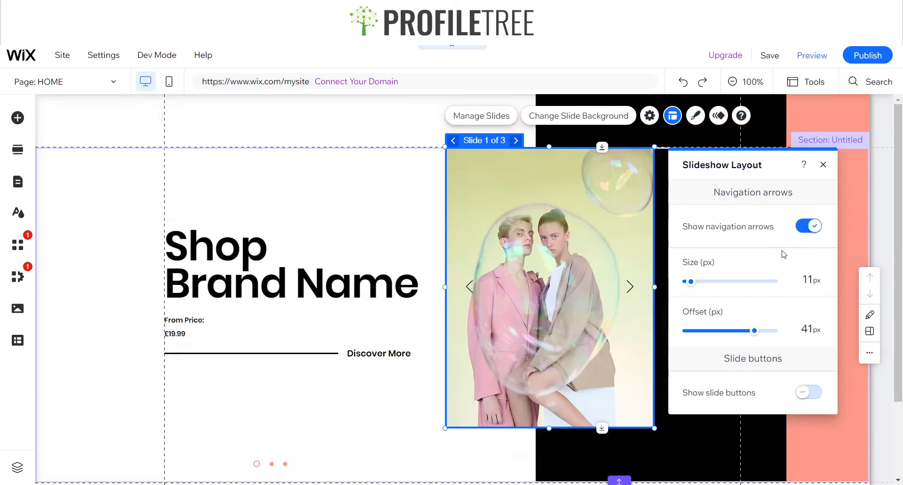
left_click(810, 227)
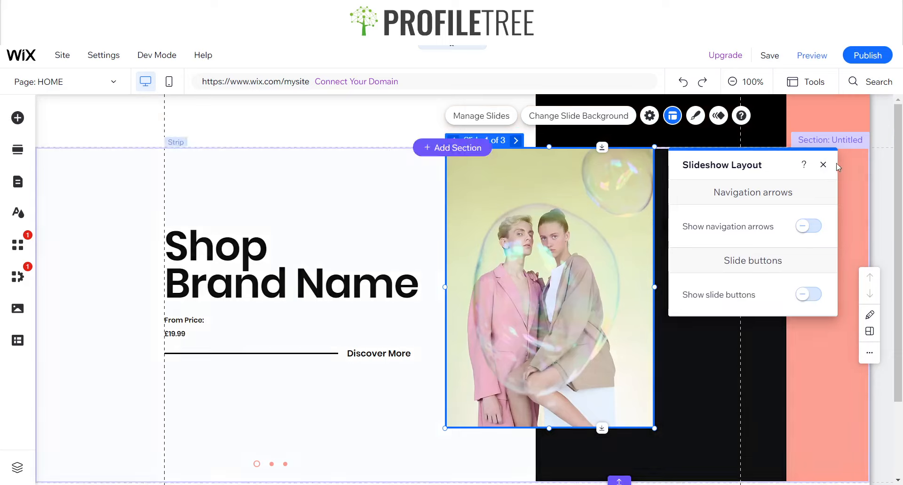
Open the small slideshow's design settings
left_click(695, 116)
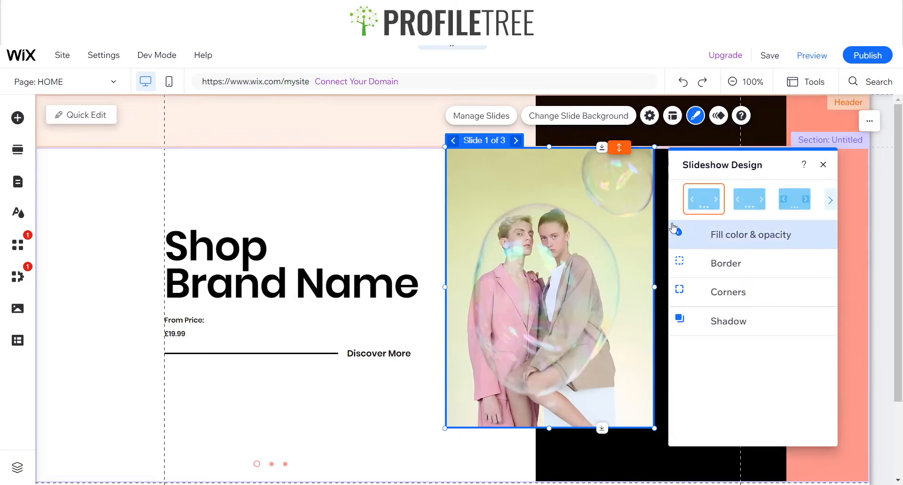
Set the fill opacity of the image slideshow's slide buttons and navigation arrows to 0%
left_click(744, 245)
left_click_drag(759, 282, 696, 284)
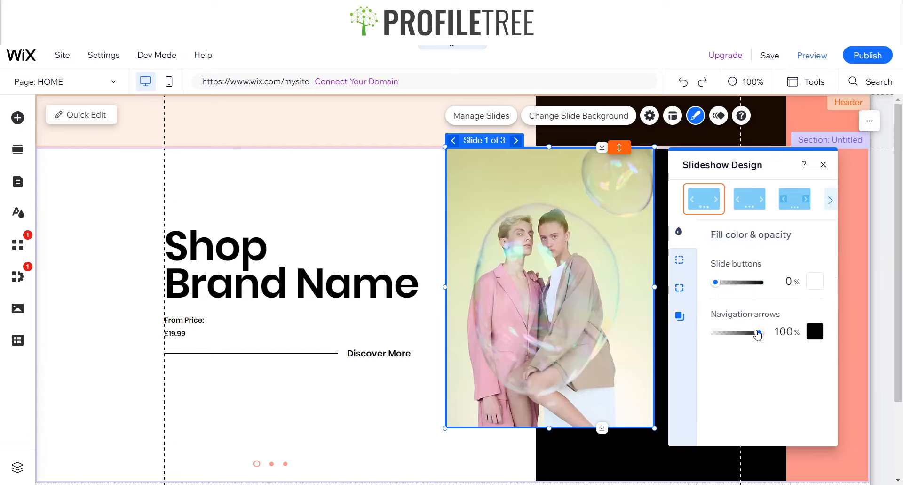
left_click_drag(759, 332, 704, 334)
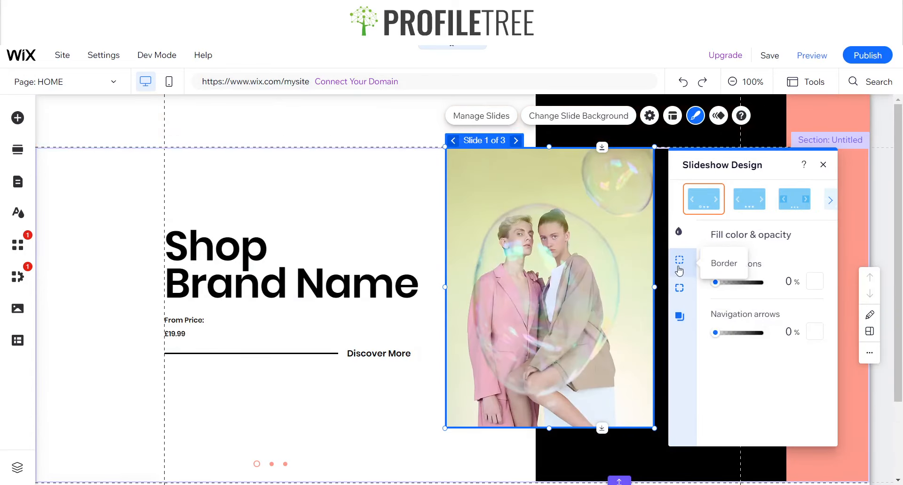
Give the image slideshow a black border, 3 px wide at 100% opacity, and finish the slideshow design
left_click(678, 267)
left_click(815, 281)
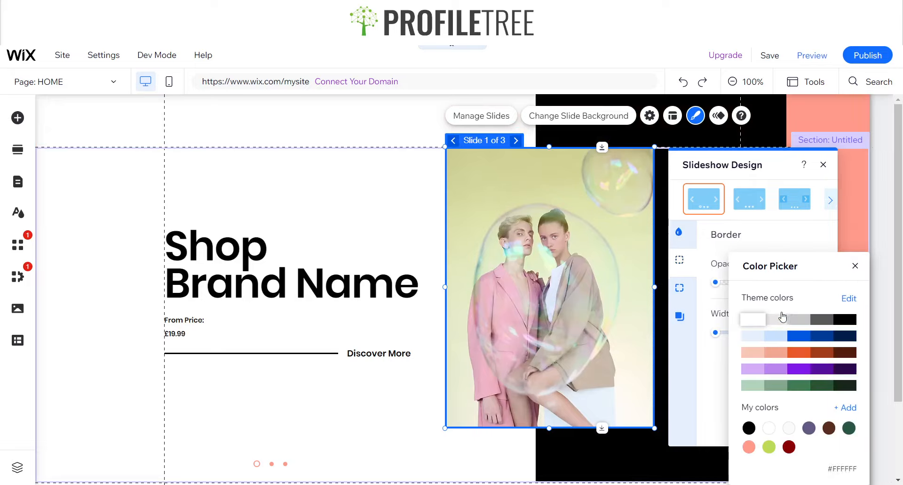
left_click(845, 319)
left_click(855, 267)
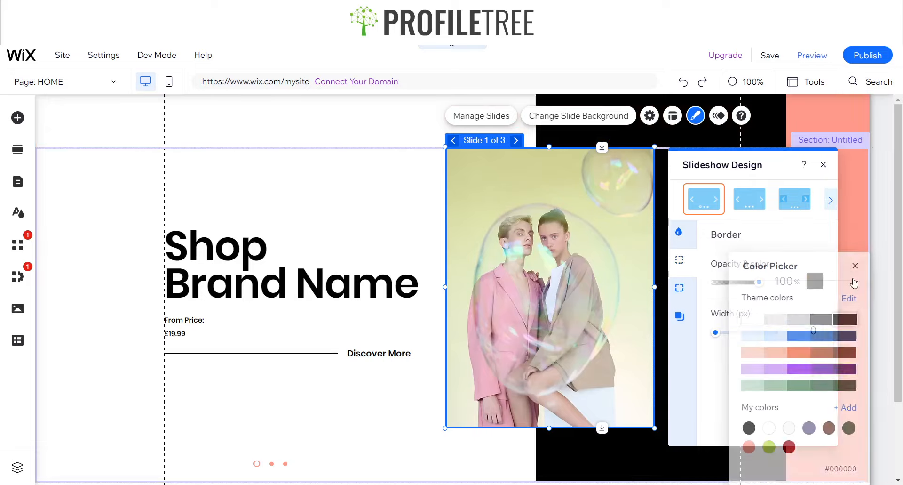
left_click(811, 329)
type("3")
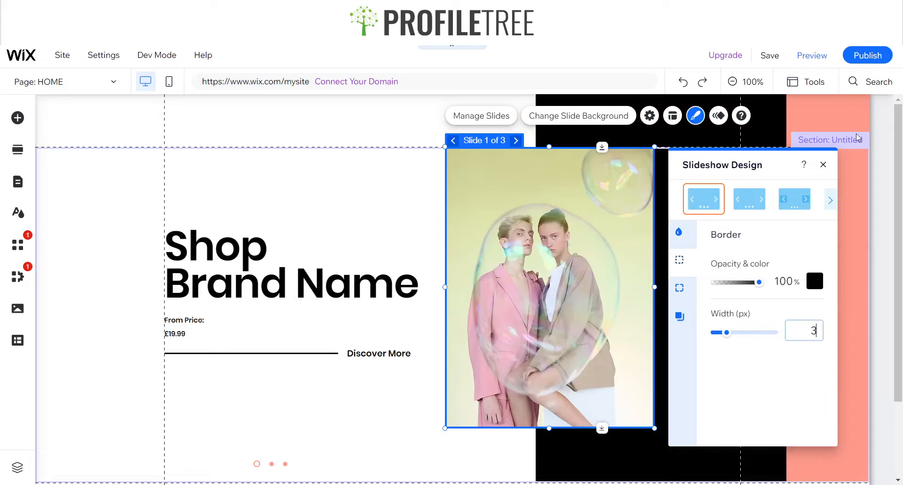
left_click(824, 164)
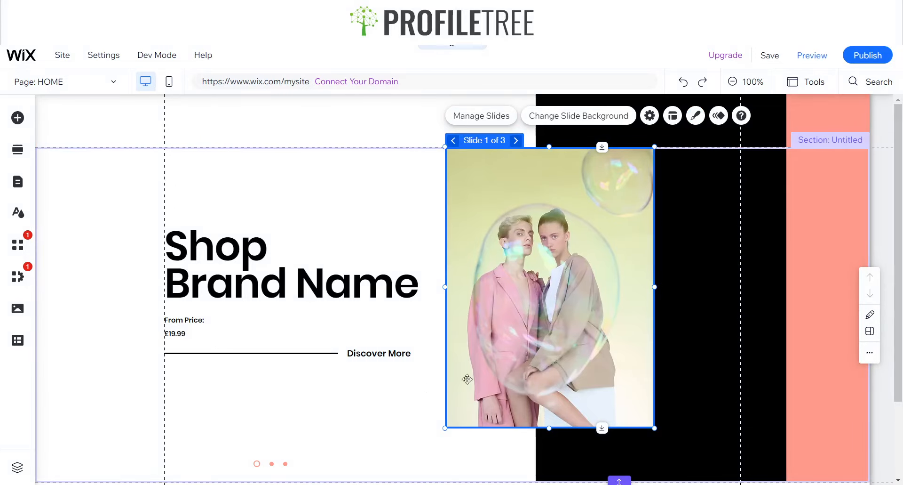
left_click(412, 394)
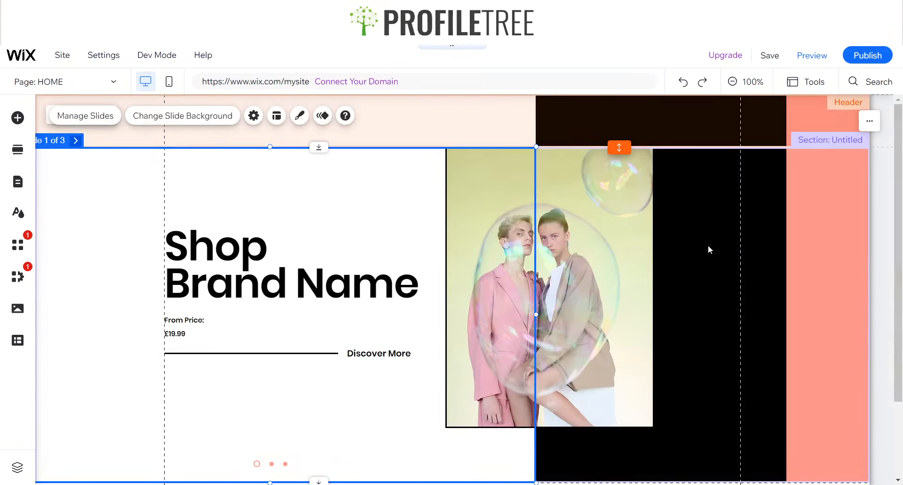
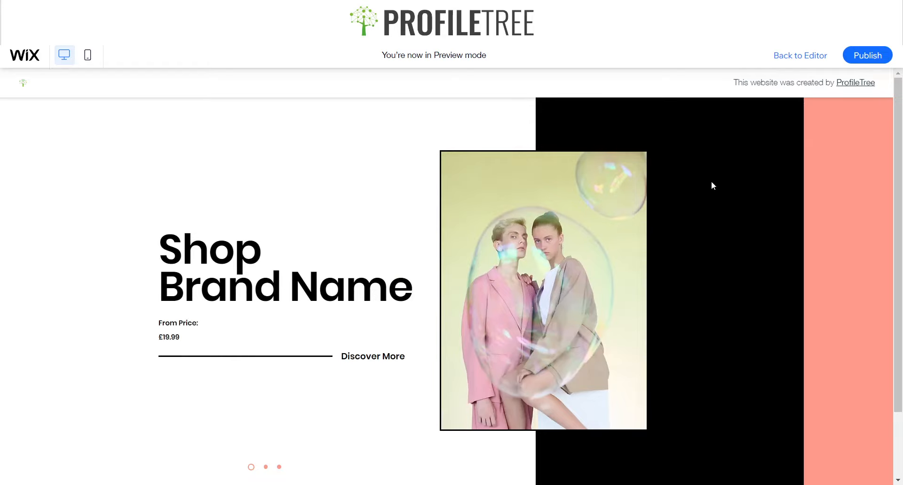
Leave the preview and examine the hamburger icon, horizontal menu and middle column in the finished House of Retro site's header
left_click(777, 60)
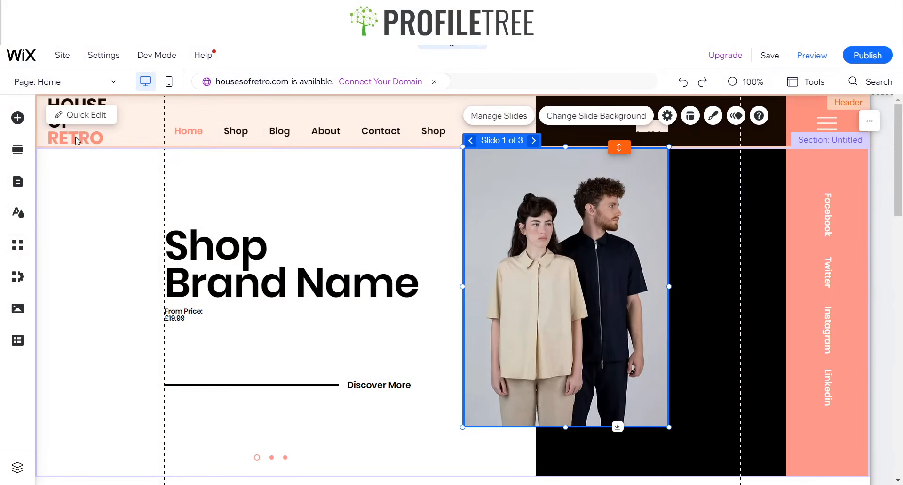
left_click(831, 124)
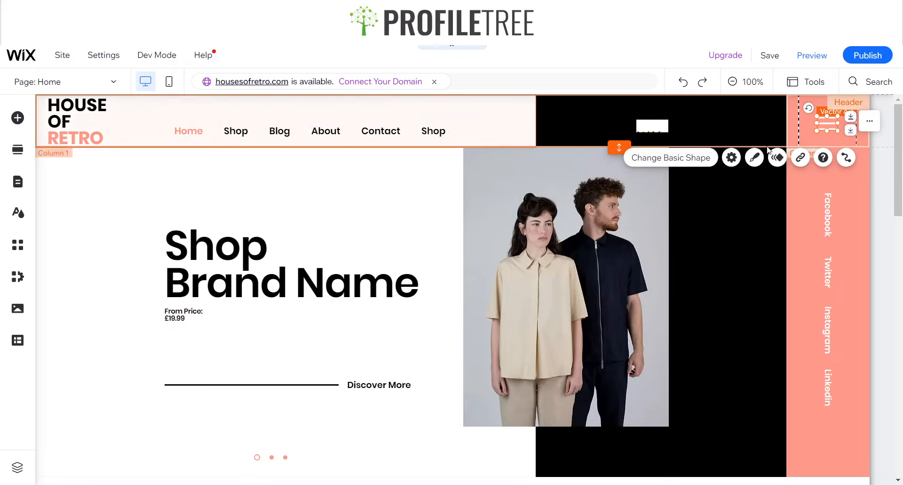
left_click(366, 138)
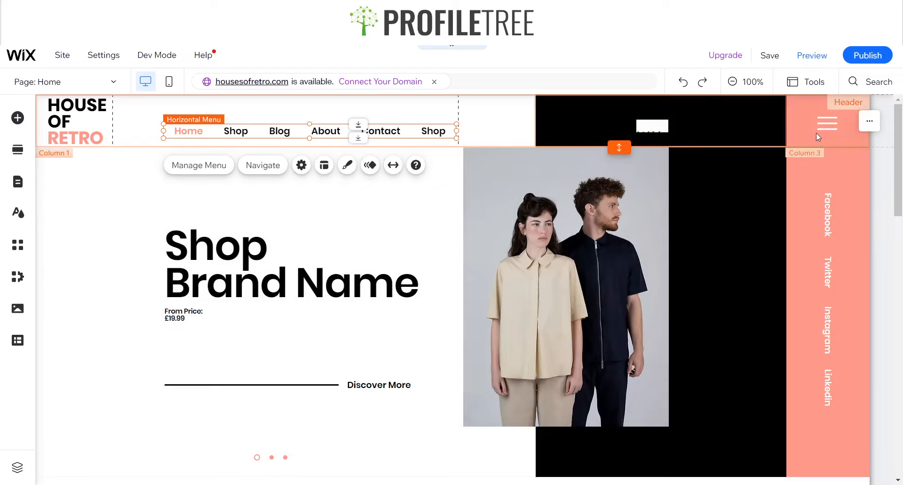
left_click(832, 120)
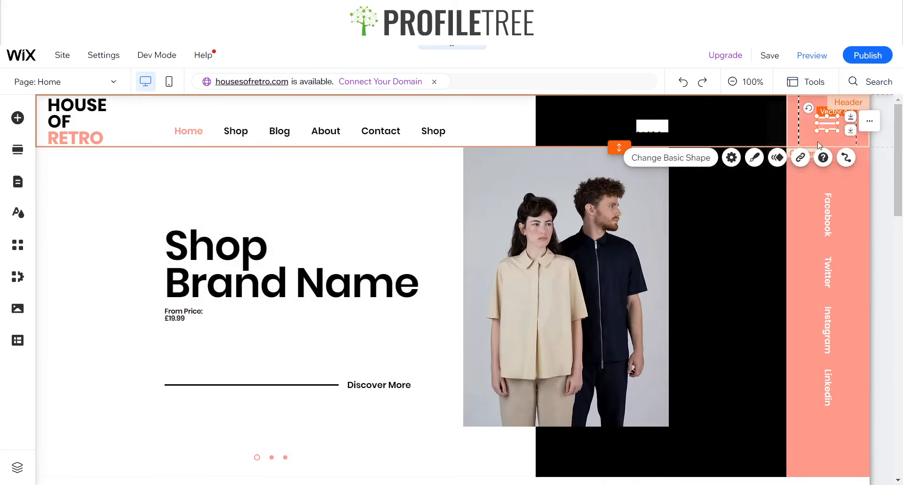
left_click(723, 123)
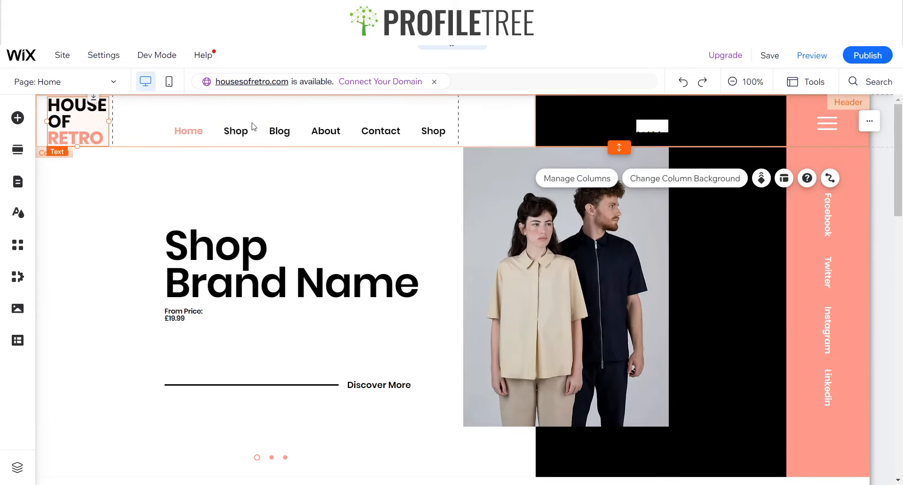
Copy the HOUSE OF RETRO logo text from the finished site into this site's header and place it at the far left edge
left_click(80, 120)
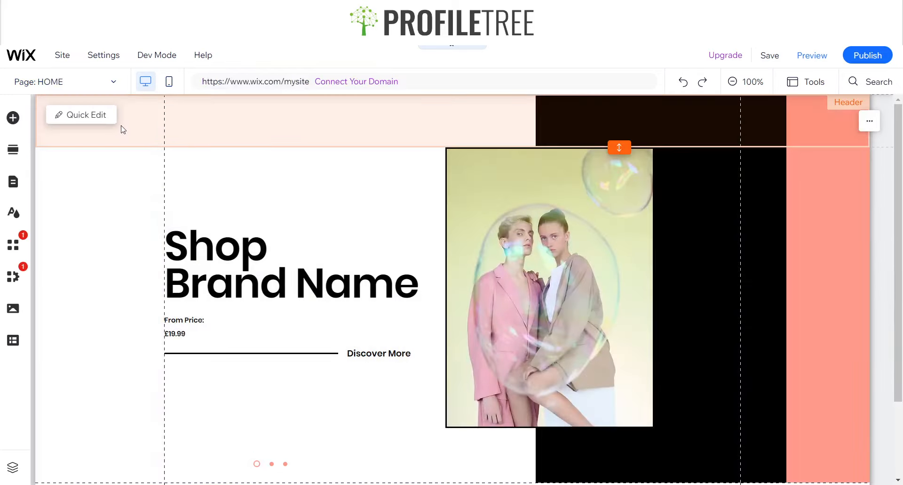
left_click(134, 126)
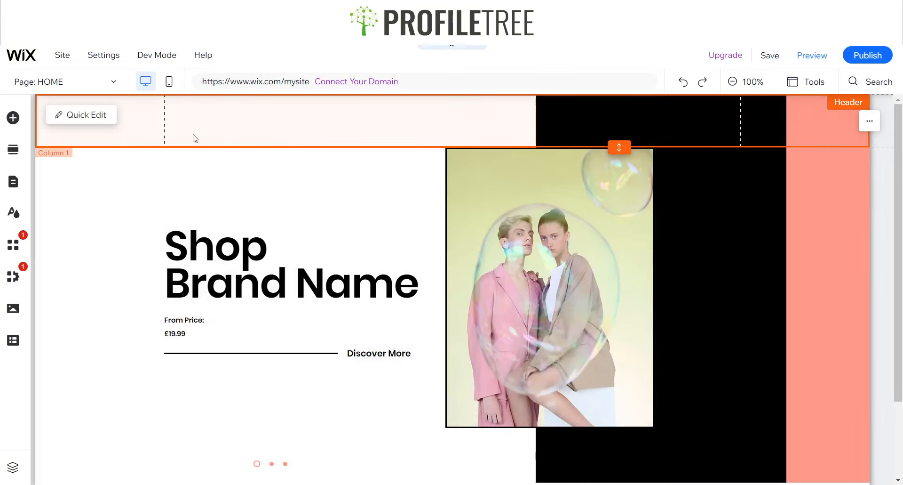
key("ctrl+z")
key("ctrl+z")
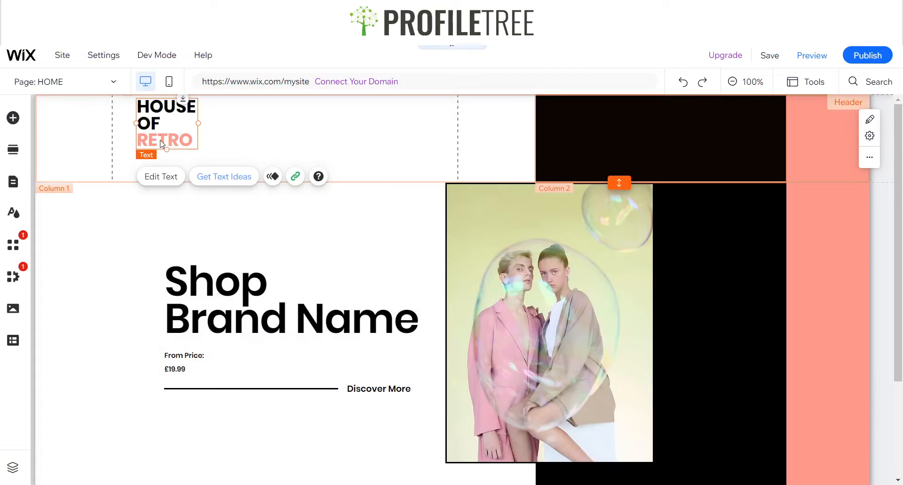
left_click_drag(76, 127, 64, 121)
Select the black header column and show the editing toolbar with the size and position values
left_click(613, 159)
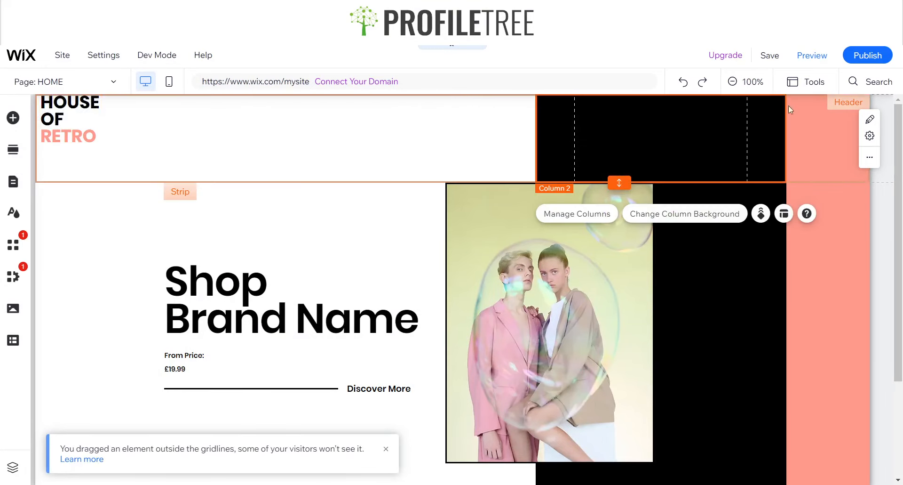
left_click(806, 81)
left_click(799, 121)
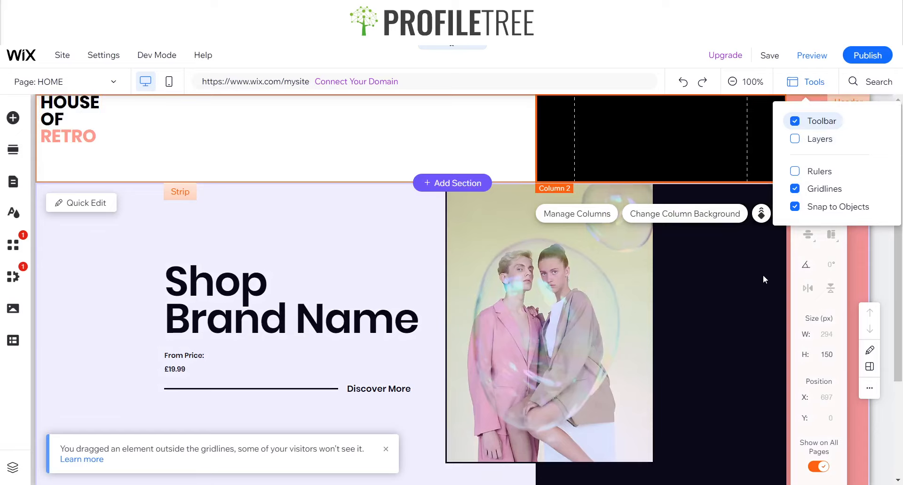
Try to set the header's height to 90 px
left_click(763, 275)
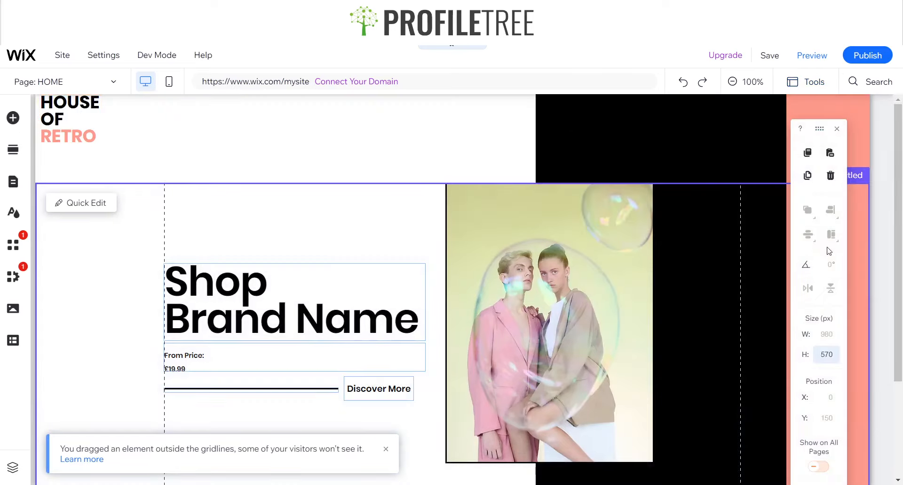
left_click(829, 357)
key("Return")
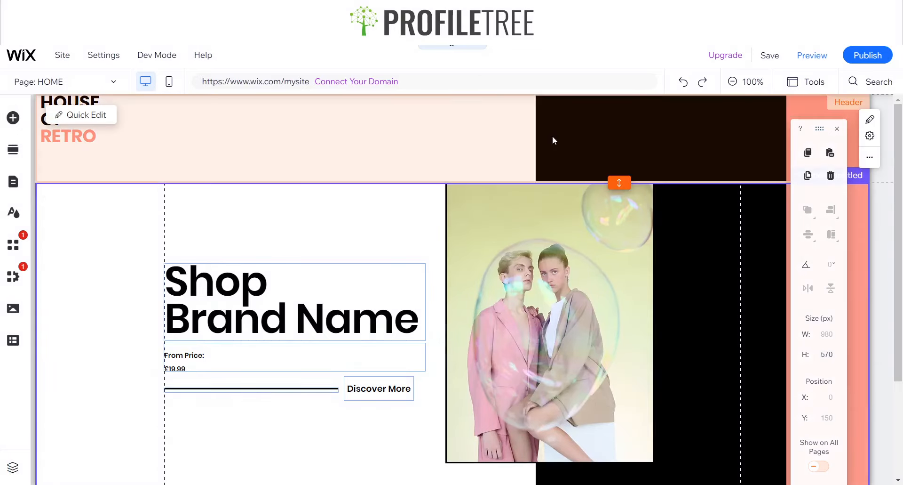
left_click(552, 135)
left_click(832, 354)
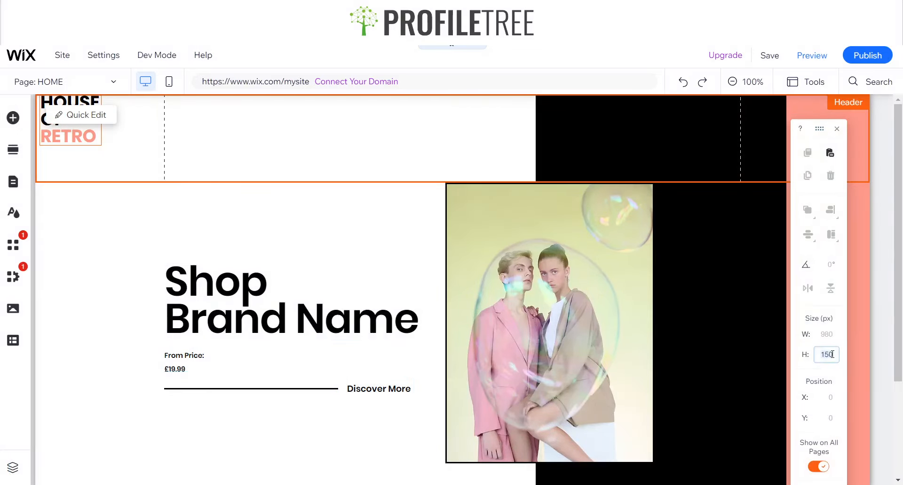
type("90")
key("Return")
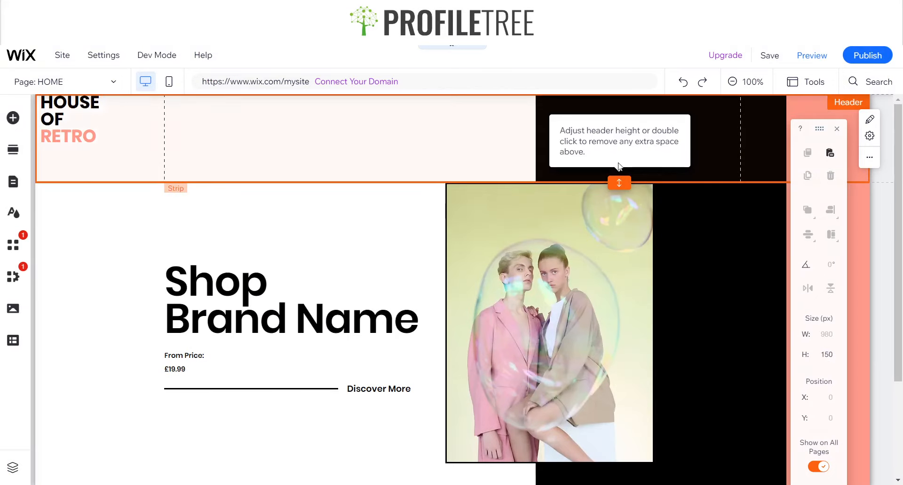
Set the header strip's height to 90 px, then remove the extra space from the header
left_click(580, 149)
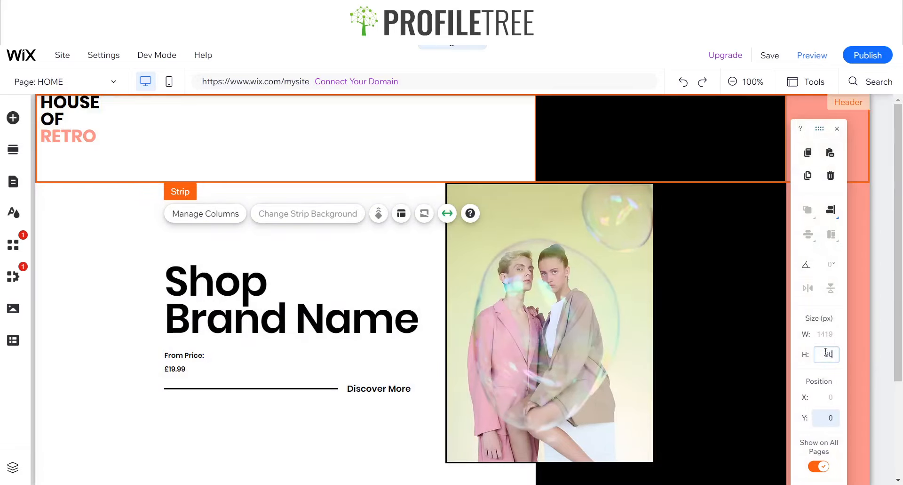
key("Return")
left_click(643, 167)
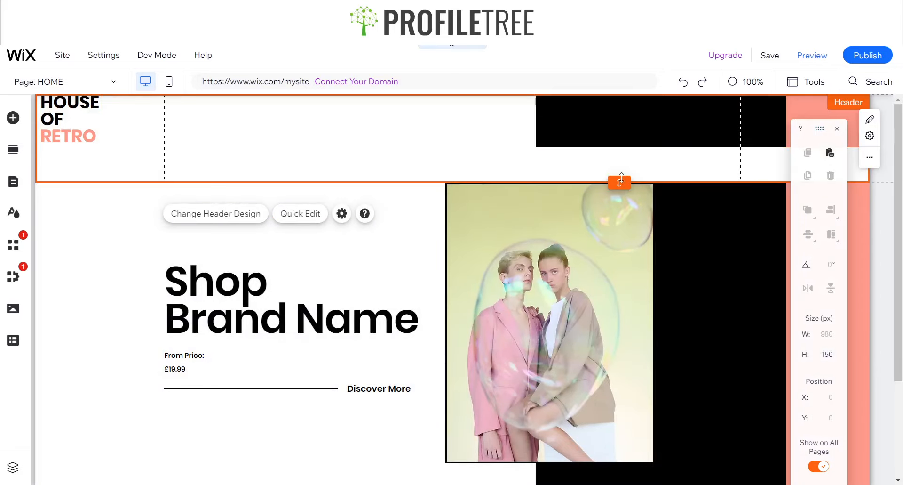
double_click(621, 177)
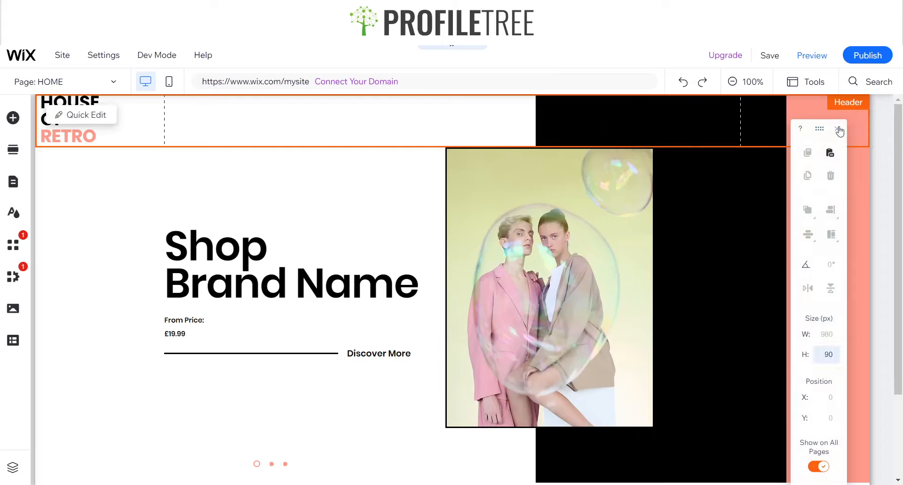
left_click(837, 129)
left_click(656, 158)
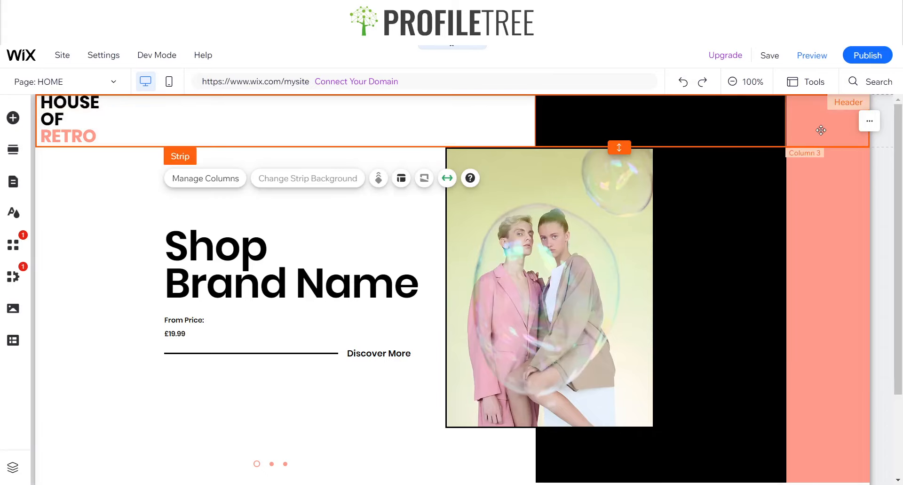
left_click(825, 217)
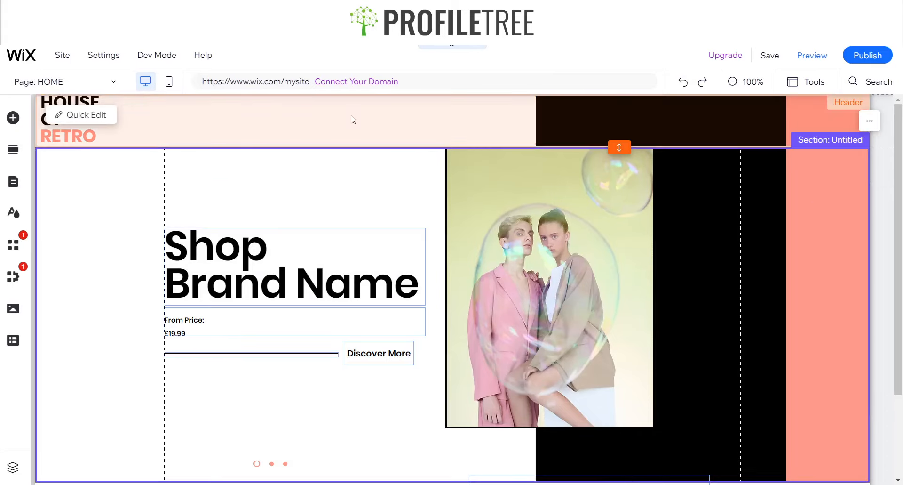
left_click(391, 137)
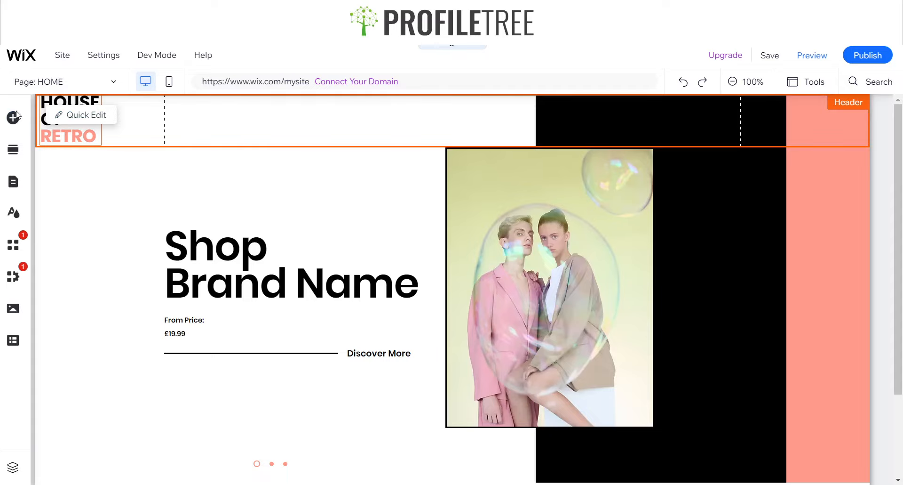
left_click(189, 125)
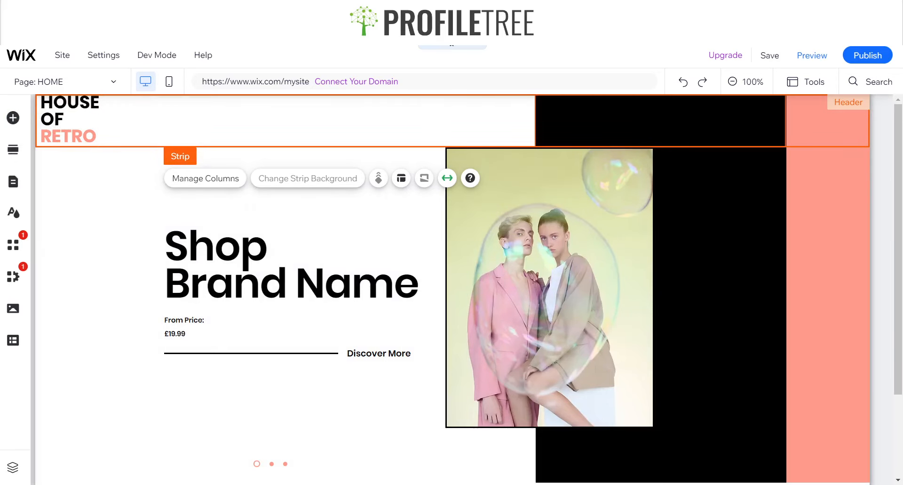
Add a horizontal menu with an underlined Home item from the menu elements and place it in the header's white column
left_click(12, 117)
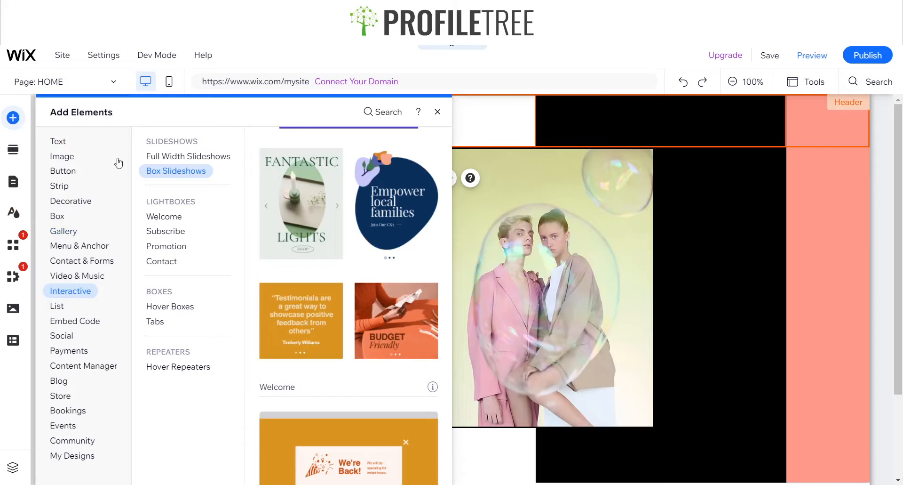
left_click(53, 204)
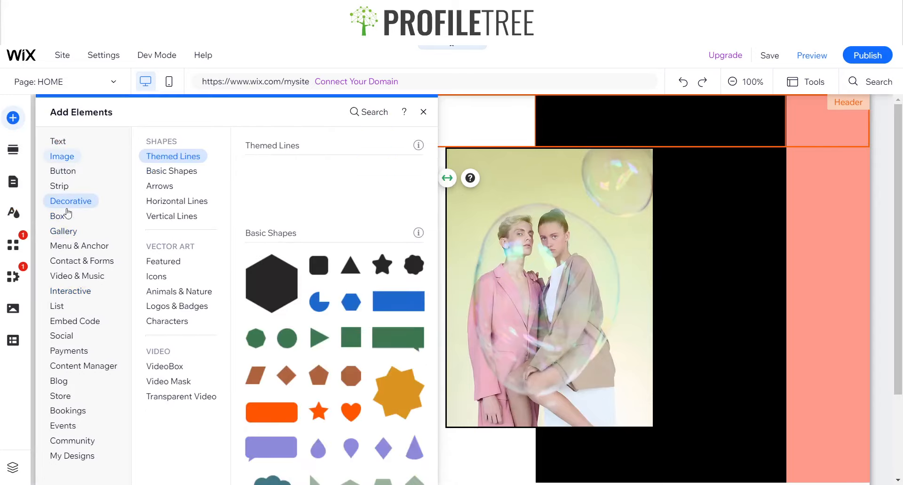
left_click(68, 259)
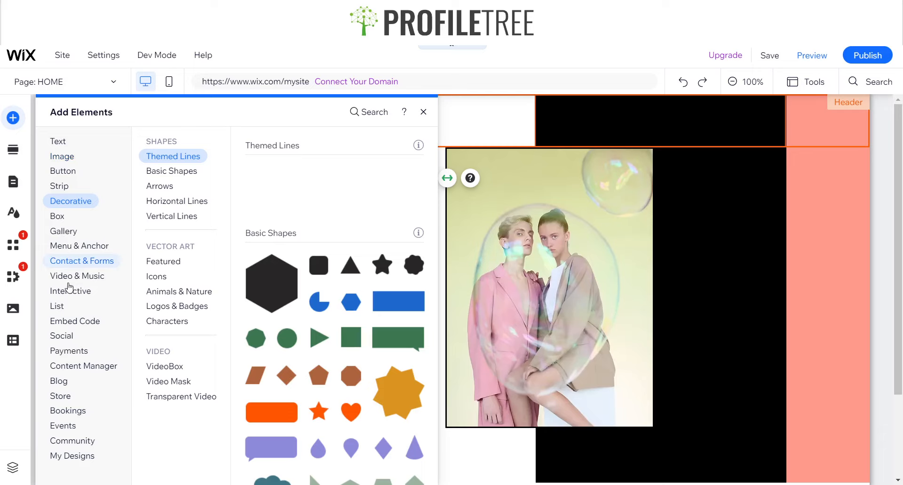
left_click(67, 247)
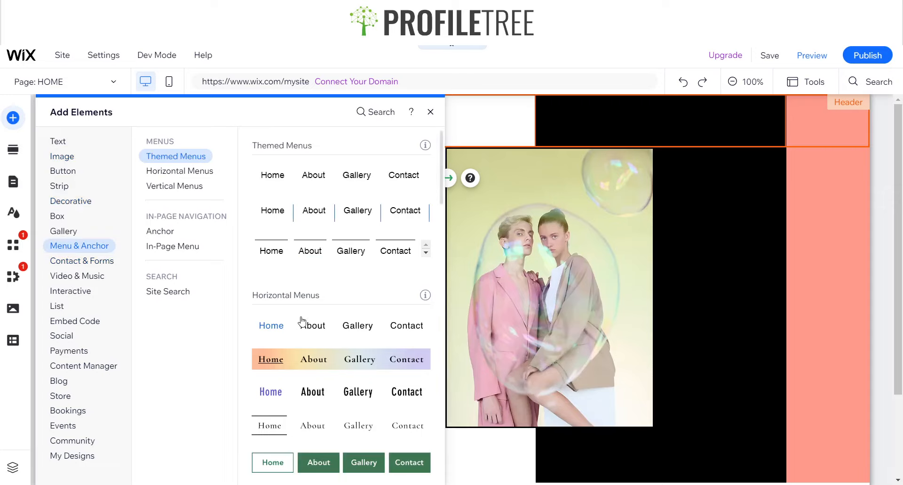
scroll(302, 321, "down", 3)
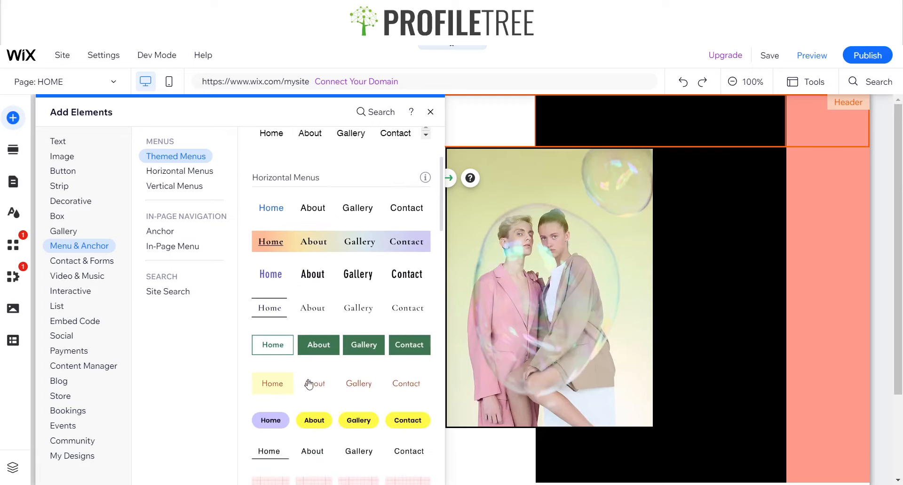
scroll(309, 383, "down", 4)
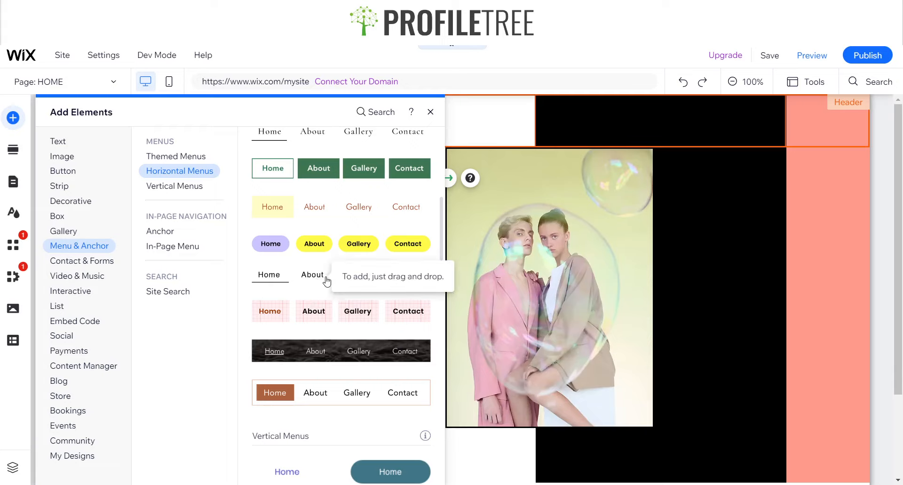
scroll(327, 282, "up", 6)
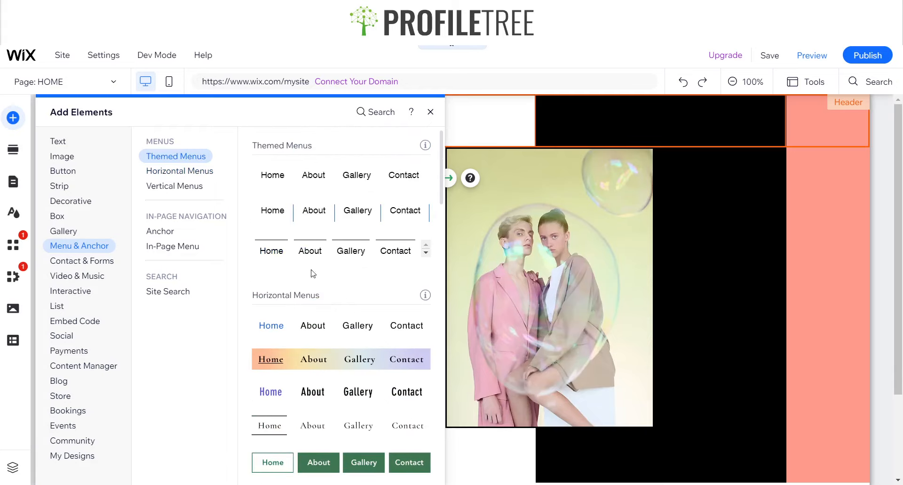
scroll(277, 339, "down", 3)
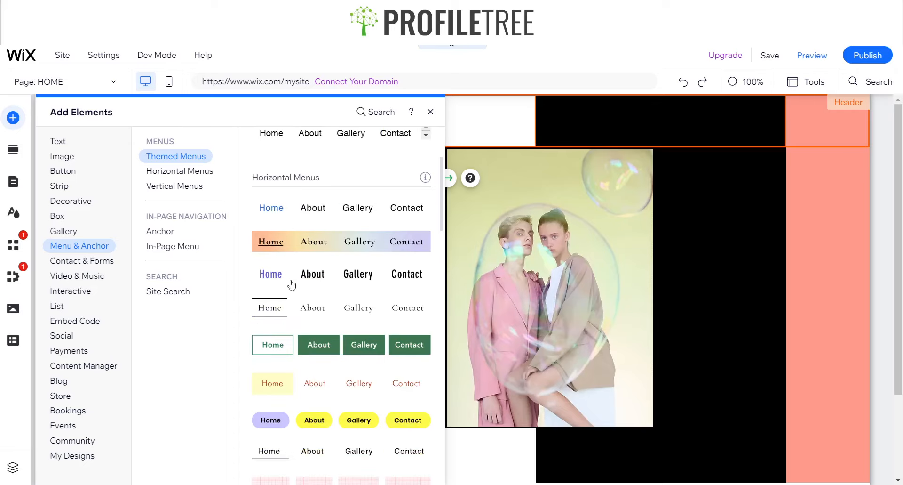
left_click_drag(299, 455, 387, 130)
left_click(518, 118)
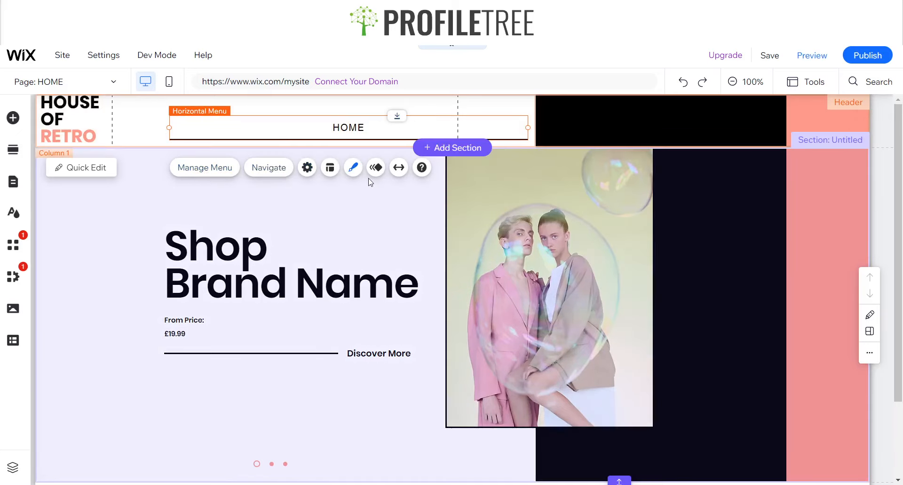
Check the design customization options of the underlined header menu, then delete that menu
left_click(354, 168)
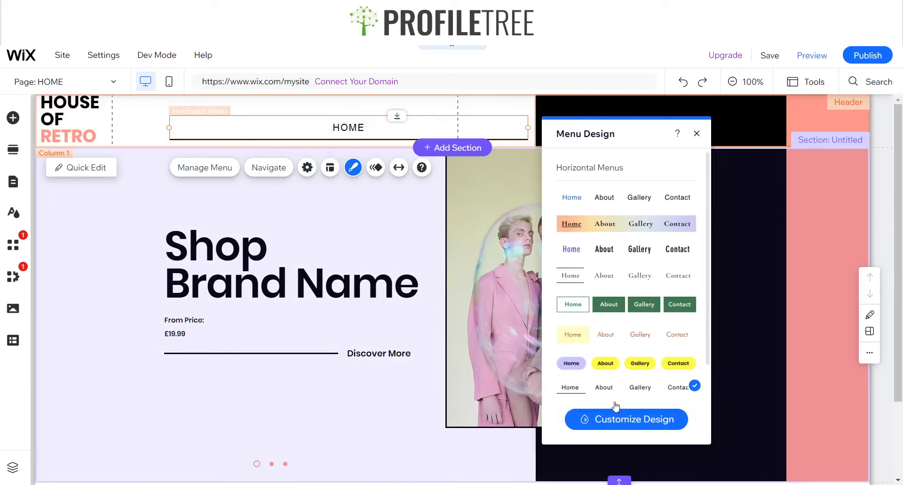
left_click(626, 423)
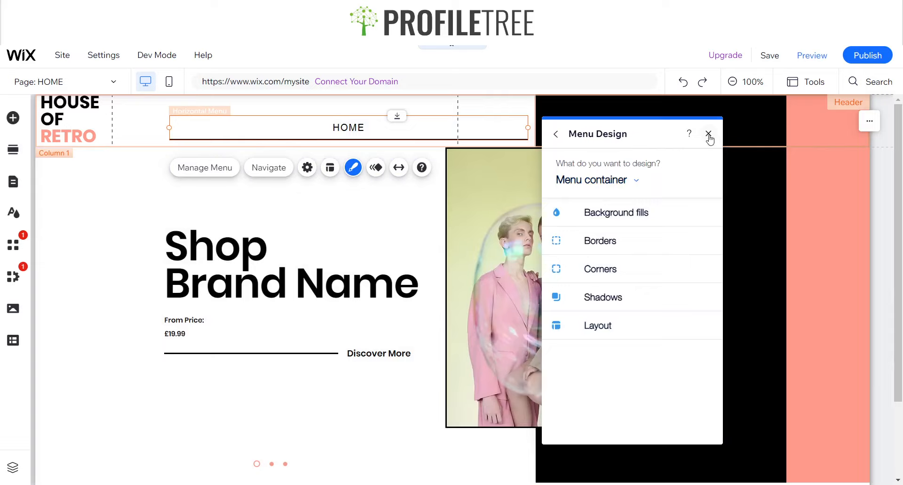
left_click(708, 134)
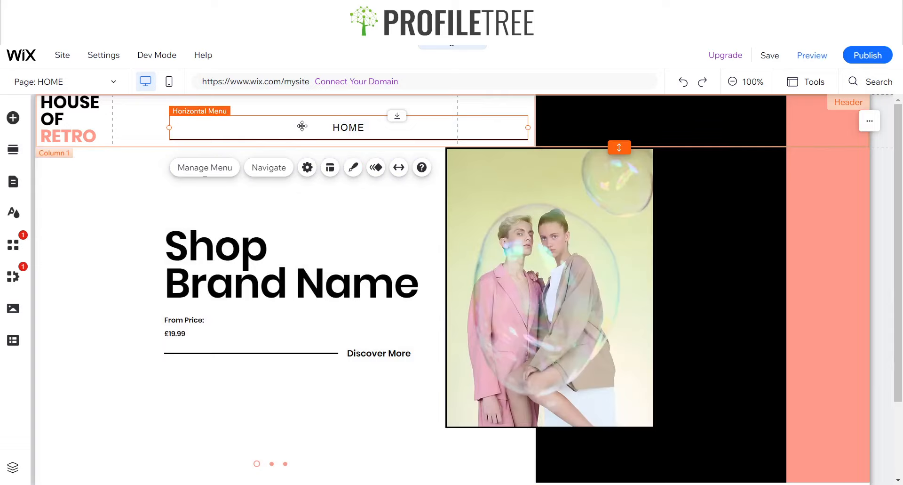
key("Delete")
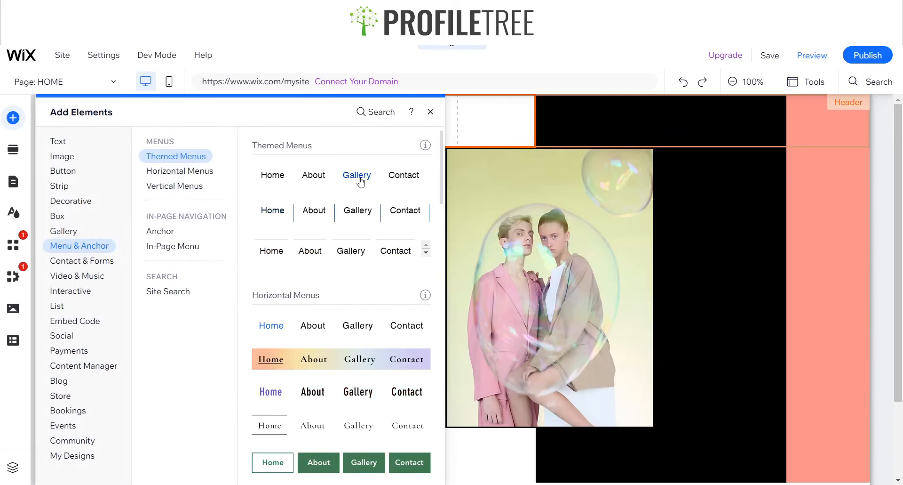
Add the first themed horizontal menu to the header beside the logo and narrow it to end at the hero image's near edge
left_click(289, 176)
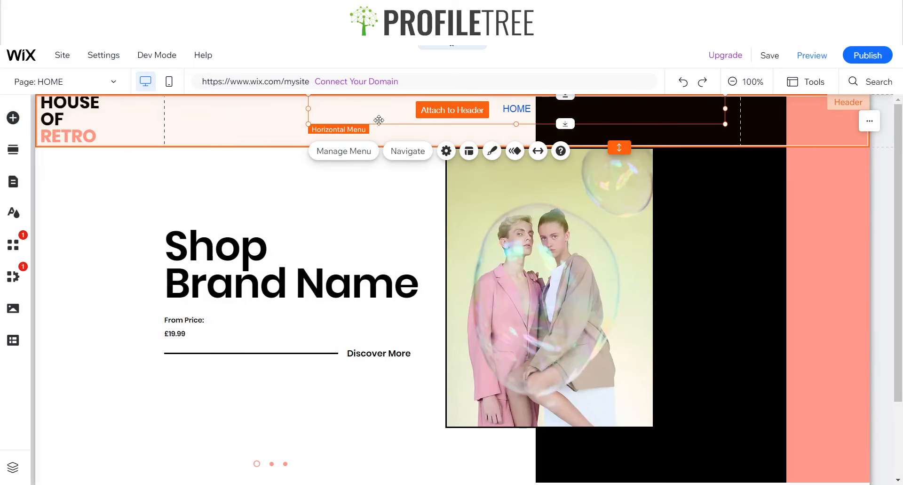
left_click_drag(378, 119, 404, 125)
left_click_drag(572, 123, 574, 123)
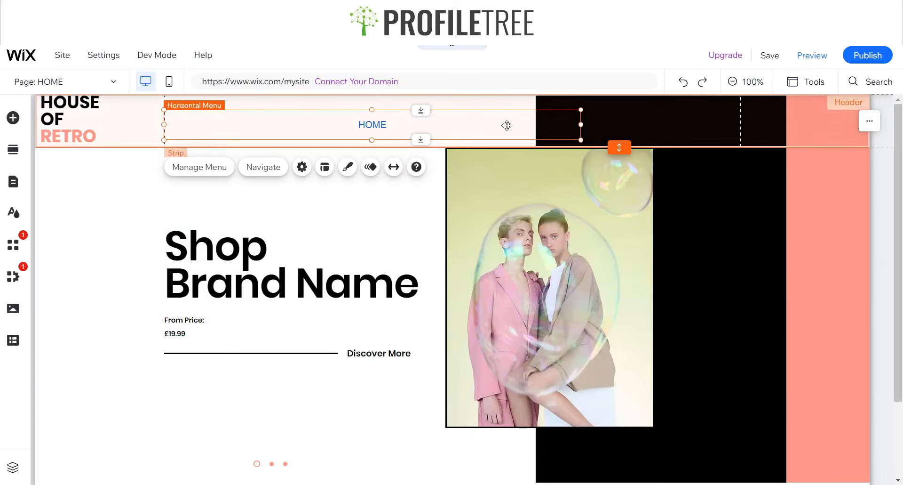
left_click_drag(506, 123, 446, 124)
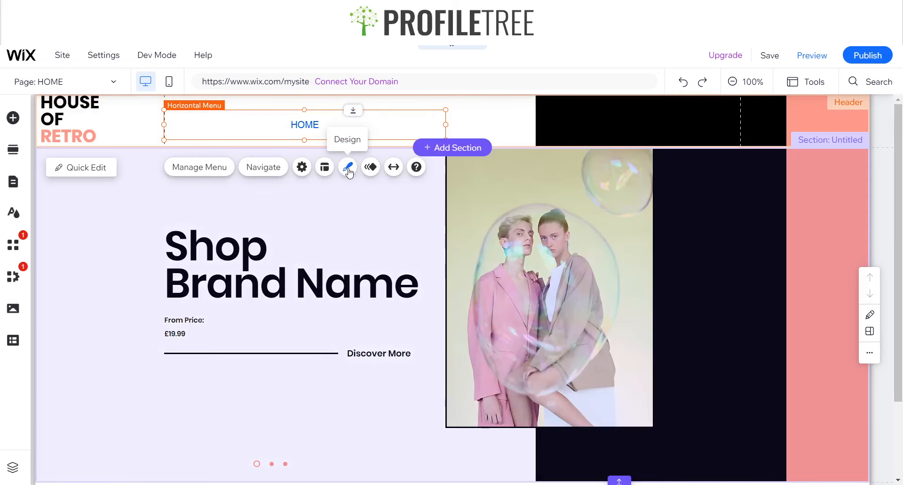
Customize the header menu's regular text with the Poppins Semi Bold font
left_click(347, 166)
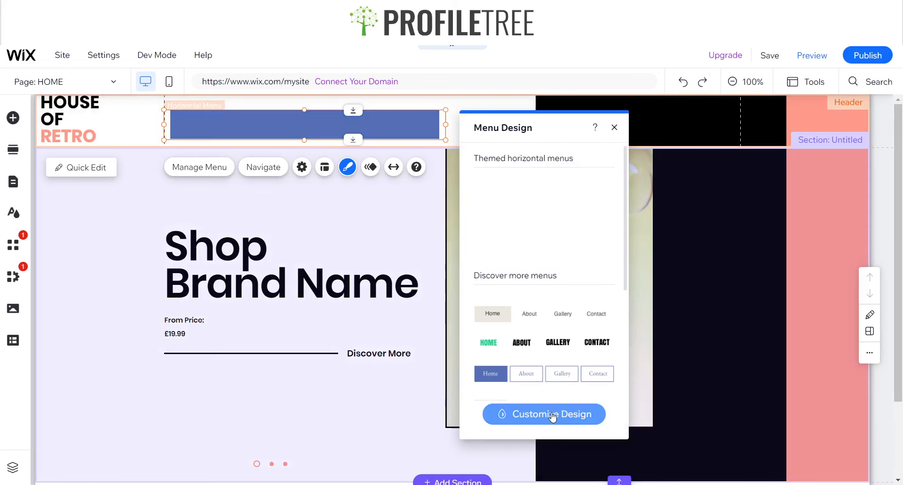
left_click(526, 410)
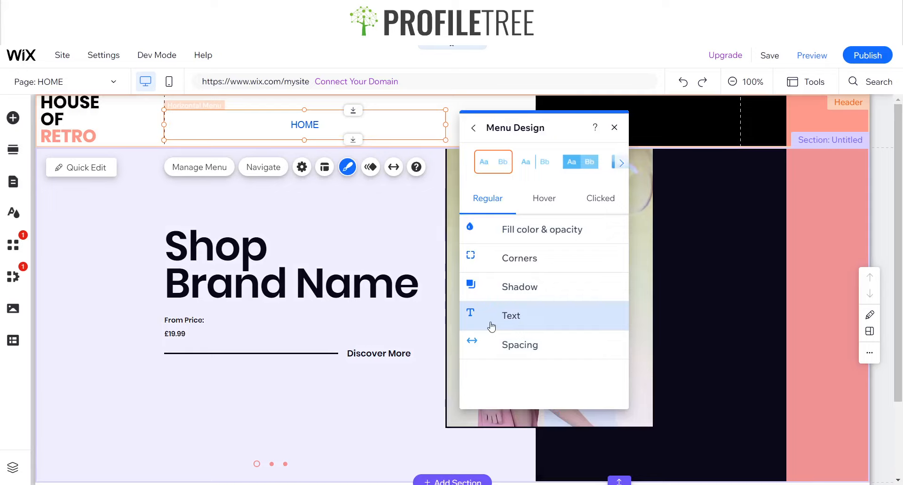
left_click(518, 316)
left_click(539, 360)
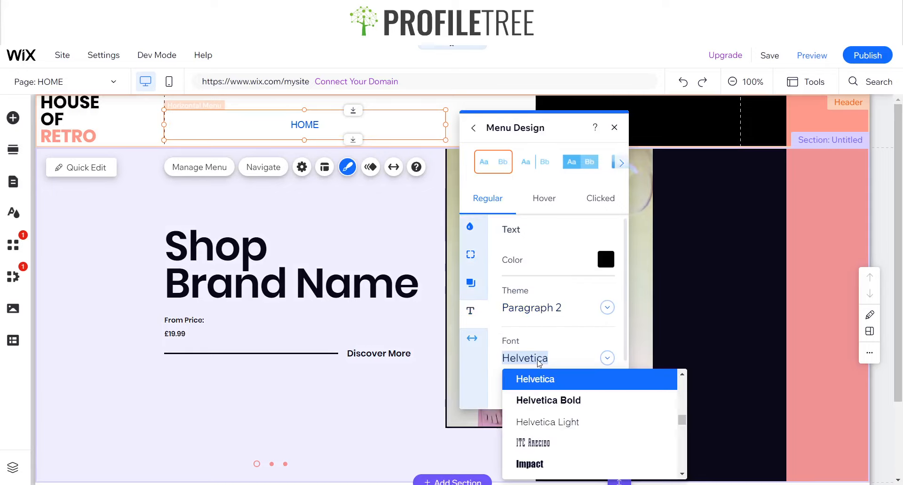
type("Poppins Extra Ligh")
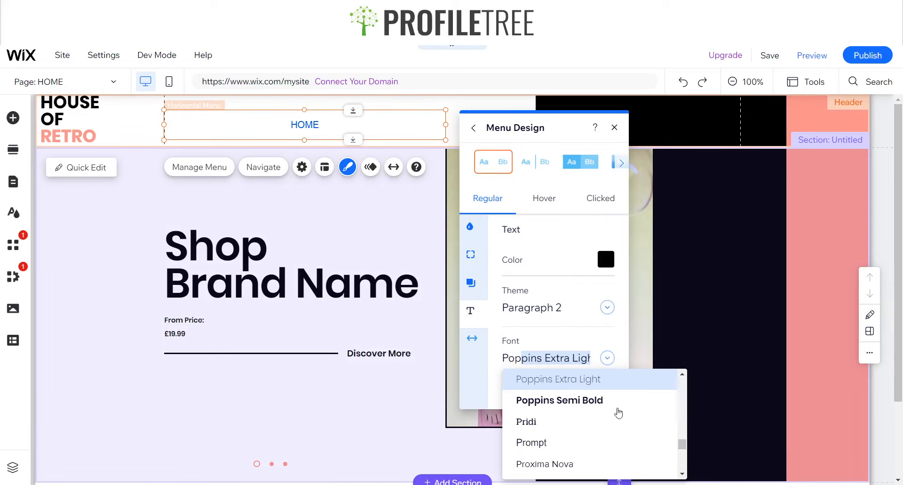
left_click(581, 403)
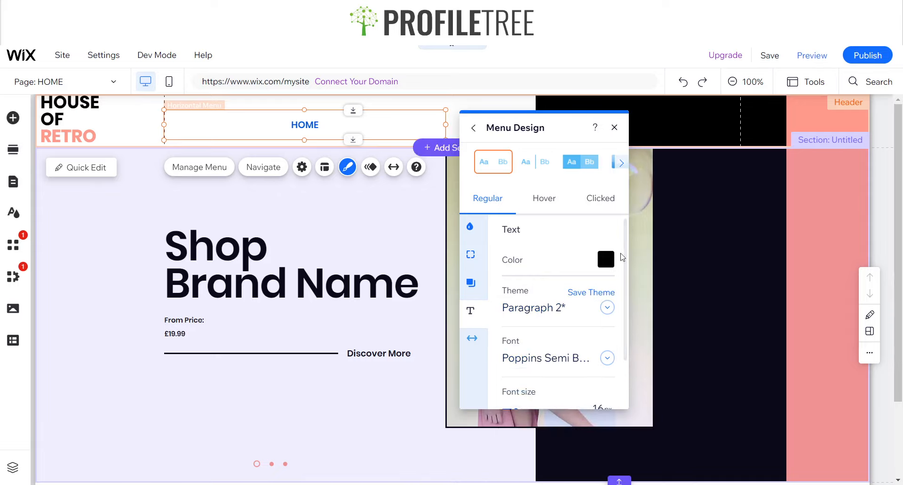
Set the header menu's hover text color to the saved salmon pink
left_click(553, 205)
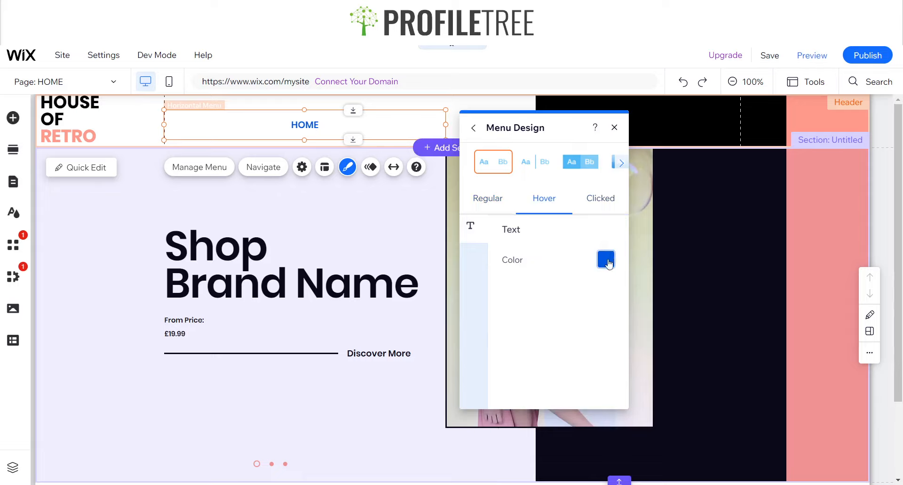
left_click(606, 259)
left_click(571, 220)
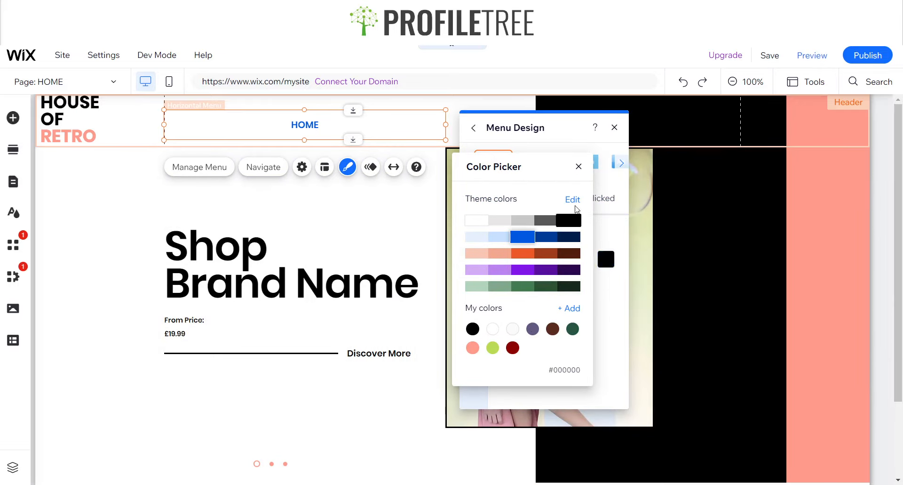
left_click(473, 347)
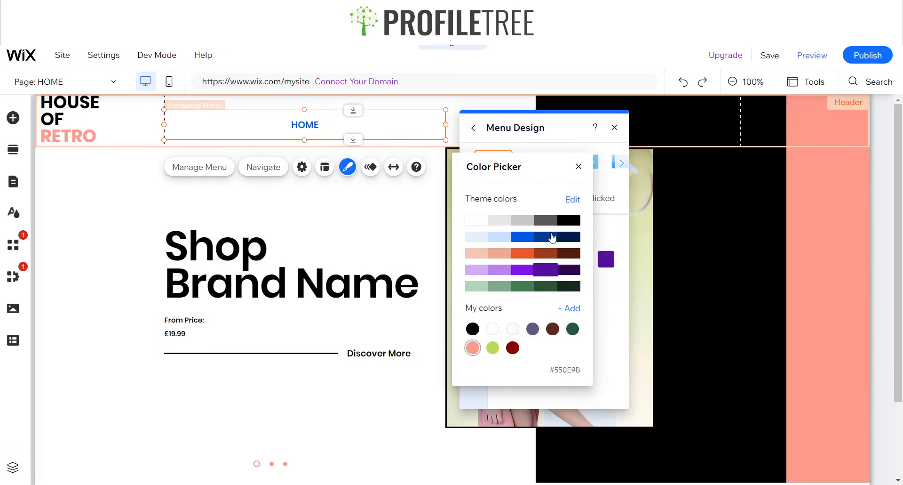
left_click(578, 168)
Set the header menu's clicked text color to salmon pink #FF9A8A, check the regular text settings and close the design options
left_click(607, 207)
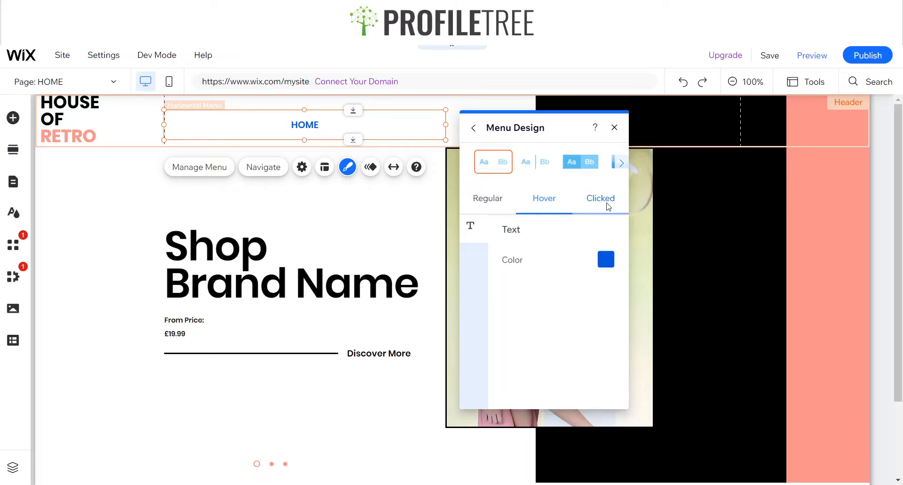
left_click(606, 259)
left_click(472, 348)
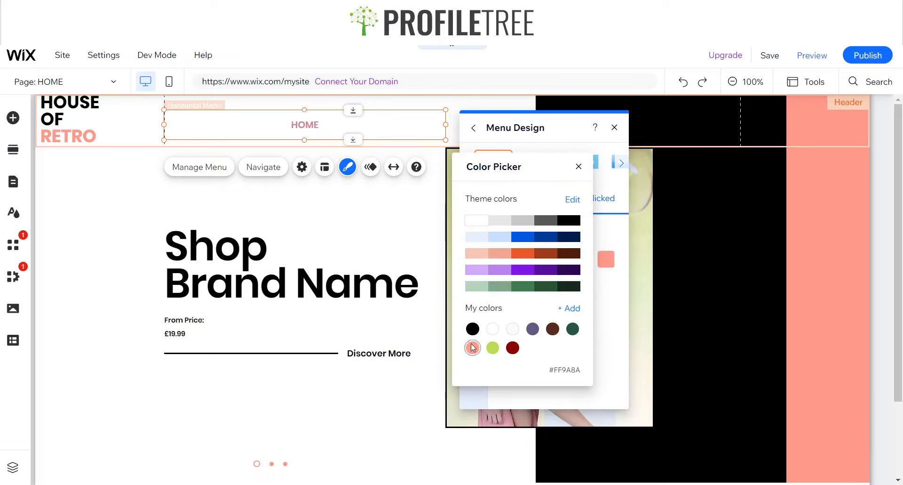
left_click(578, 167)
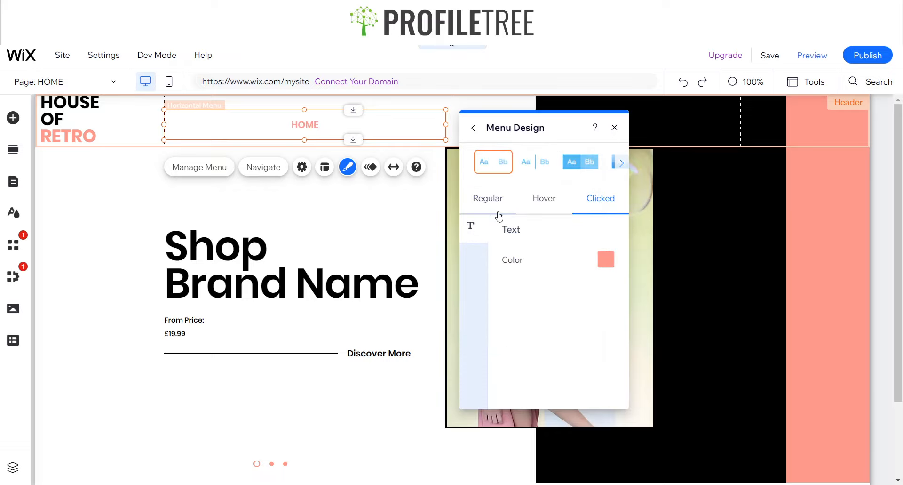
left_click(477, 200)
scroll(517, 319, "down", 2)
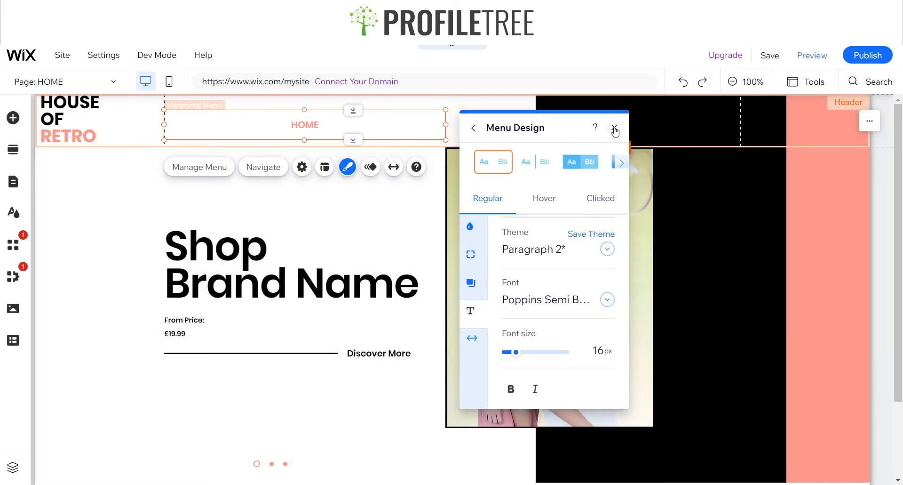
left_click(615, 127)
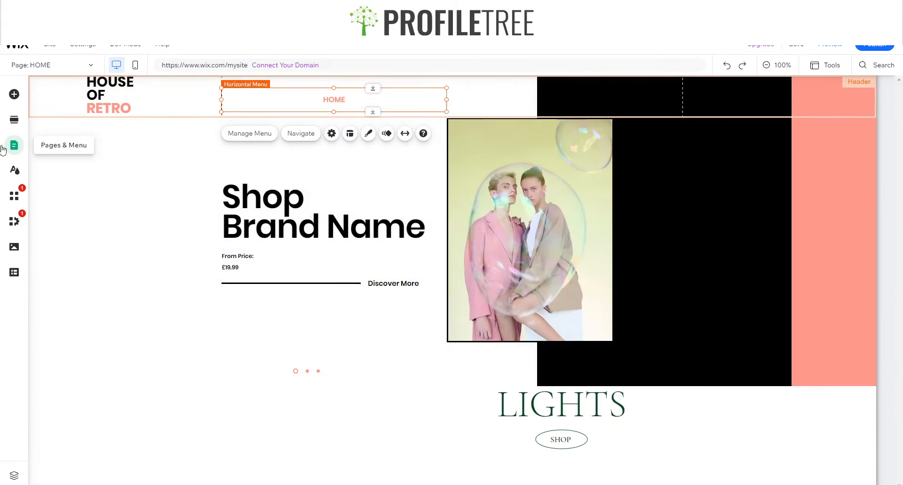
Add a new page after HOME in the site menu and return to the page canvas
left_click(13, 181)
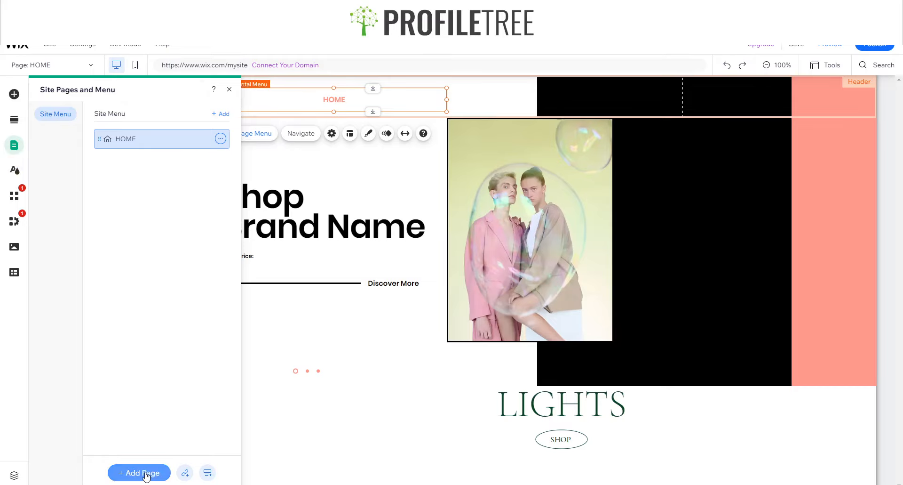
left_click(221, 114)
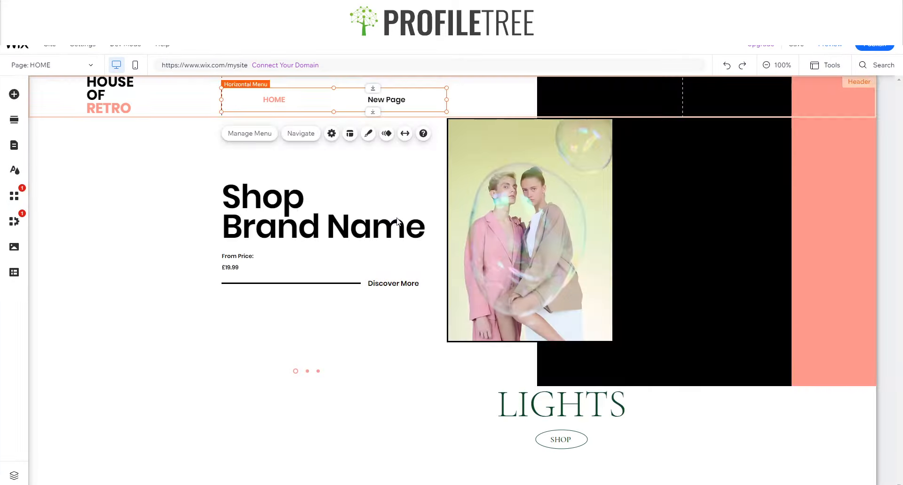
left_click(231, 154)
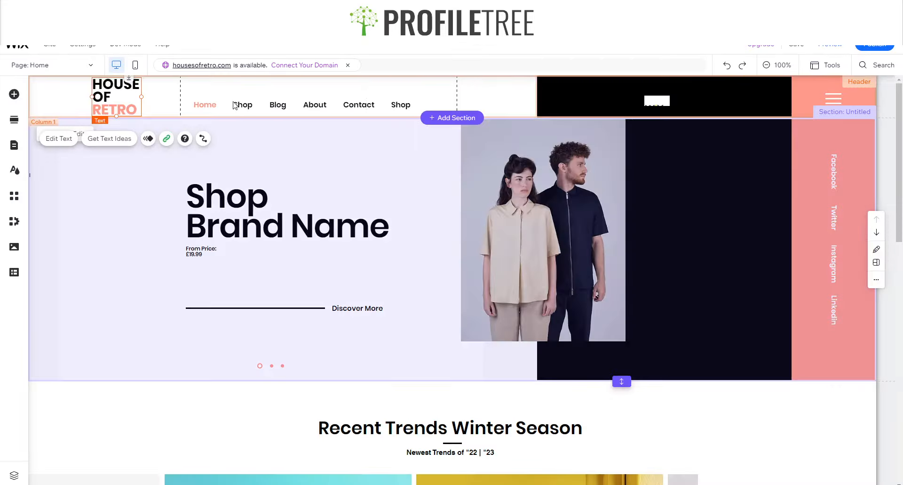
Examine the finished site's header menu and its list of pages and subpages
left_click(235, 105)
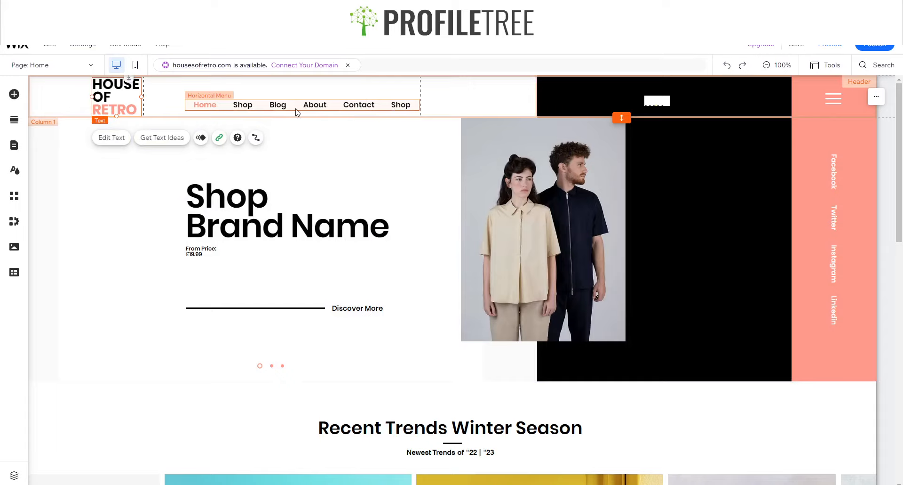
left_click(14, 145)
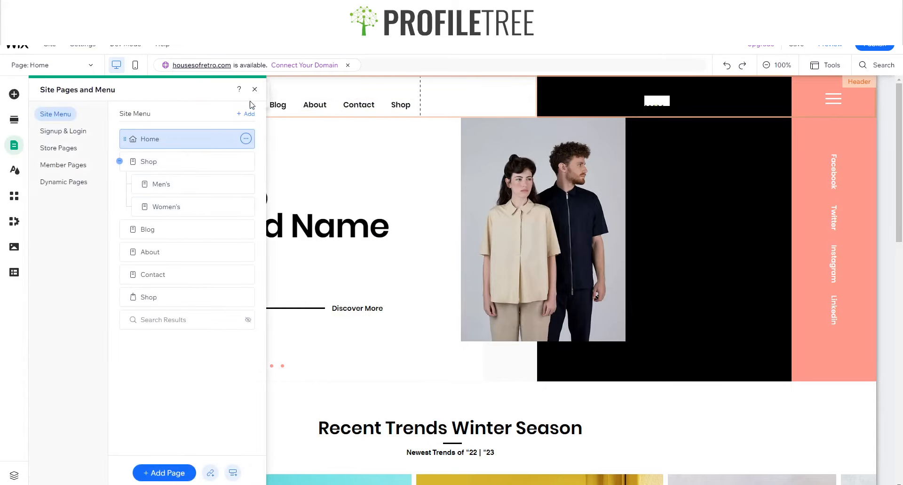
left_click(254, 89)
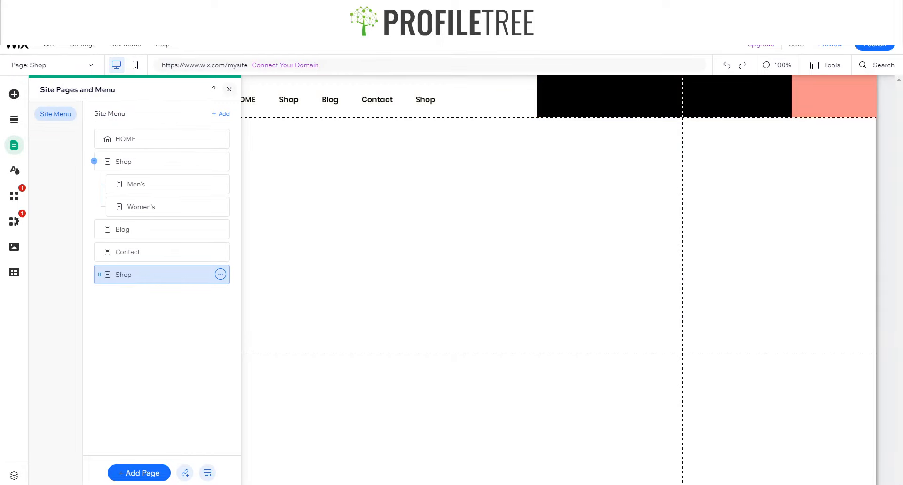
Close the site pages list and switch from the new Shop page back to the HOME page
left_click(230, 89)
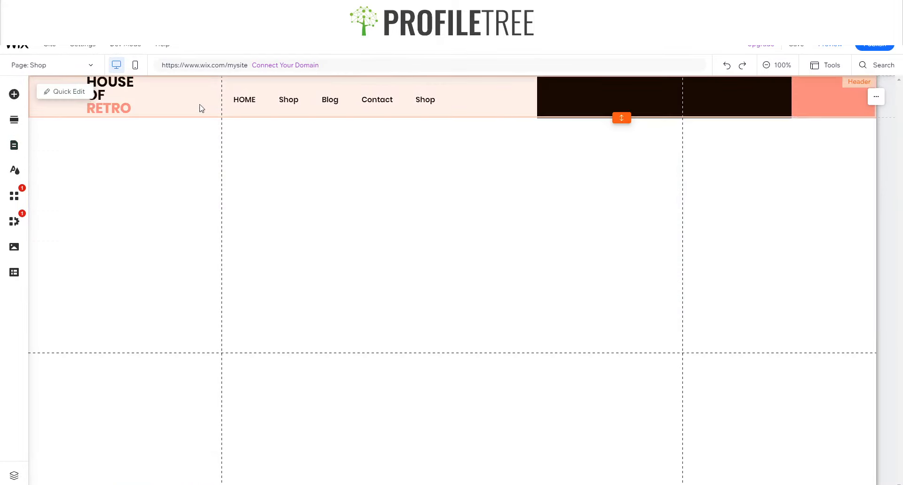
double_click(59, 65)
left_click(46, 84)
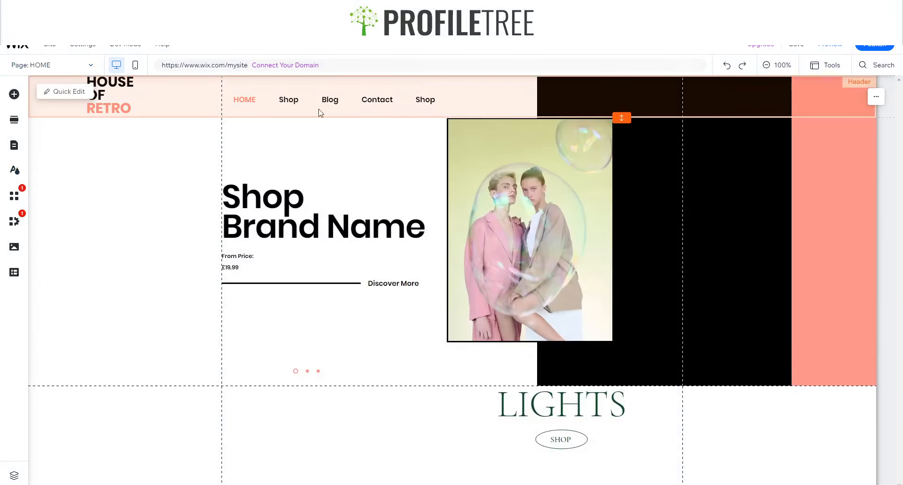
Move the header's navigation menu left towards the logo, preview the homepage and return to editing
left_click(354, 104)
left_click_drag(354, 104, 277, 101)
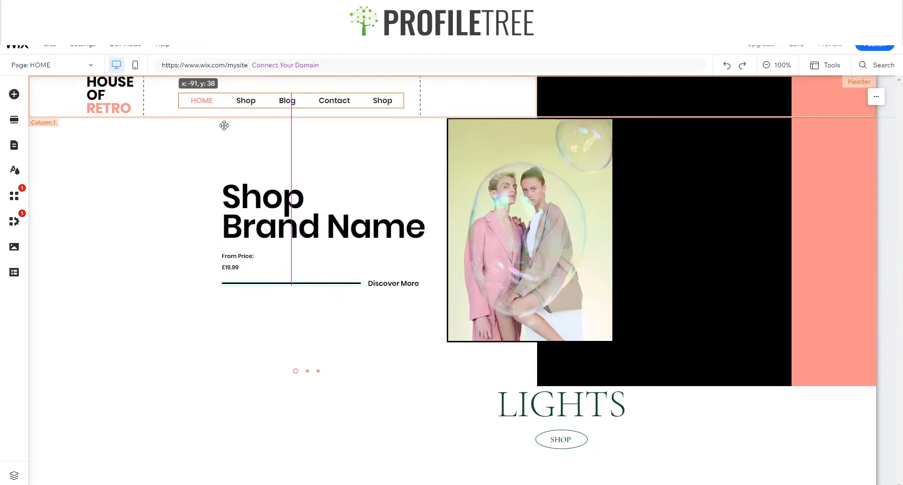
left_click_drag(224, 125, 224, 125)
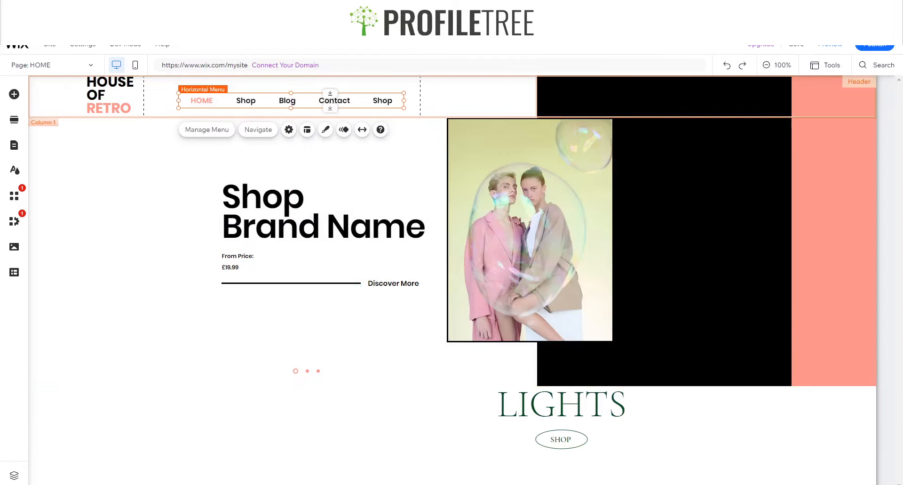
left_click(126, 202)
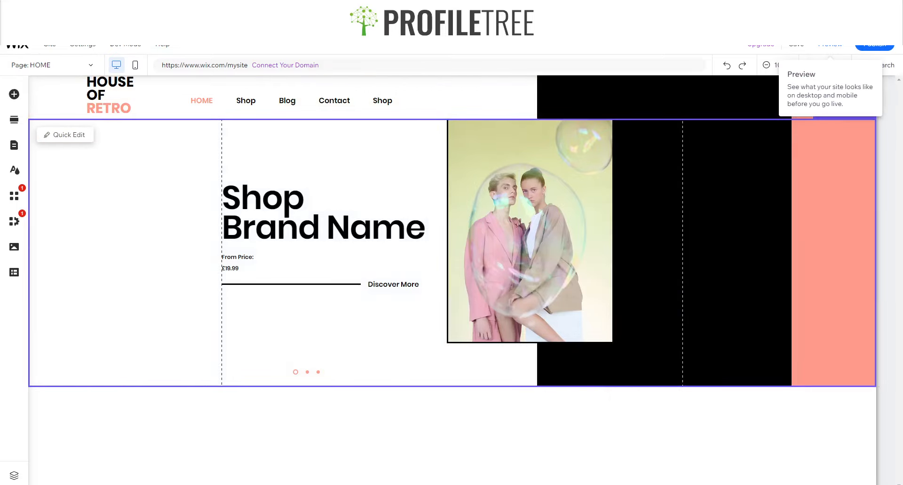
left_click(830, 47)
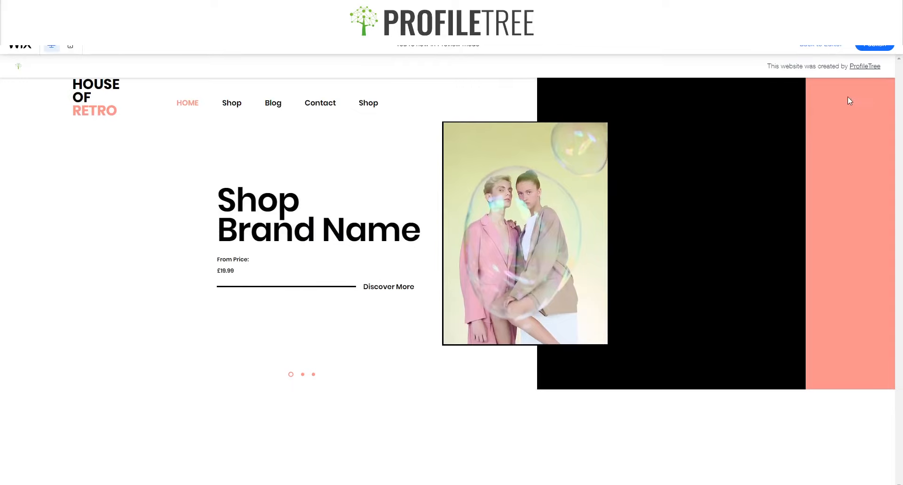
left_click(835, 47)
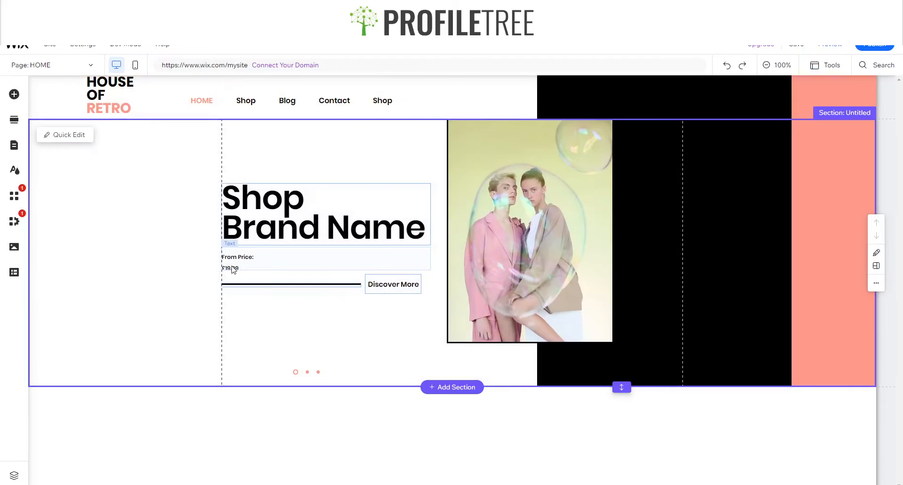
Widen the slideshow to the page's left edge and move the House of Retro logo further left in the header
left_click(230, 264)
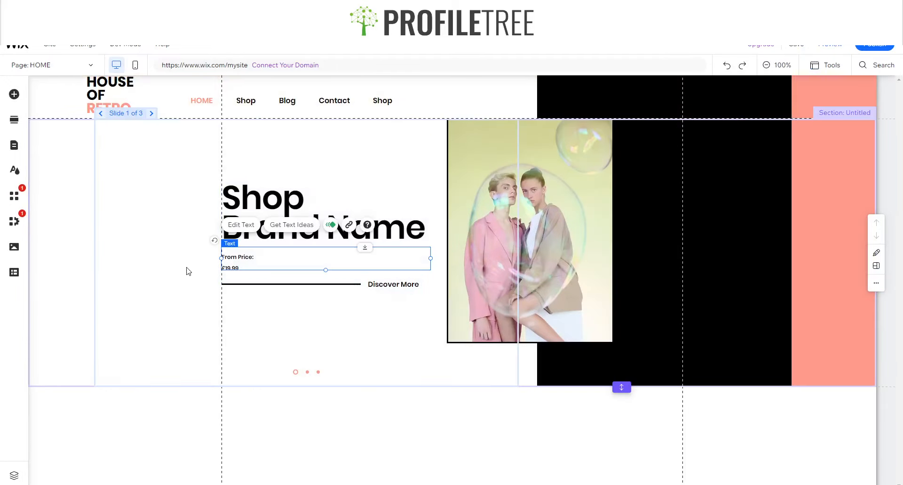
left_click(187, 267)
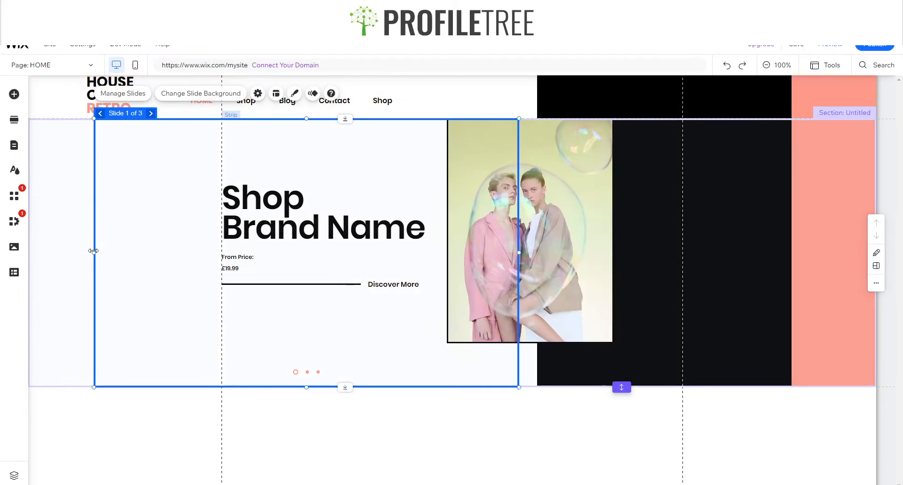
left_click_drag(93, 251, 28, 237)
left_click(108, 112)
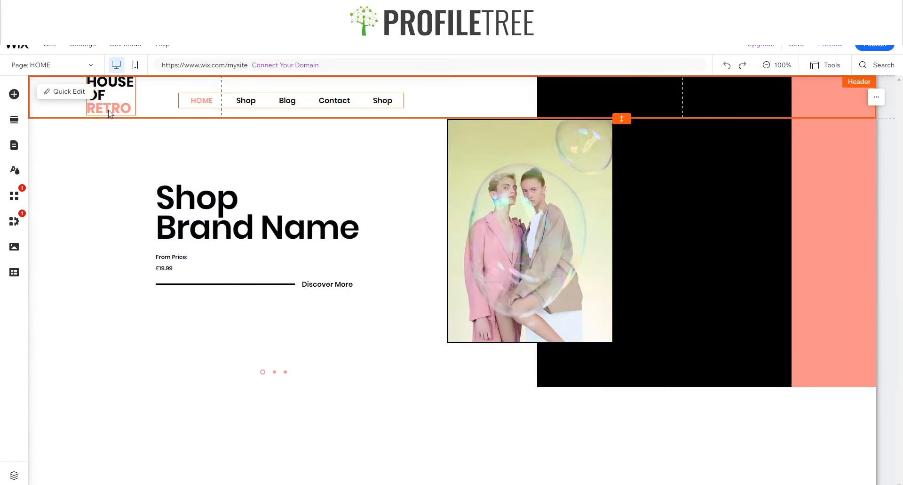
left_click_drag(119, 107, 82, 100)
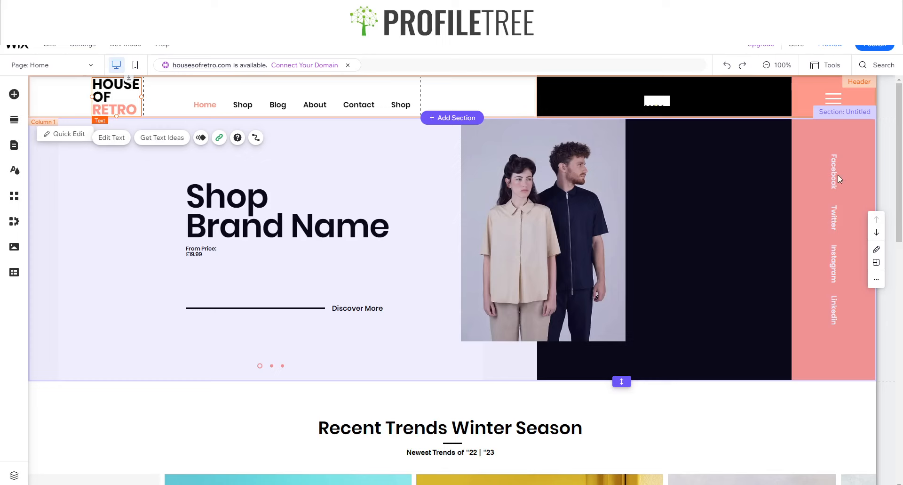
Place the vertical white Facebook text label near the top of the pink column, as on the finished site
left_click(835, 174)
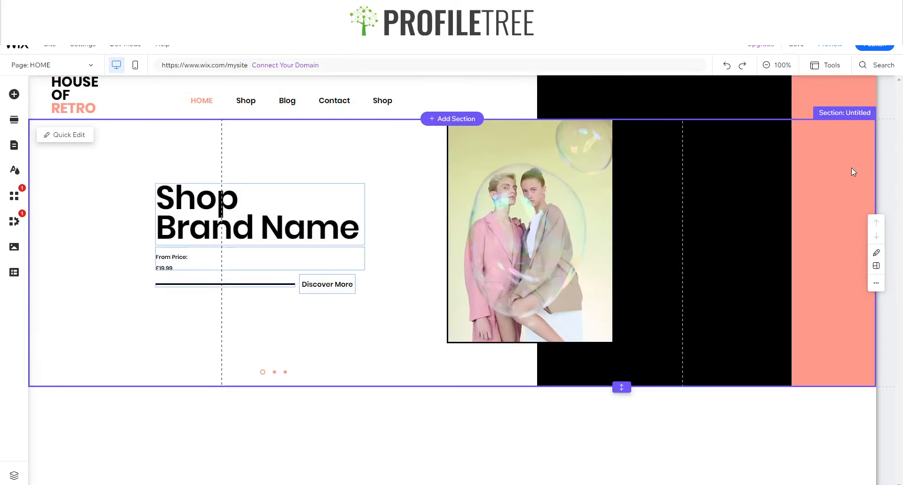
left_click(851, 168)
left_click_drag(852, 168, 832, 176)
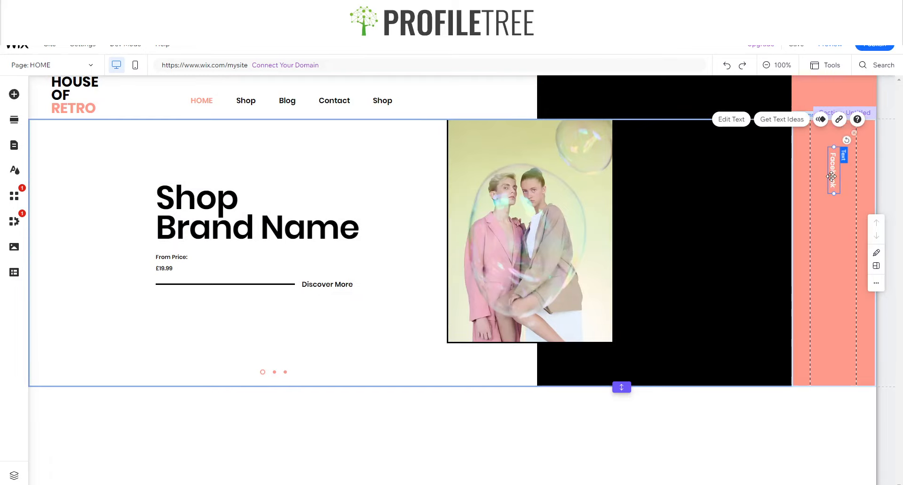
Add a Heading 6 text element to the hero section, move it below Discover More and replace its wording with Twitter
left_click(15, 95)
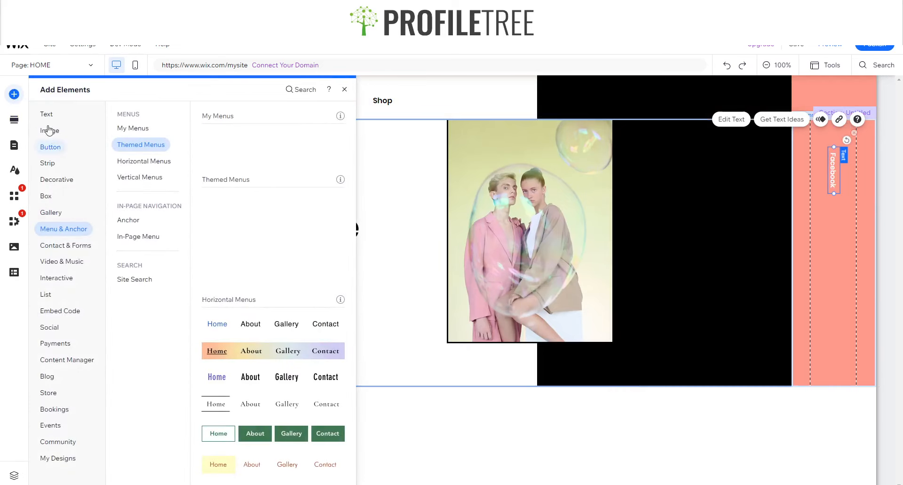
left_click(46, 114)
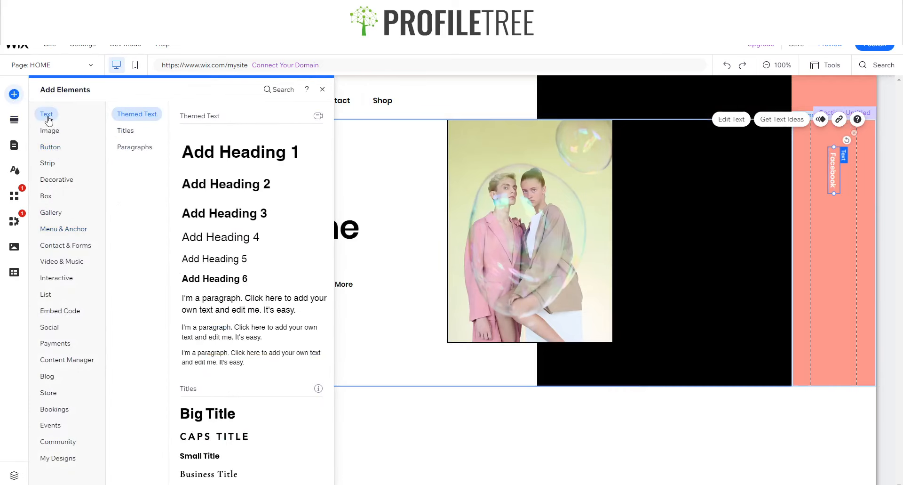
left_click(212, 277)
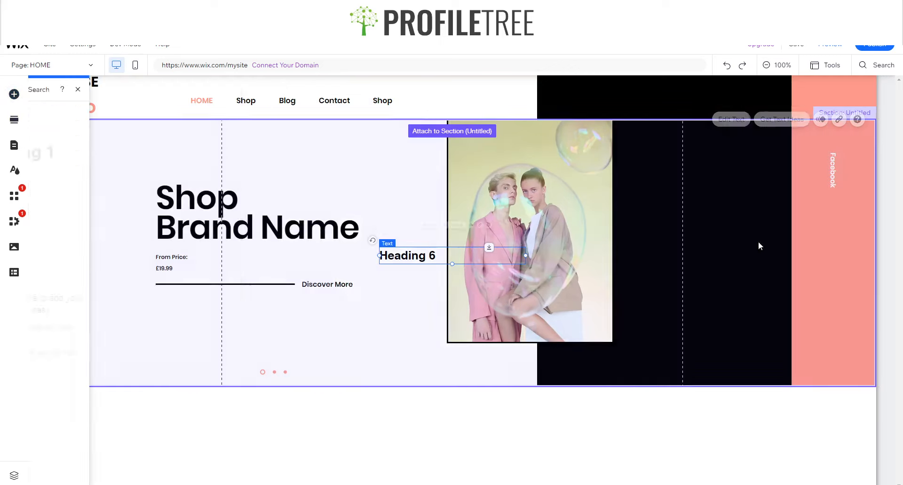
left_click_drag(414, 256, 504, 351)
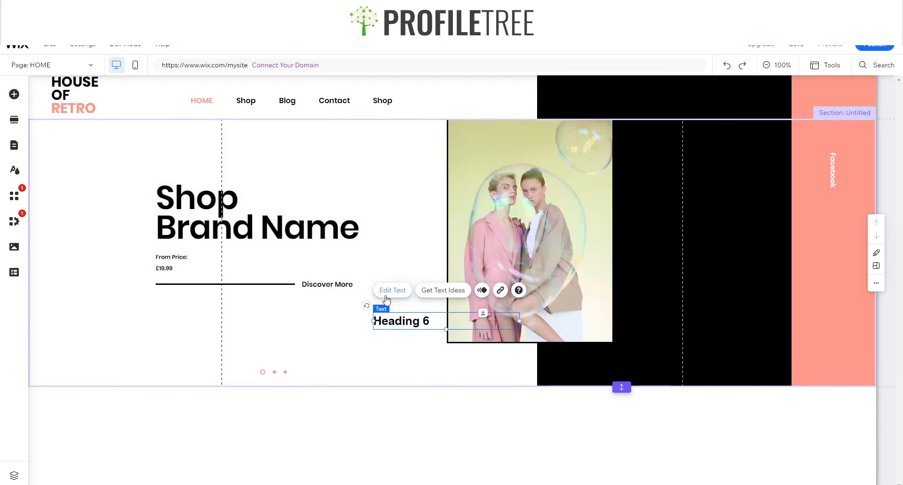
left_click(386, 297)
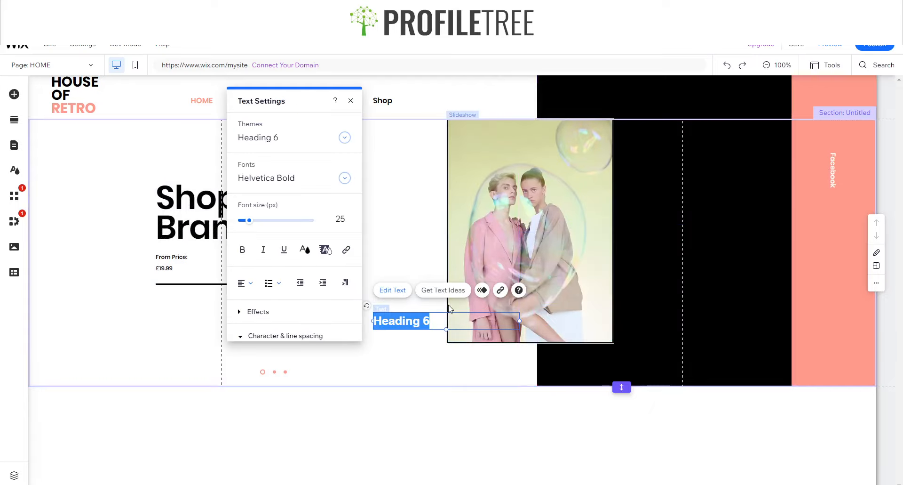
type("Twitter")
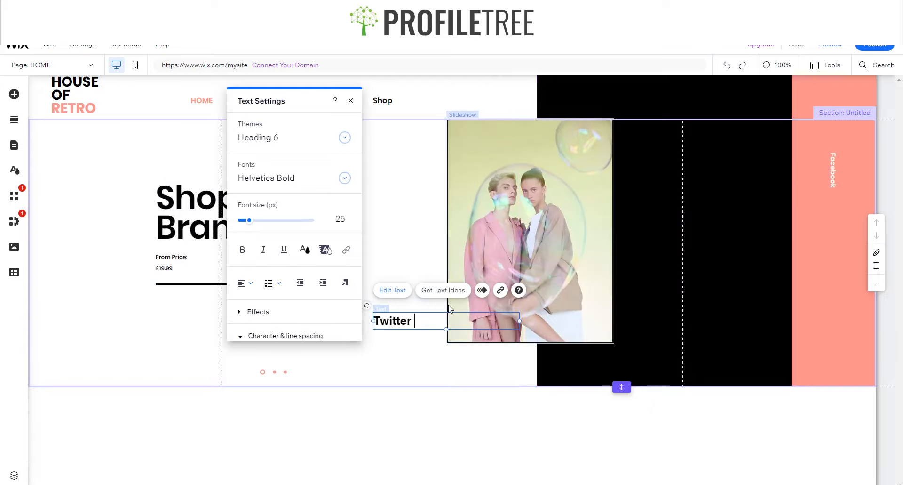
Set the Twitter text to Poppins Semi Bold at 15 px and narrow its text box to fit the word
double_click(834, 179)
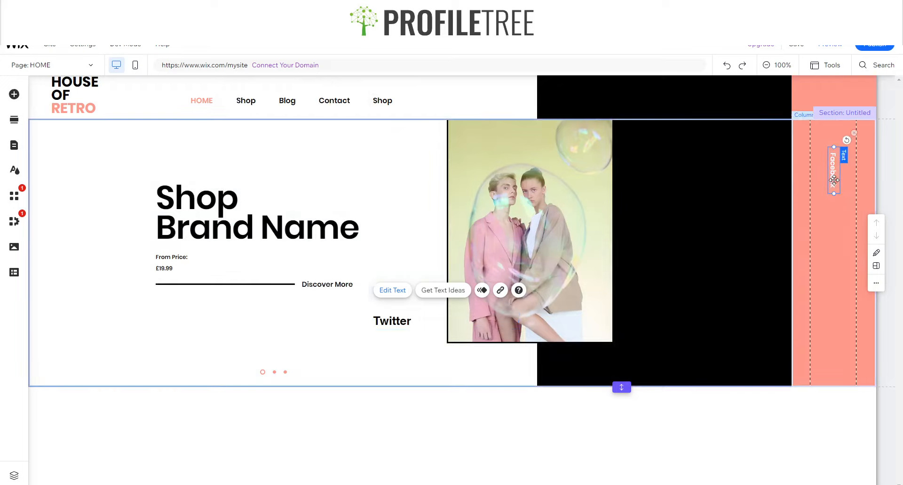
left_click(407, 320)
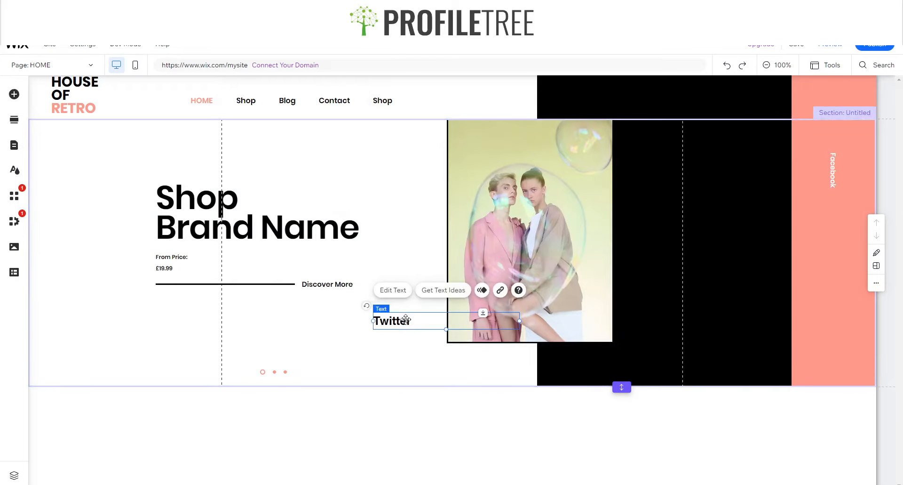
double_click(406, 321)
left_click(344, 221)
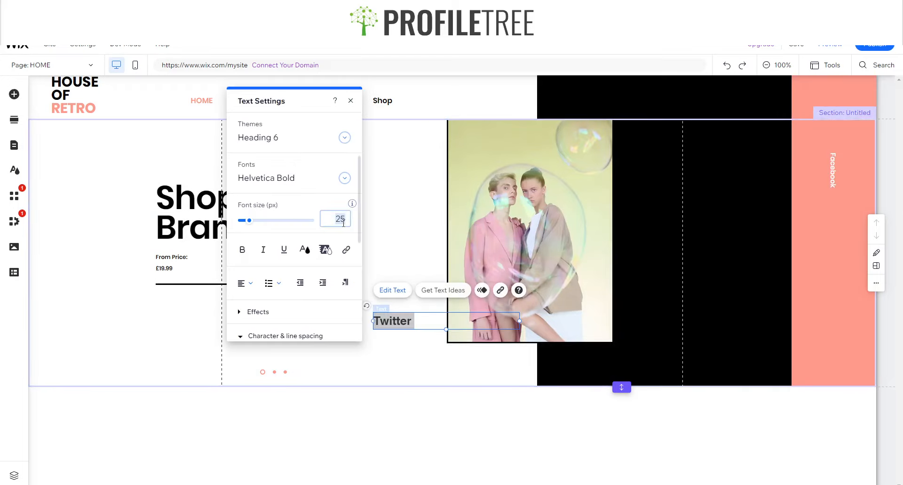
type("15")
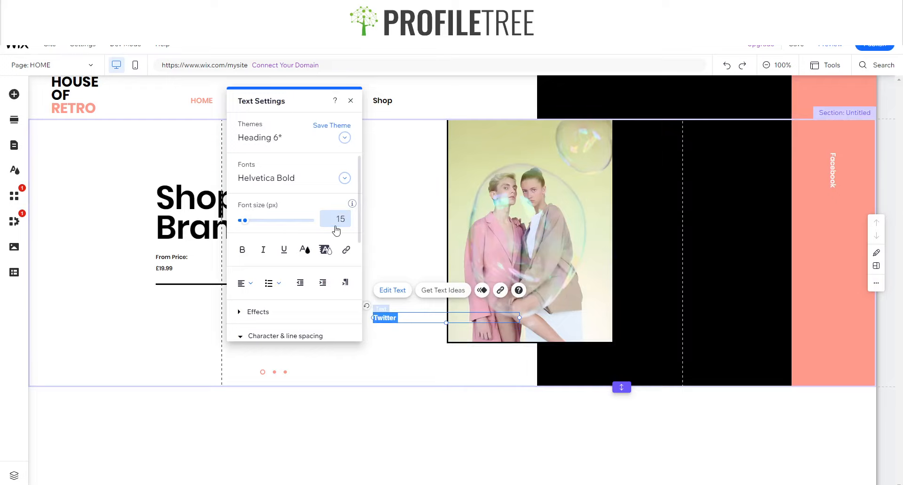
left_click(304, 179)
type("Poppins Extra Light")
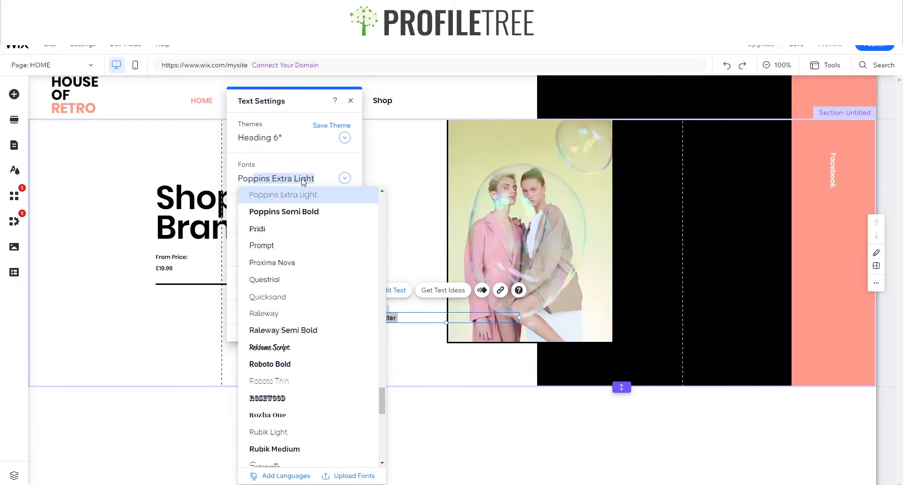
key("Down")
key("Return")
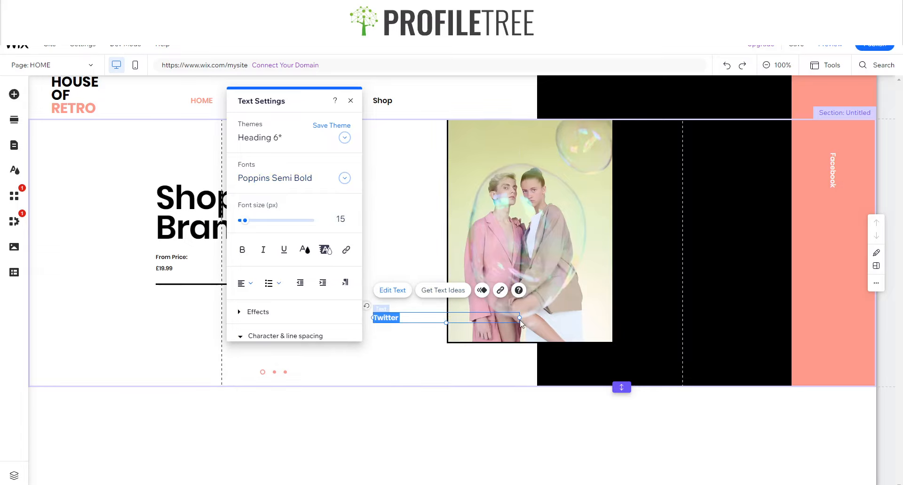
left_click_drag(519, 318, 419, 318)
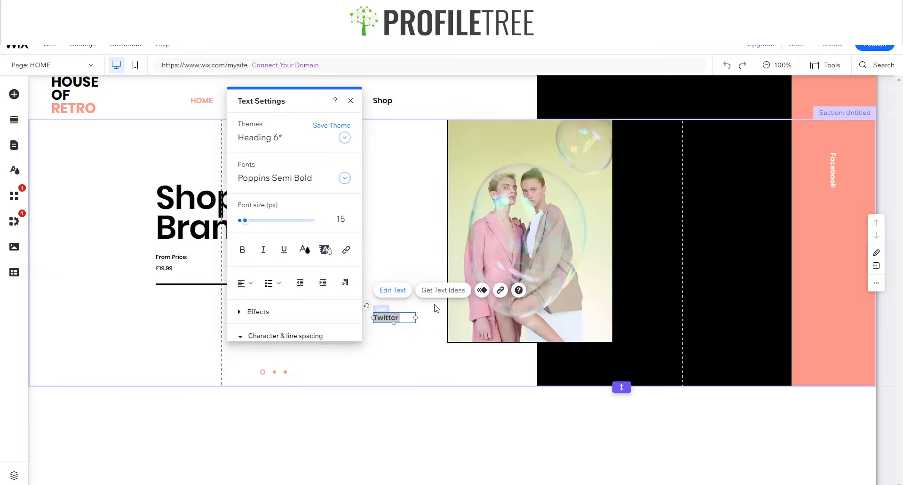
left_click(464, 306)
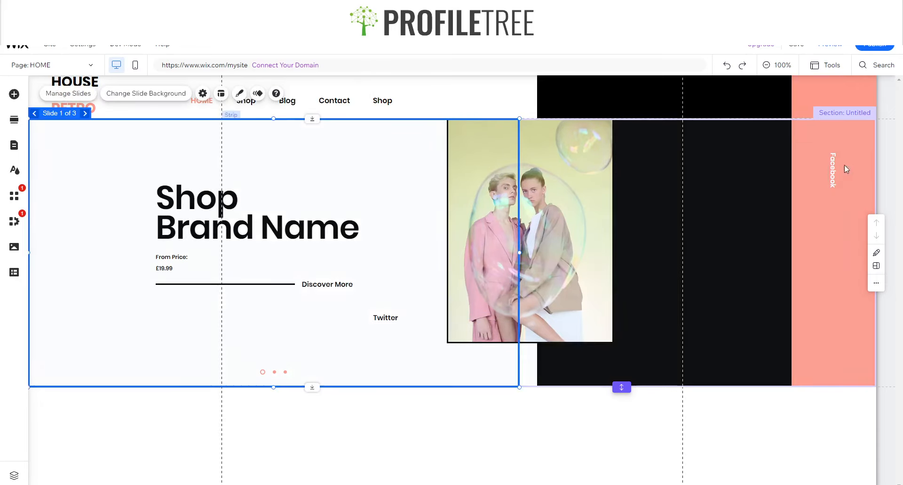
Rotate the Twitter text to vertical and stack white Twitter, Instagram and Linkedin labels below Facebook in the pink column
left_click(832, 173)
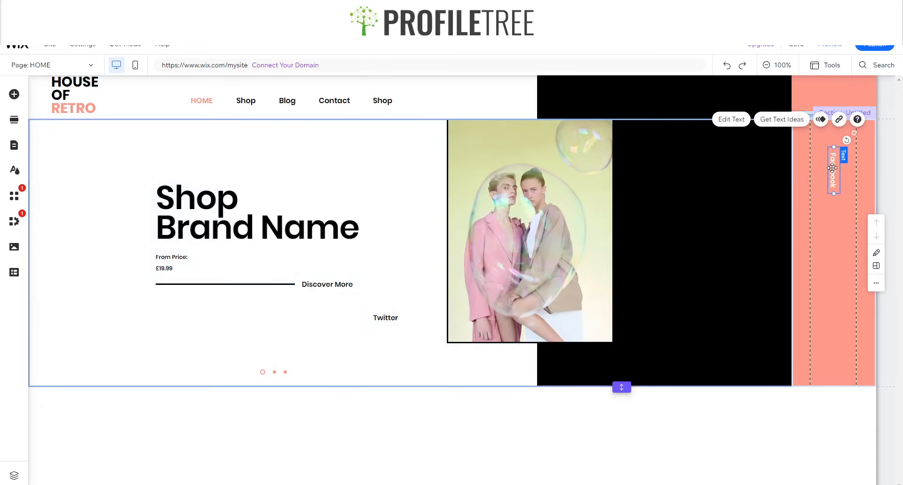
left_click(374, 322)
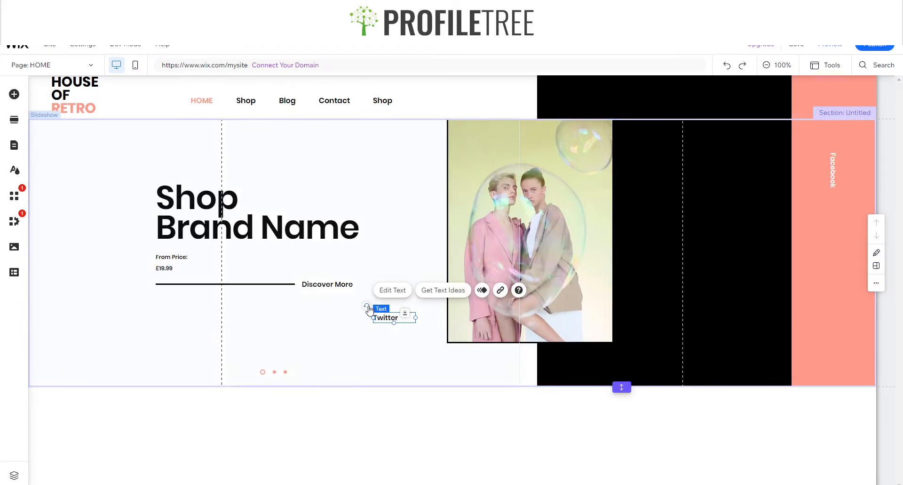
left_click_drag(366, 305, 463, 316)
left_click_drag(394, 311, 840, 212)
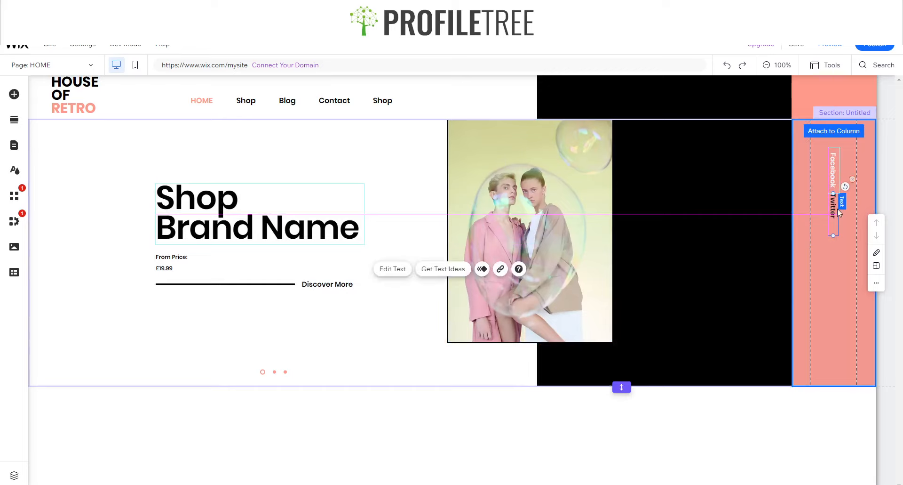
key("Delete")
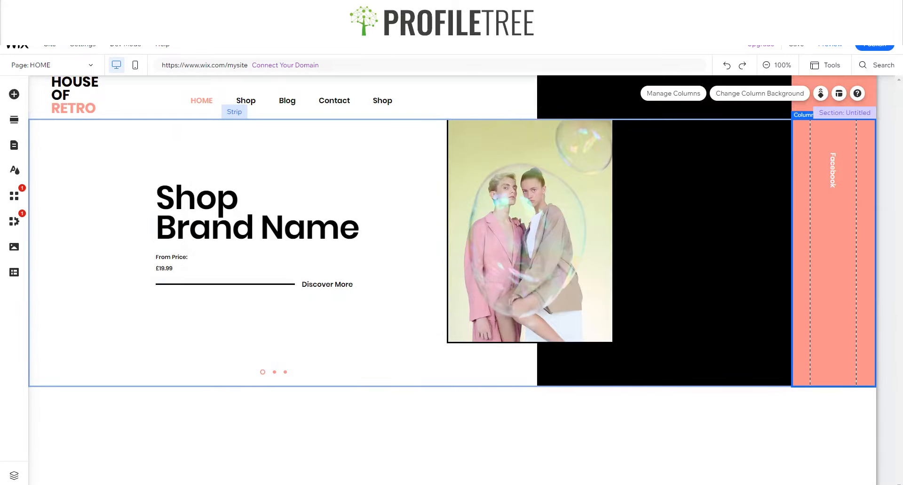
key("ctrl+z")
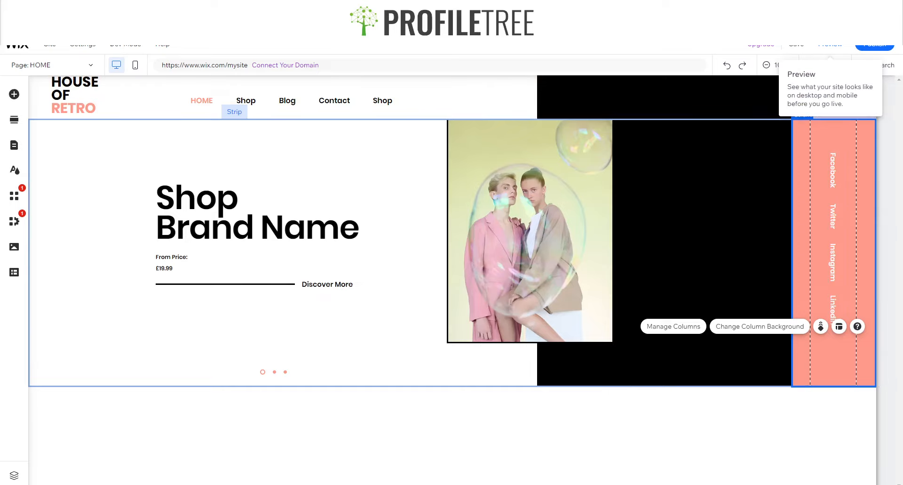
Preview the homepage with its social labels, return to editing and extend the hero section's lower edge downwards
left_click(827, 45)
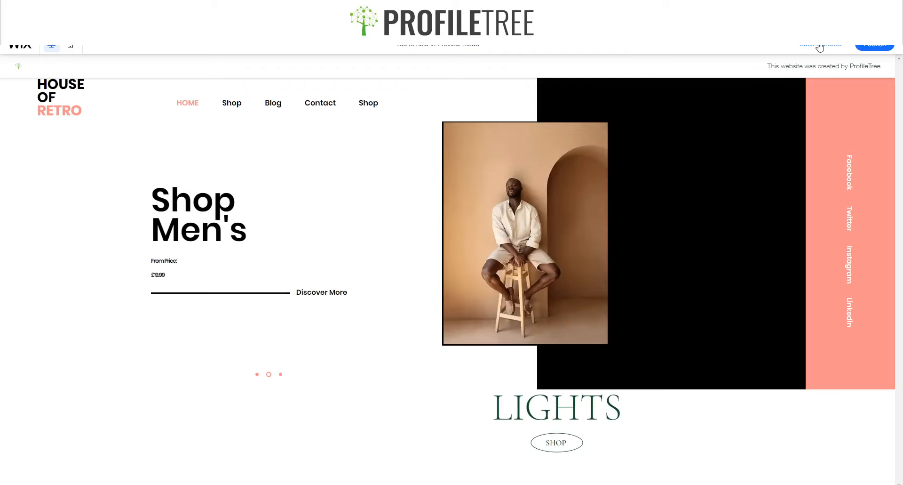
key("Escape")
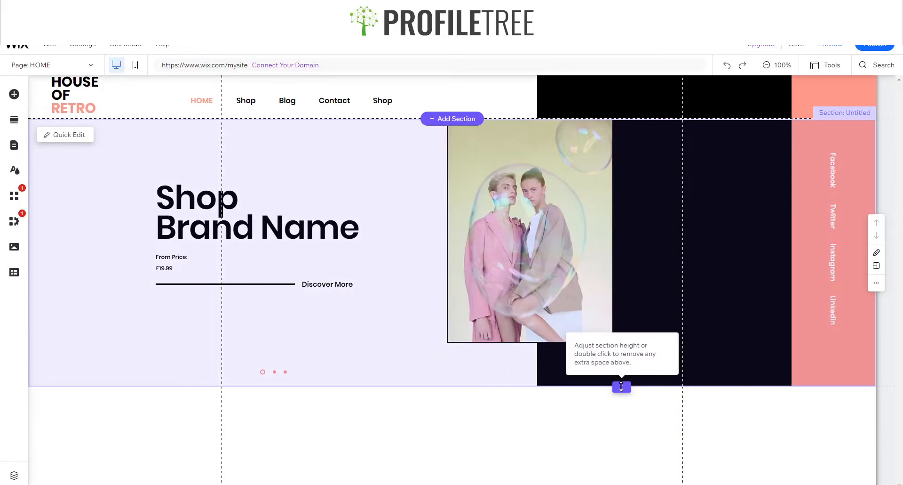
left_click_drag(622, 387, 621, 434)
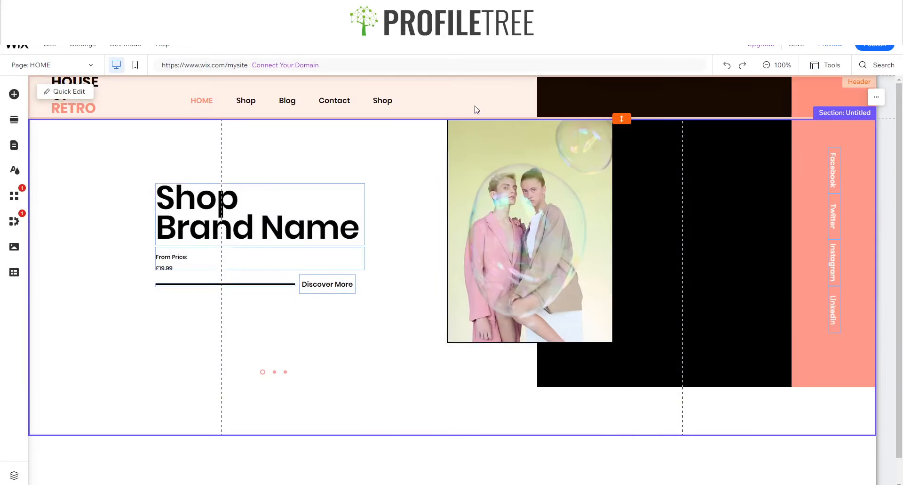
Delete the leftover LIGHTS heading and SHOP button from the second slide of the hero slideshow
left_click(472, 144)
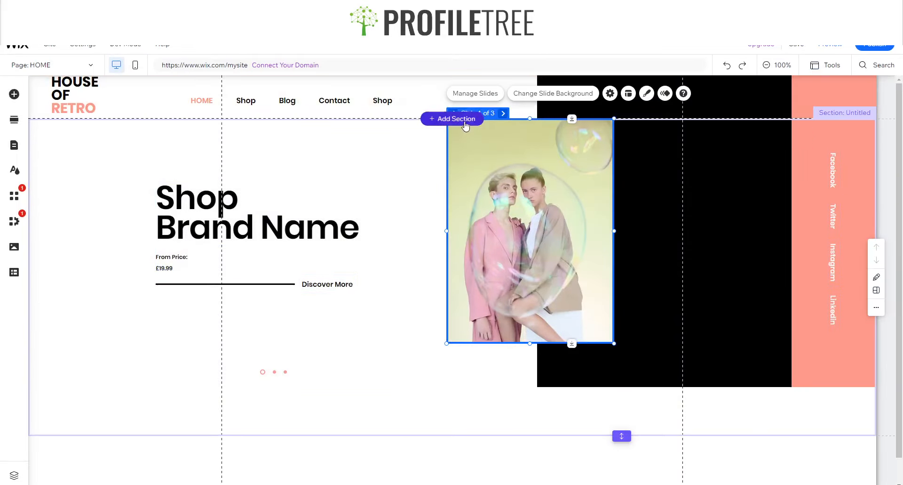
left_click(503, 114)
left_click(538, 413)
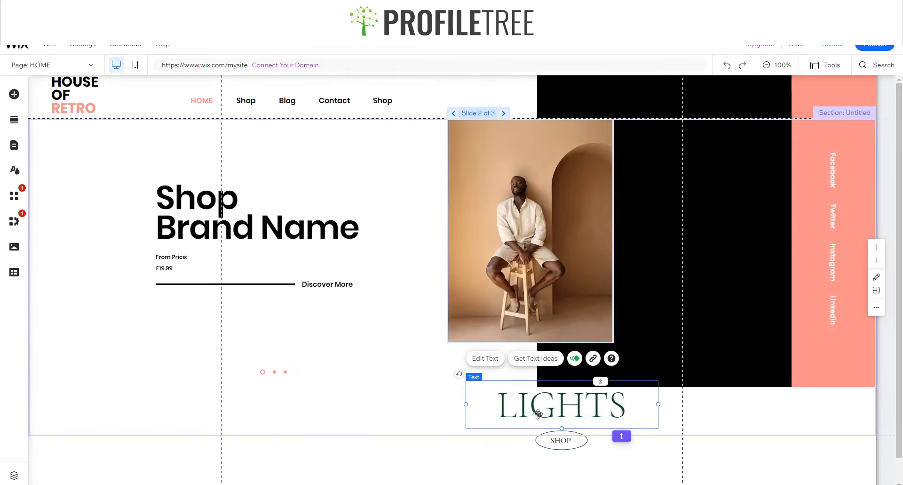
key("Delete")
left_click(567, 435)
left_click(567, 438)
key("Delete")
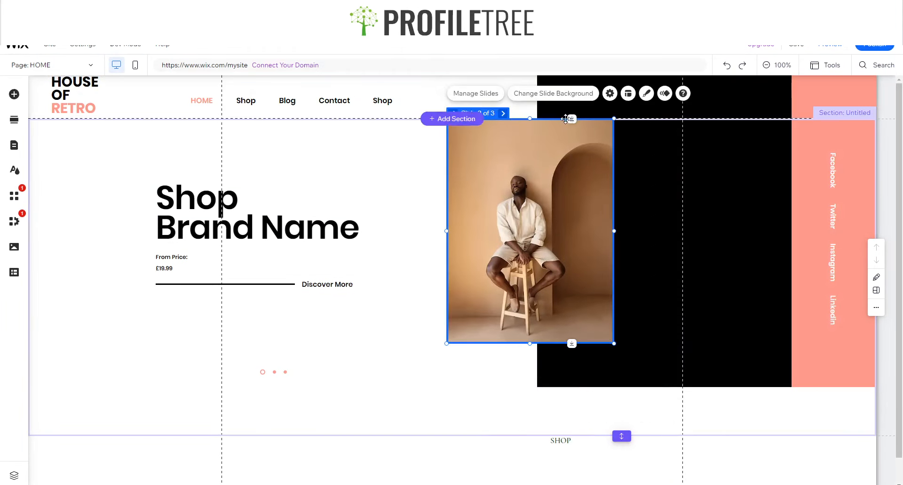
Switch the slideshow to its third slide and delete the LIGHTS heading below the image
left_click(503, 114)
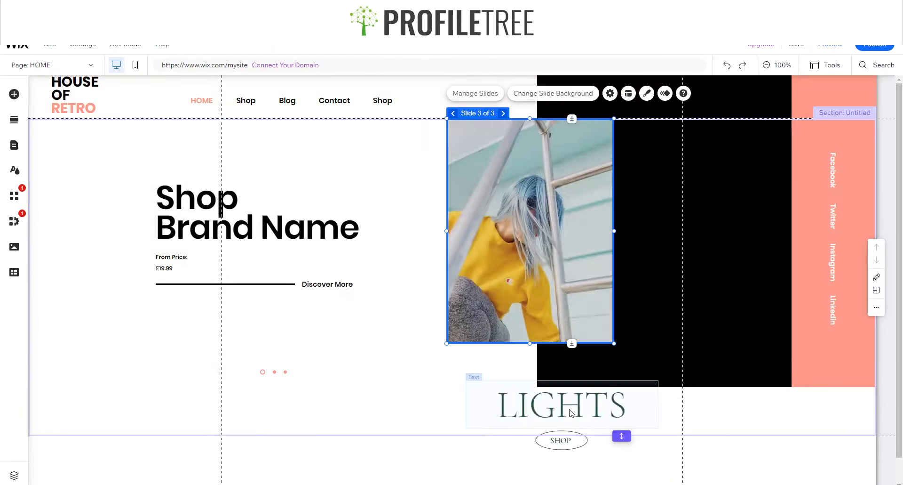
key("Delete")
key("ctrl+z")
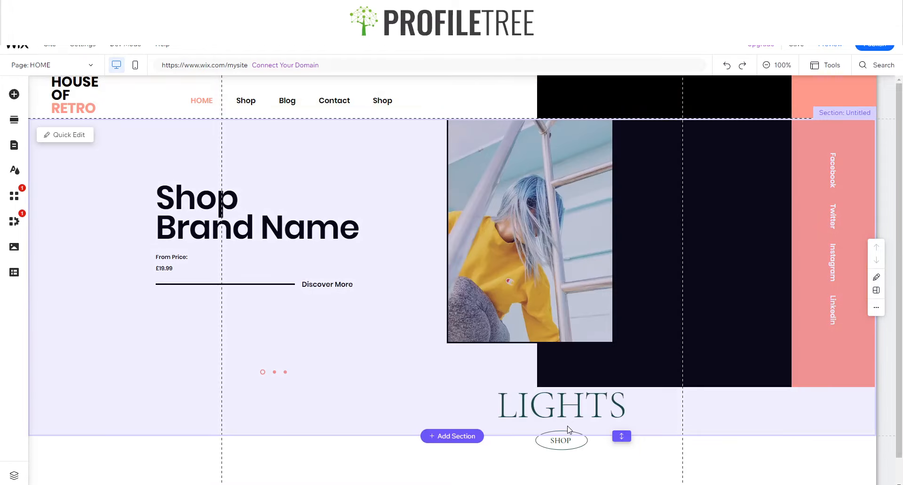
left_click(568, 416)
key("Delete")
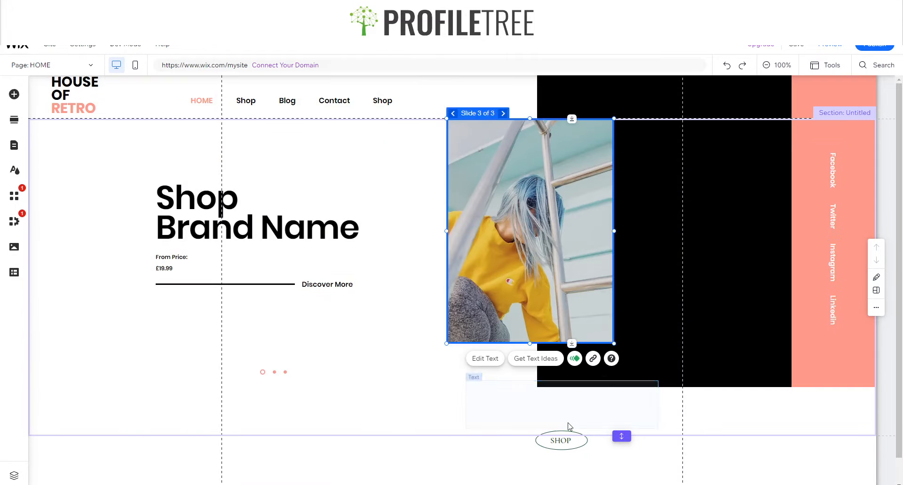
Delete the SHOP button from the third slide and shrink the hero section to end at the base of its columns
left_click(566, 430)
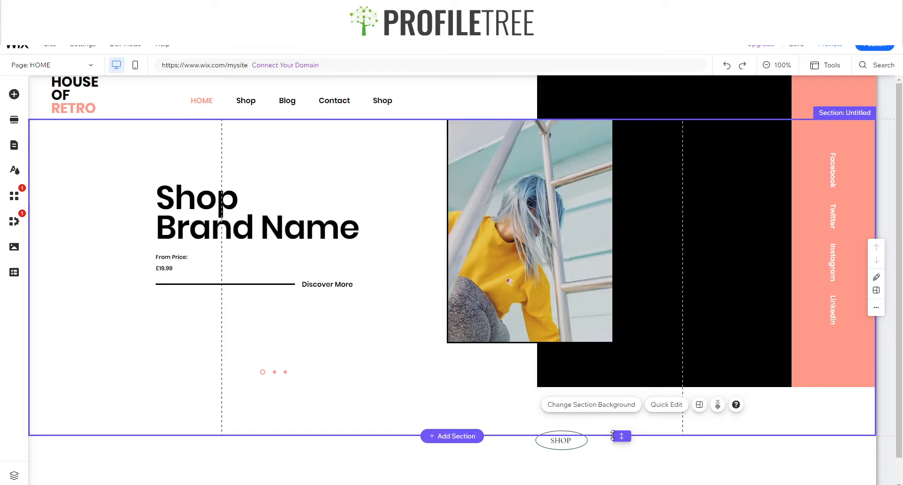
left_click(562, 440)
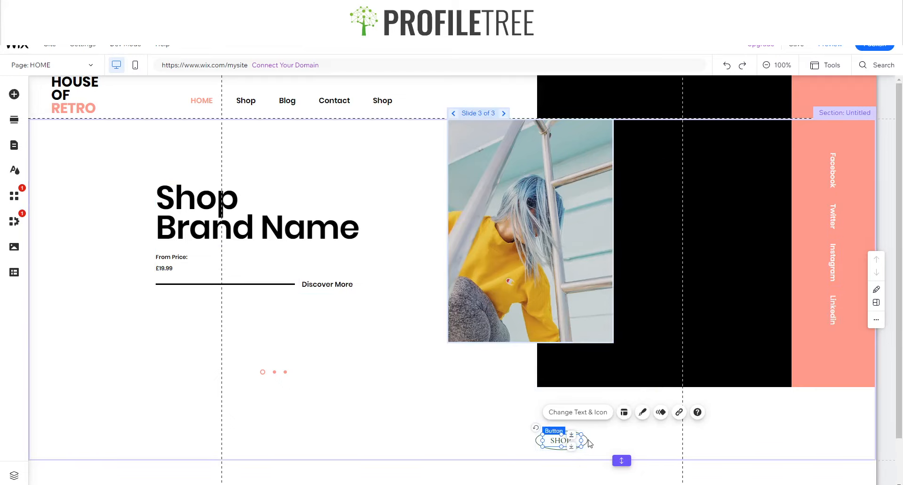
left_click(590, 443)
left_click(585, 444)
key("Delete")
left_click(622, 458)
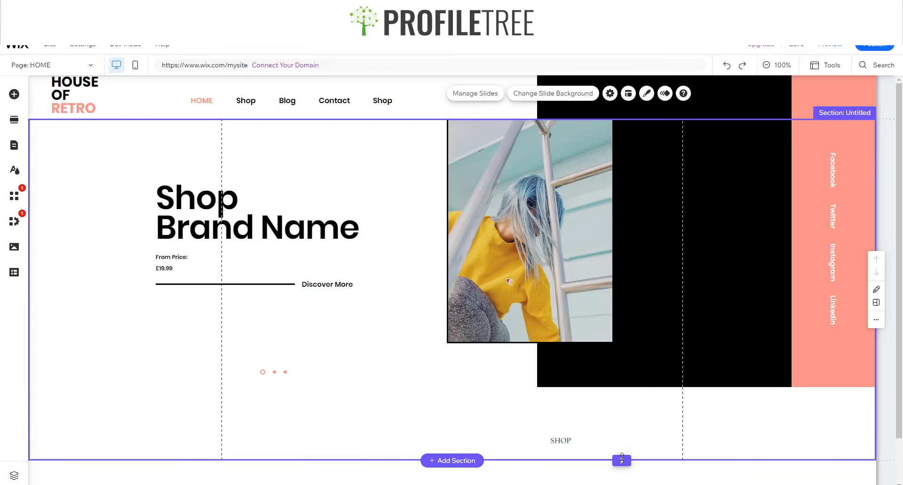
left_click(622, 458)
left_click(568, 442)
key("Delete")
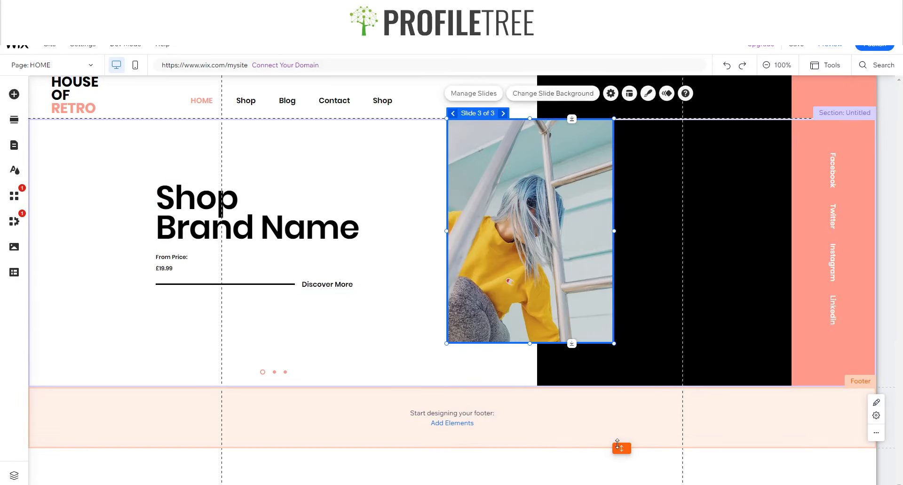
Open the link settings for the vertical Facebook label in the pink column
left_click(833, 178)
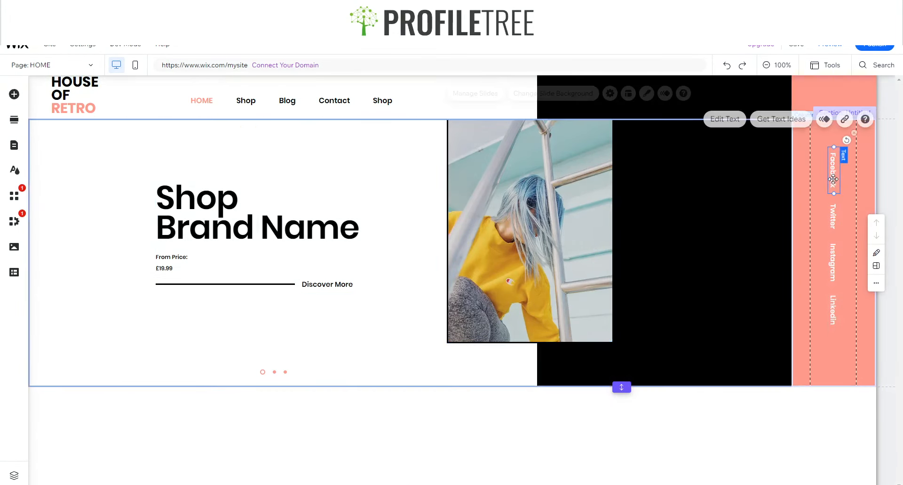
double_click(834, 179)
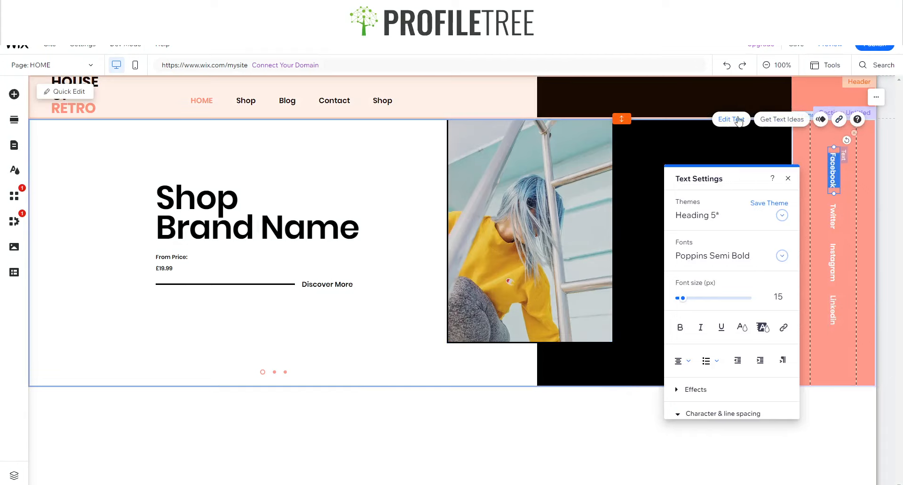
left_click(841, 121)
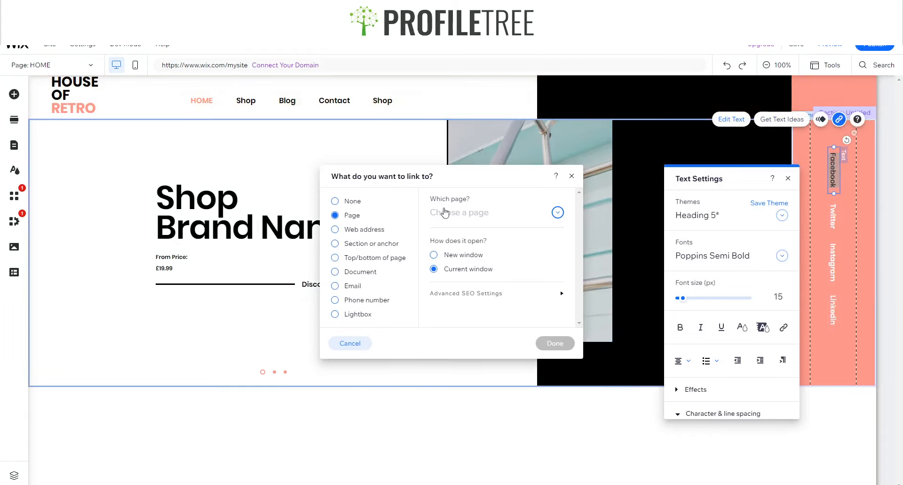
left_click(520, 213)
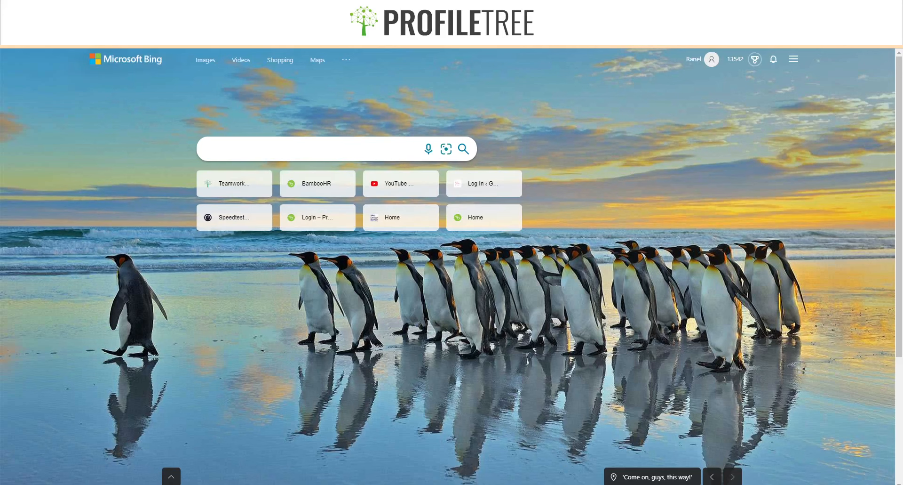
Search the web for Facebook ProfileTree in the browser and open the company's Facebook page
type("facebook")
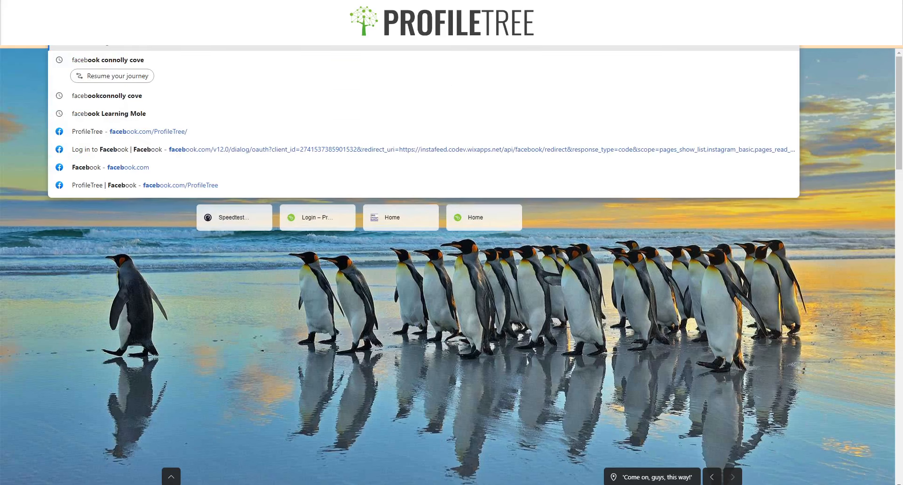
key("BackSpace")
key("BackSpace")
key("BackSpace")
key("BackSpace")
key("BackSpace")
key("BackSpace")
type("aceb")
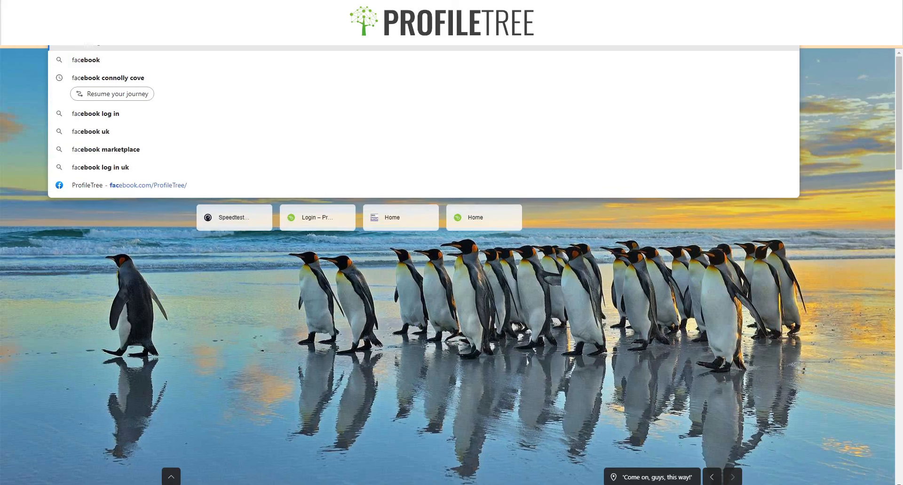
type("ook")
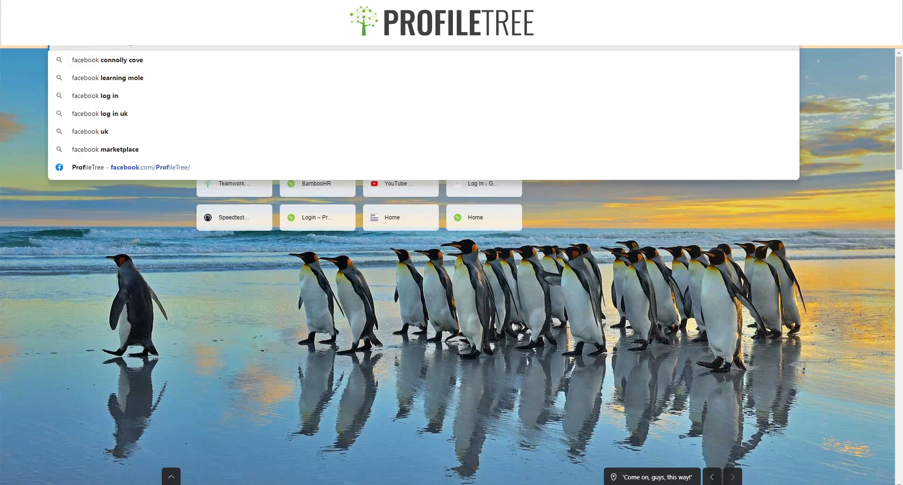
type(" profiletree")
key("Return")
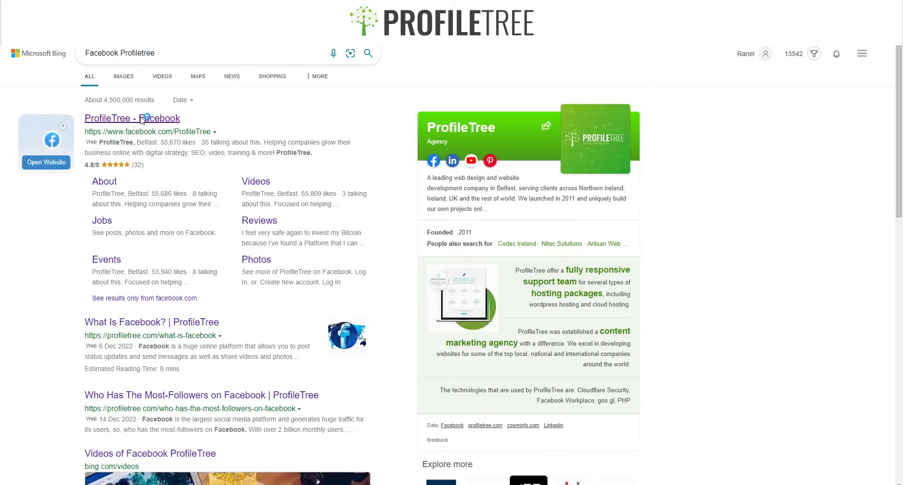
left_click(145, 117)
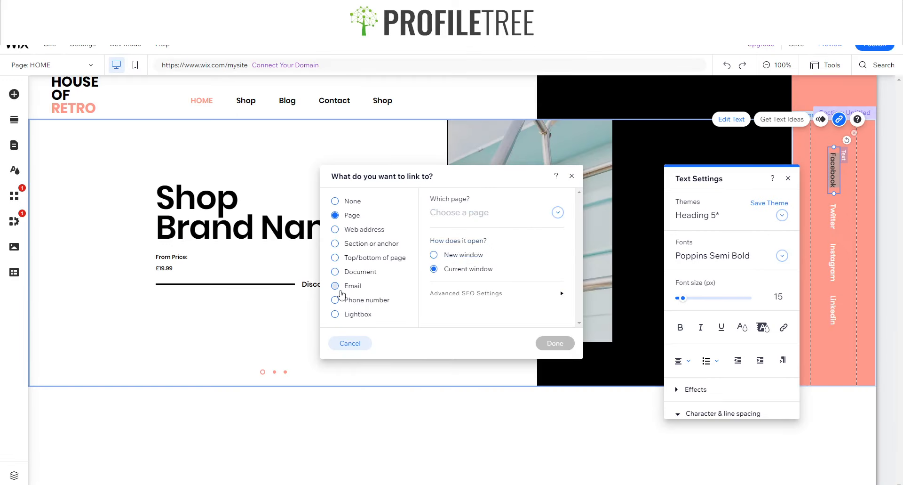
left_click(335, 230)
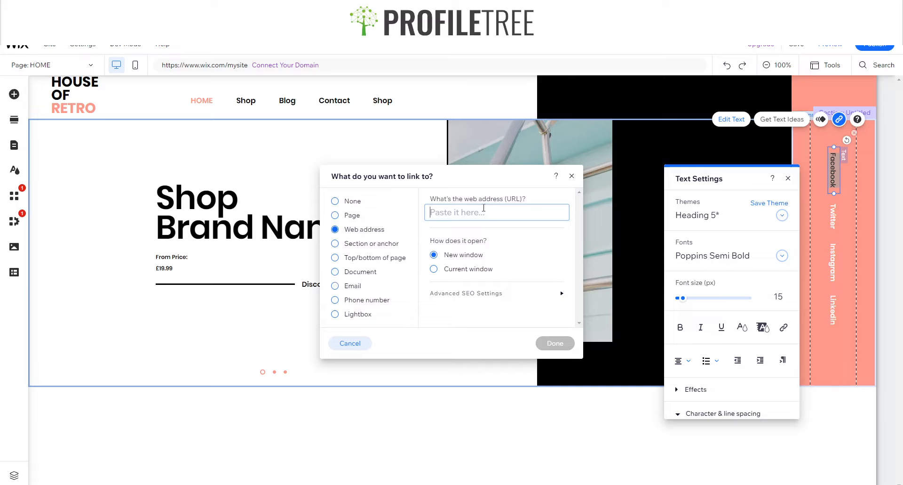
type("https://www.facebook.com/ProfileTree/")
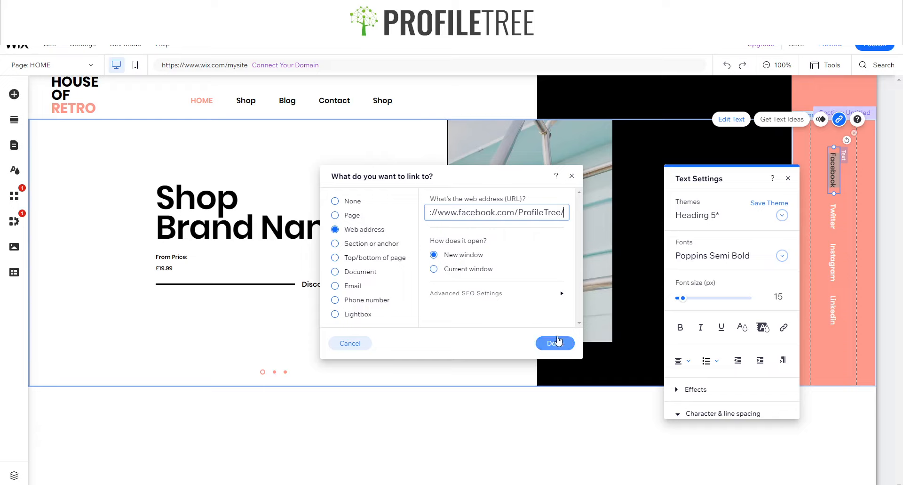
left_click(434, 269)
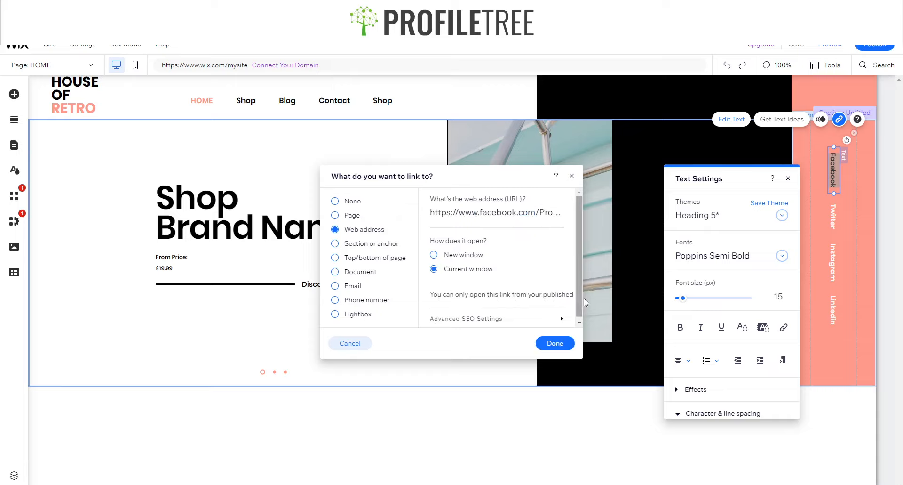
left_click(434, 255)
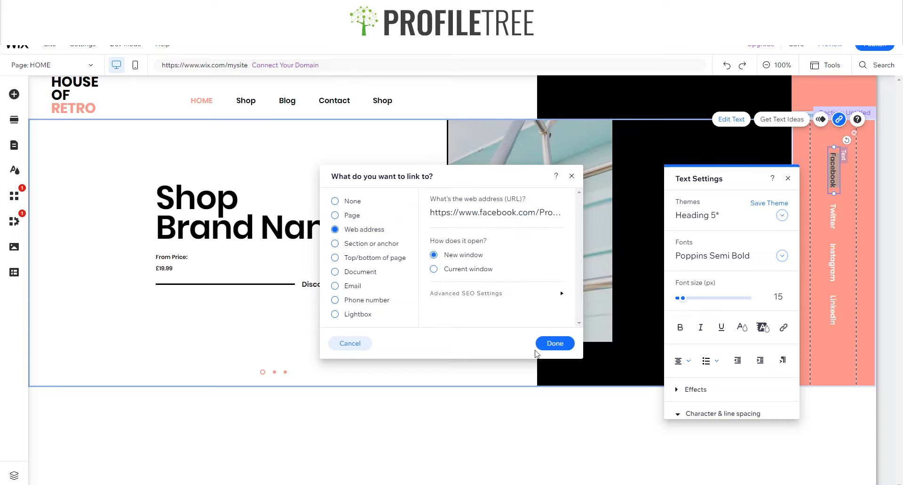
left_click(555, 343)
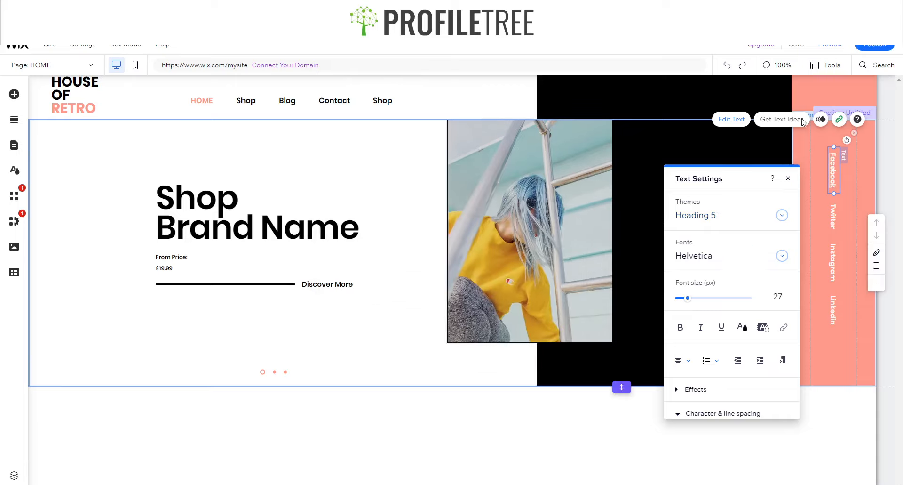
Preview the homepage, follow the Facebook label's link to check the page it opens, and return to editing
left_click(770, 61)
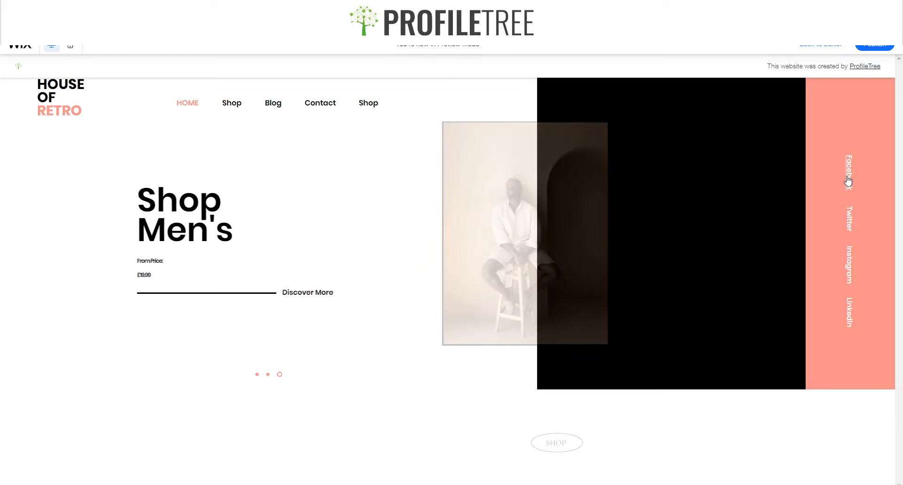
left_click(849, 180)
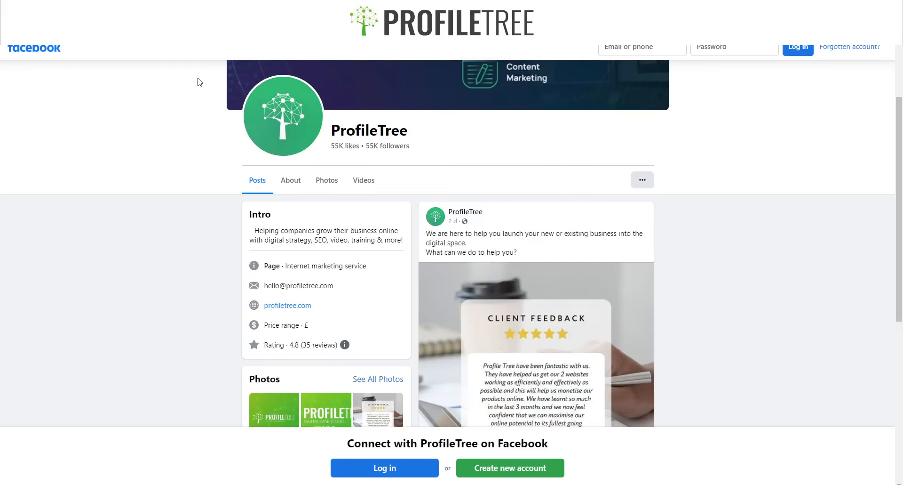
scroll(472, 139, "up", 2)
scroll(472, 142, "down", 5)
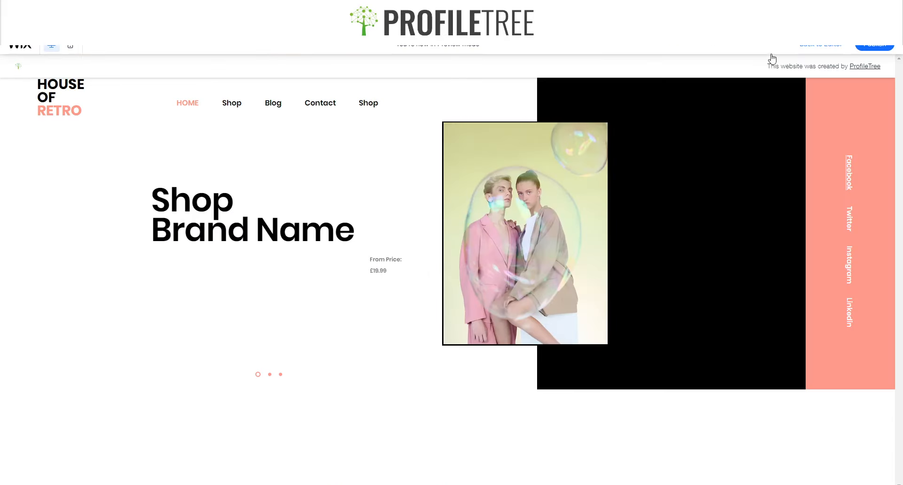
left_click(804, 51)
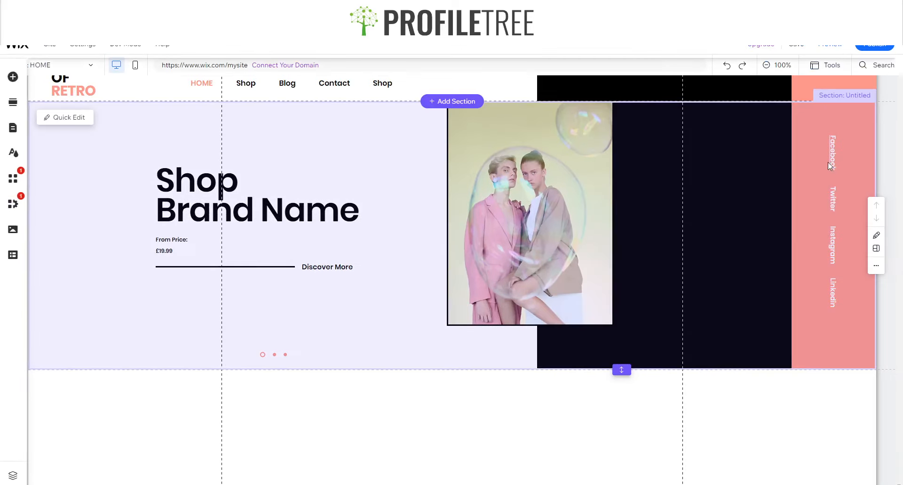
Remove the underline from the linked Facebook label and close its text settings
left_click(834, 181)
left_click(834, 181)
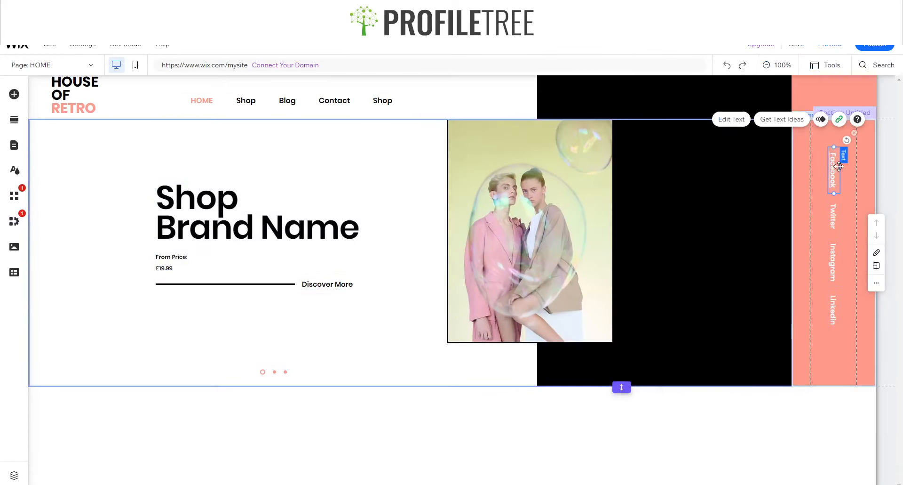
double_click(834, 163)
left_click(721, 326)
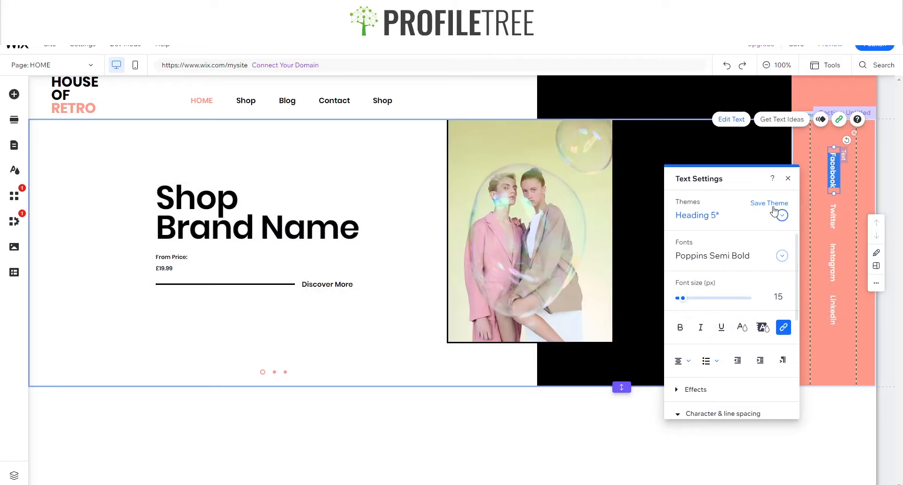
left_click(788, 179)
left_click(801, 209)
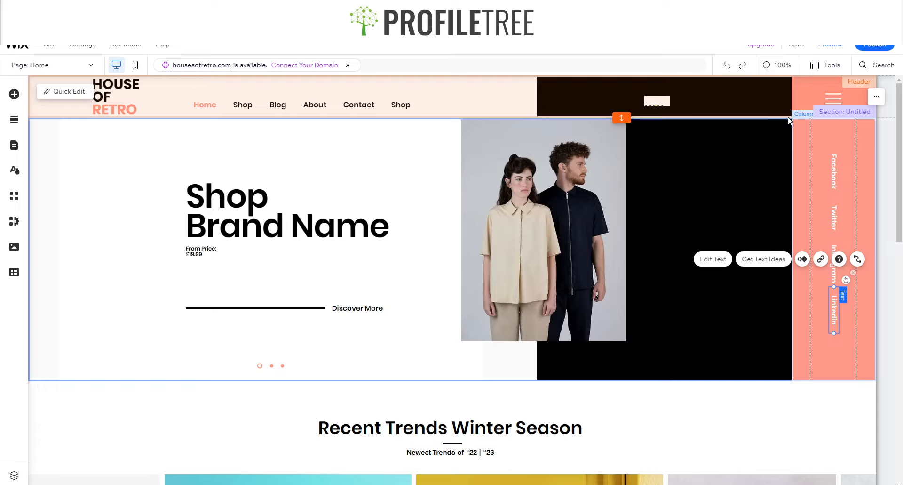
Check the cart and menu icons in the reference site's header and add a black basic shape to the pink header column
left_click(652, 103)
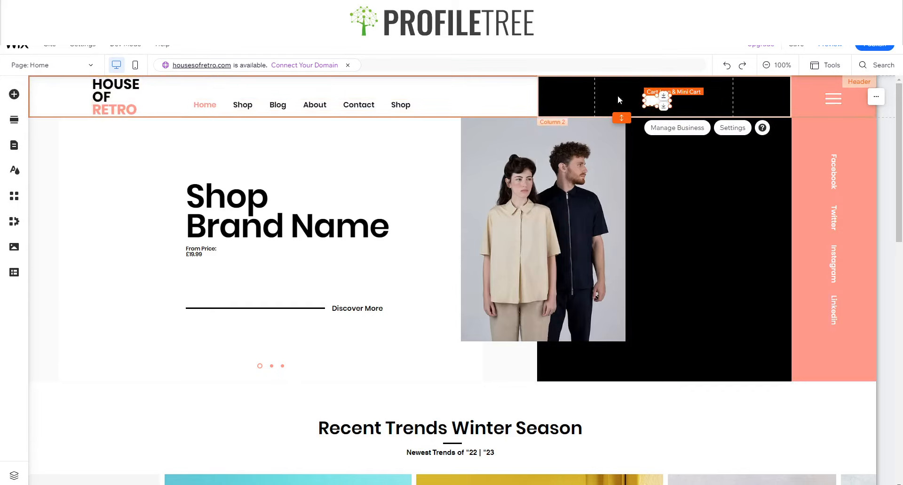
left_click(827, 98)
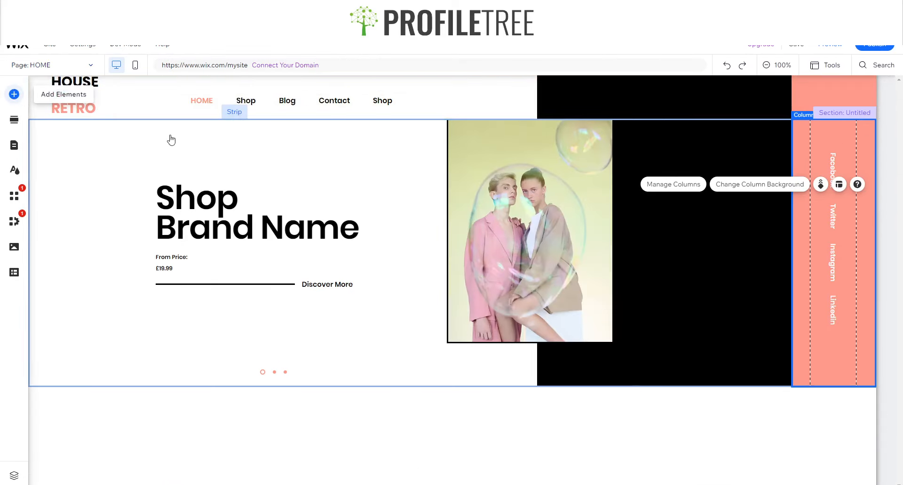
left_click(15, 94)
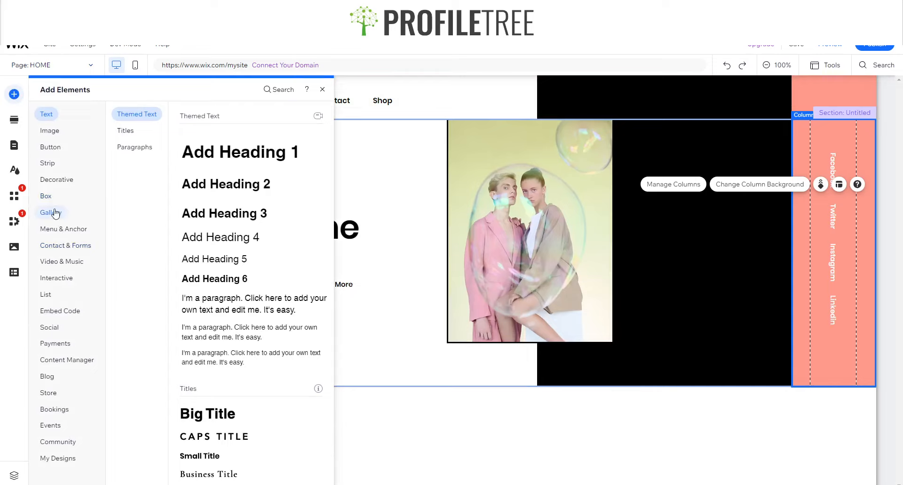
left_click(54, 181)
left_click_drag(230, 238, 824, 86)
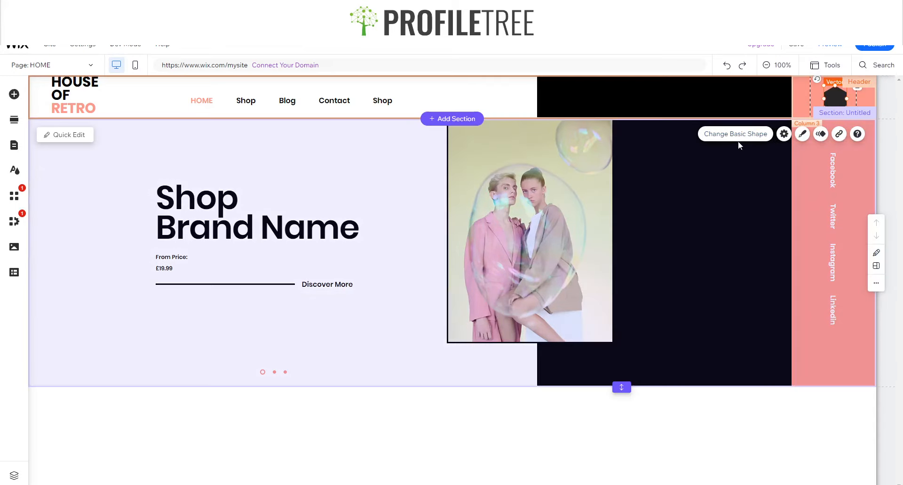
Replace the black basic shape in the pink header column with a three-stripe icon found by searching for "Hamburger menu"
left_click(708, 135)
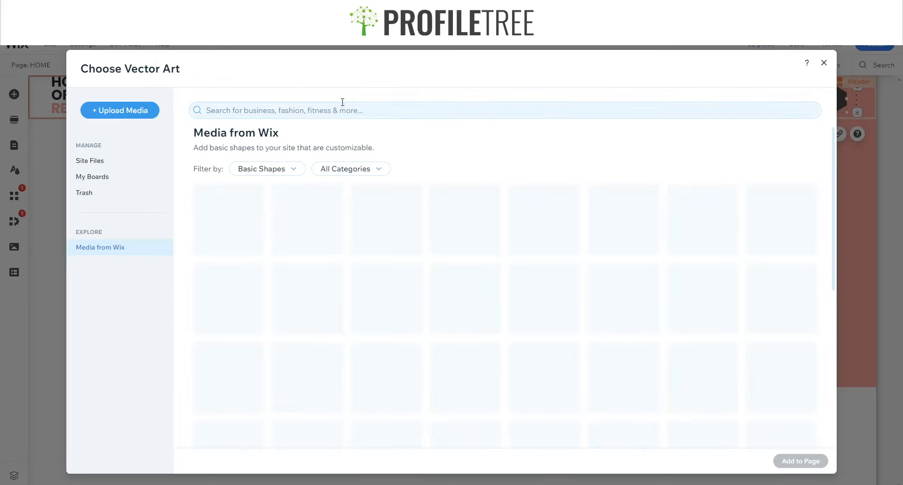
left_click(347, 102)
type("Hamburger")
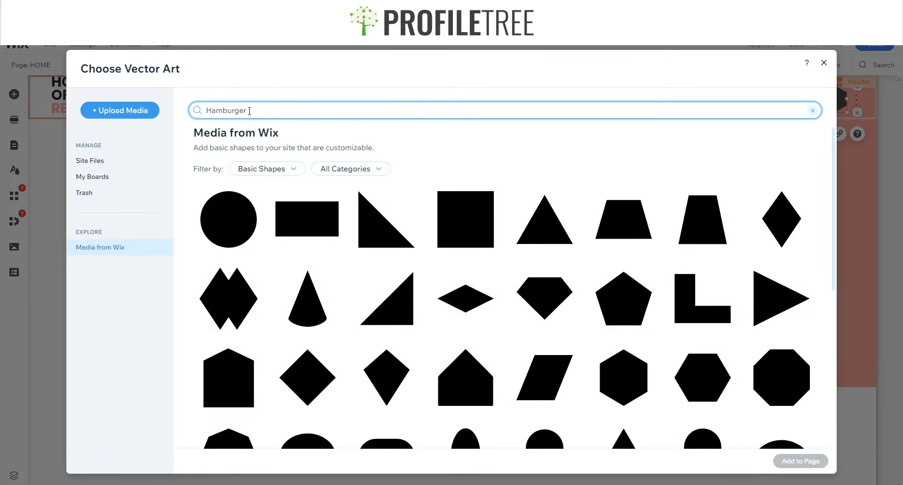
type(" menu")
key("Return")
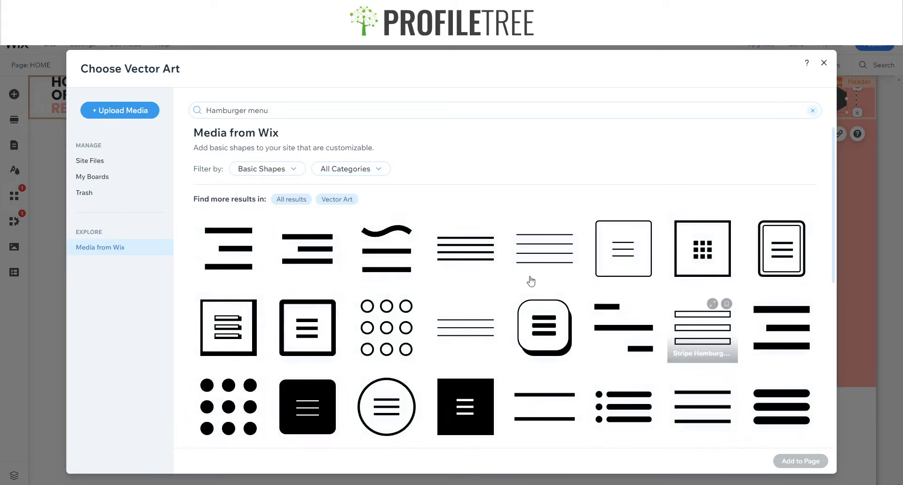
scroll(237, 288, "down", 2)
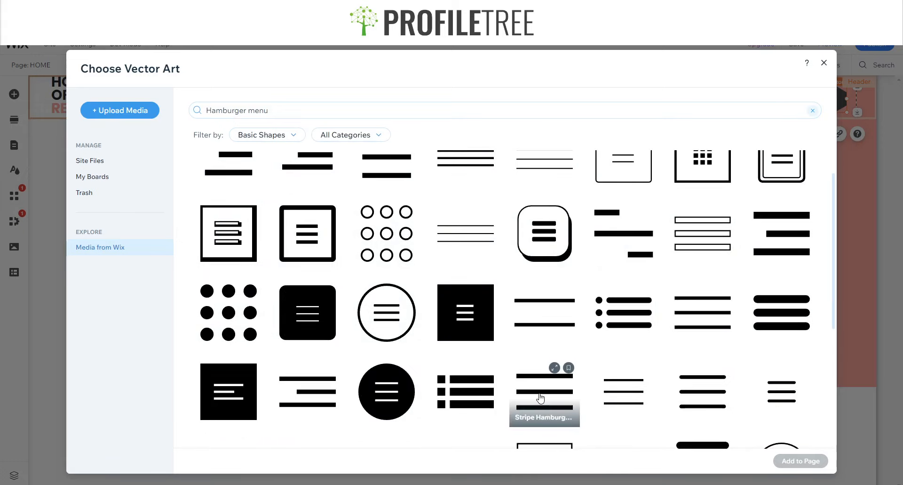
left_click(579, 405)
left_click(781, 461)
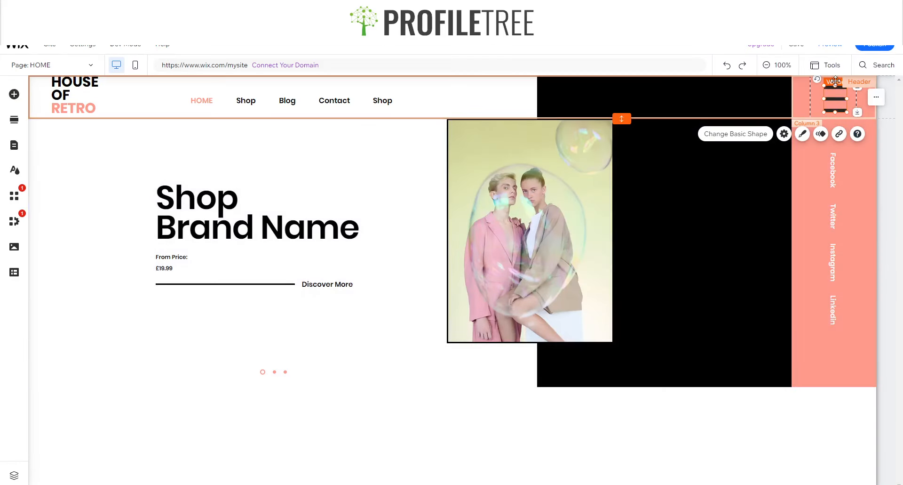
Adjust the hamburger icon's placement in the pink header column and set its fill colour to white
mouse_move(835, 85)
left_mouse_down()
mouse_move(822, 103)
mouse_move(832, 101)
left_mouse_up()
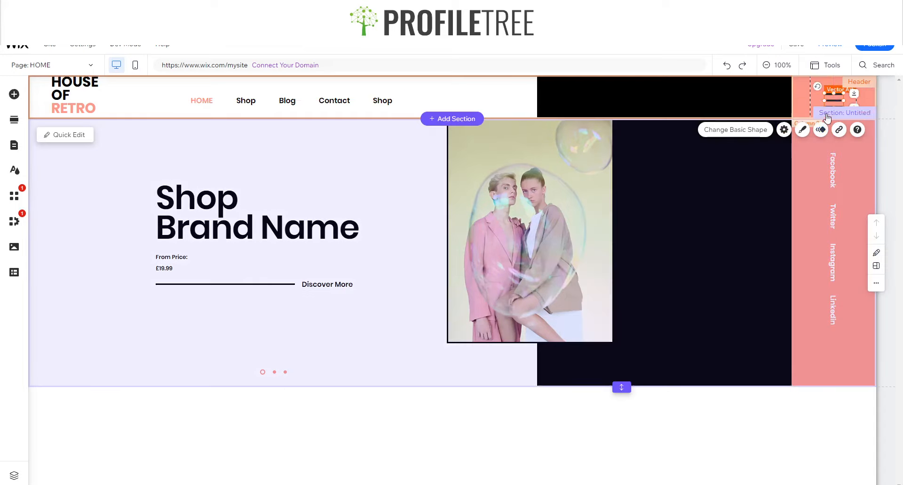
left_click(803, 129)
left_click(668, 168)
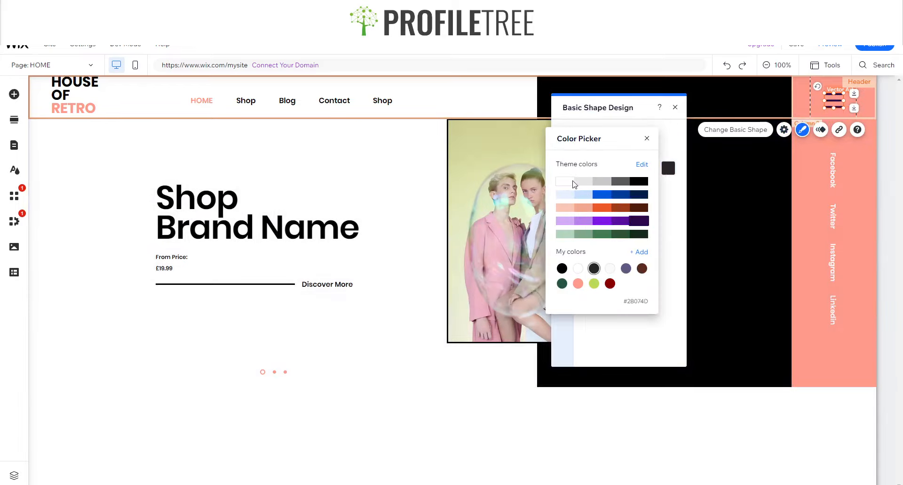
left_click(647, 138)
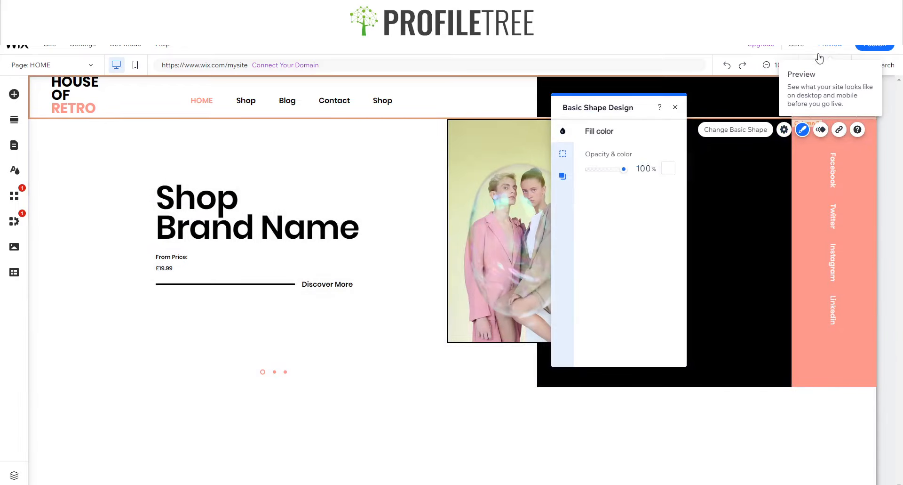
Preview the homepage with the menu icon, return to editing, and check which link types the icon offers
left_click(820, 53)
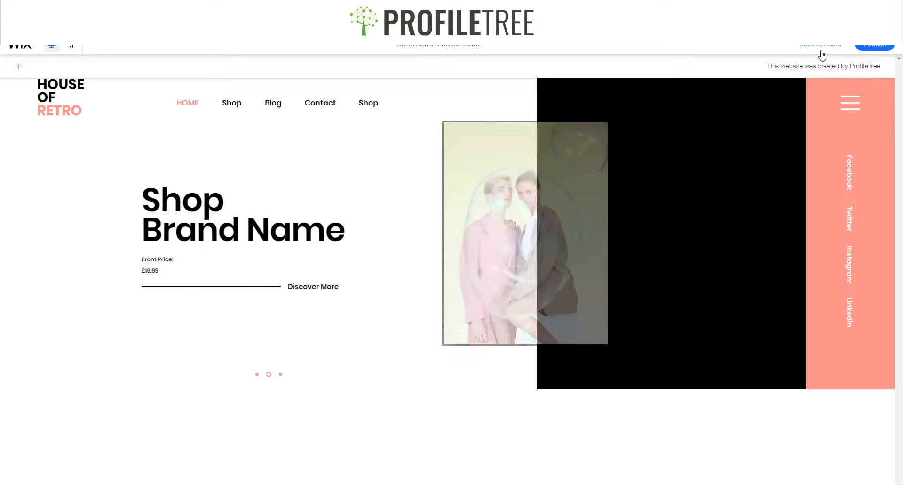
key("ctrl+shift+p")
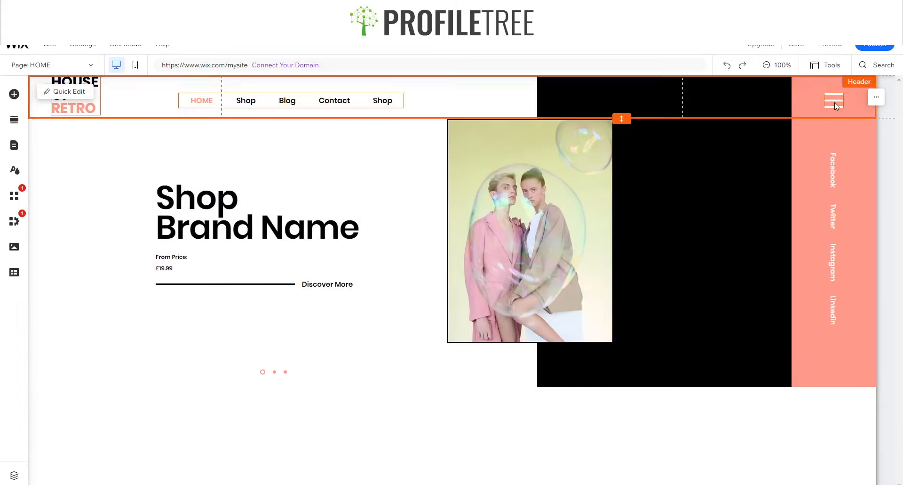
left_click(835, 102)
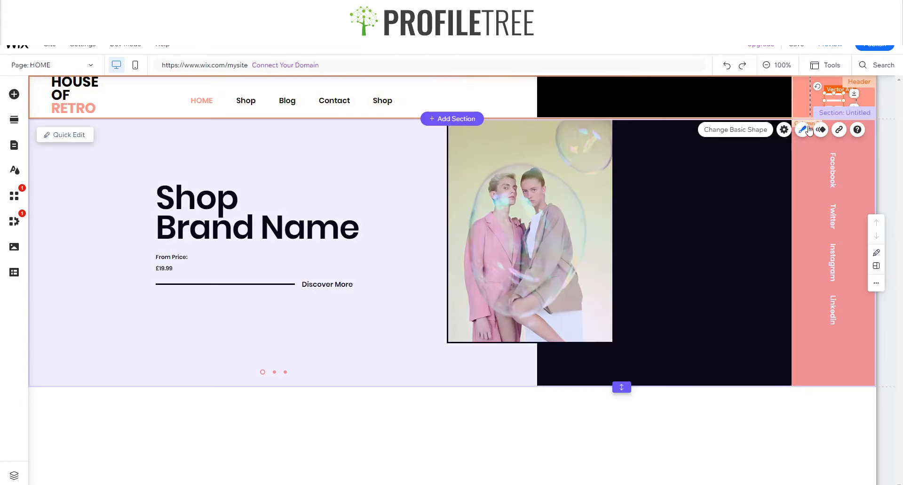
left_click(839, 130)
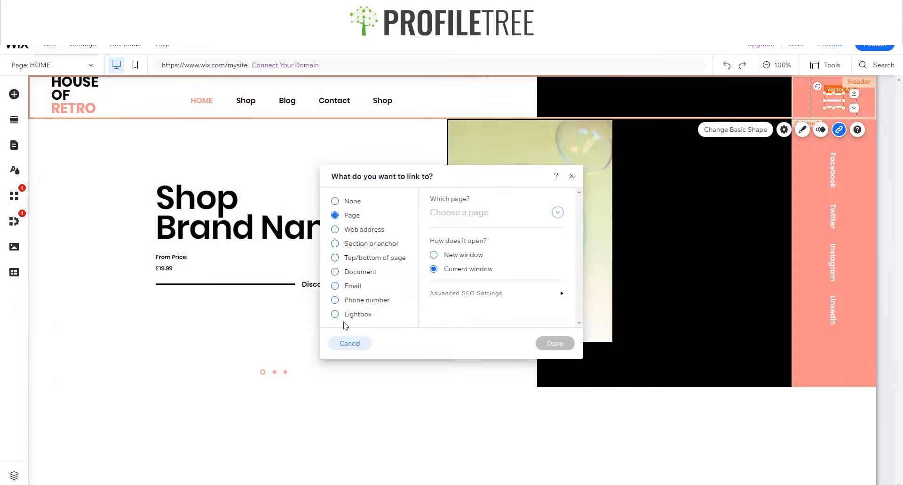
left_click(571, 177)
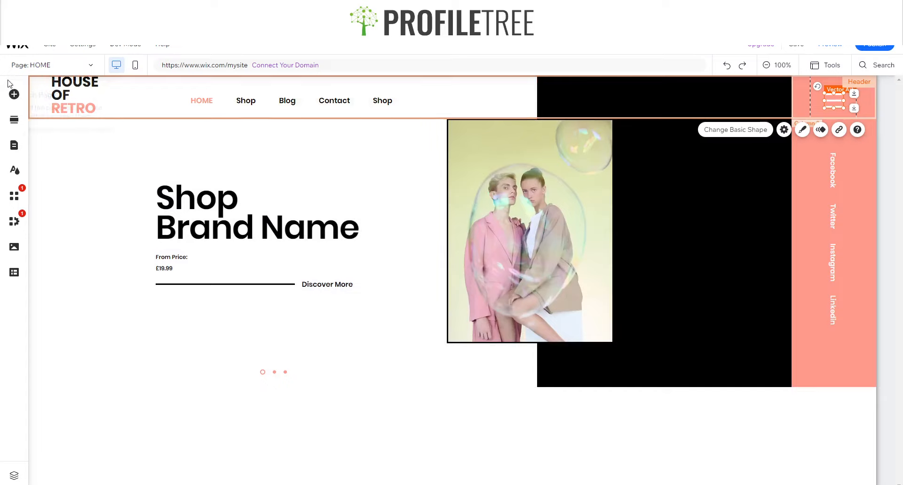
Search the elements that can be added for "Lightbox" and show the Promotion Lightboxes designs
left_click(48, 70)
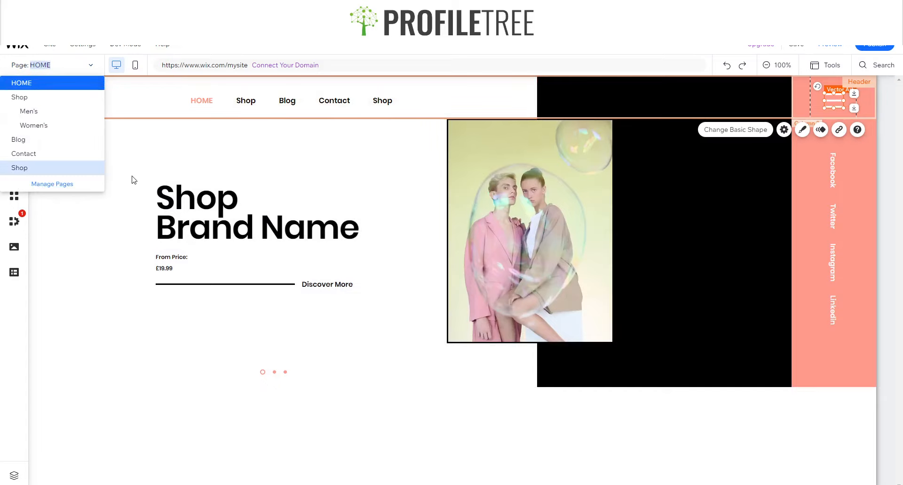
left_click(10, 97)
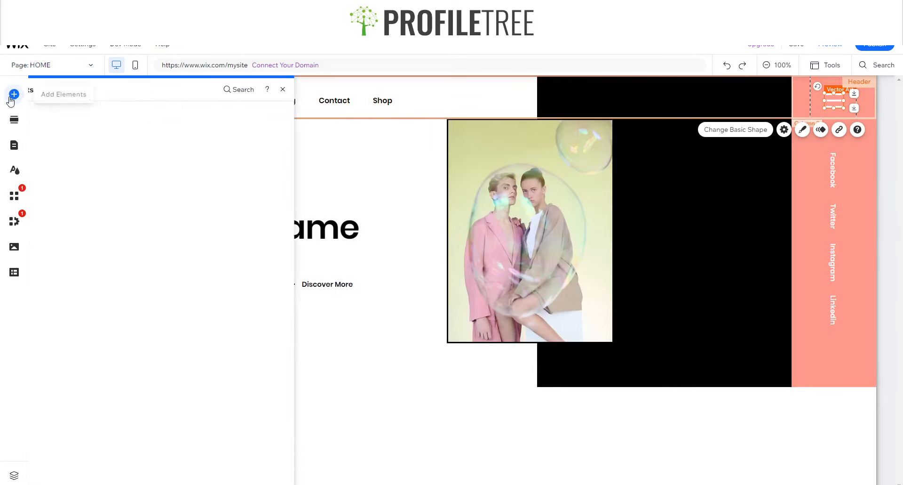
left_click(297, 90)
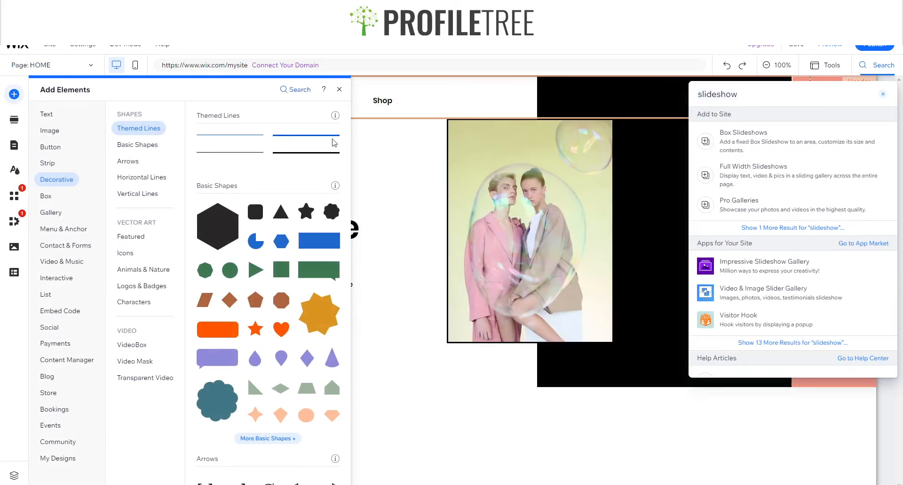
type("Light")
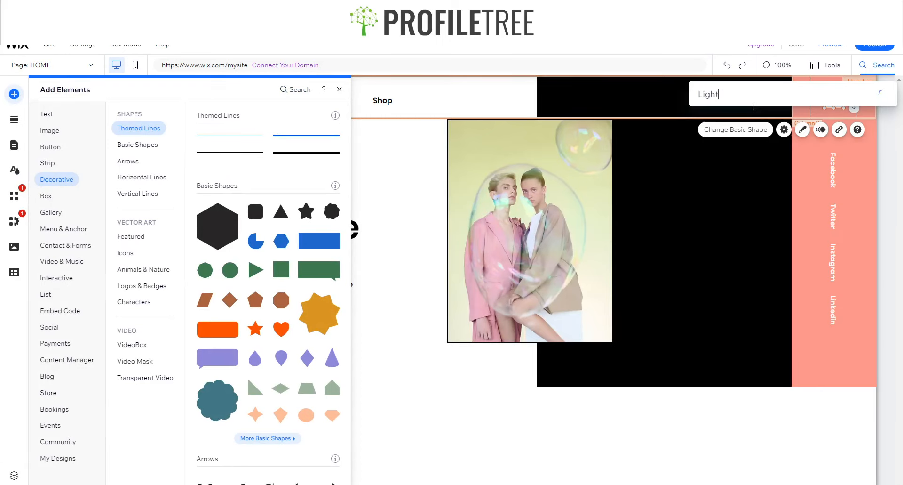
type("box")
key("ctrl+a")
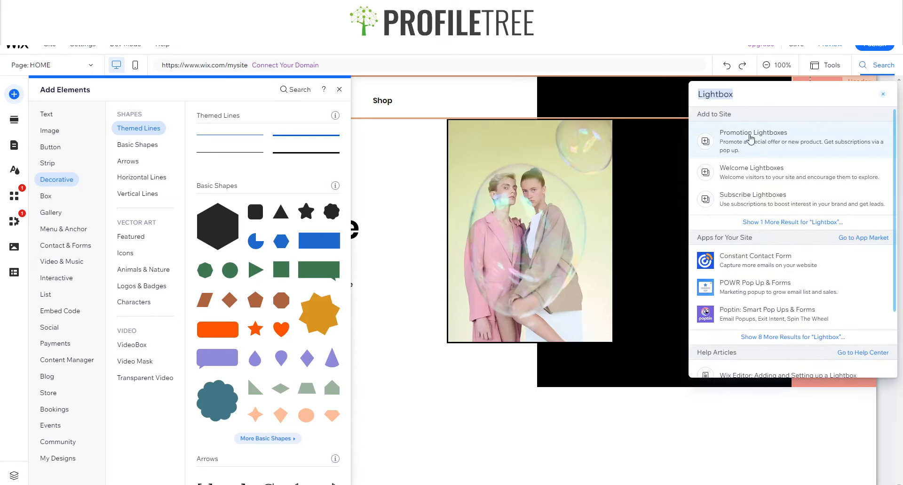
left_click(752, 137)
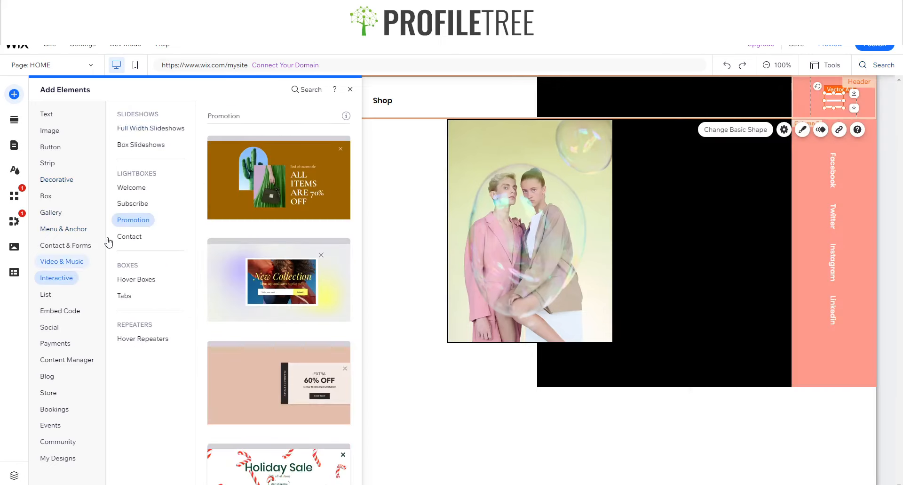
Browse the interactive lightbox designs and add the blue "Join Our List" subscribe side lightbox
left_click(70, 261)
left_click(56, 280)
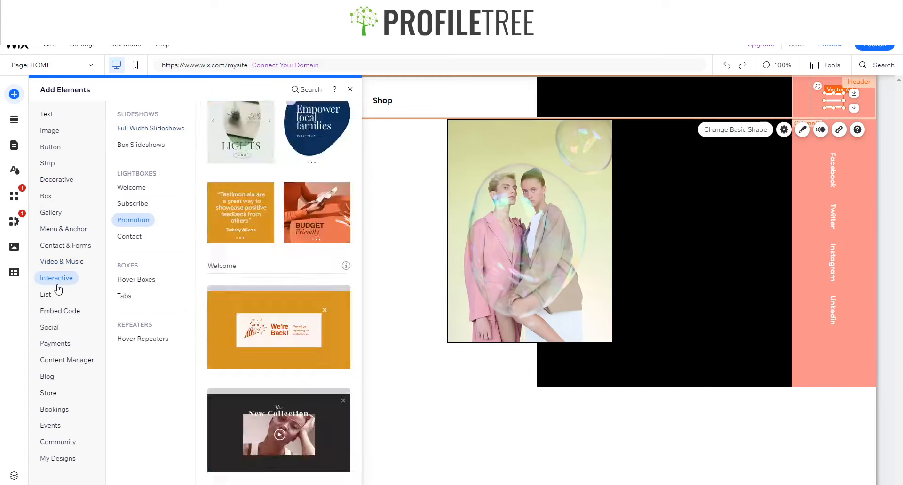
scroll(302, 245, "up", 6)
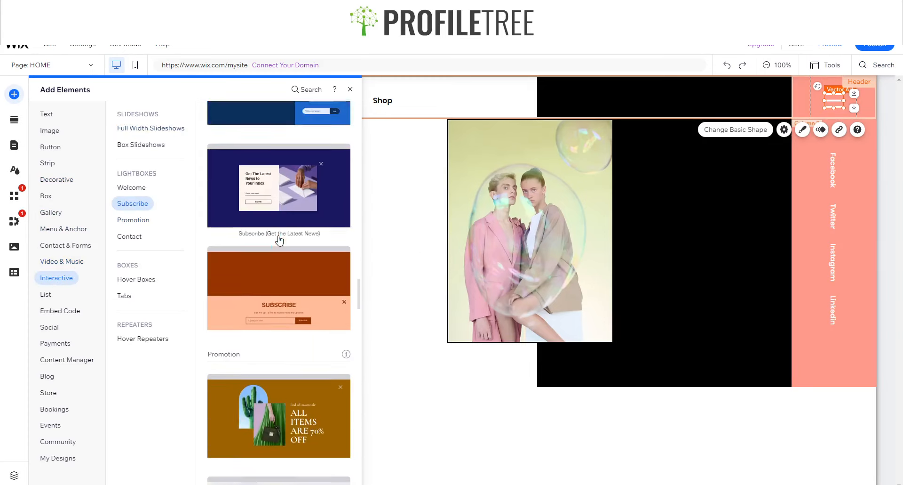
scroll(264, 284, "up", 3)
left_click(892, 253)
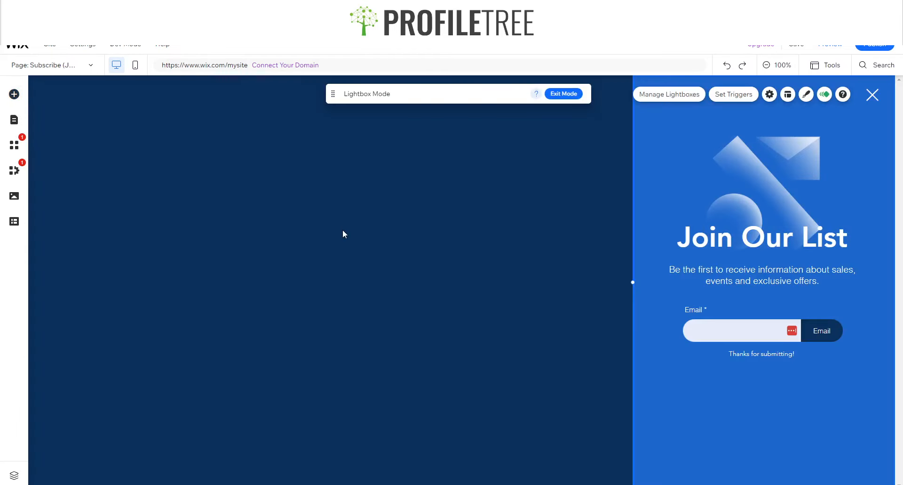
Change the lightbox's overlay background to a semi-transparent black after trying the lighter transparent options
left_click(343, 230)
left_click(400, 207)
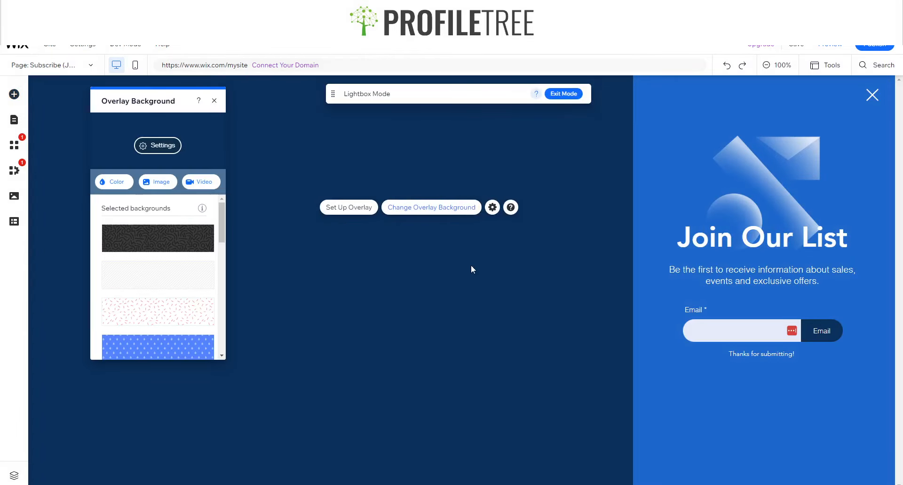
scroll(157, 282, "down", 5)
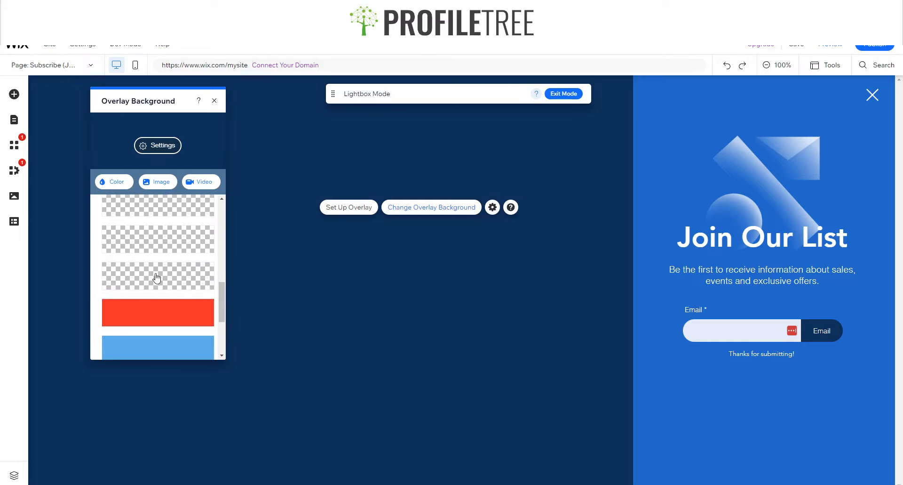
left_click(157, 278)
scroll(156, 269, "up", 1)
left_click(157, 247)
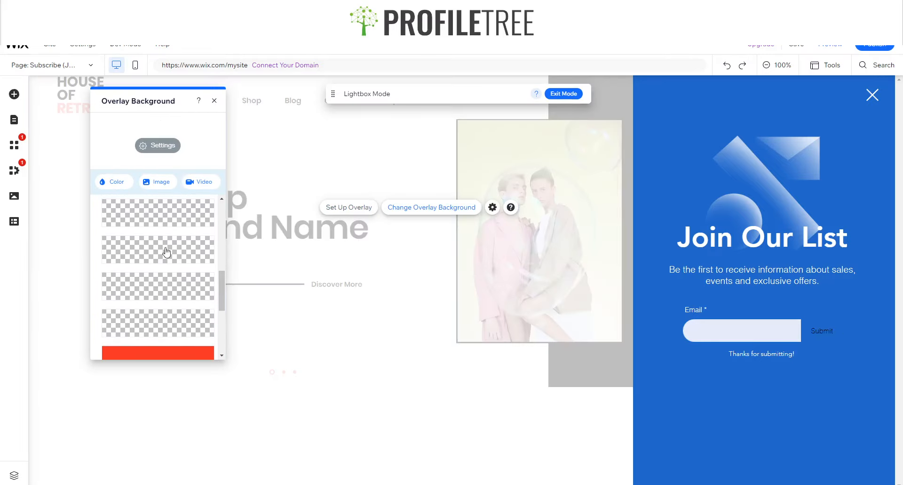
scroll(168, 247, "up", 2)
scroll(181, 250, "down", 5)
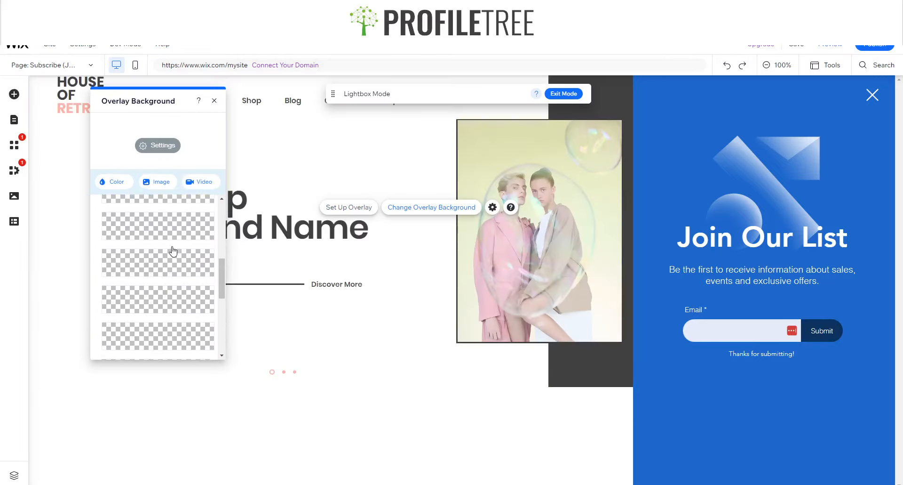
scroll(197, 240, "up", 3)
left_click(151, 233)
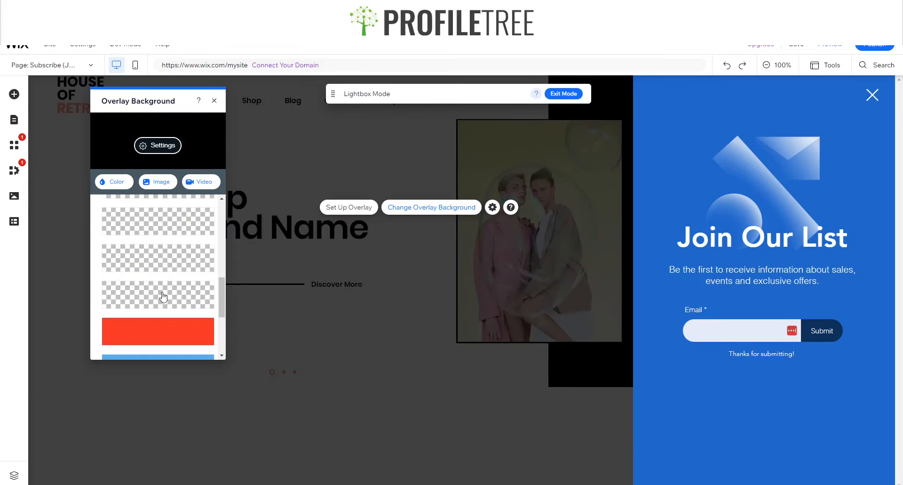
left_click(214, 101)
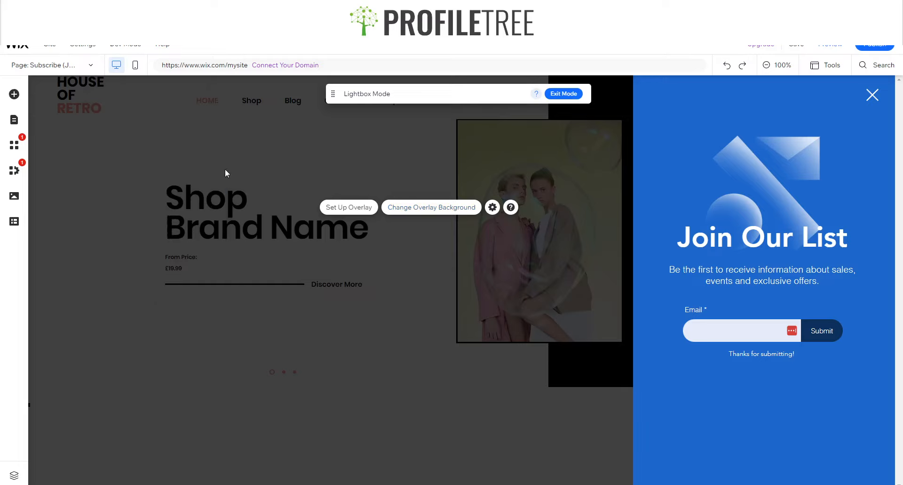
Delete the decorative image, the "Join Our List" heading and the email form from the lightbox
left_click(810, 224)
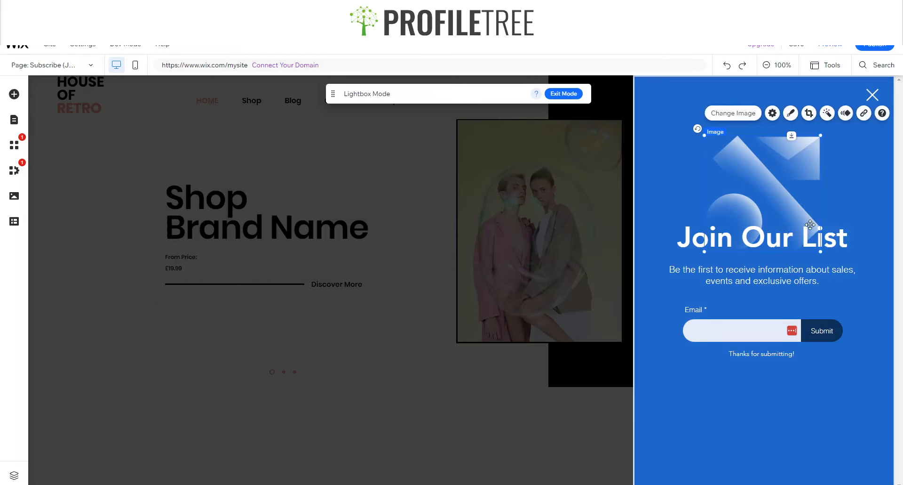
key("Delete")
left_click(765, 237)
key("Delete")
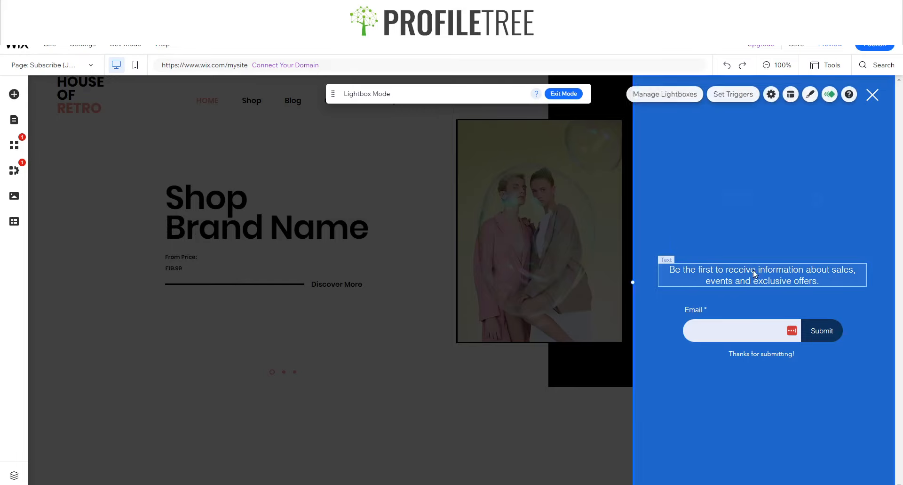
left_click(752, 303)
key("Delete")
Replace the lightbox paragraph with the menu lines Shop, Men's, Womens, Blog, Contact and About
left_click(758, 278)
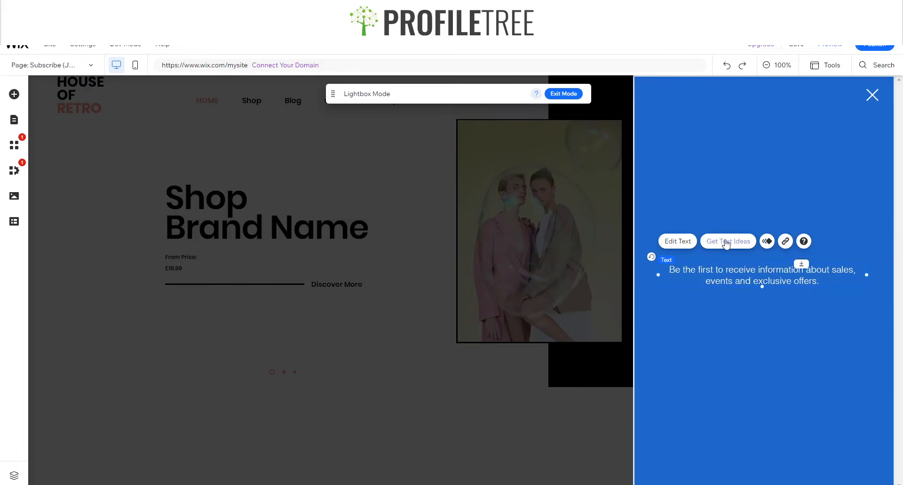
left_click(687, 242)
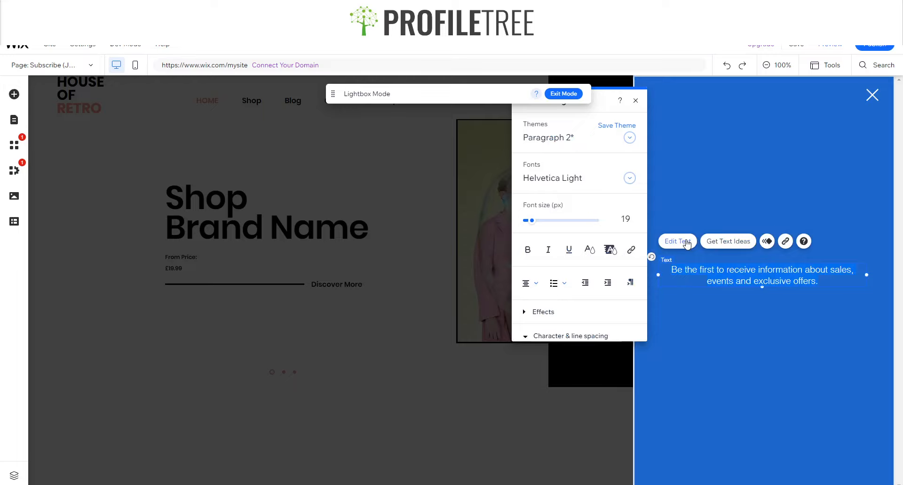
type("H")
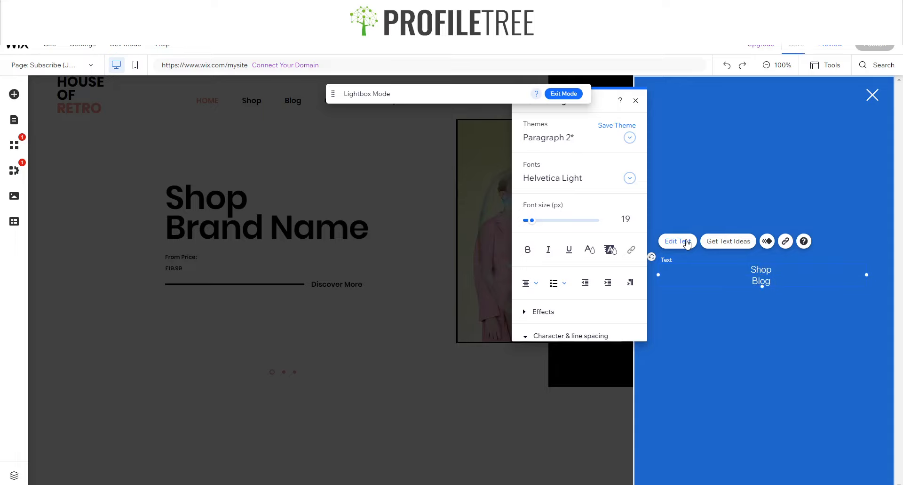
left_click_drag(472, 89, 374, 194)
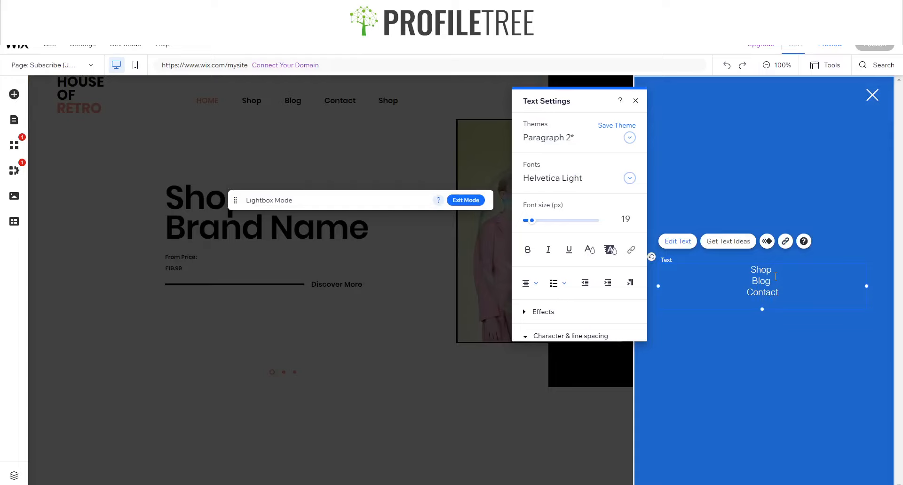
key("Return")
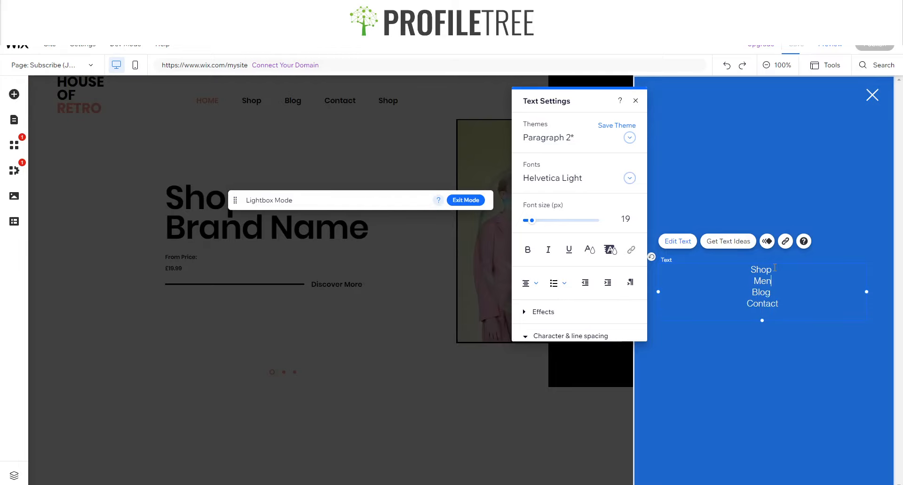
type("Men's")
key("Return")
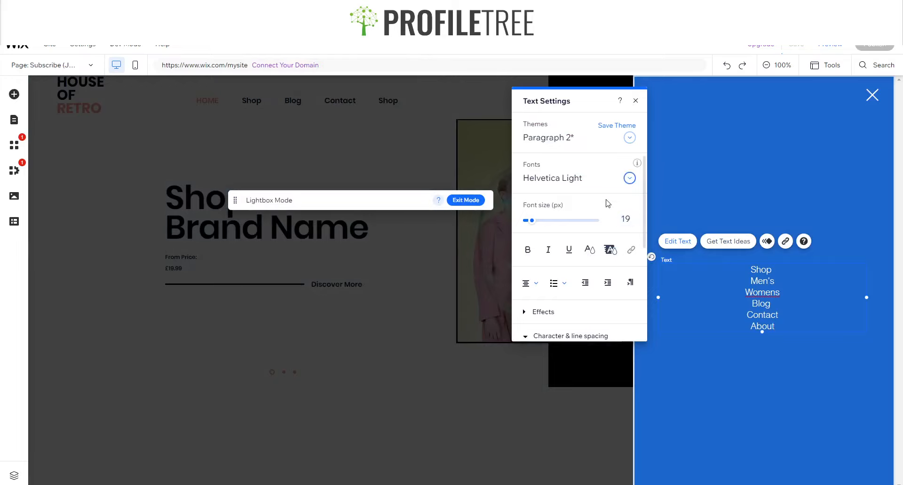
Change the font of all the lightbox menu text to Poppins Semi Bold
left_click(577, 189)
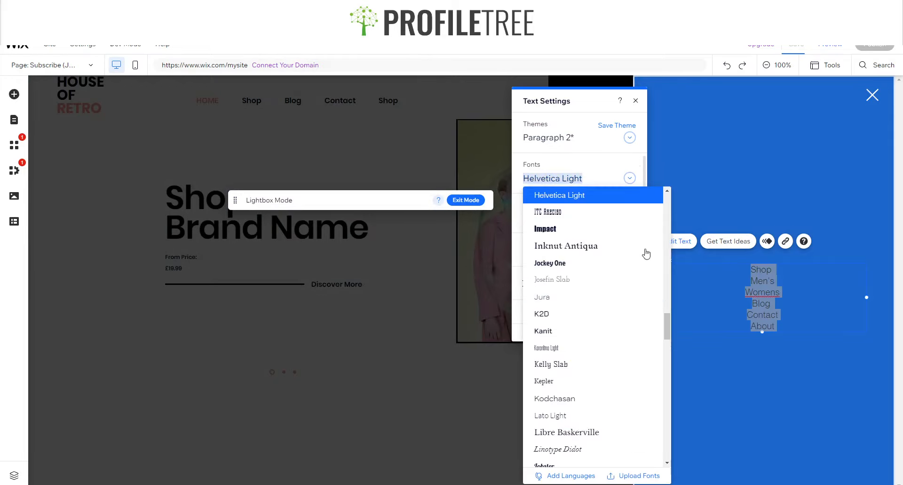
type("Poppins Extr")
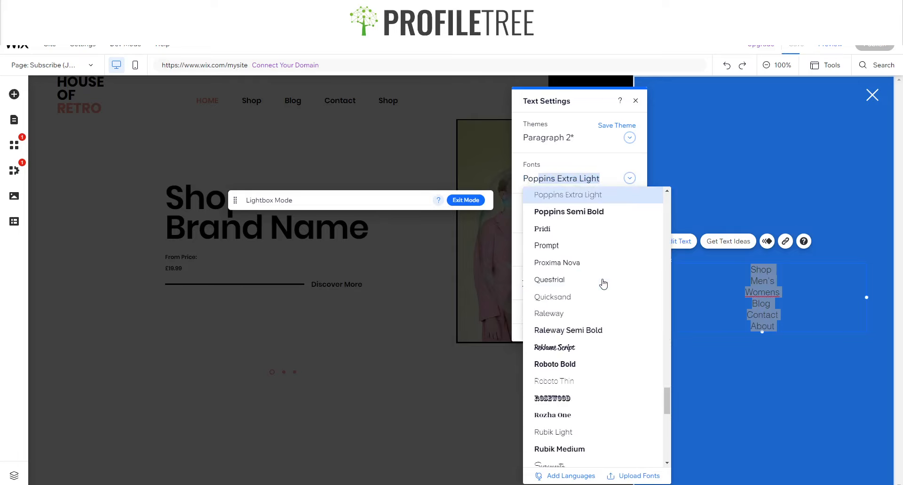
left_click(626, 216)
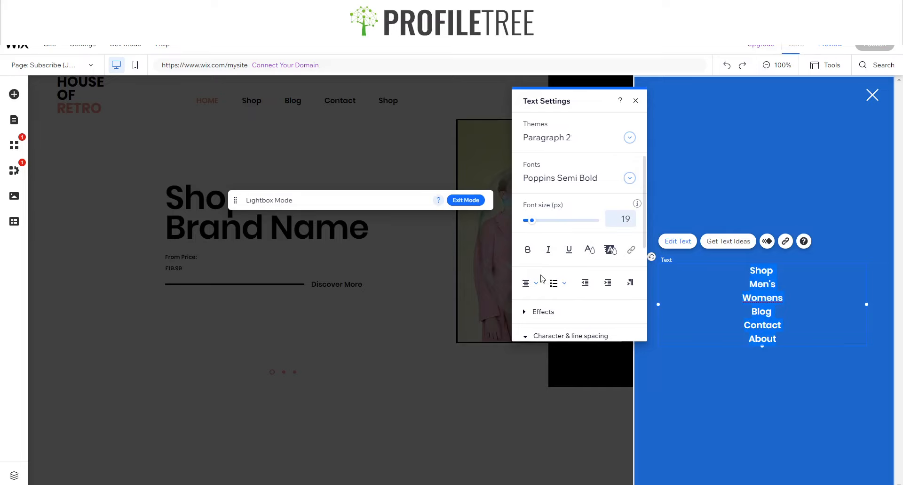
Switch the menu text's line spacing to Custom and widen the gaps between the lines
scroll(541, 277, "down", 1)
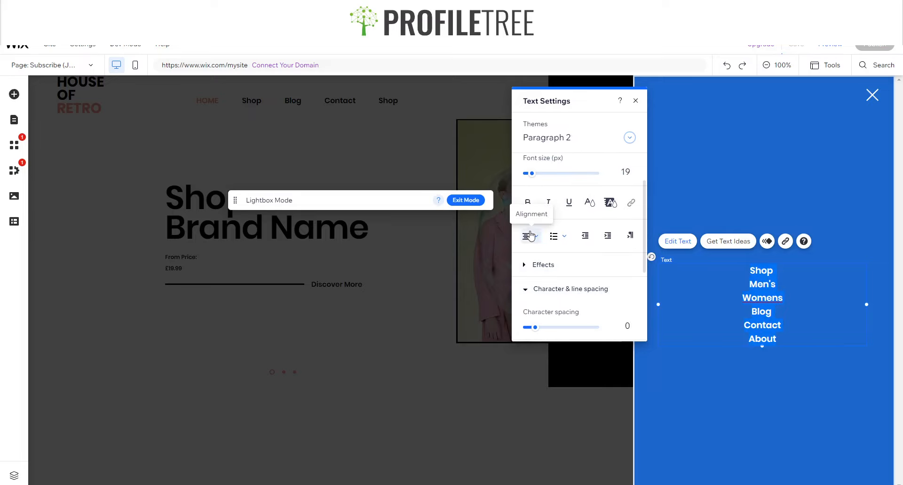
left_click(531, 236)
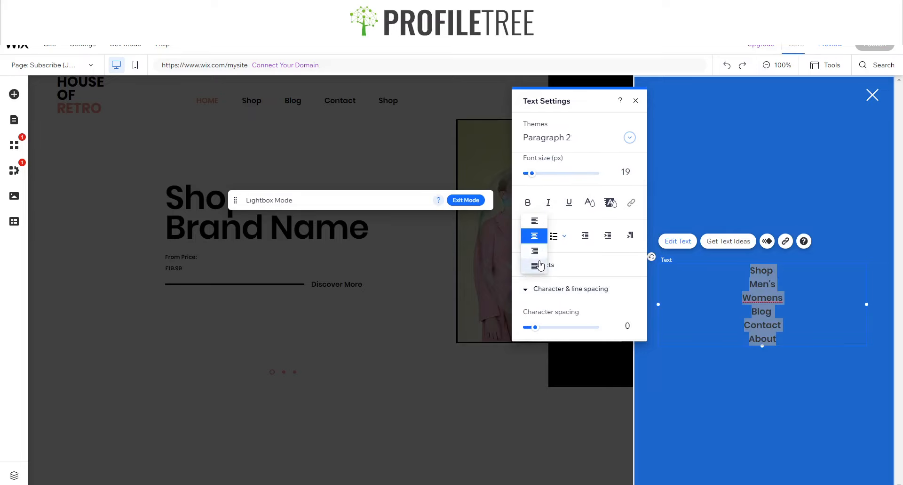
left_click(527, 293)
left_click(527, 288)
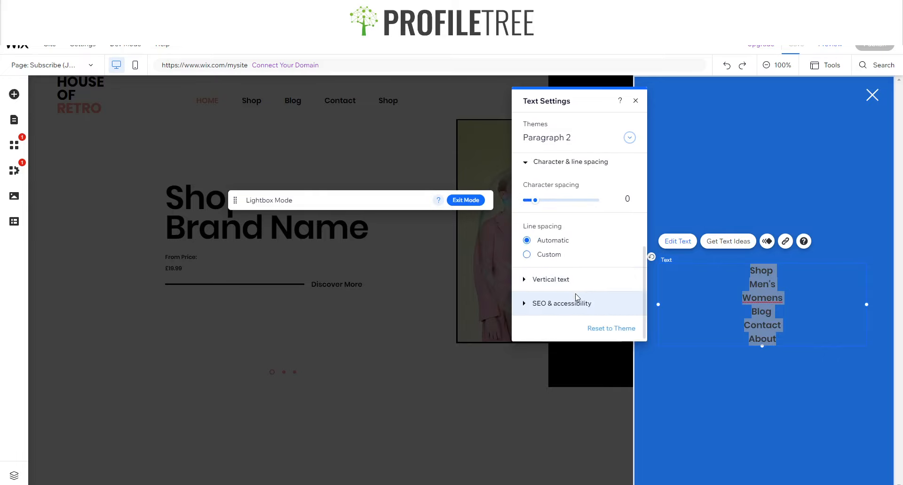
left_click(526, 255)
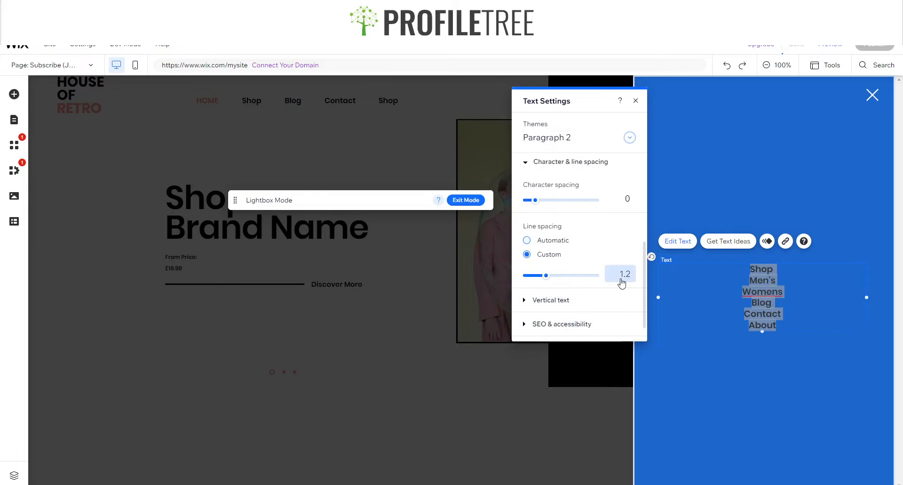
left_click_drag(546, 276, 570, 275)
scroll(579, 212, "up", 4)
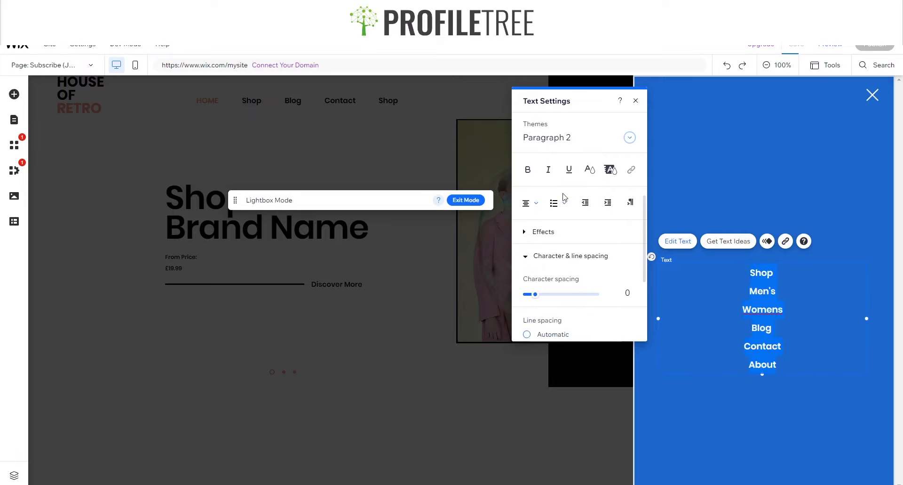
Set the menu text's font size to 40 px and move the text block higher in the lightbox
left_click(616, 221)
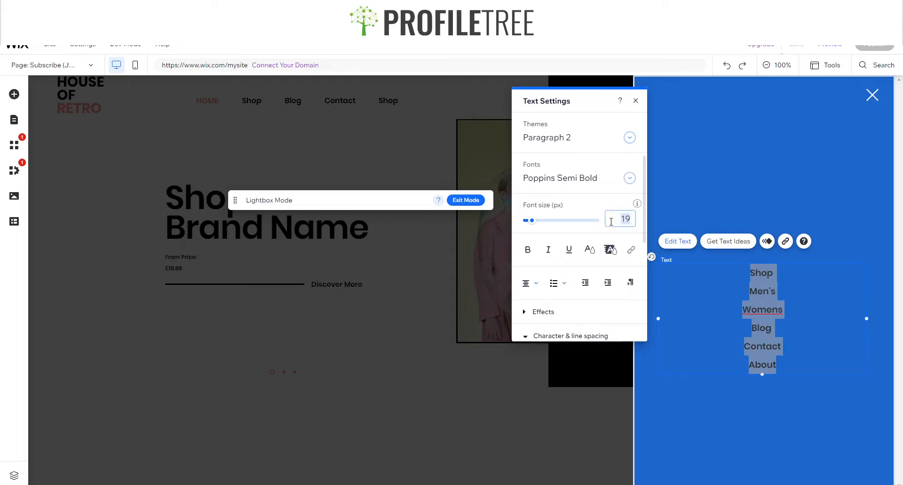
type("50")
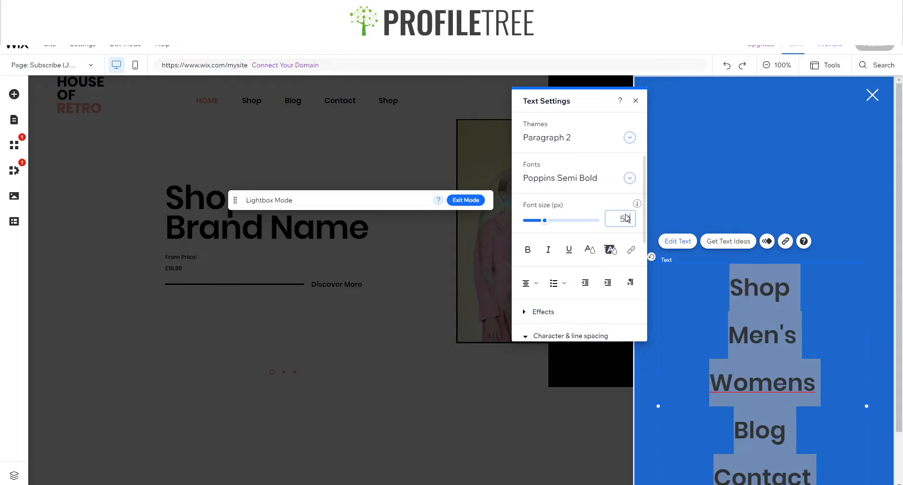
type("40")
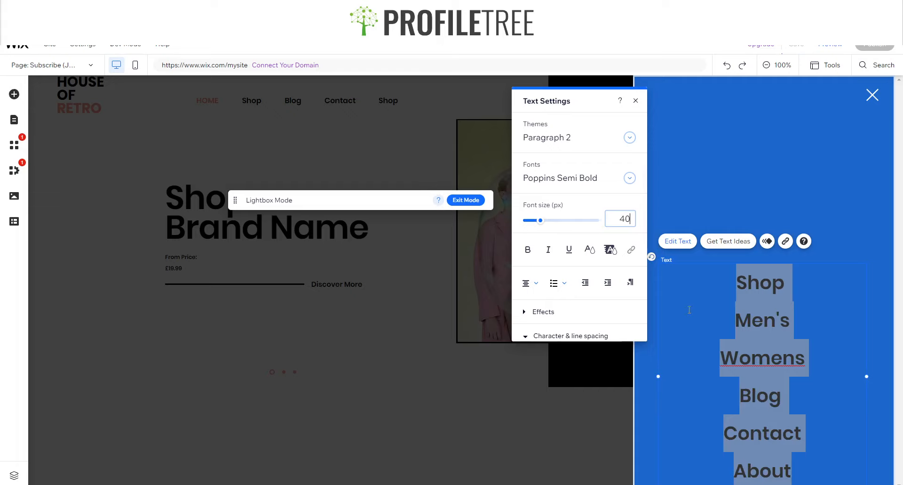
left_click(636, 100)
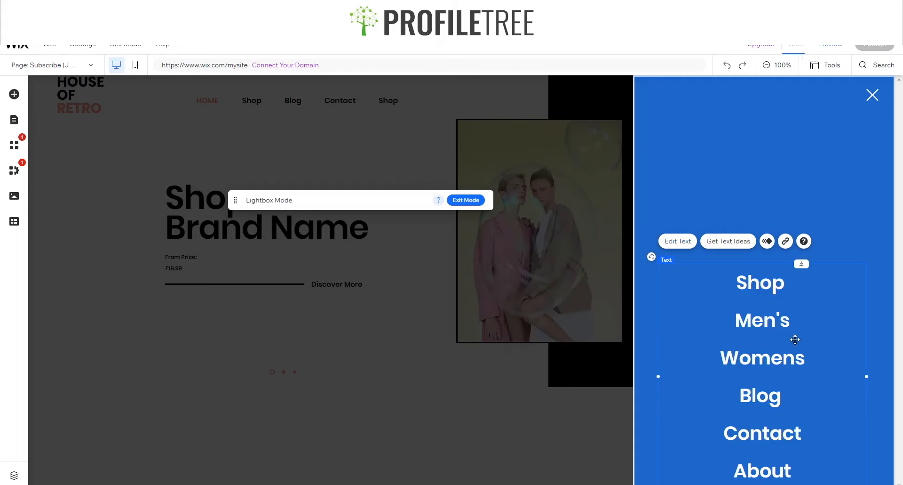
left_click_drag(795, 339, 829, 303)
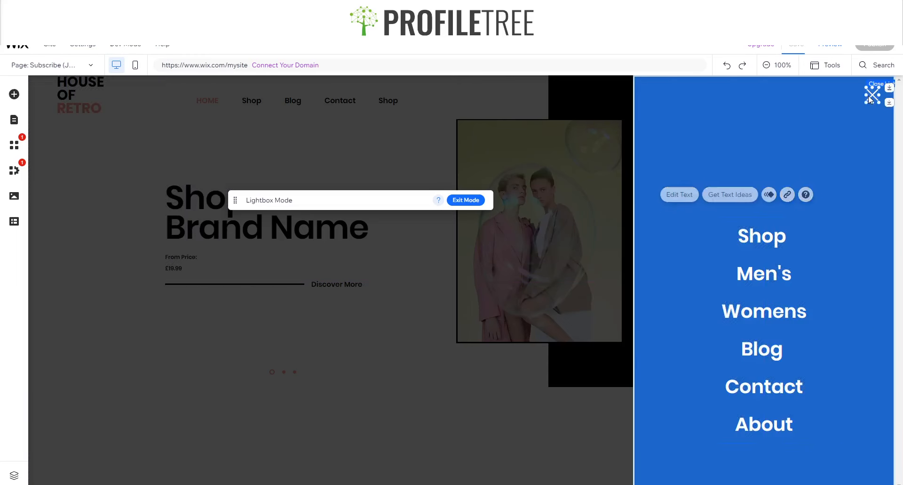
Shift the lightbox's close icon slightly inward and replace it with the thicker dark plain X after trying a circled design
left_click(871, 94)
left_click_drag(871, 94, 869, 97)
left_click(810, 132)
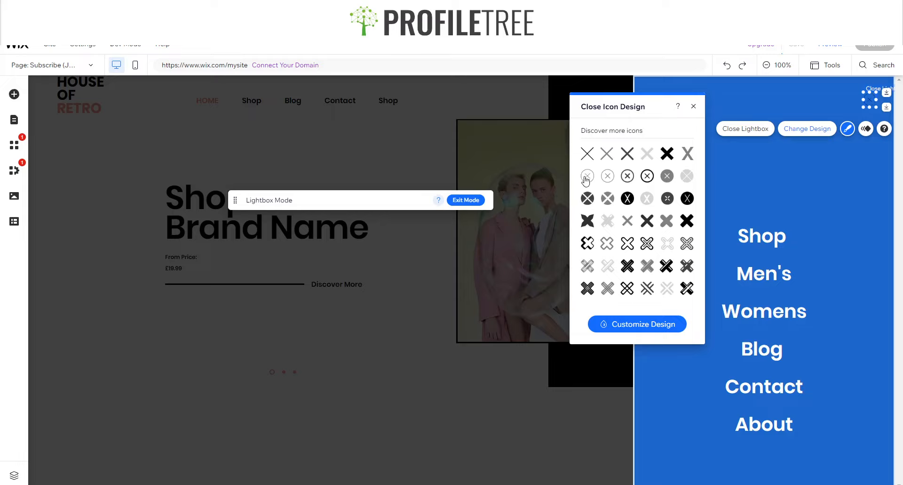
left_click_drag(863, 104, 847, 122)
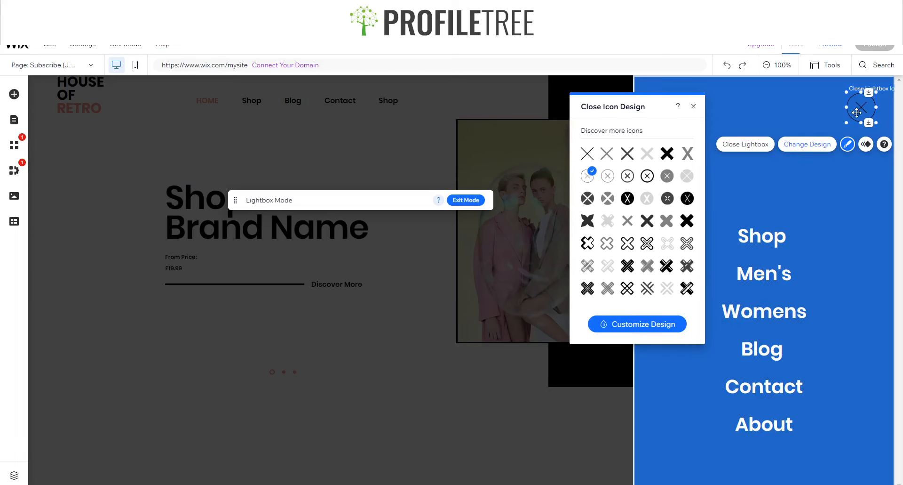
left_click(628, 158)
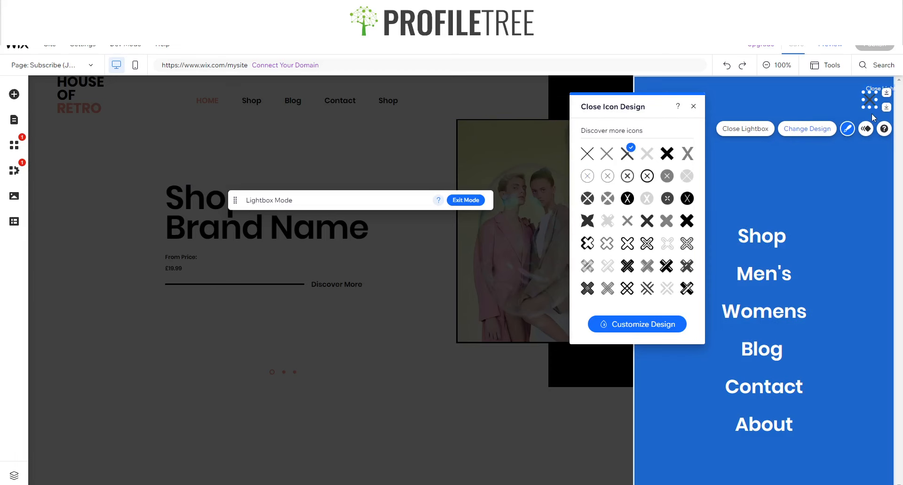
left_click(694, 107)
Try the Left position in the lightbox's layout and restore the Right position
left_click(703, 159)
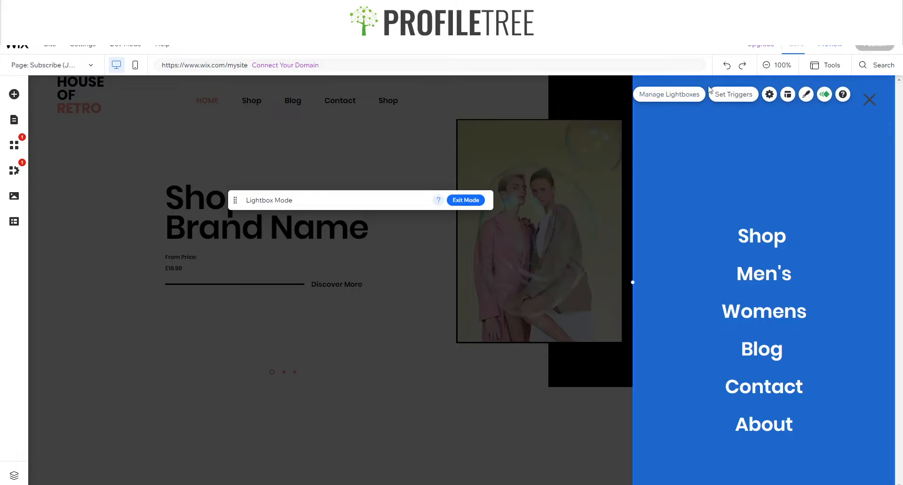
left_click(788, 94)
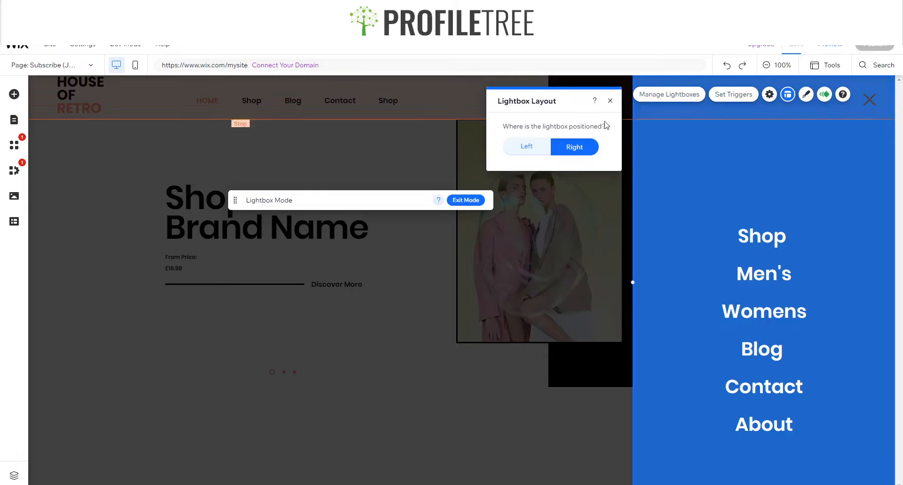
left_click(536, 152)
left_click(566, 150)
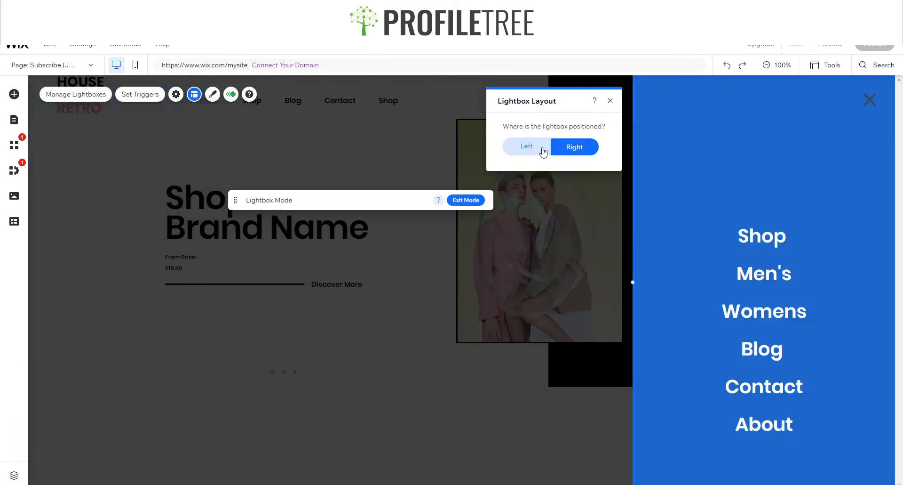
left_click(528, 146)
left_click(565, 150)
Set the lightbox's background to the saved salmon-pink color and move the menu text block slightly up
left_click(806, 94)
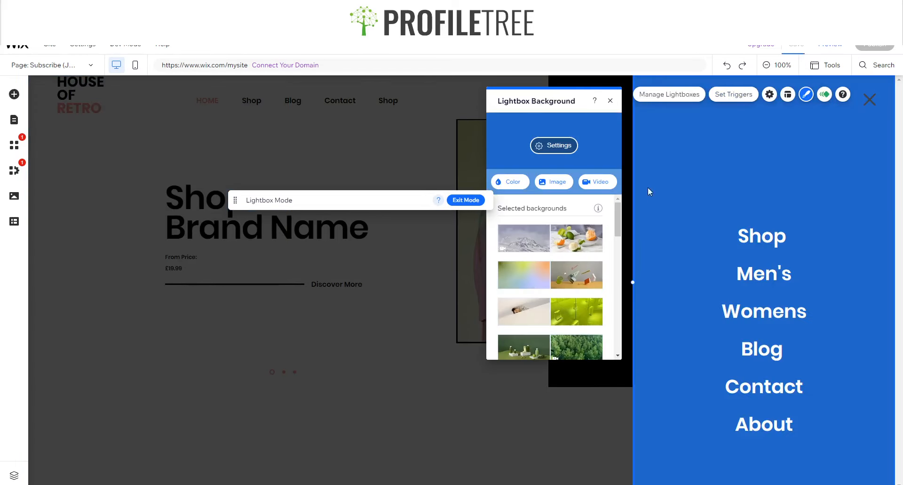
left_click(509, 181)
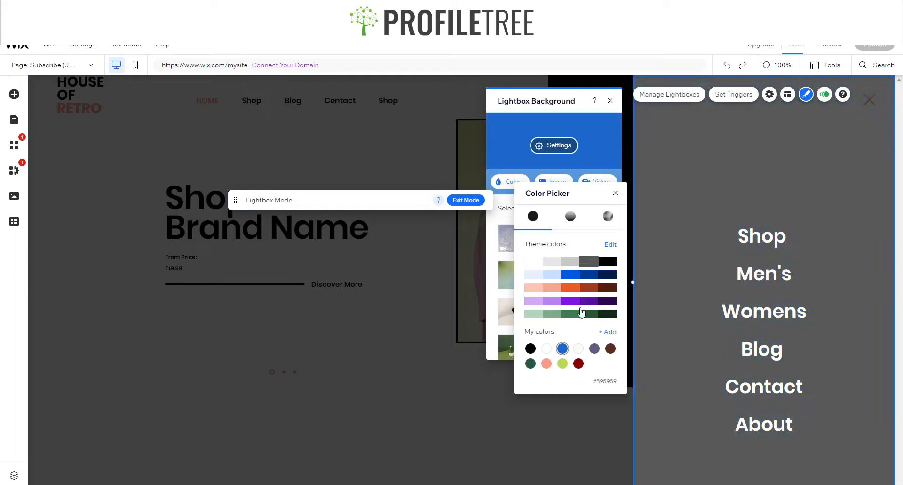
left_click(547, 363)
left_click(614, 194)
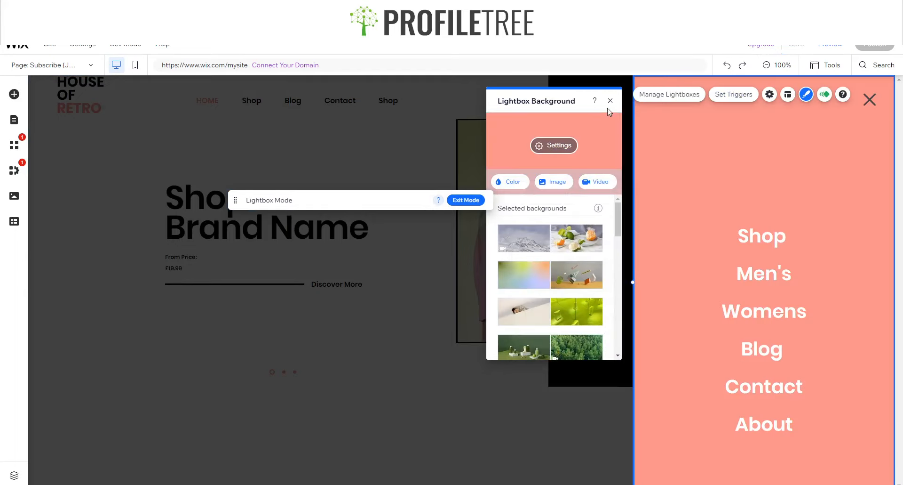
left_click(610, 100)
left_click_drag(763, 276, 761, 257)
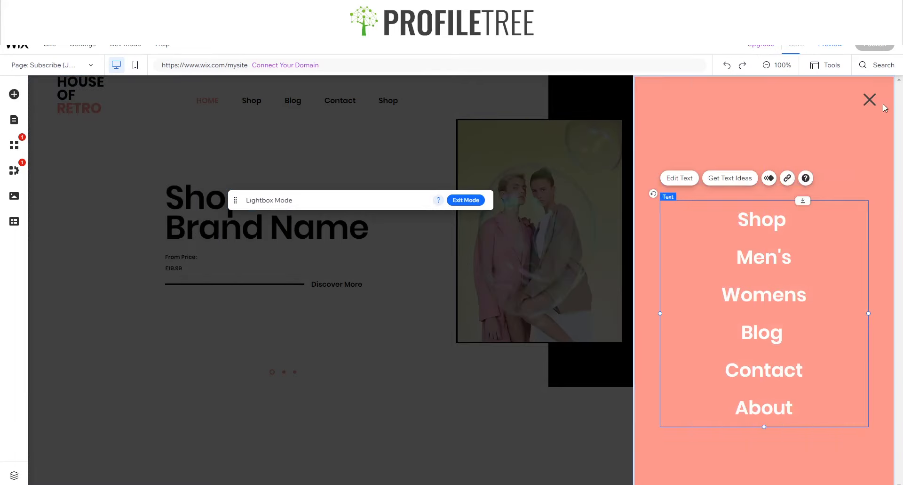
Exit lightbox mode and copy the HOUSE OF RETRO logo text from the homepage header
left_click(466, 200)
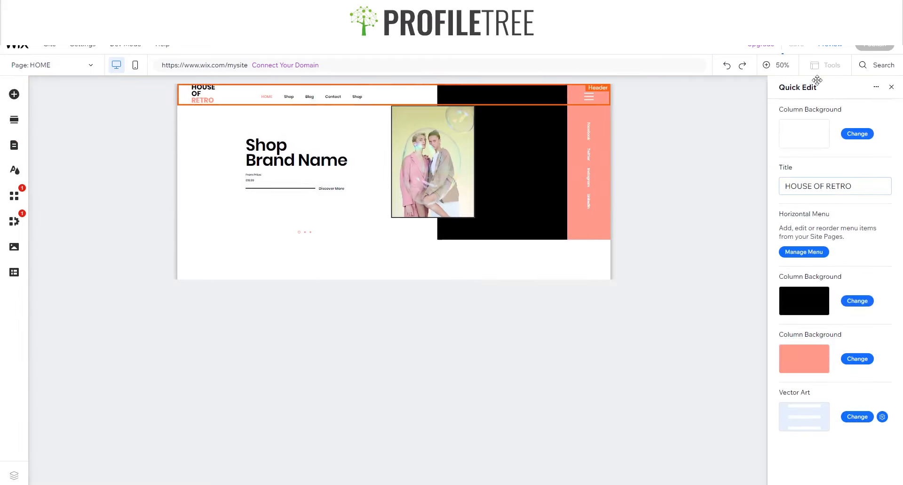
left_click(890, 88)
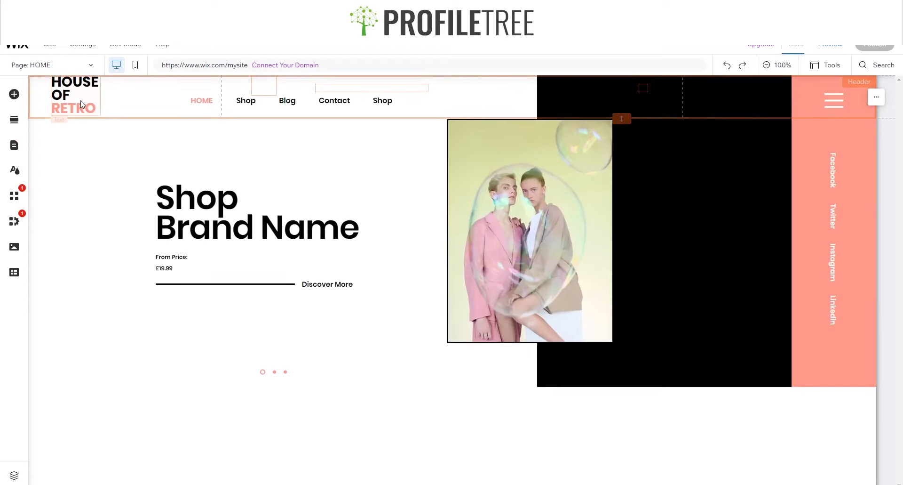
left_click(79, 103)
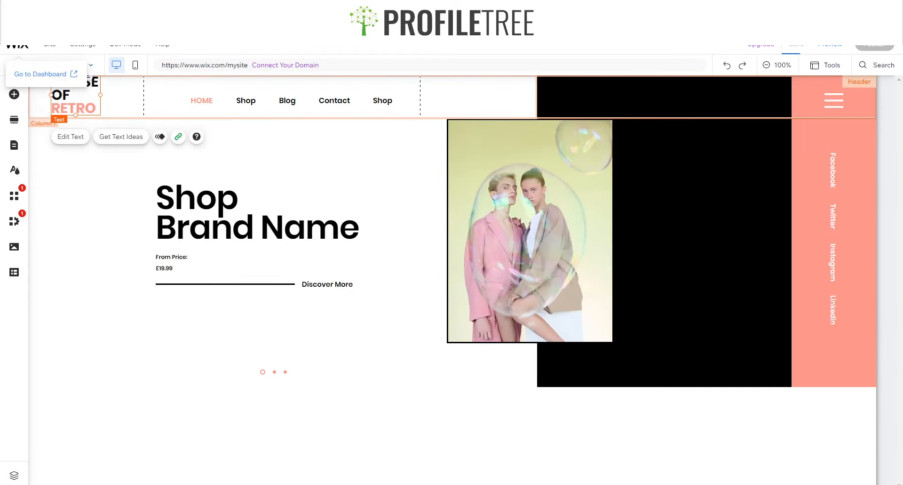
Reopen the Subscribe (Join Our List) lightbox for editing and select its pink panel
left_click(49, 44)
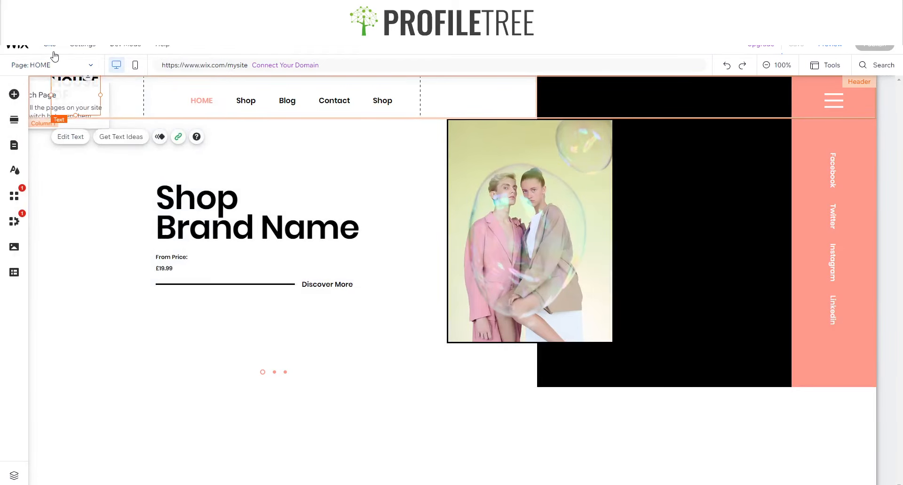
left_click(52, 65)
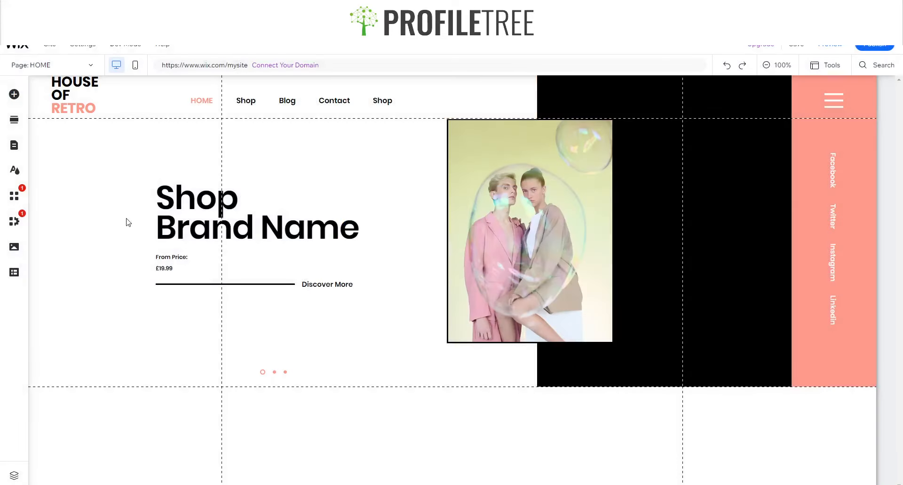
left_click(42, 65)
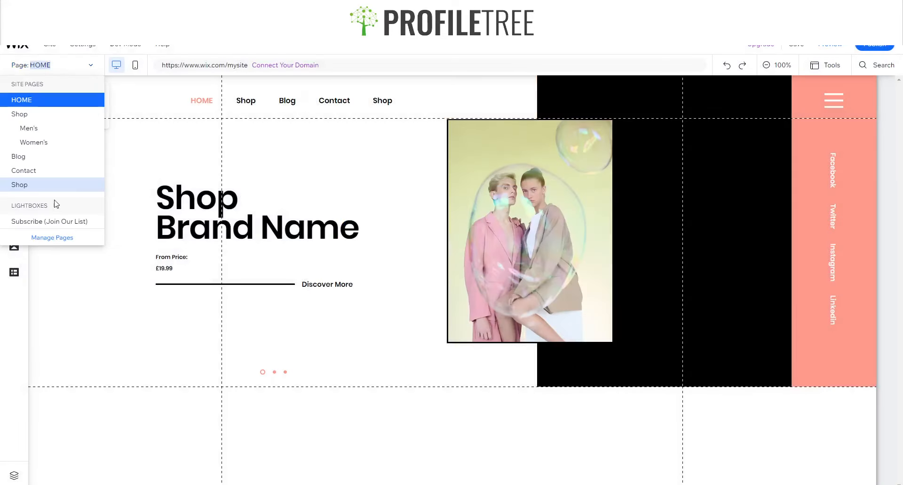
left_click(55, 219)
left_click(770, 148)
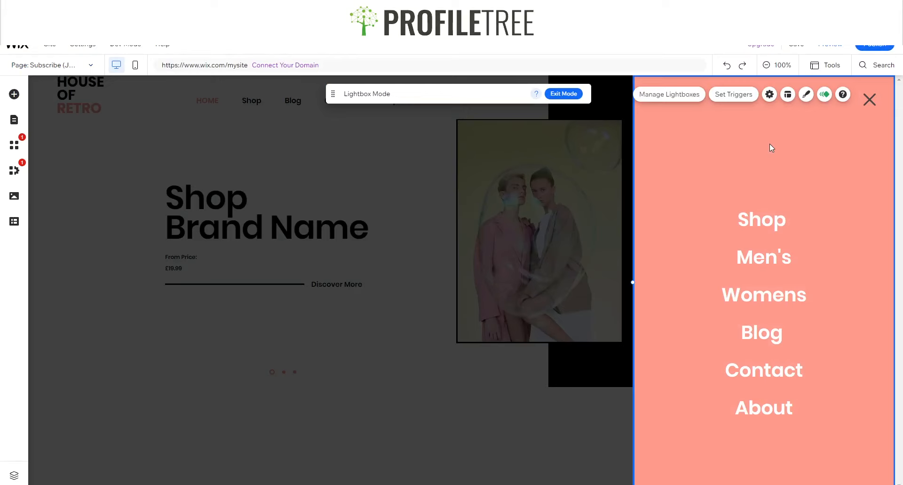
Add a basic square shape to the lightbox and stretch it into a full-width banner about 566 by 140 px along its upper edge
left_click(14, 94)
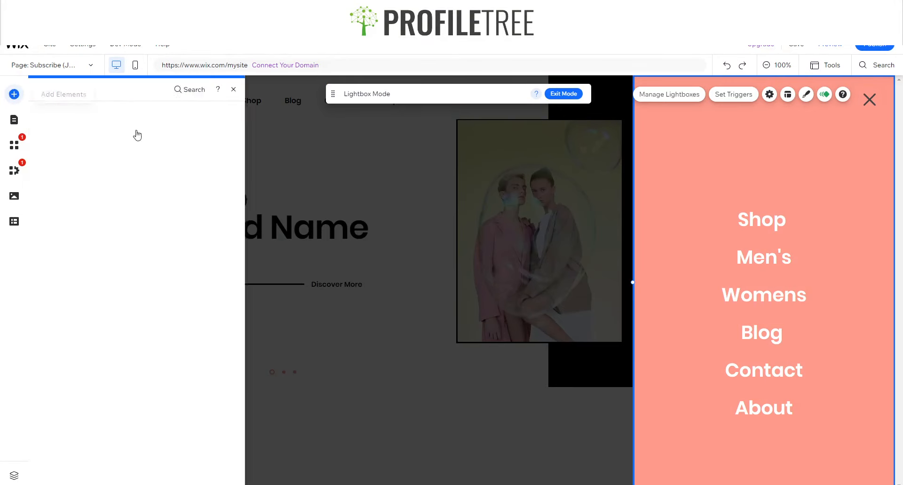
left_click(52, 164)
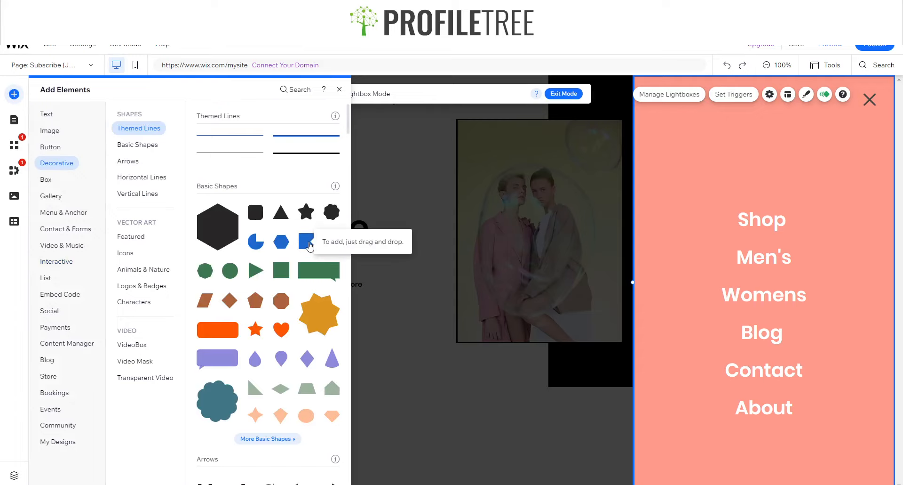
left_click_drag(310, 246, 805, 141)
left_click_drag(804, 109, 894, 108)
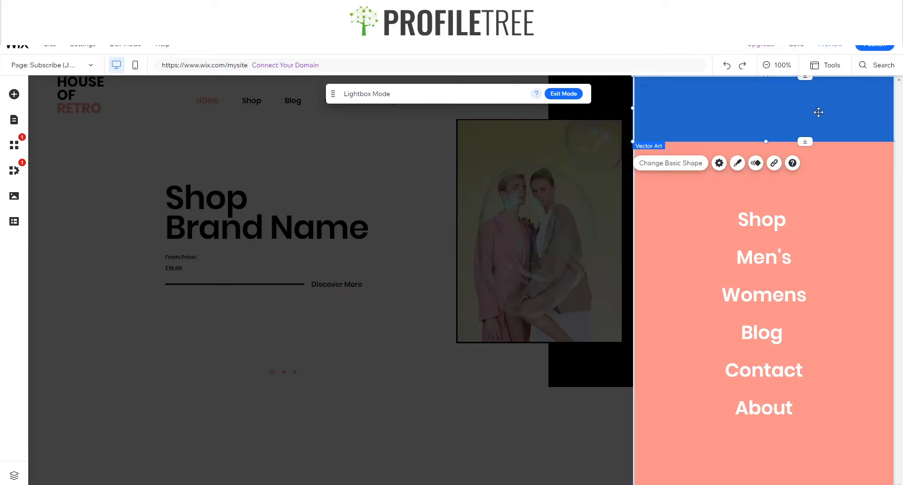
Send the blue banner shape to the back, behind the lightbox's close icon
right_click(765, 112)
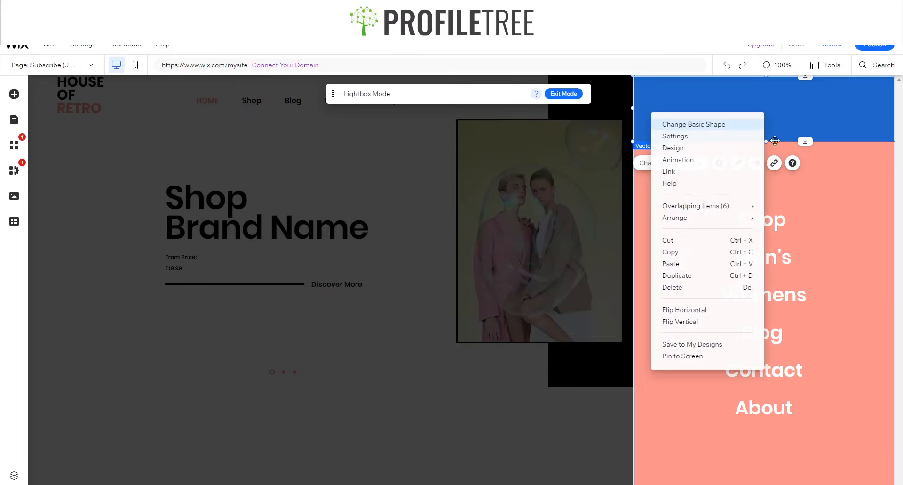
left_click(815, 73)
left_click(817, 96)
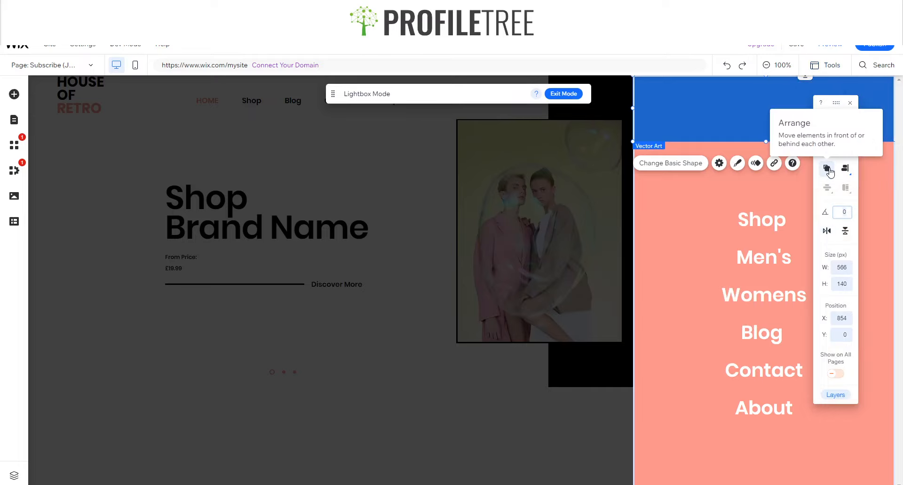
left_click(829, 170)
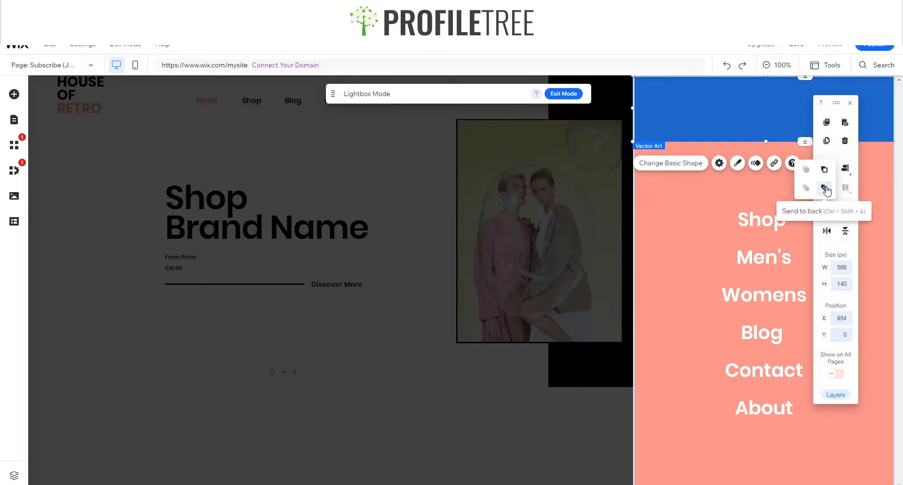
left_click(850, 103)
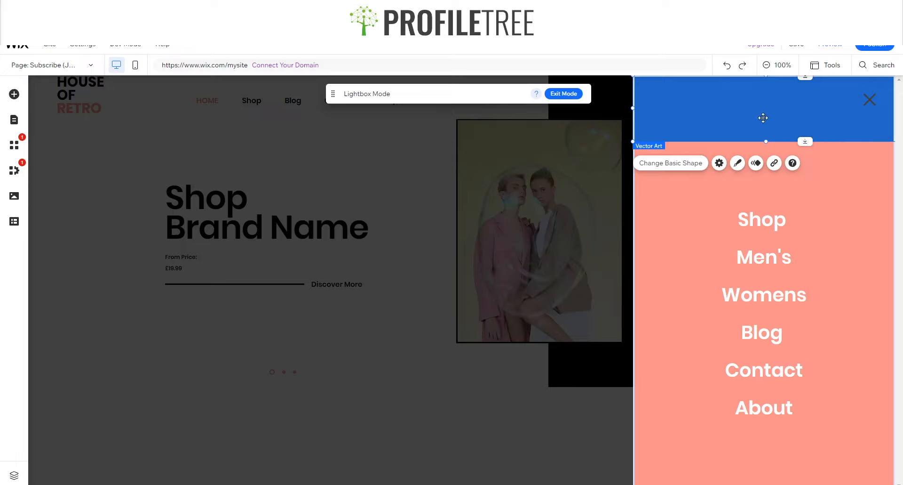
Set the banner shape's fill color to white from the theme colors
right_click(741, 123)
left_click(701, 145)
left_click(738, 163)
left_click(603, 161)
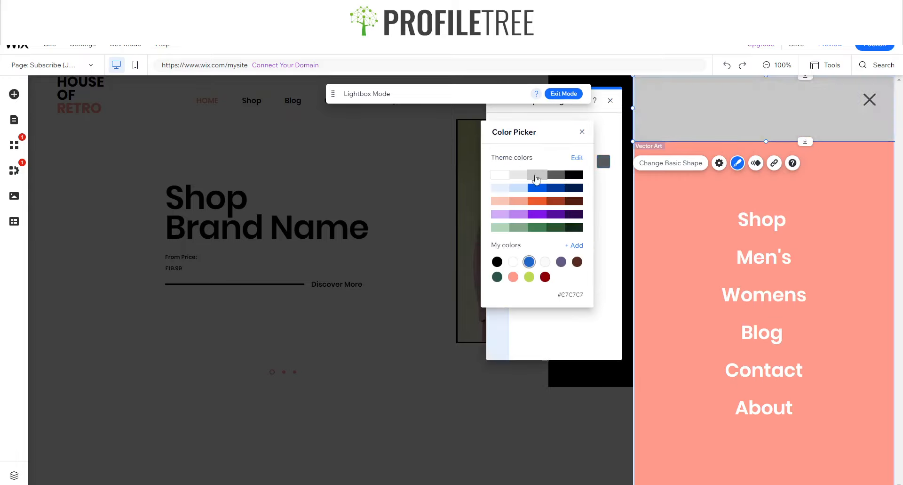
left_click(498, 176)
left_click(582, 132)
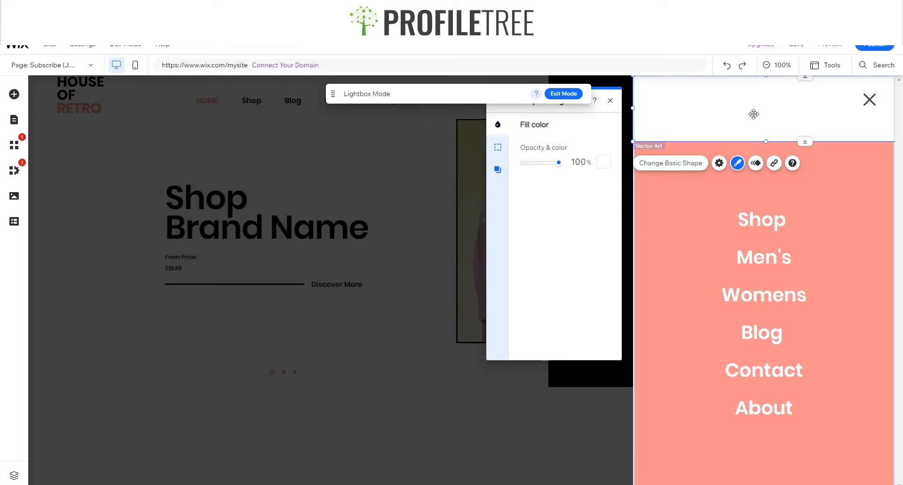
Paste the copied HOUSE OF RETRO logo text and center it in the lightbox's white banner
key("ctrl+v")
left_click_drag(452, 242, 753, 111)
left_click(824, 209)
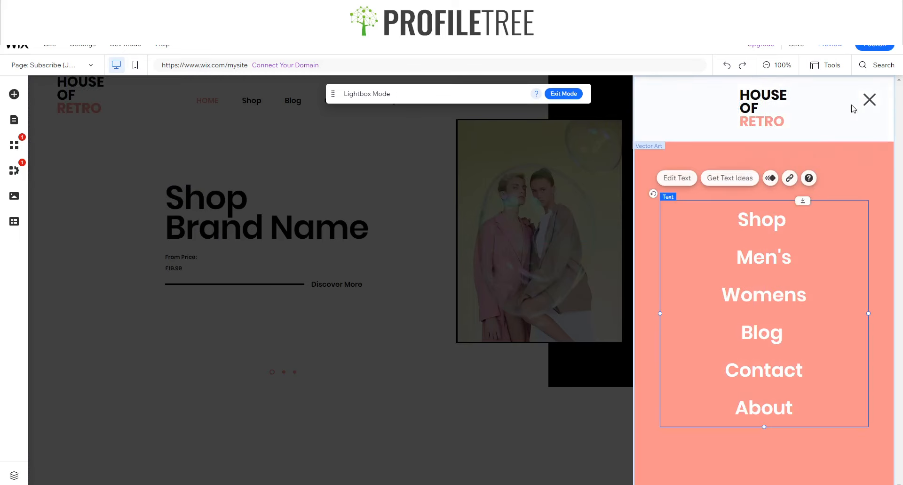
left_click(869, 99)
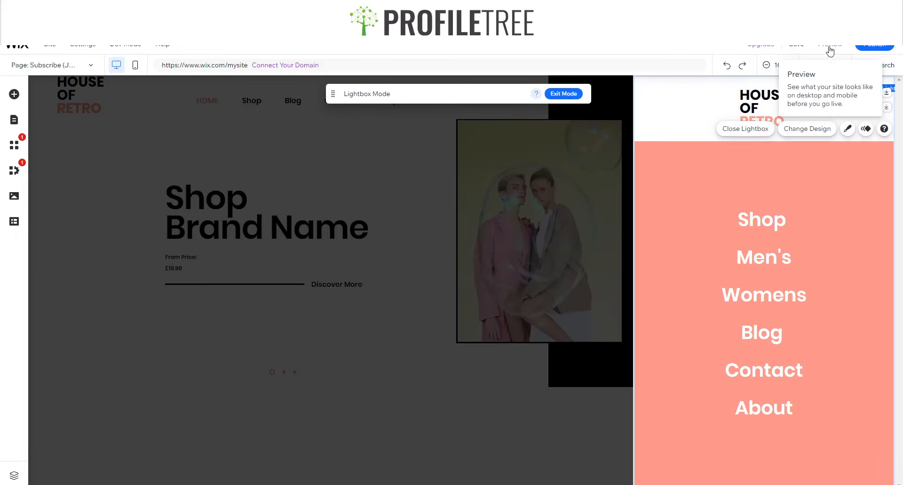
Link the word Shop in the lightbox menu text to the first Shop page, opening in the current window
left_click(776, 255)
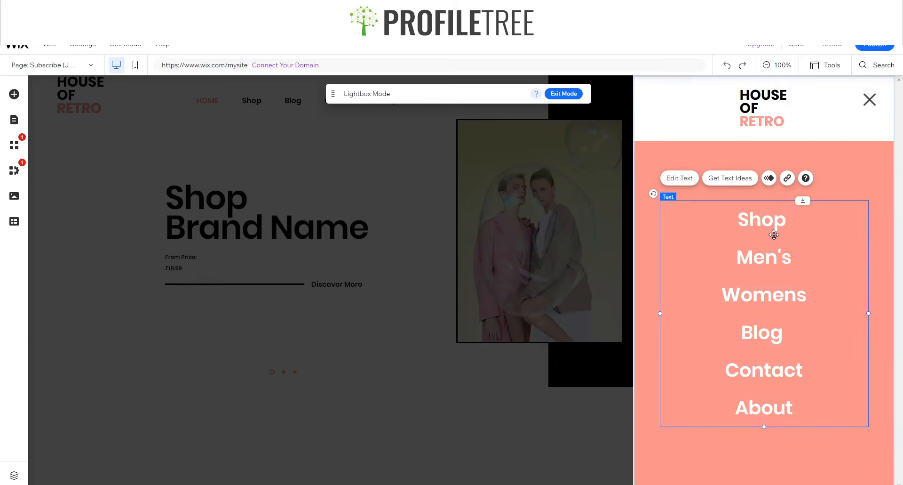
double_click(775, 234)
left_click_drag(793, 231, 737, 231)
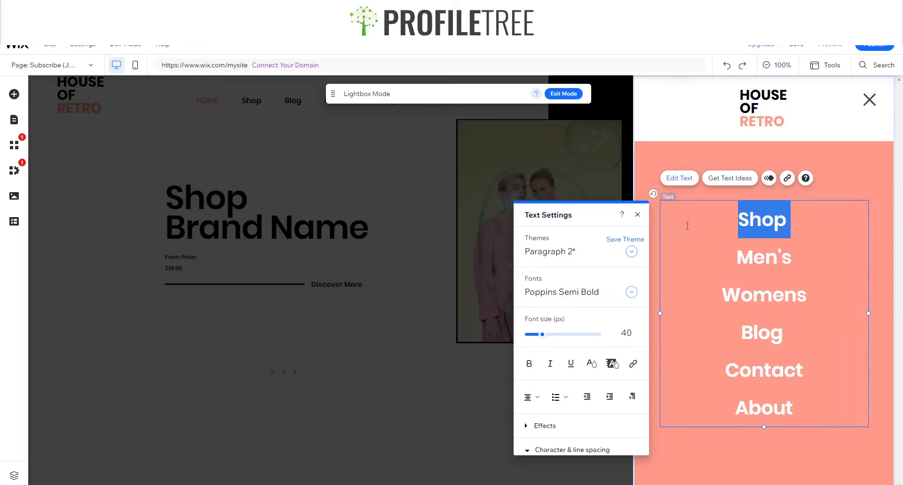
left_click(787, 178)
left_click(494, 212)
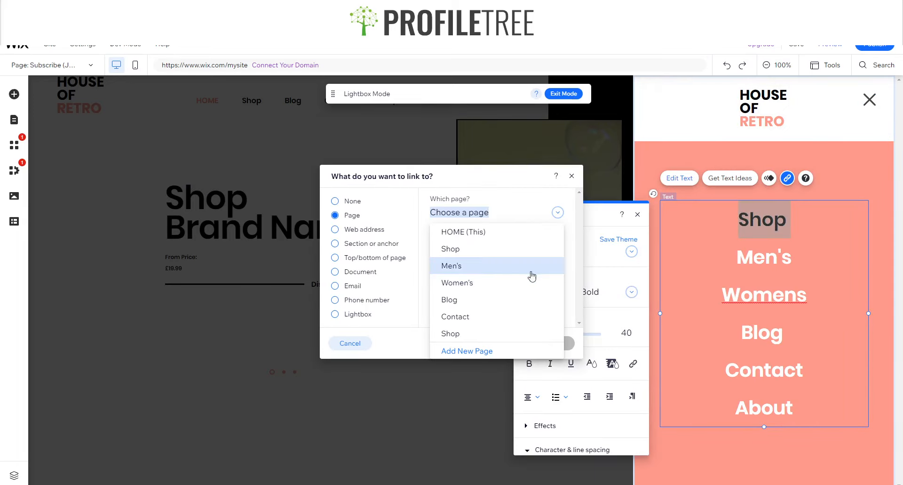
left_click(541, 249)
left_click(555, 343)
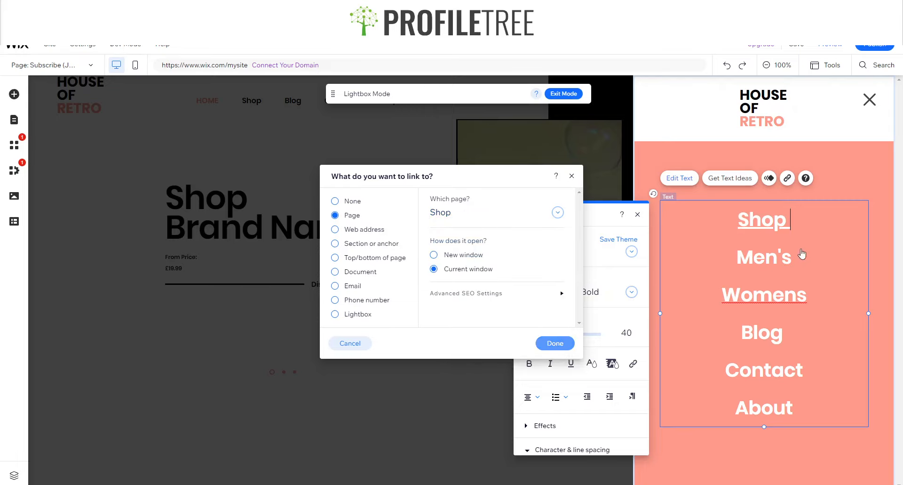
Link the word Men's in the lightbox menu text to the Men's page, opening in the current window
left_click_drag(793, 256, 736, 256)
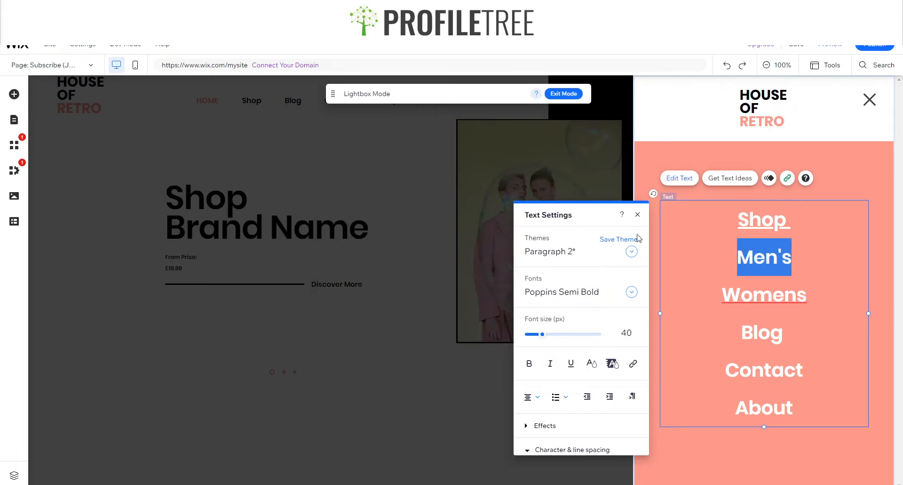
left_click(787, 178)
left_click(466, 214)
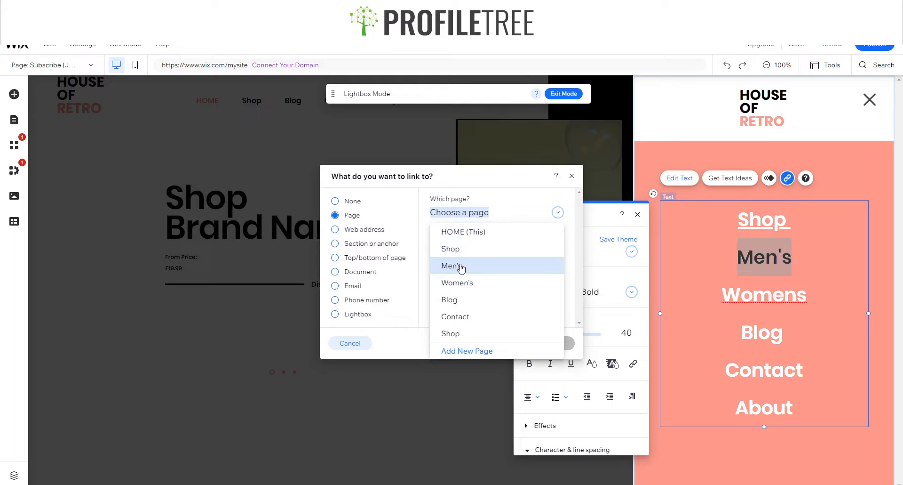
left_click(461, 267)
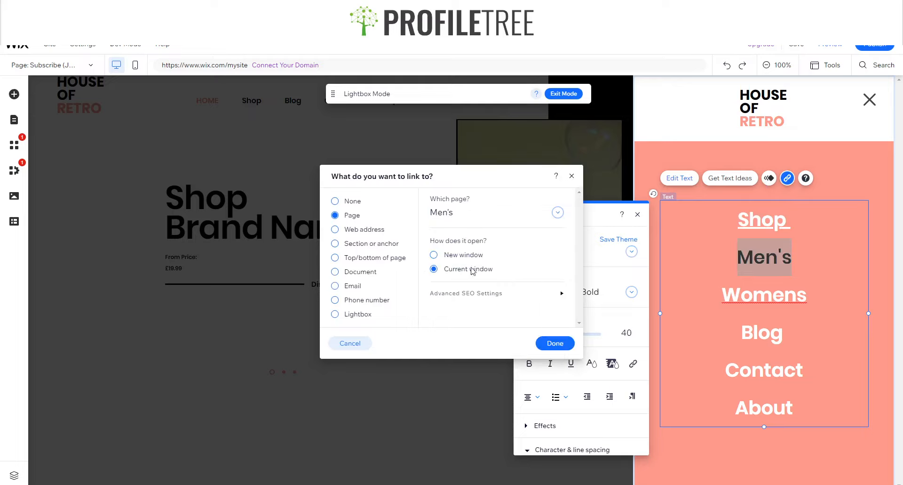
left_click(555, 343)
Correct the menu entry Womens to Women's and link it to the Women's page
left_click_drag(813, 294, 695, 295)
left_click(772, 295)
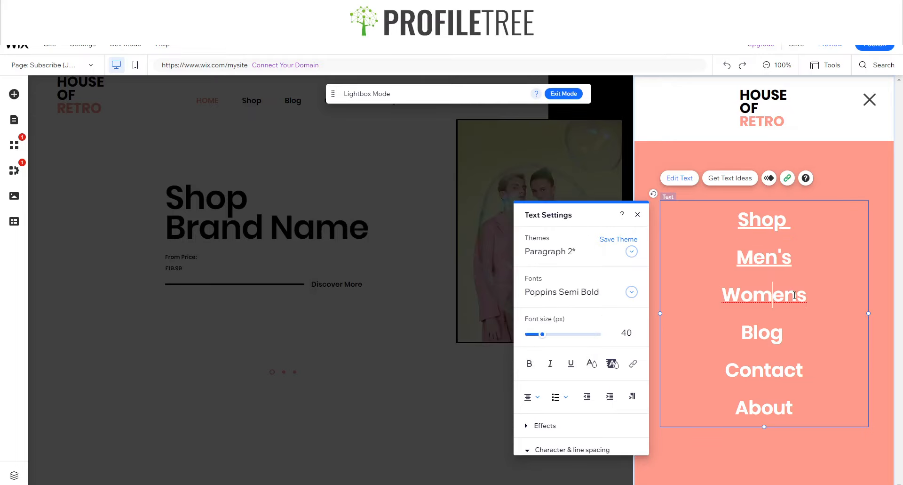
type("'")
left_click_drag(809, 295, 655, 284)
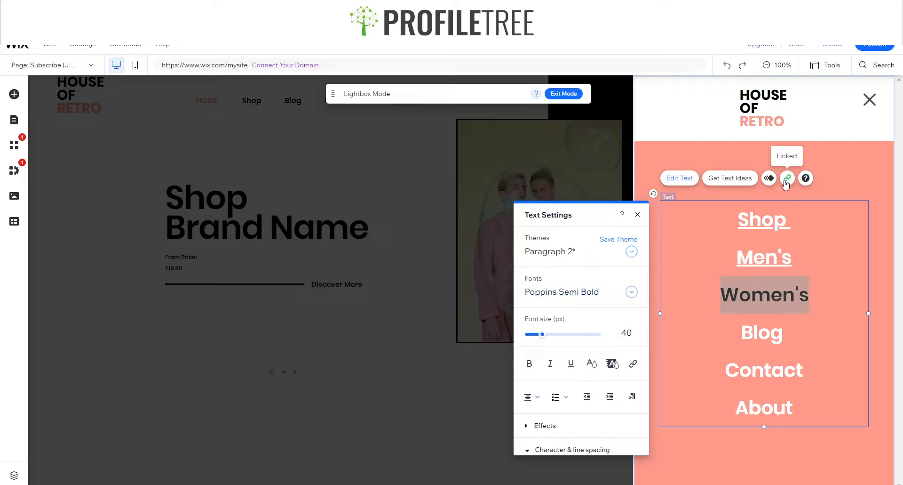
left_click(788, 178)
left_click(468, 282)
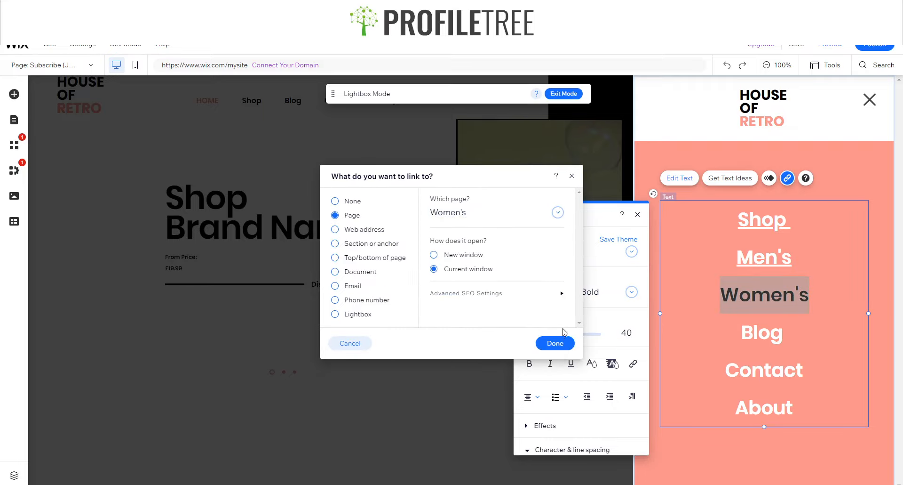
left_click(555, 343)
Link the Blog entry in the lightbox menu text to the Blog page
left_click_drag(792, 351, 738, 335)
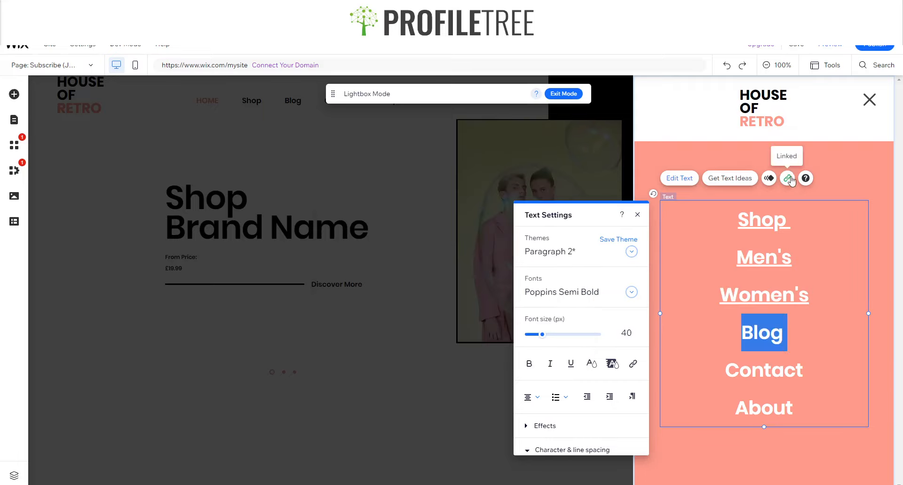
left_click(788, 178)
left_click(501, 217)
left_click(468, 304)
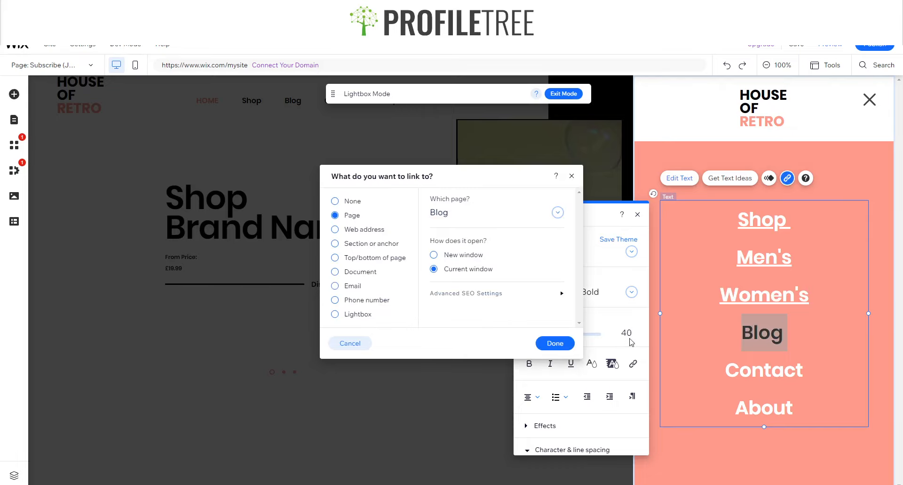
left_click(555, 343)
Link the Contact entry in the lightbox menu text to the Contact page
left_click_drag(804, 370, 726, 370)
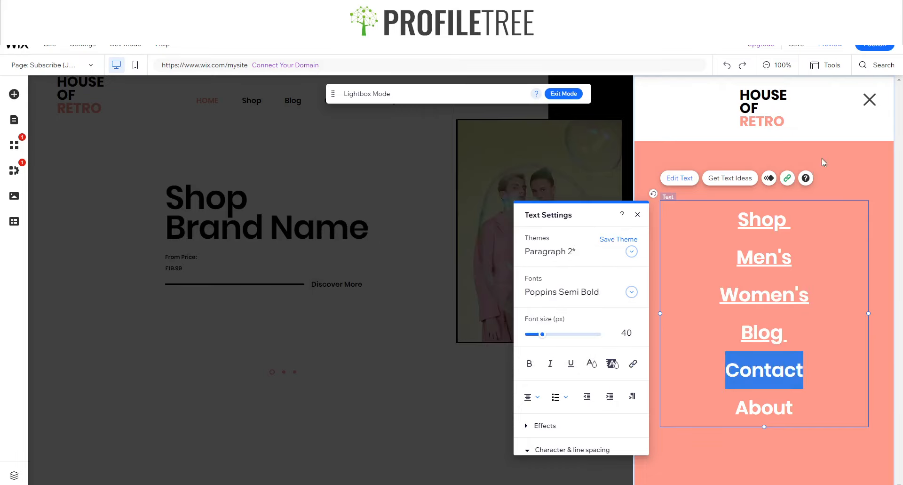
left_click(787, 178)
left_click(516, 220)
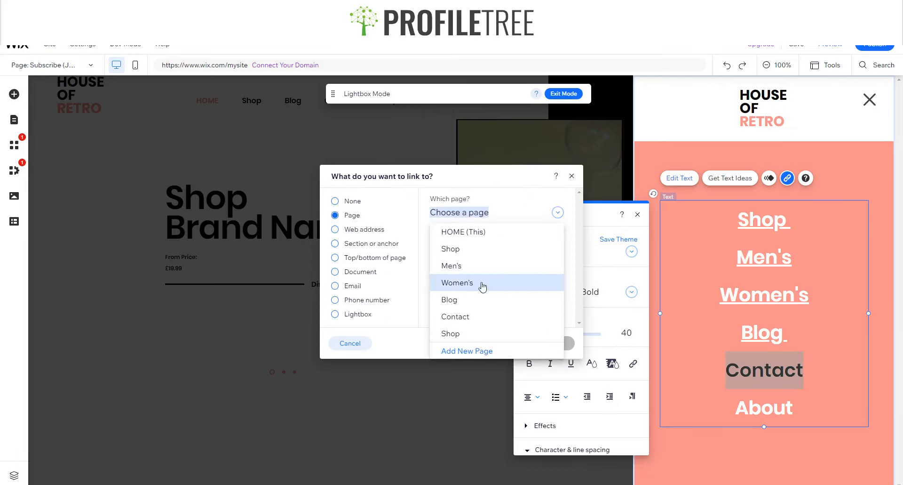
left_click(465, 316)
left_click(547, 347)
Link the About entry to the Shop page listed last and close the text settings
left_click_drag(795, 407, 735, 407)
left_click(787, 178)
left_click(501, 217)
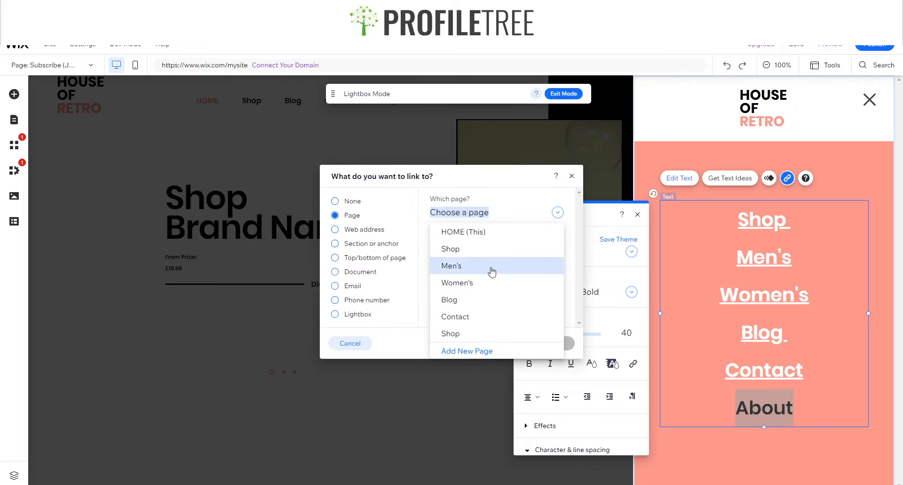
left_click(466, 334)
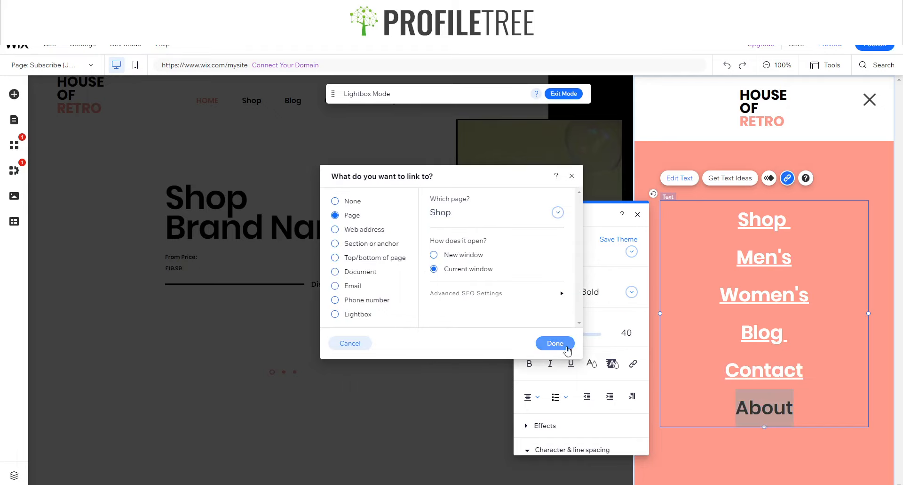
left_click(556, 343)
left_click(638, 216)
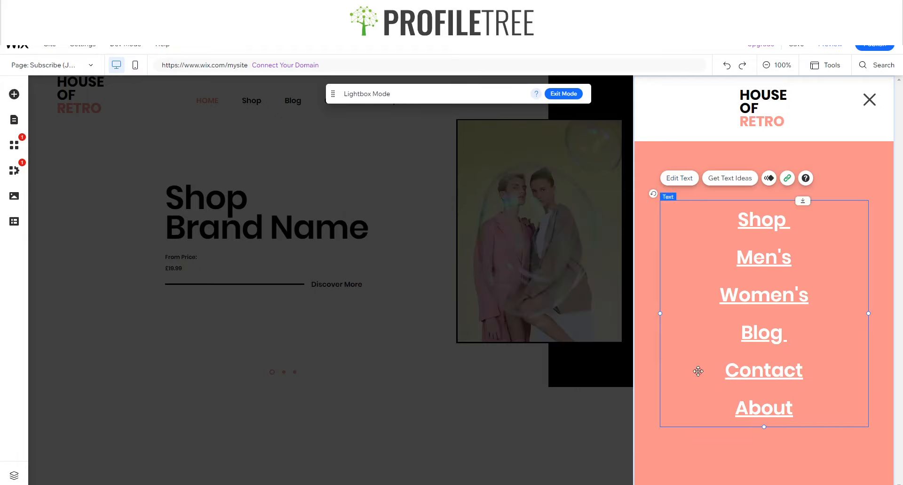
Remove the underline from all six page links in the lightbox menu text and close the text settings
key("Up")
key("Up")
key("Up")
key("Up")
double_click(784, 373)
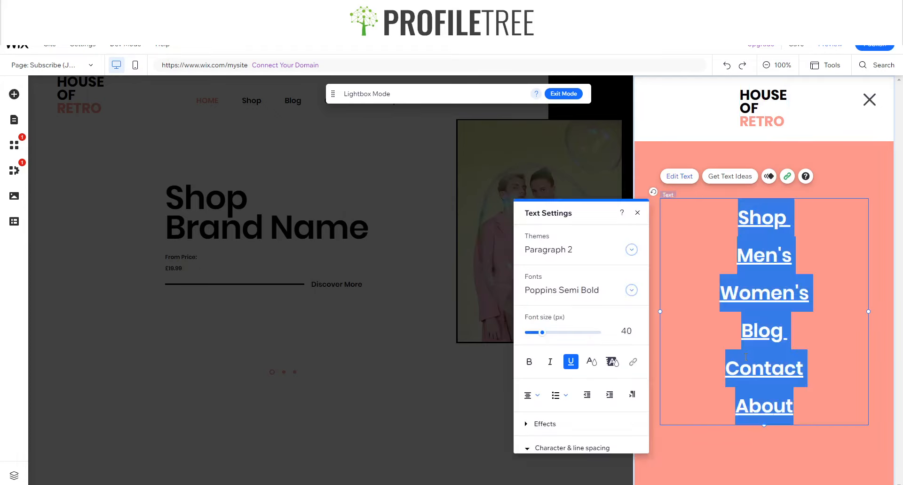
left_click(740, 368)
left_click_drag(820, 411, 657, 218)
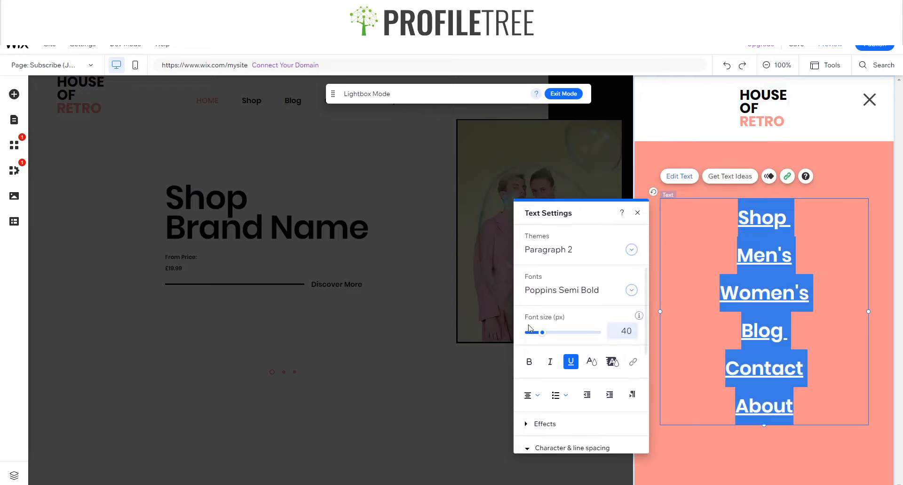
key("Escape")
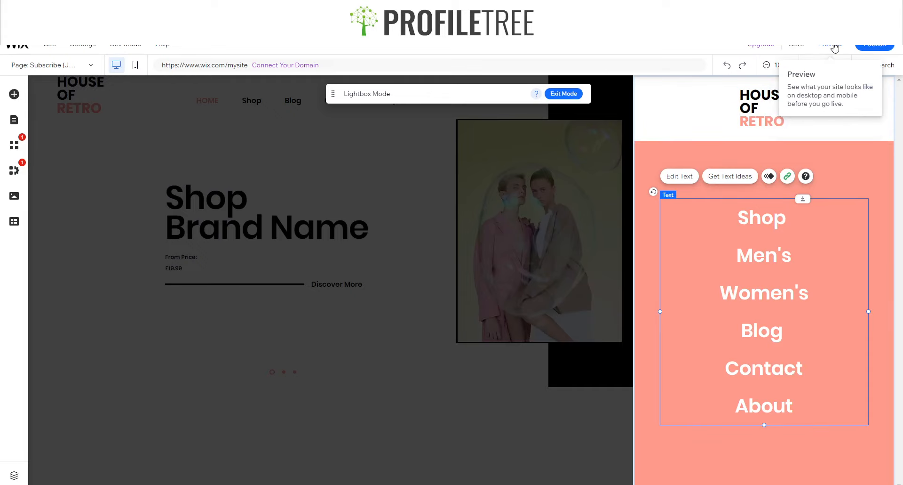
Exit lightbox mode and link the header's hamburger icon to the Subscribe (Join Our List) lightbox
left_click(569, 94)
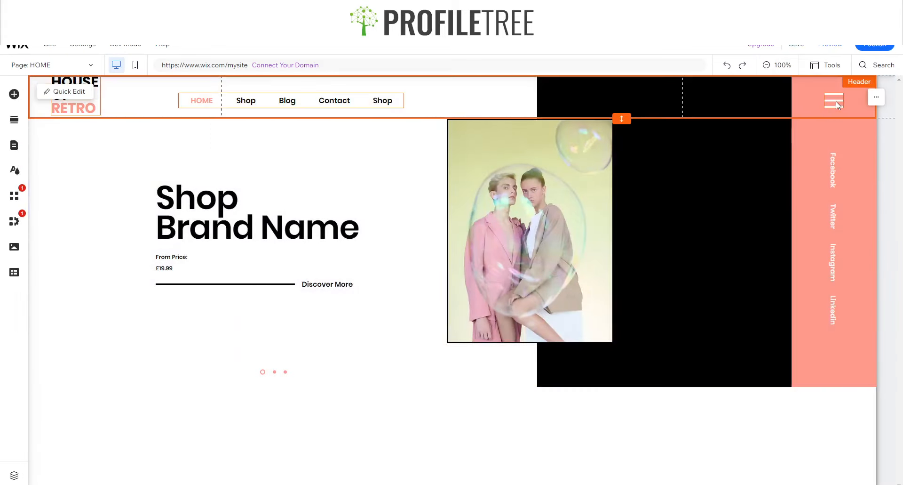
left_click(835, 98)
left_click(840, 130)
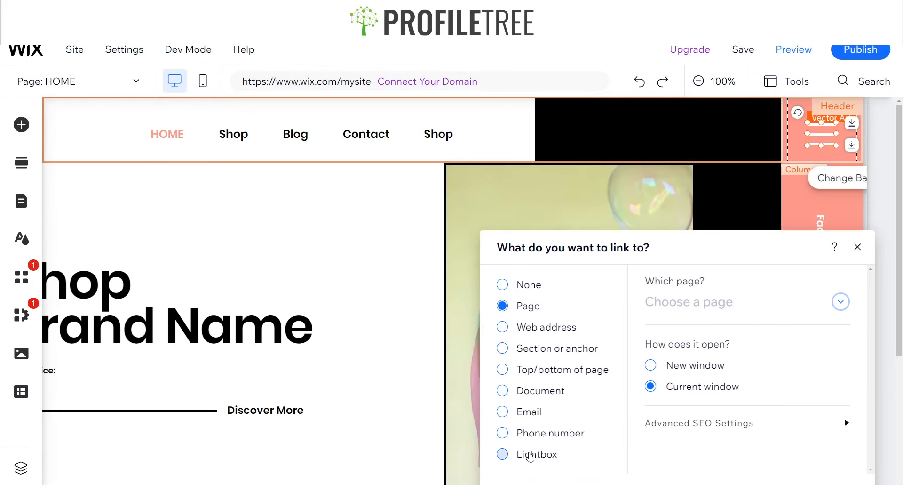
left_click(530, 455)
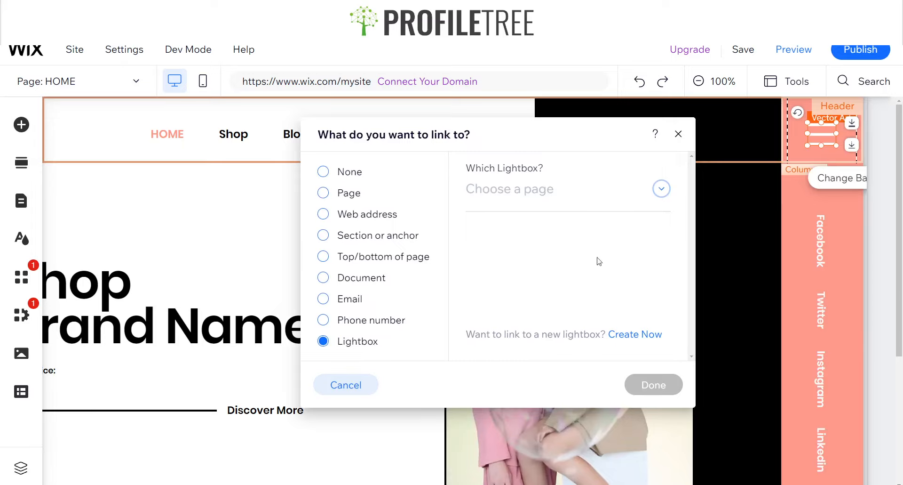
left_click(661, 188)
left_click(538, 216)
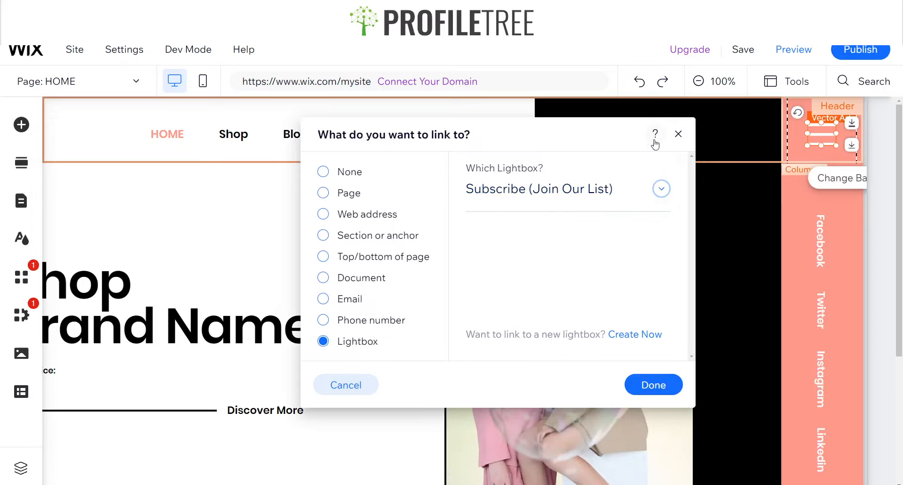
left_click(636, 393)
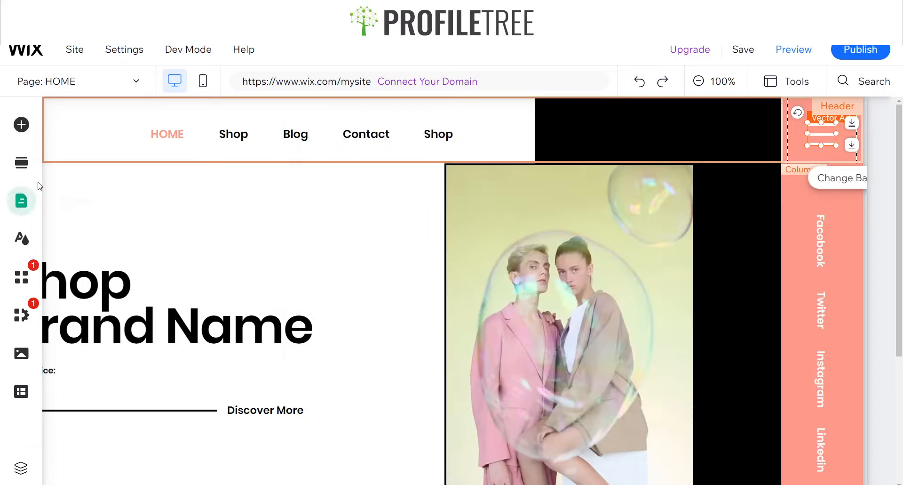
Rename the Subscribe (Join Our List) lightbox as Menu LightBox and close the site pages settings
left_click(48, 84)
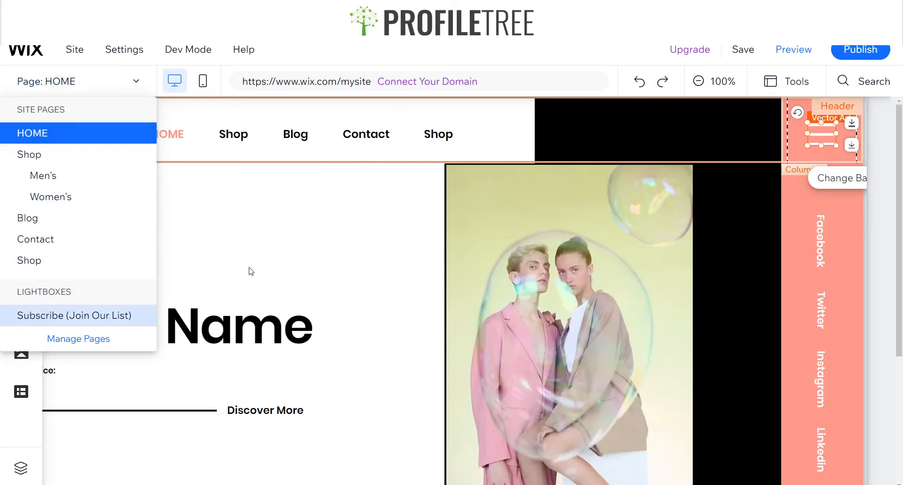
left_click(22, 201)
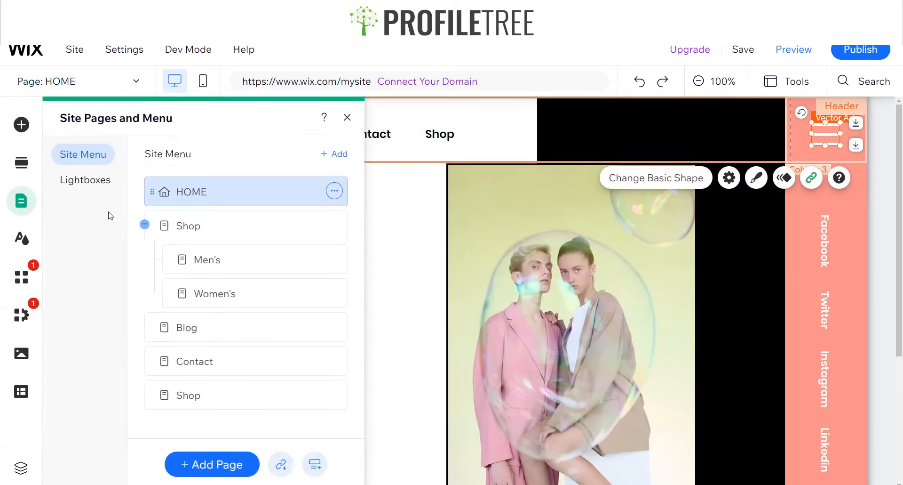
left_click(86, 180)
left_click(335, 191)
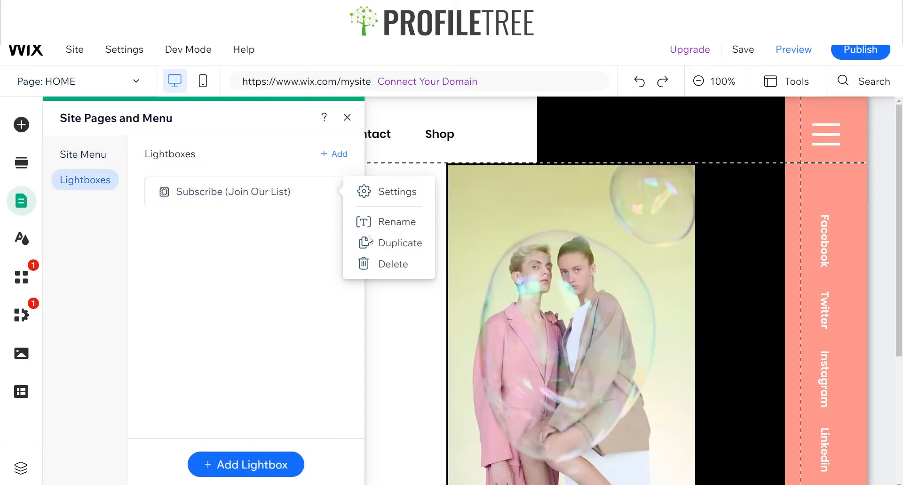
left_click(335, 191)
left_click(369, 221)
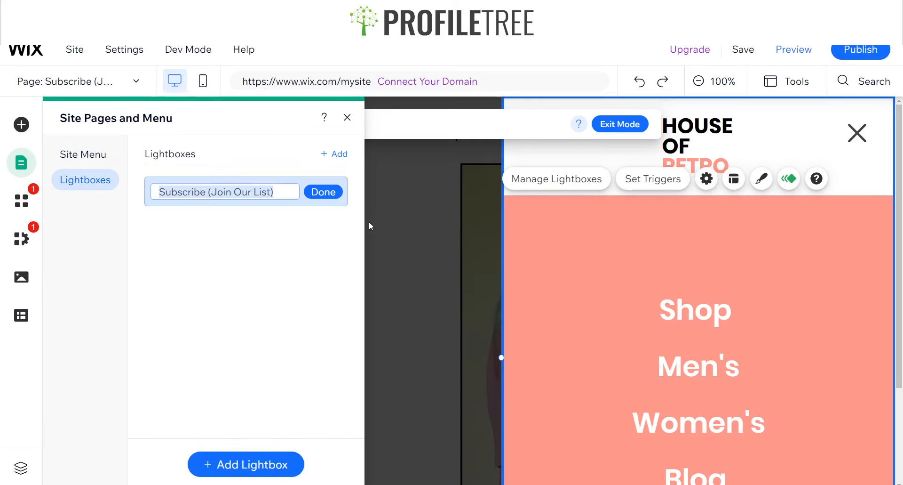
type("Ke")
key("BackSpace")
key("BackSpace")
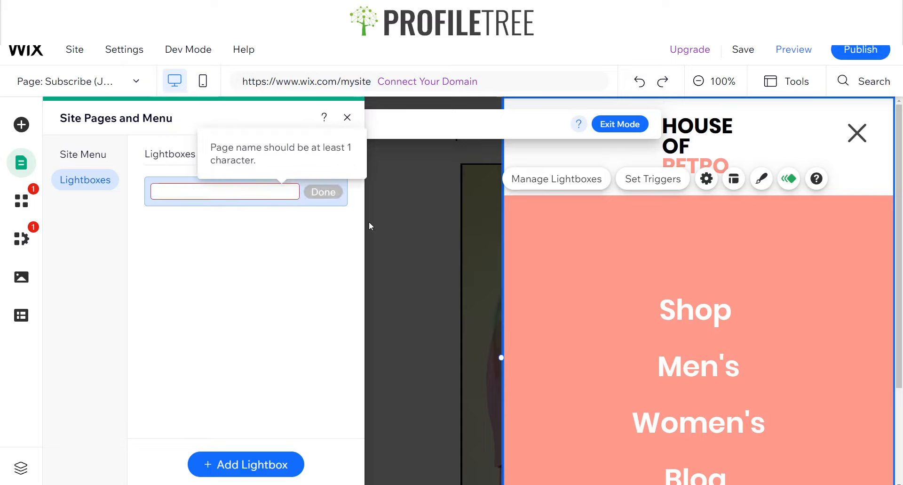
type("Menu Li")
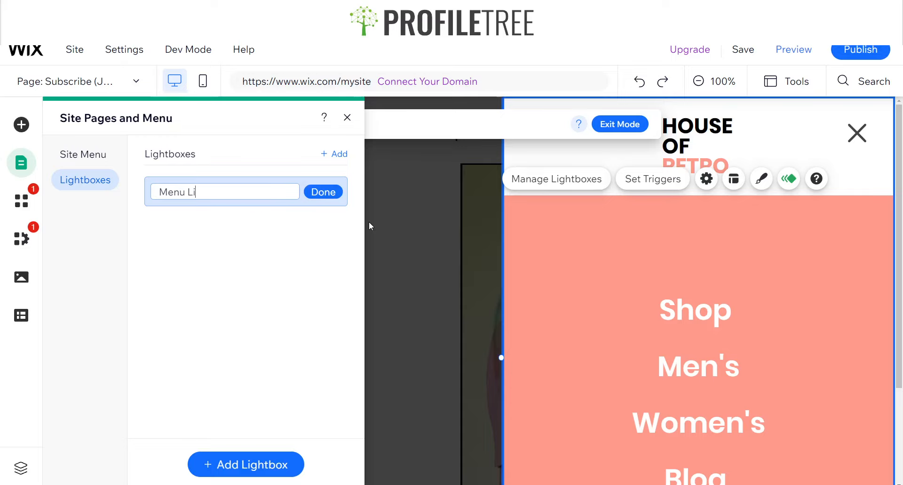
type("ghtBoX")
key("BackSpace")
type("x")
left_click(323, 192)
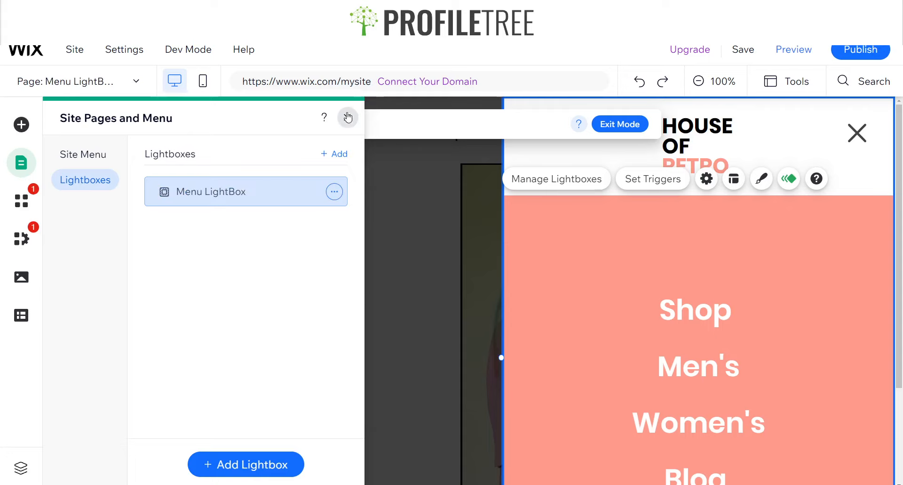
left_click(348, 117)
Preview the site, test closing and reopening the menu lightbox with the hamburger icon, and return to the editor
scroll(763, 151, "down", 2)
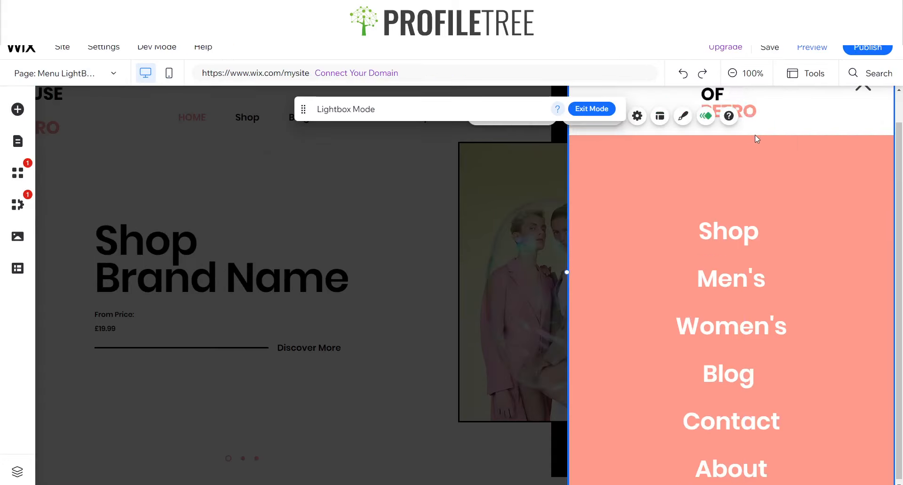
key("ctrl+minus")
key("ctrl+minus")
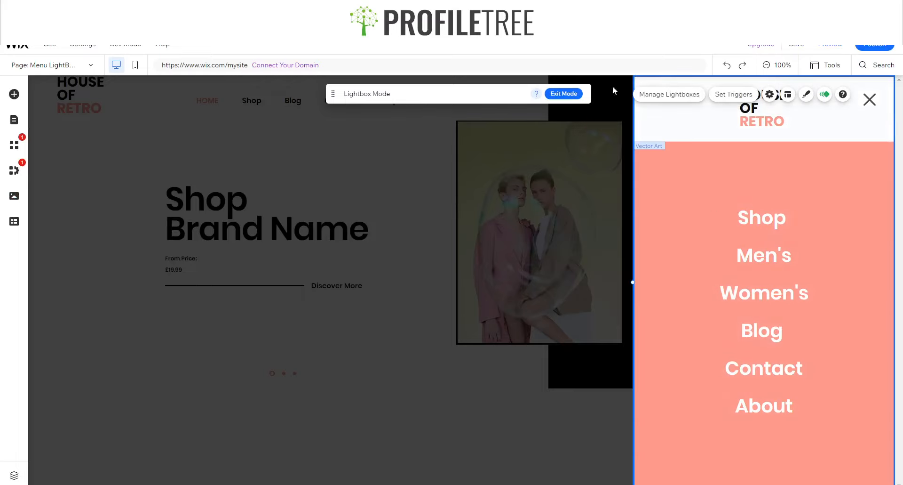
left_click(838, 48)
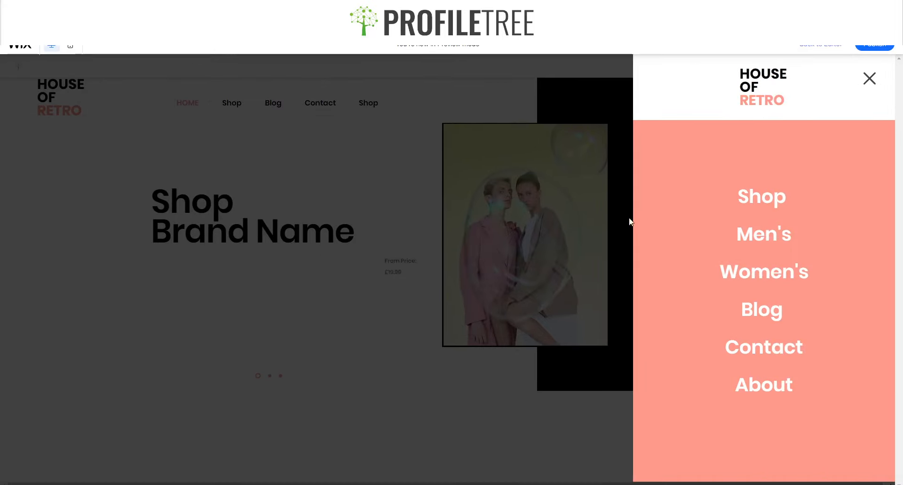
left_click(870, 78)
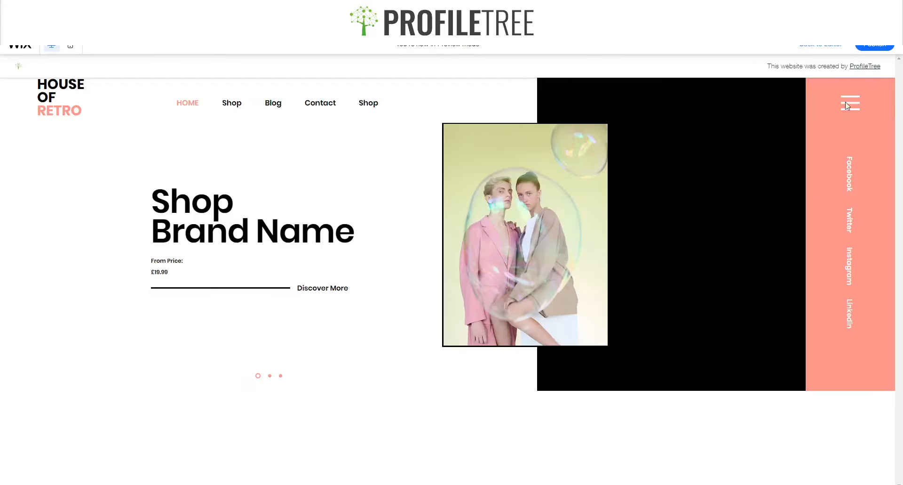
left_click(851, 106)
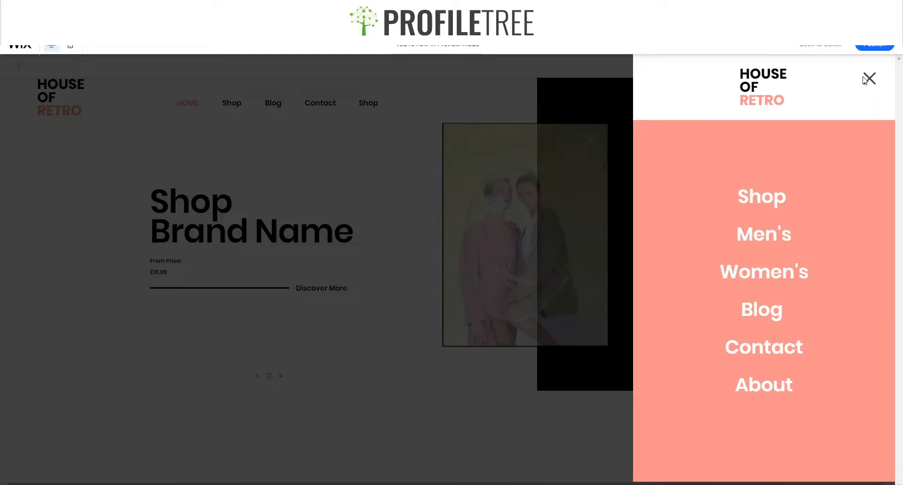
left_click(870, 81)
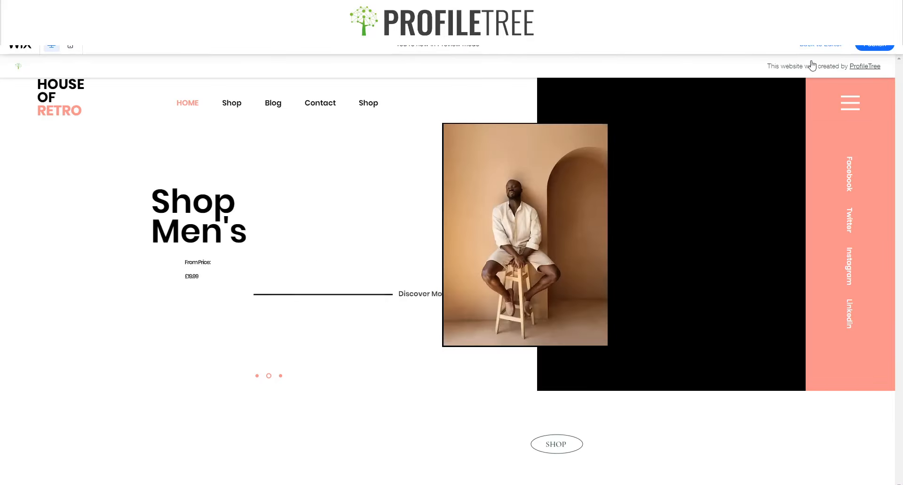
left_click(826, 46)
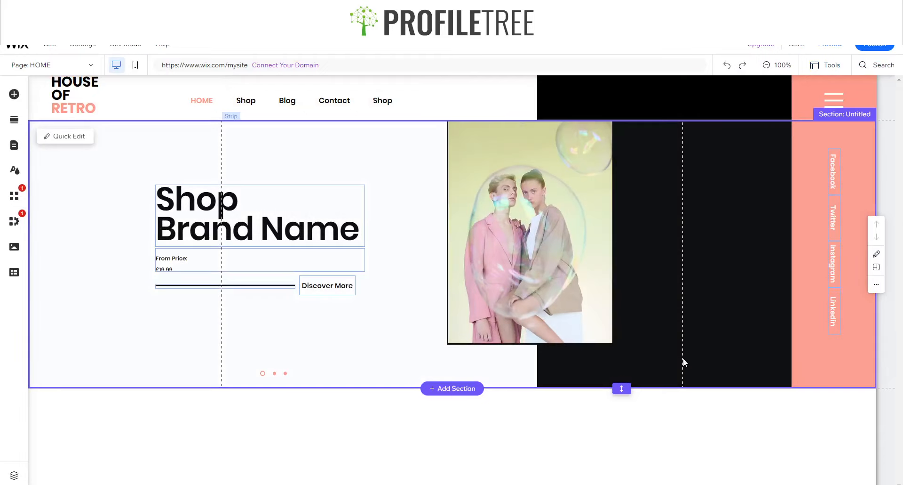
Try to copy the whole header into the footer, and delete the pasted logo text
left_click(577, 431)
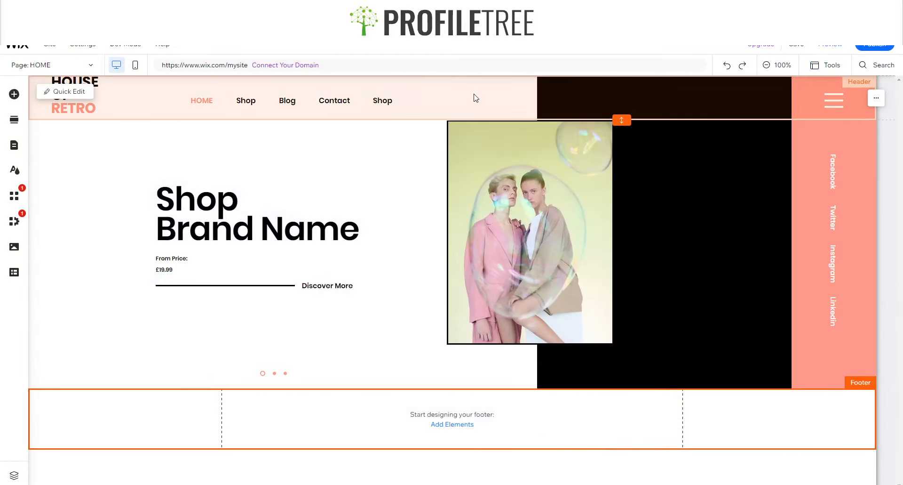
left_click(477, 96)
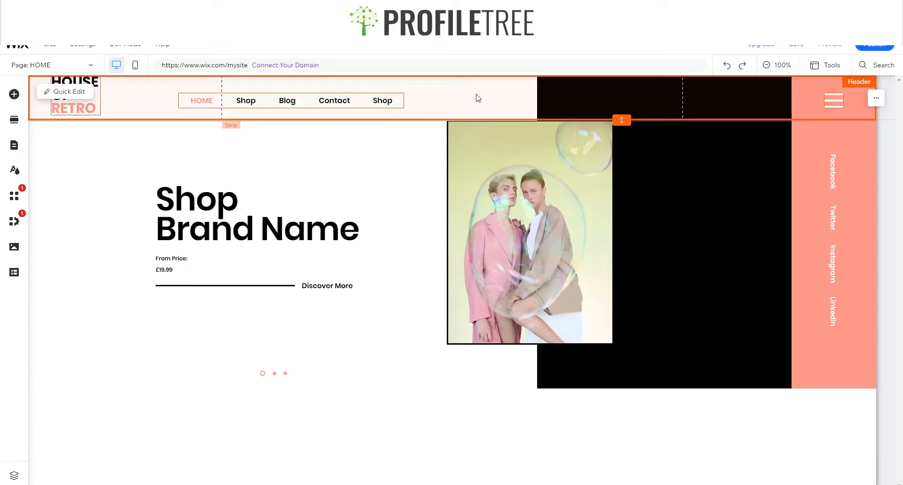
key("ctrl+c")
left_click(395, 412)
key("ctrl+v")
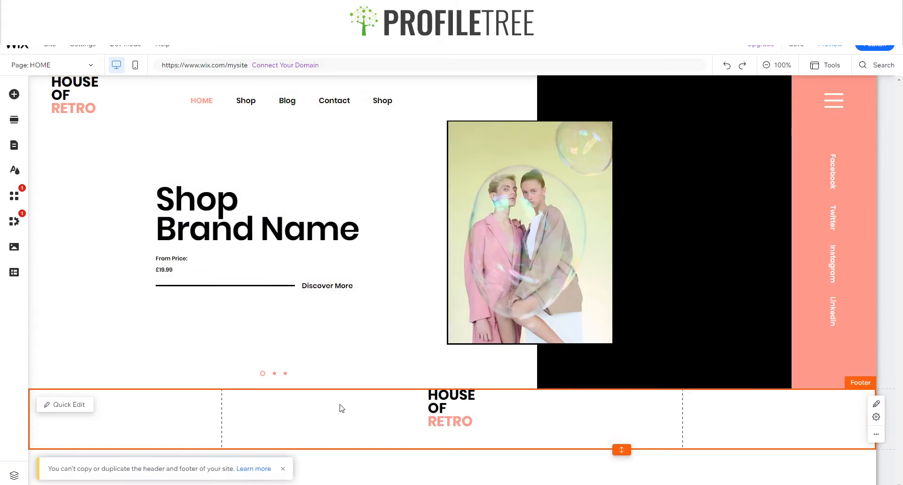
left_click(431, 401)
key("Delete")
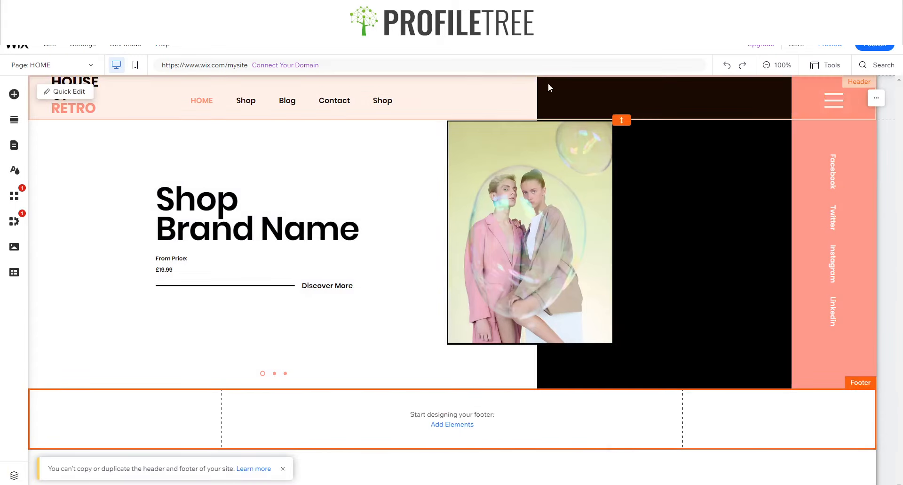
Copy the header's column strip into the footer and delete its navigation menu, logo text and hamburger icon
left_click(519, 101)
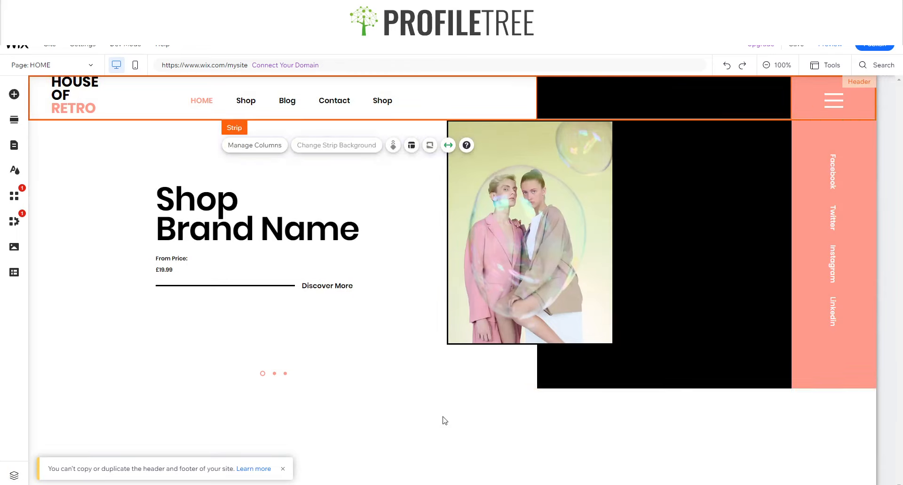
left_click(444, 419)
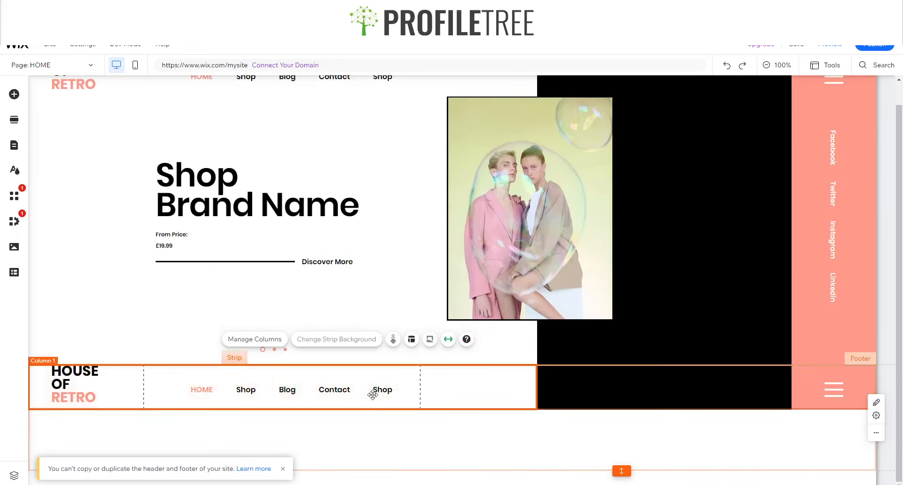
left_click(373, 391)
key("Delete")
left_click(96, 388)
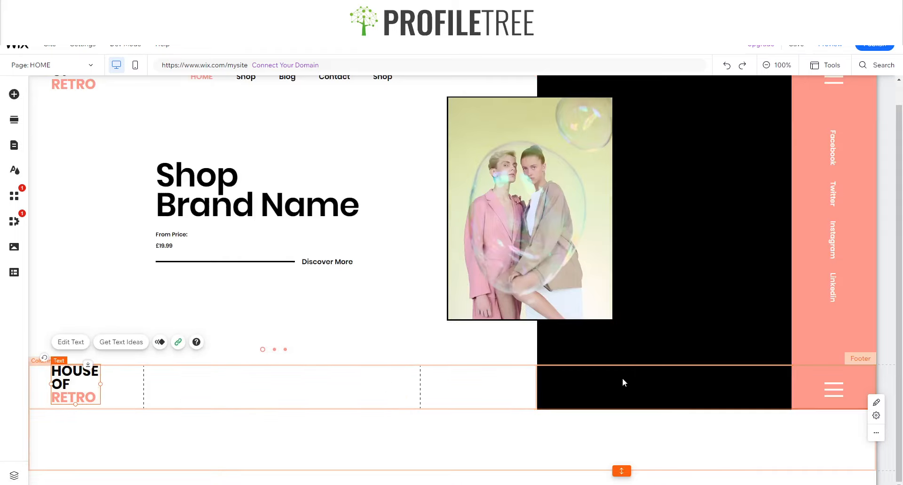
key("Delete")
left_click(834, 390)
key("Delete")
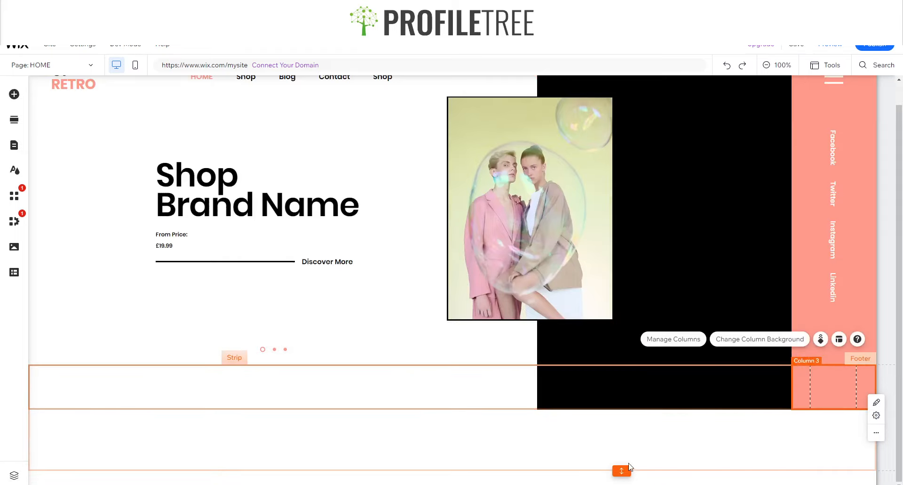
Remove the extra space below the footer strip and keep the strip aligned inside the footer
left_click(622, 469)
double_click(622, 470)
left_click(583, 412)
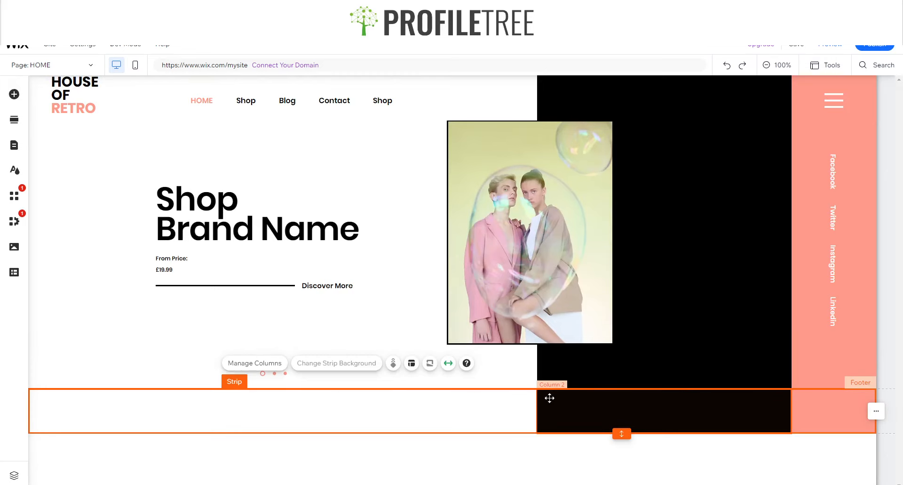
left_click_drag(603, 417, 602, 417)
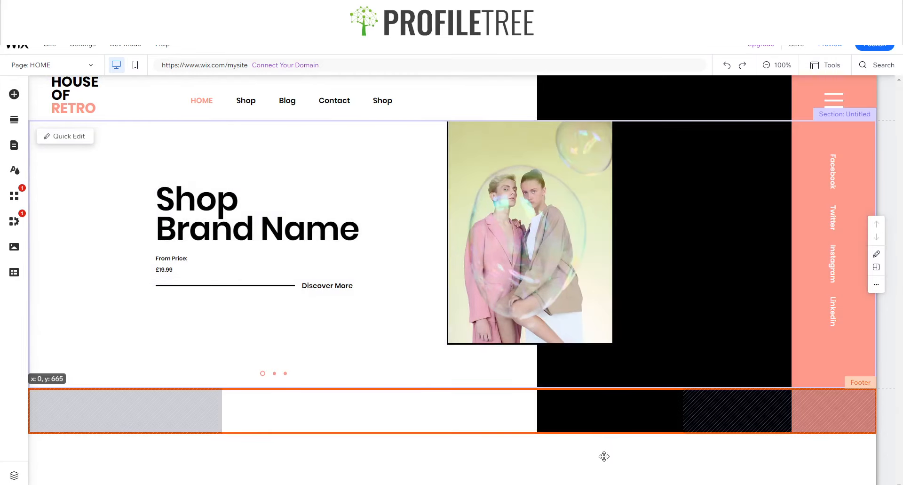
left_click_drag(604, 455, 561, 434)
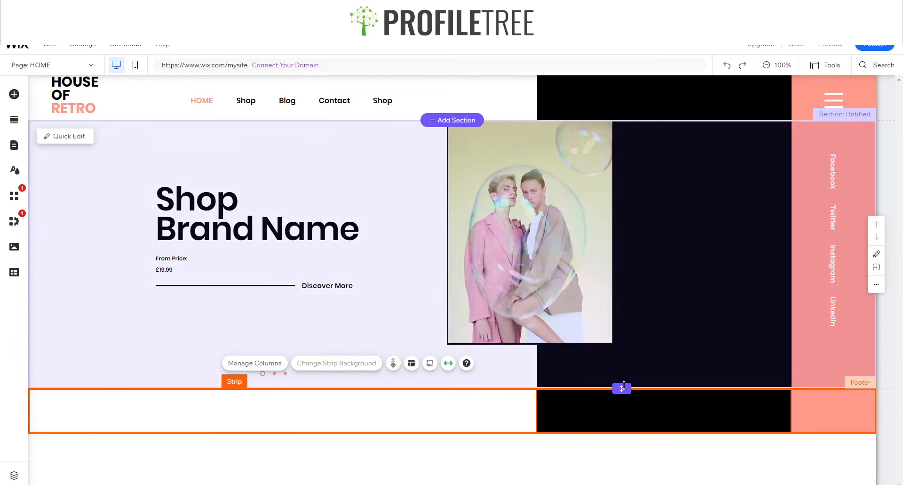
Increase the height of the hero section above the footer to 726 and select its column strip
left_click(621, 389)
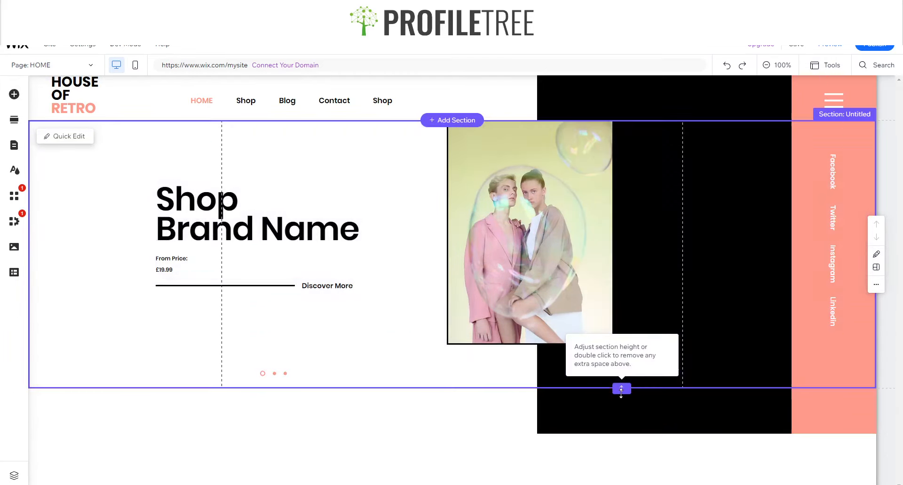
left_click_drag(621, 393, 622, 462)
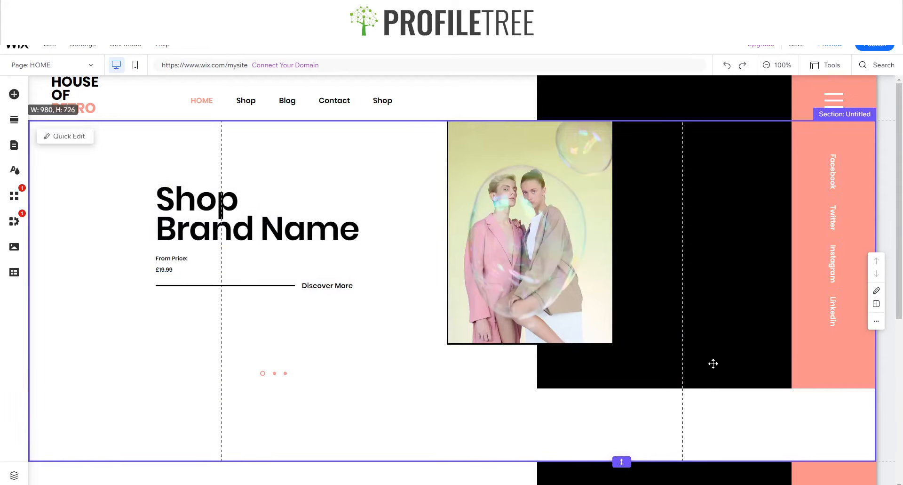
left_click(739, 360)
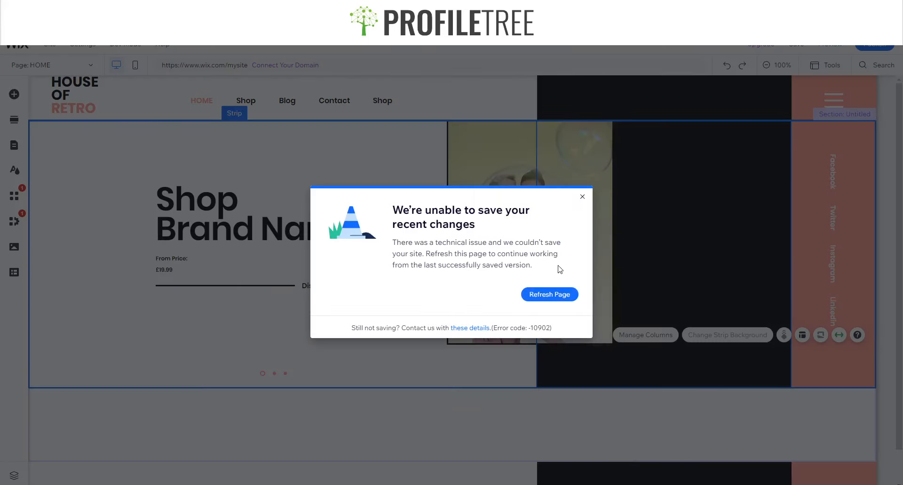
Refresh the editor page, and close the Join Our List lightbox in the site preview
left_click(549, 294)
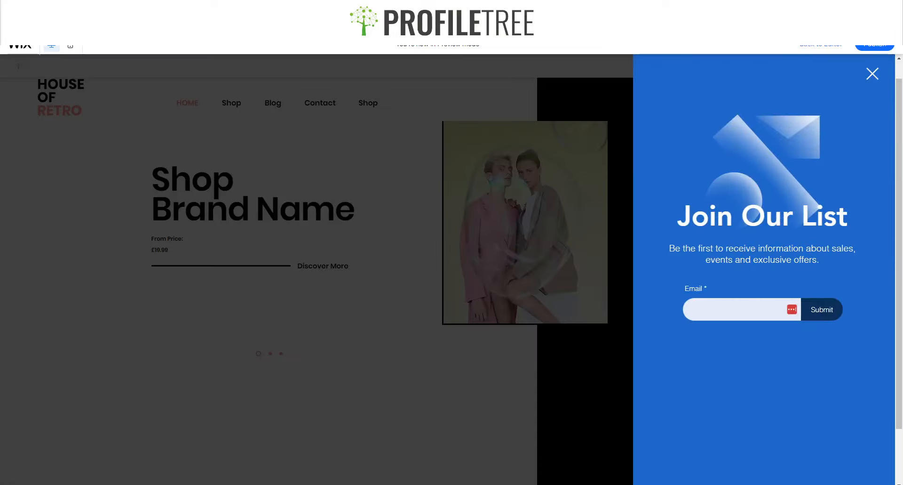
left_click(873, 74)
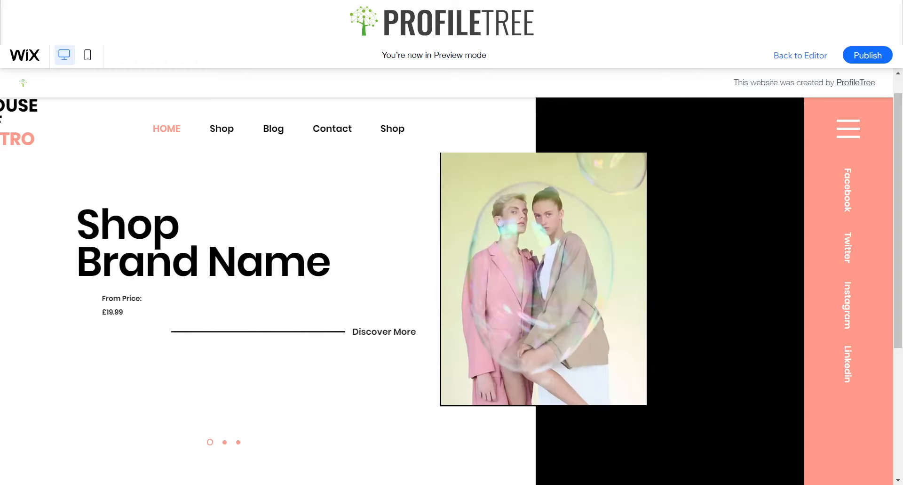
scroll(314, 123, "down", 1)
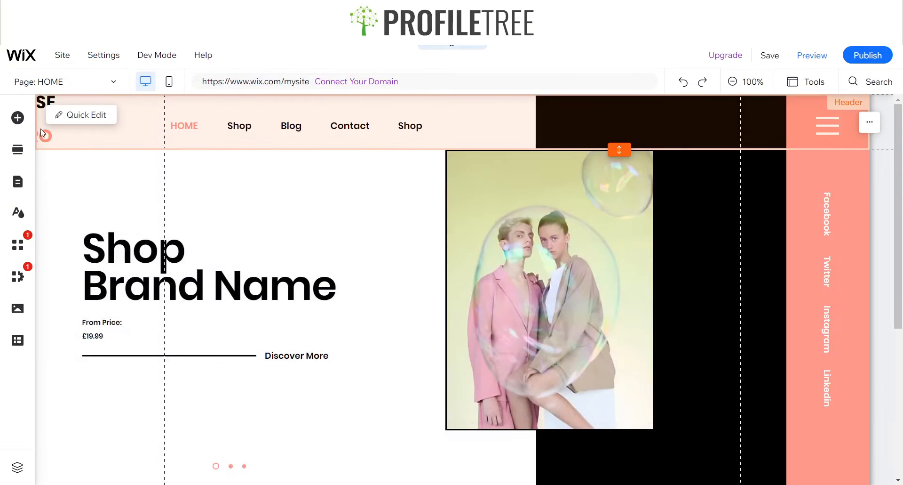
Move the House of Retro logo inward within the header so it shows in full, and preview the site
left_click(42, 133)
left_click_drag(42, 133, 90, 134)
left_click(815, 58)
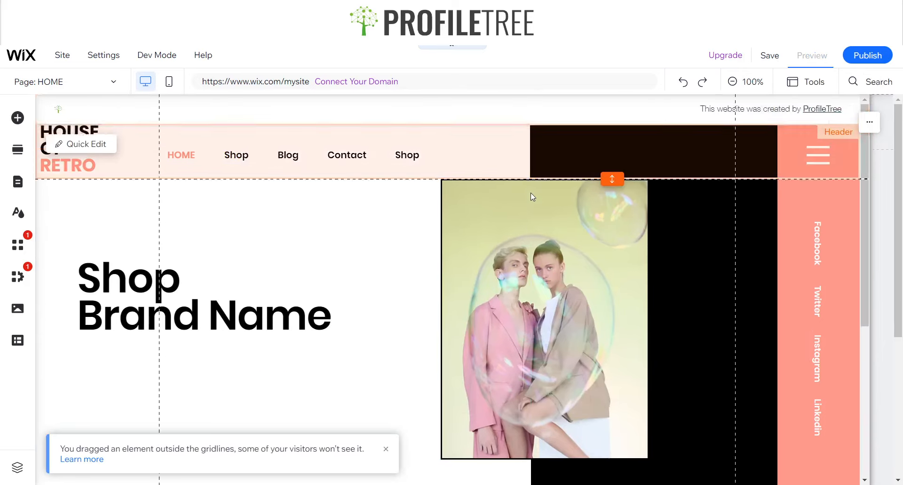